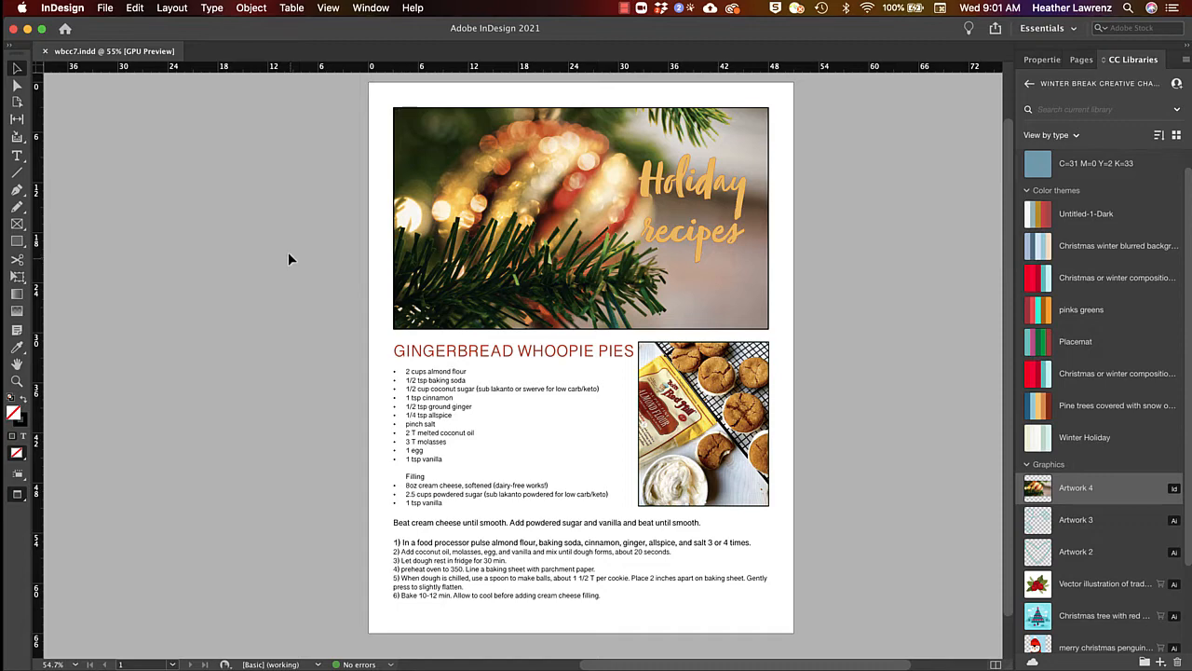
click(65, 31)
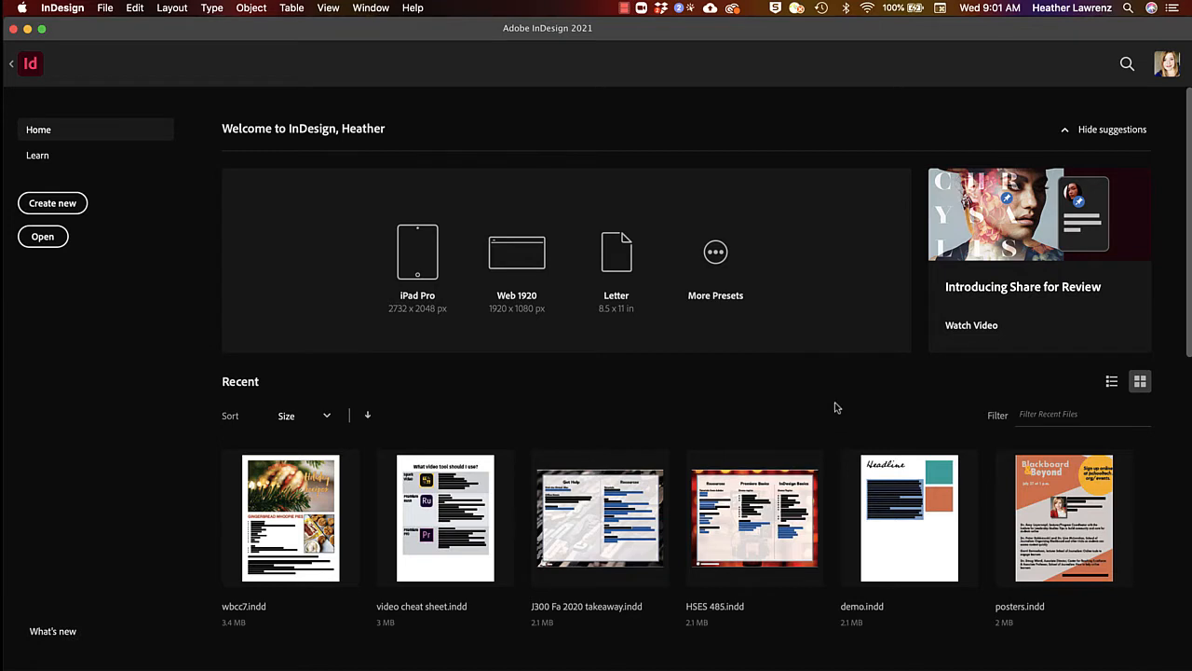
click(41, 211)
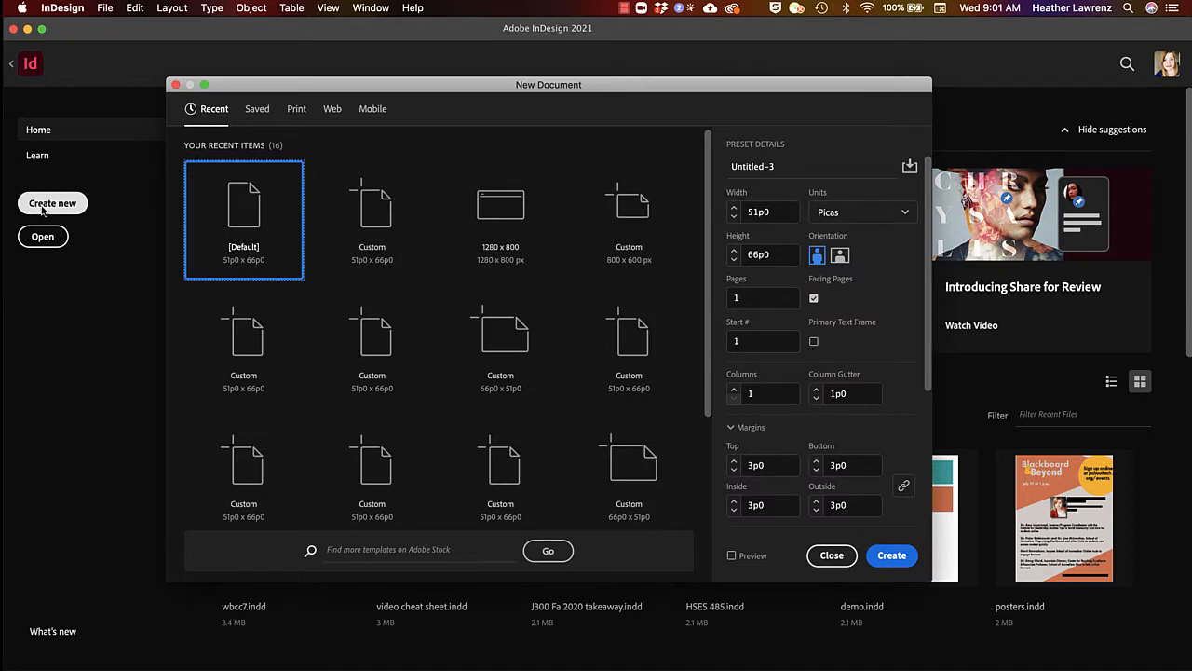
click(832, 557)
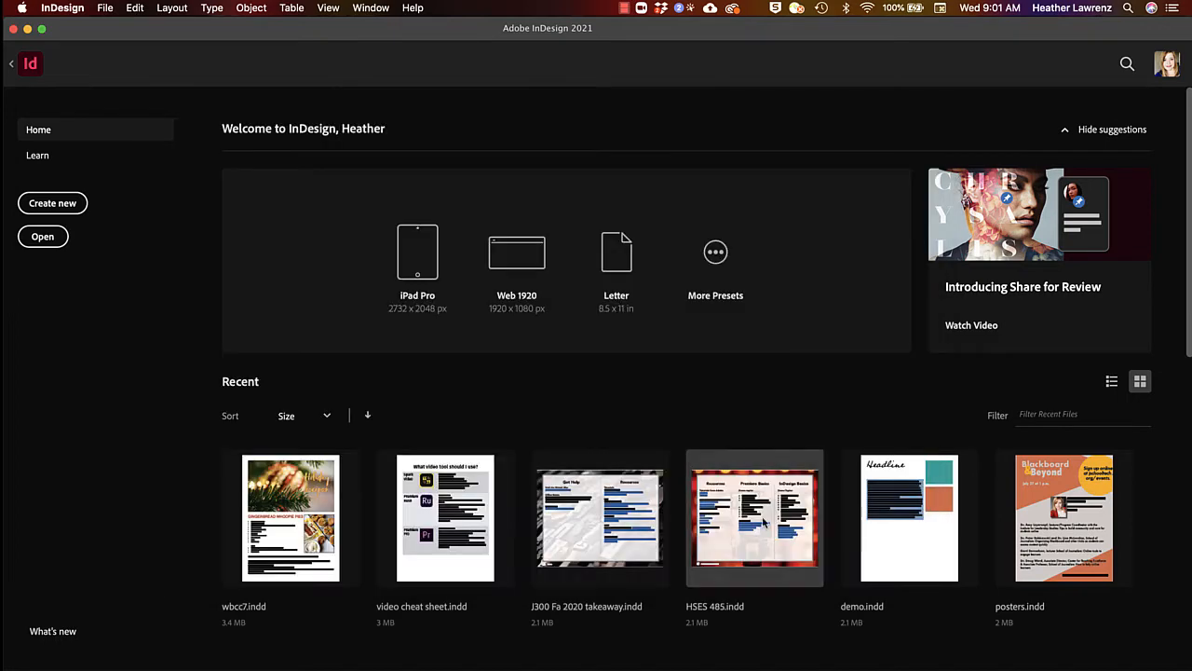
click(13, 66)
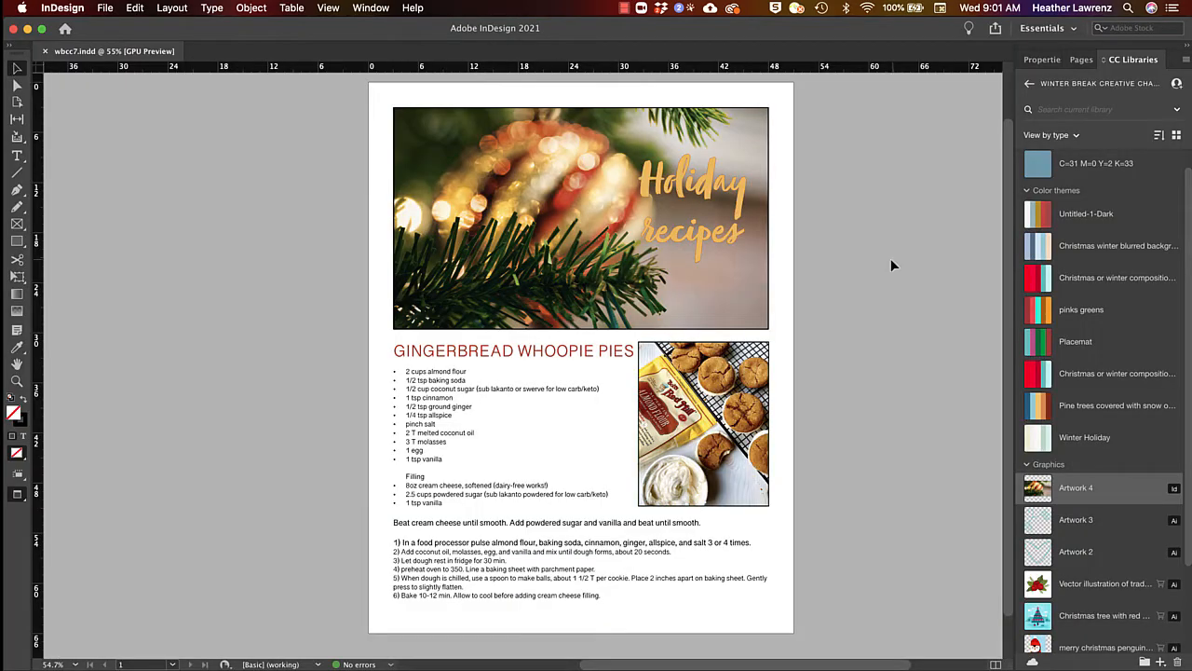
- Change the document setup to 2 pages with a start page number of 2, forming a facing-page spread
click(1079, 61)
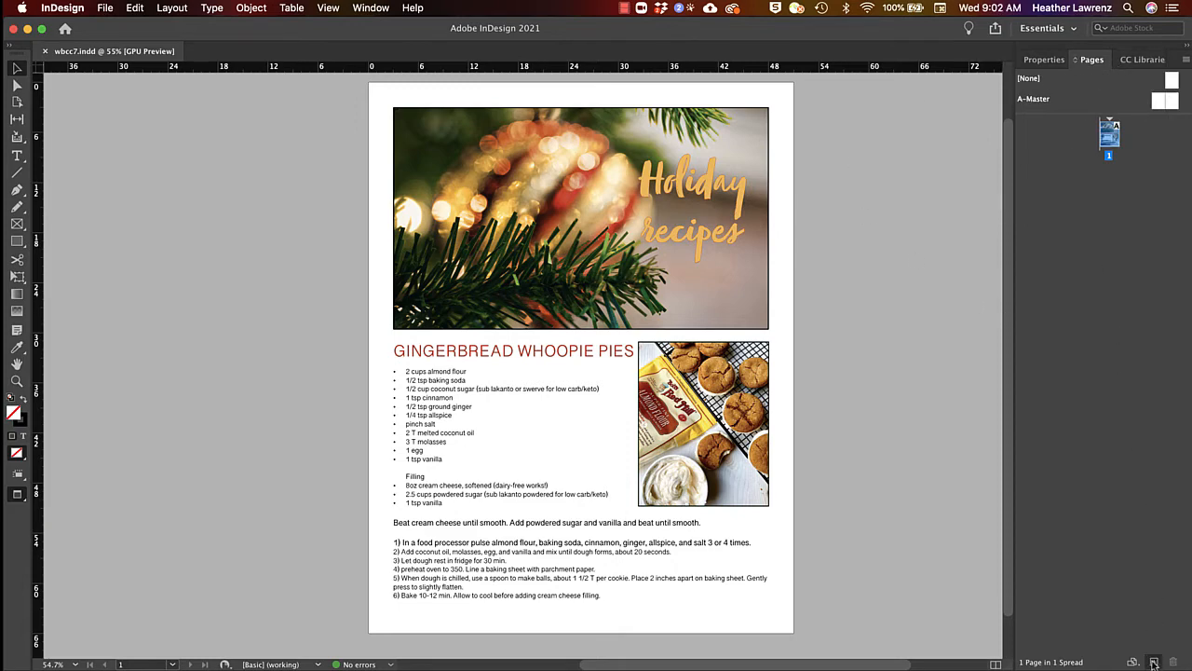
click(108, 7)
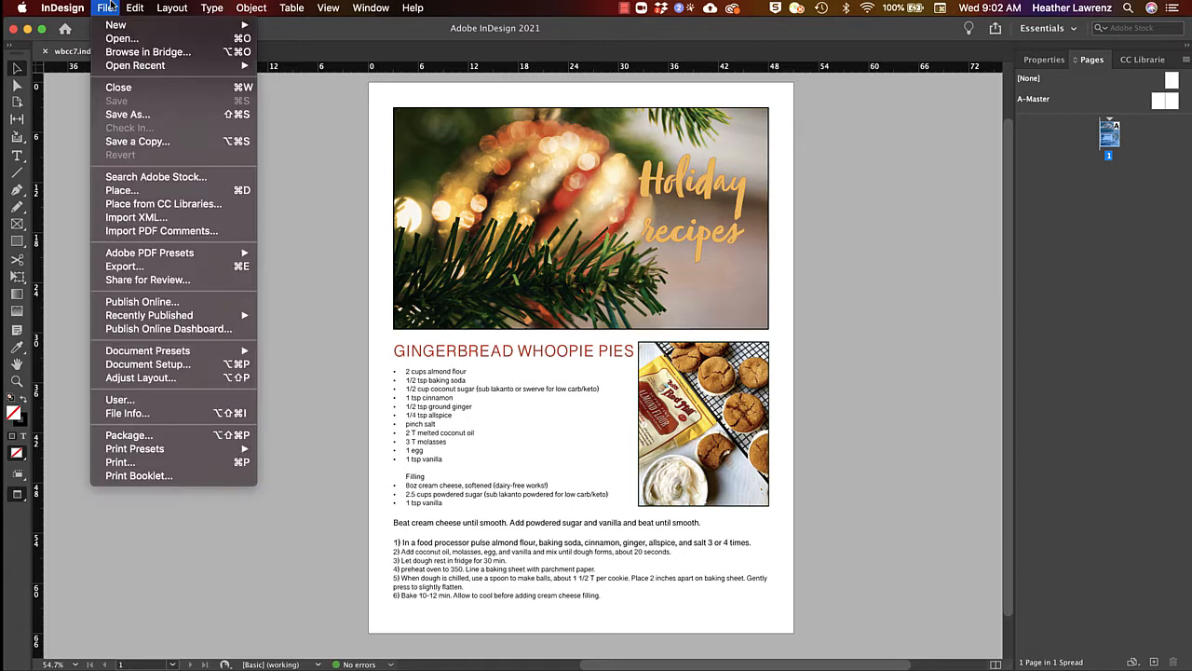
click(141, 367)
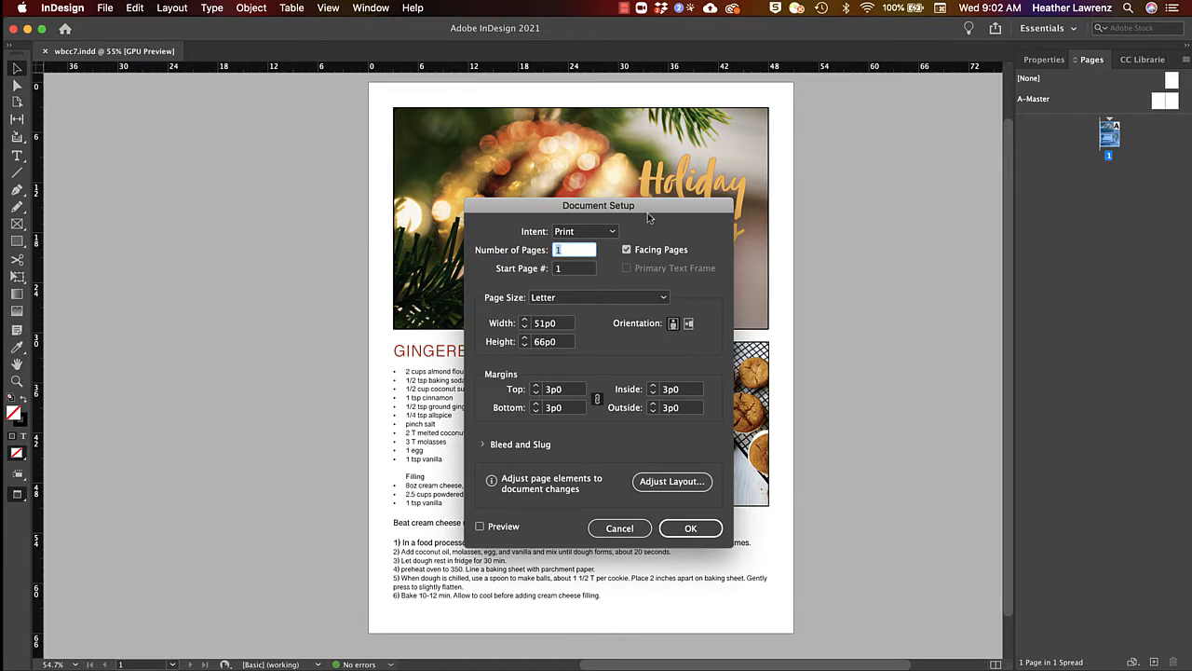
text(2)
click(563, 271)
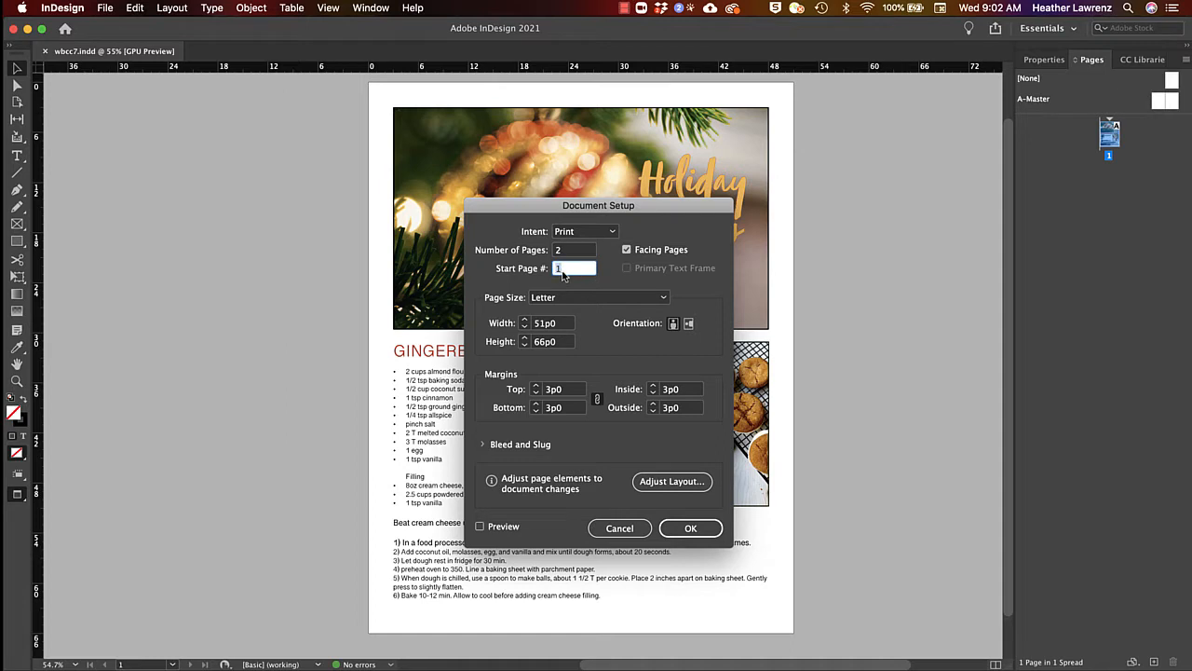
text(2)
click(701, 528)
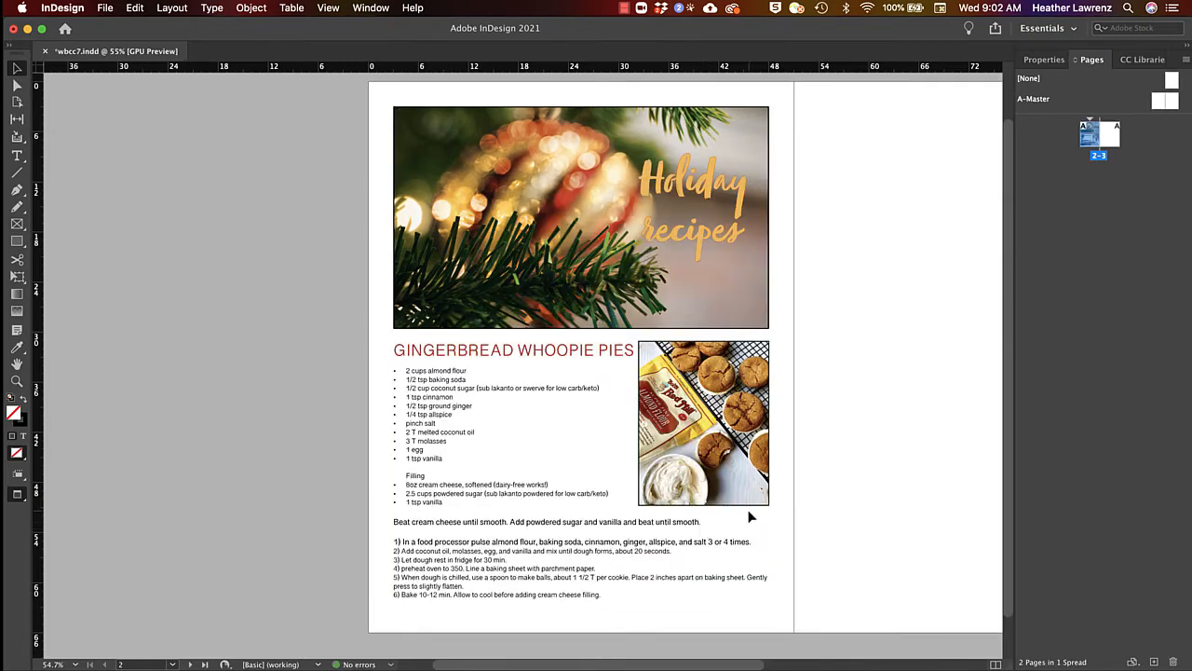
- Switch the two-page spread from preview to normal view with margins and frame edges shown
scroll(907, 498, right, 6)
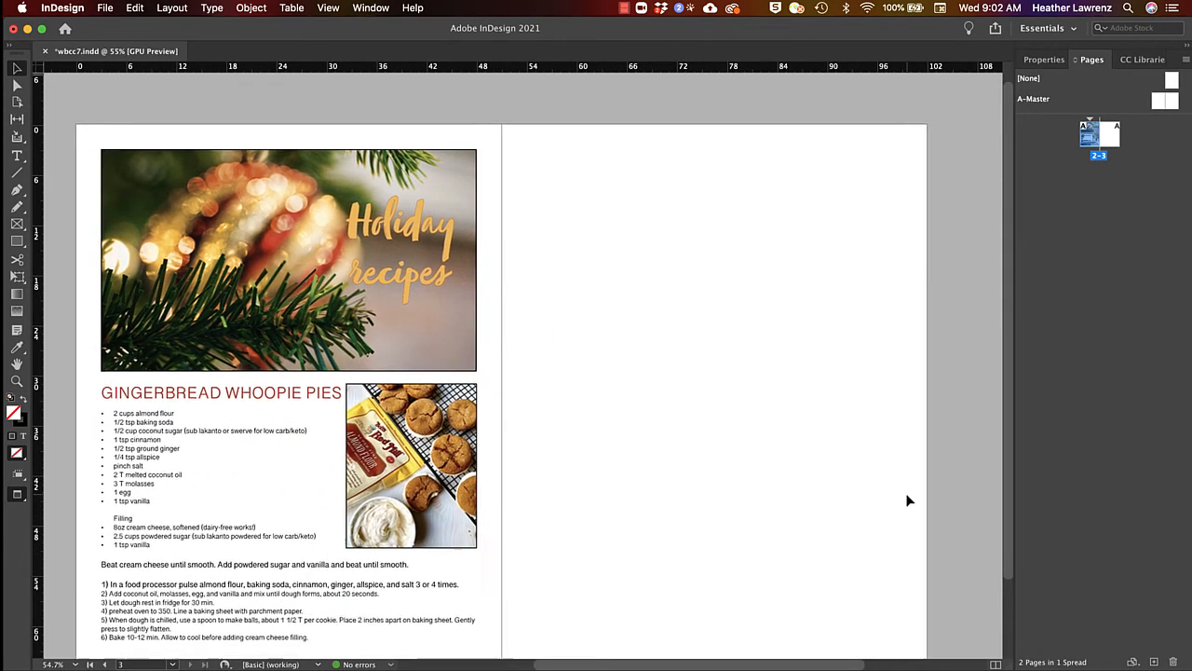
scroll(908, 500, down, 1)
key(w)
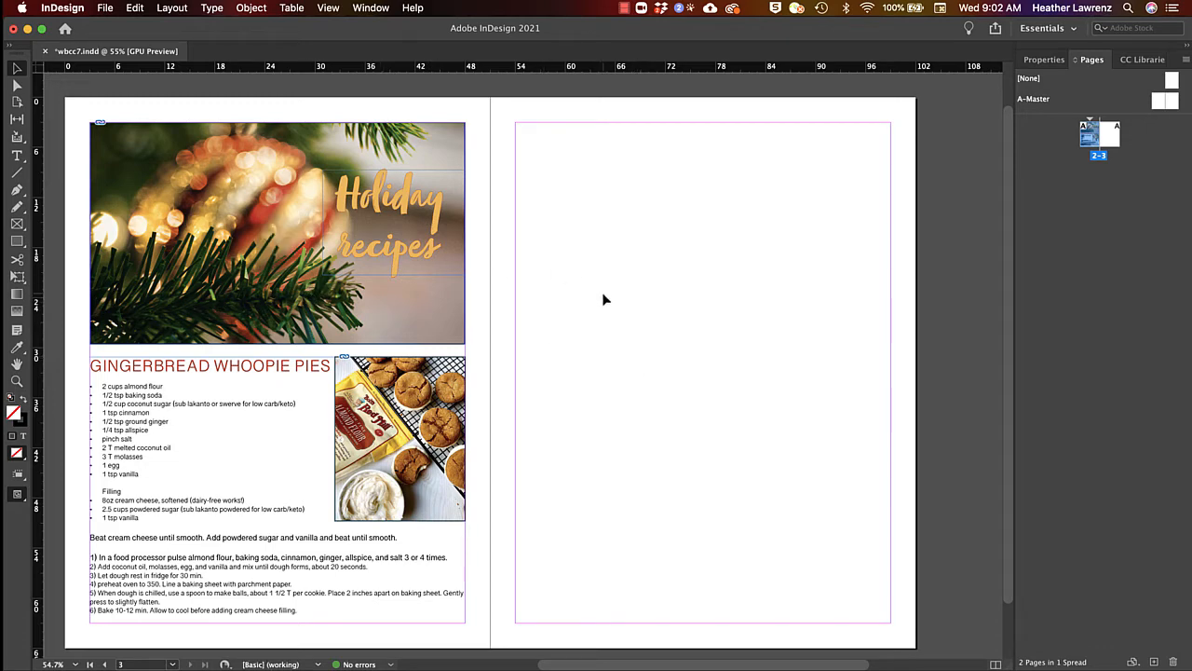
- Try placing the Unsplash ornament JPG directly on the empty page 3 without a frame, and undo the placement
key(super+d)
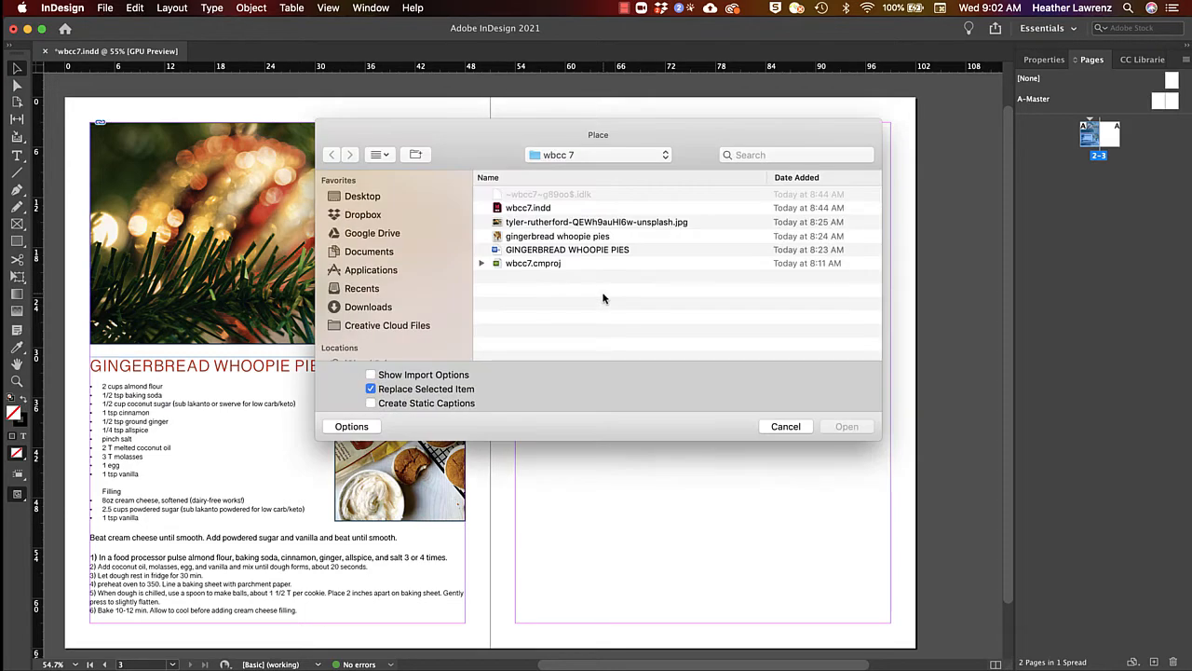
click(615, 224)
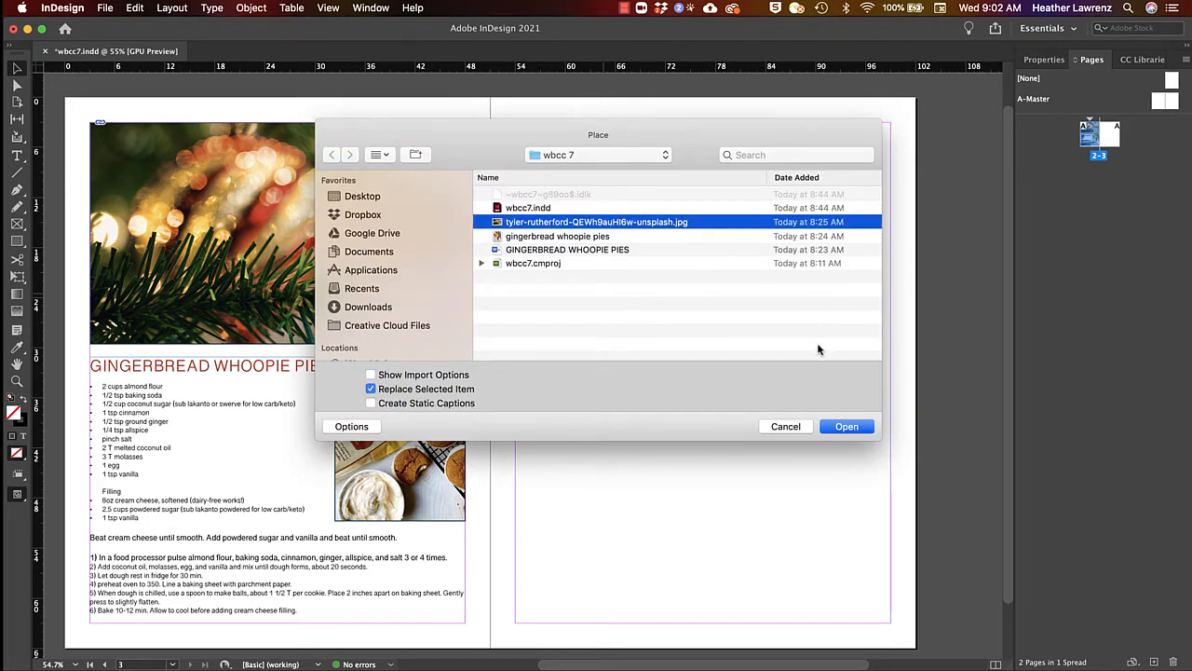
click(857, 430)
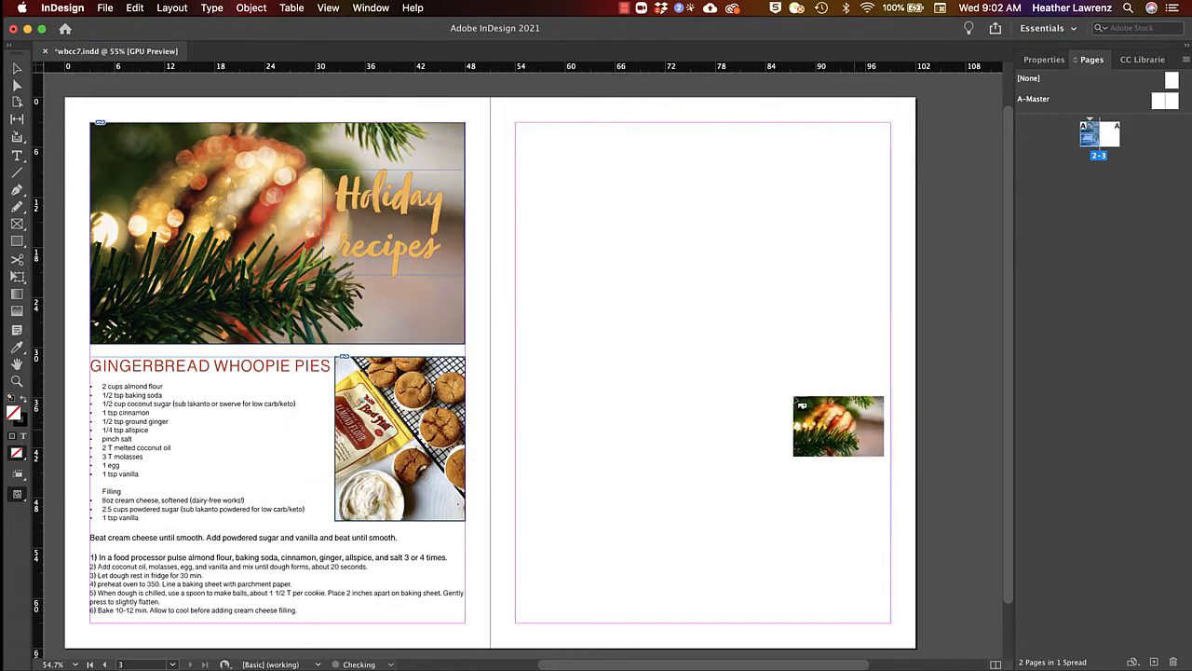
click(636, 321)
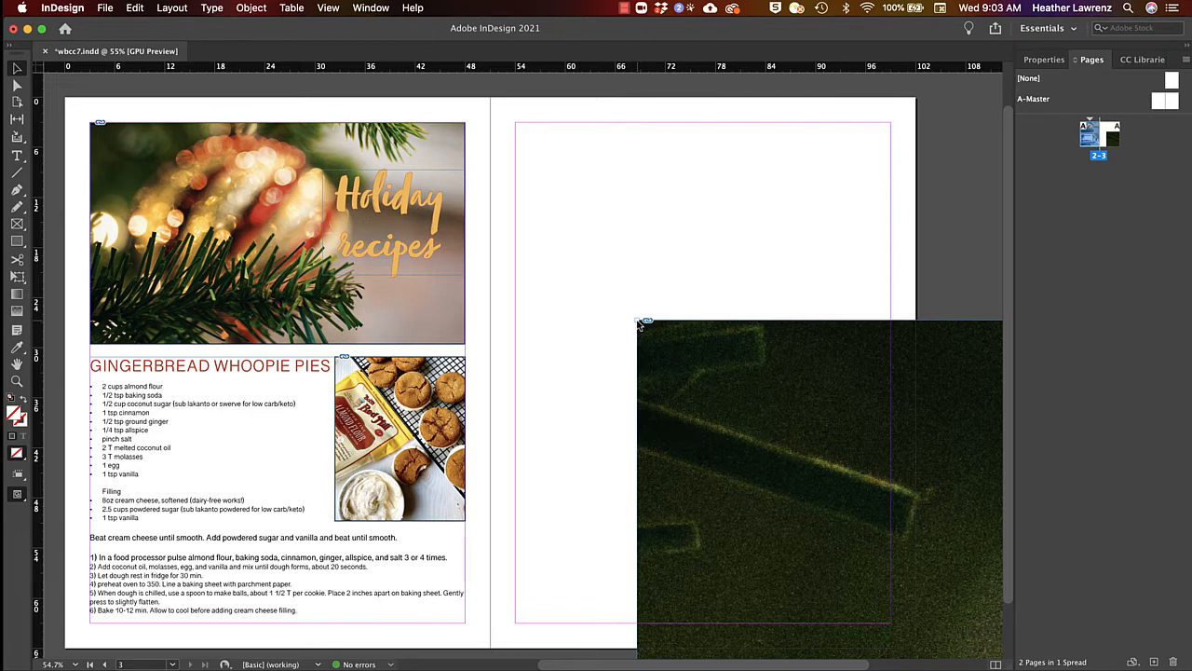
key(super+z)
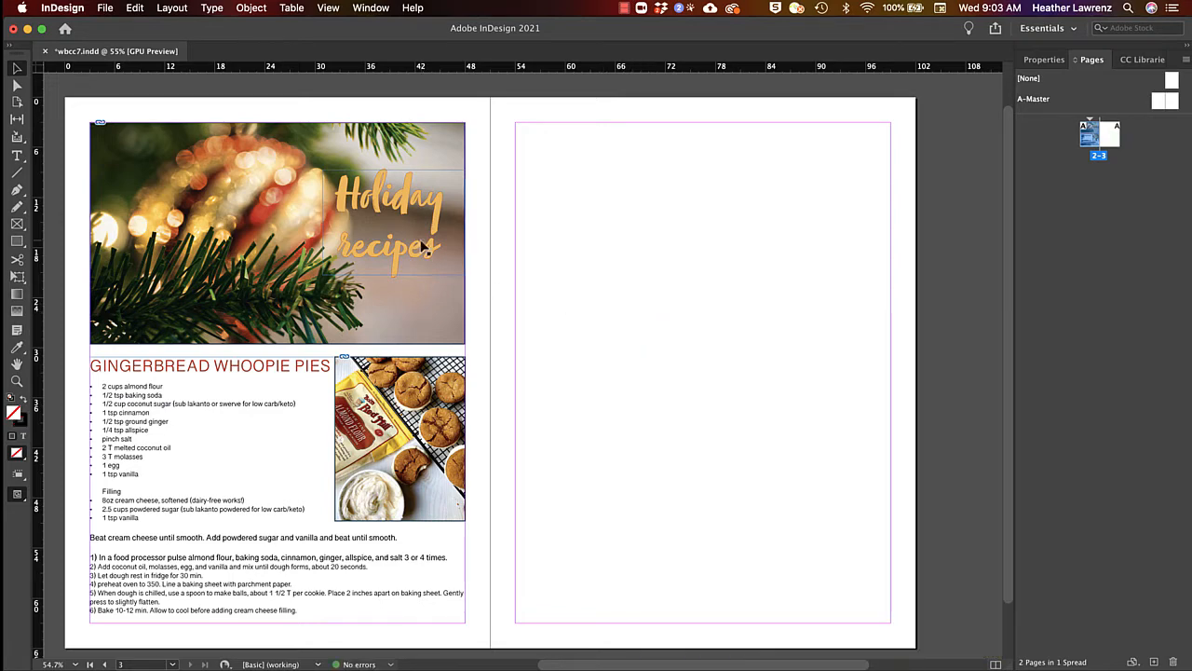
- Draw a rectangle frame across the upper part of page 3 from margin to margin and place the Unsplash ornament JPG in it
click(16, 225)
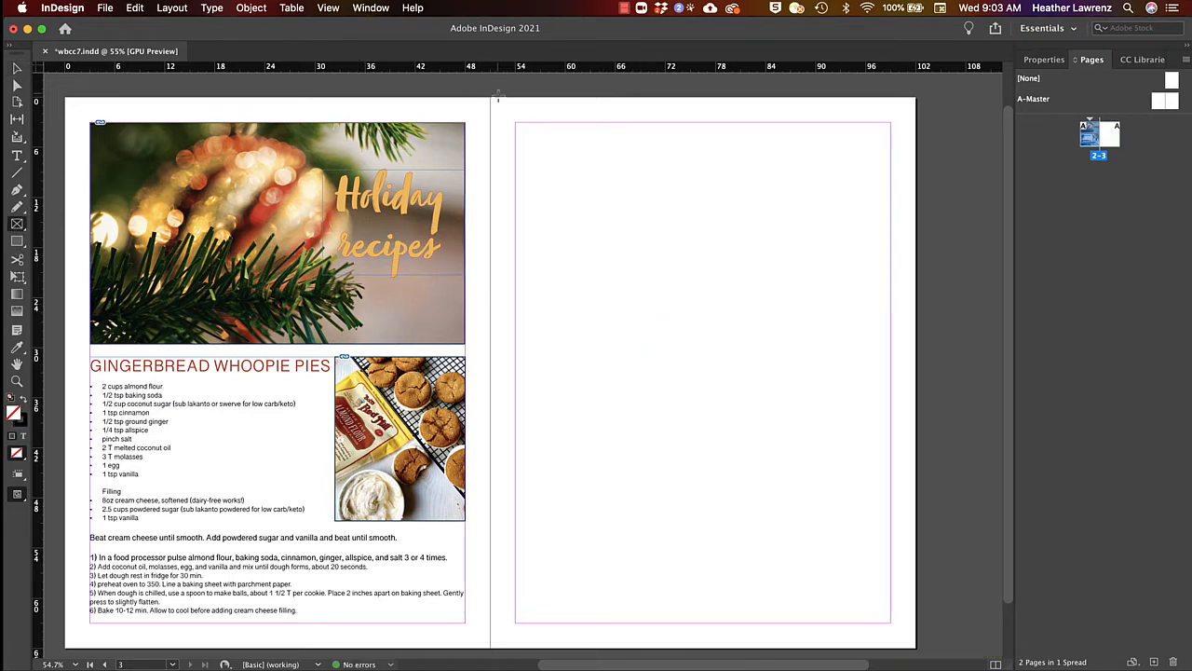
drag(515, 122, 893, 348)
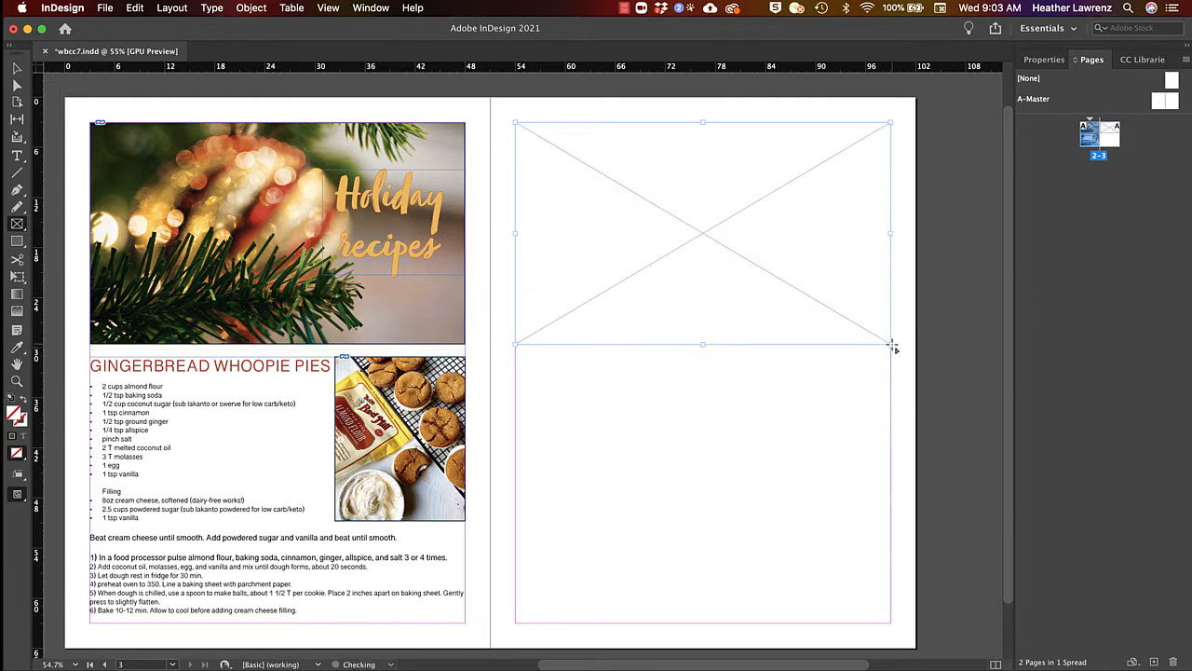
click(17, 68)
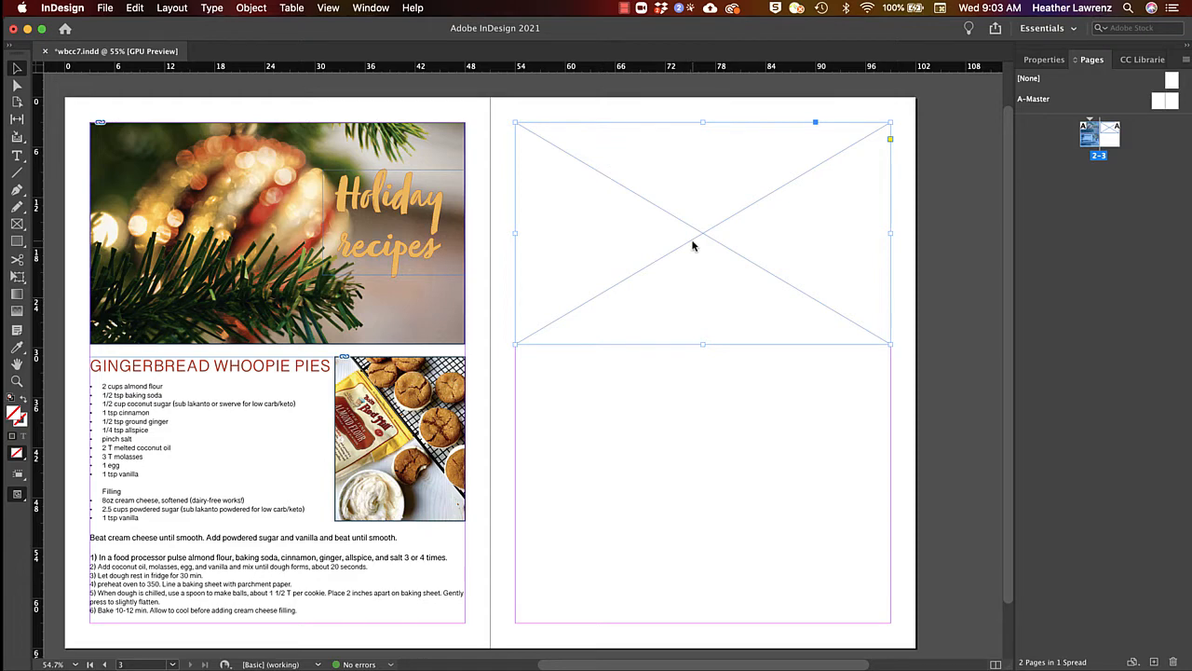
key(super+d)
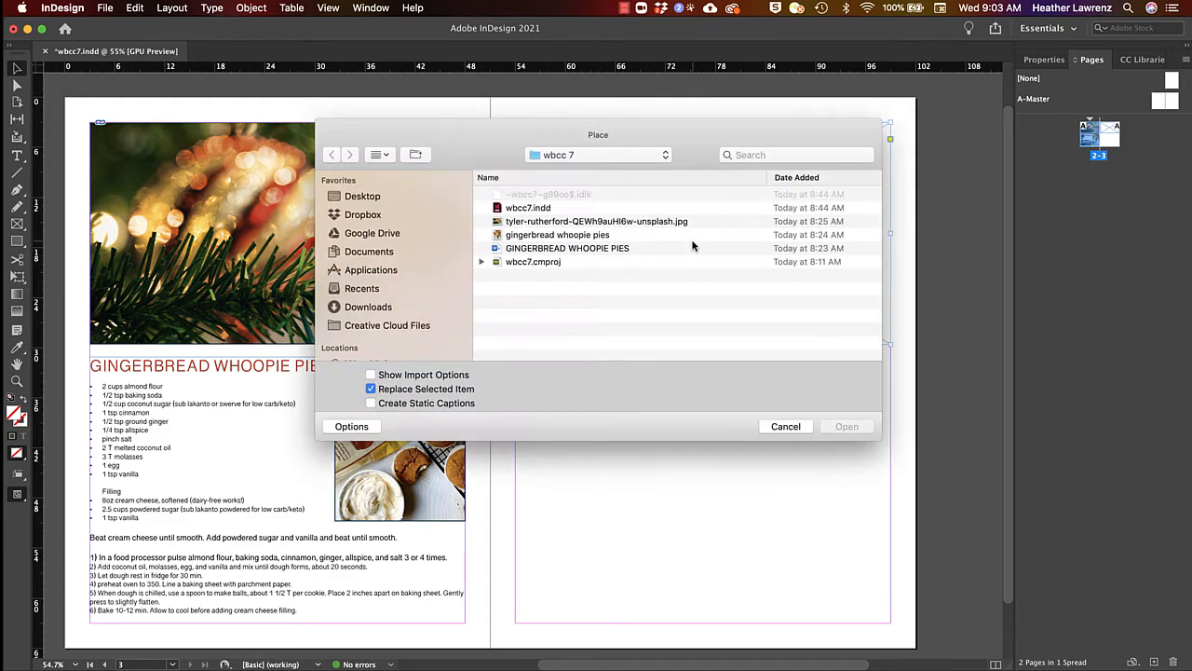
double_click(627, 222)
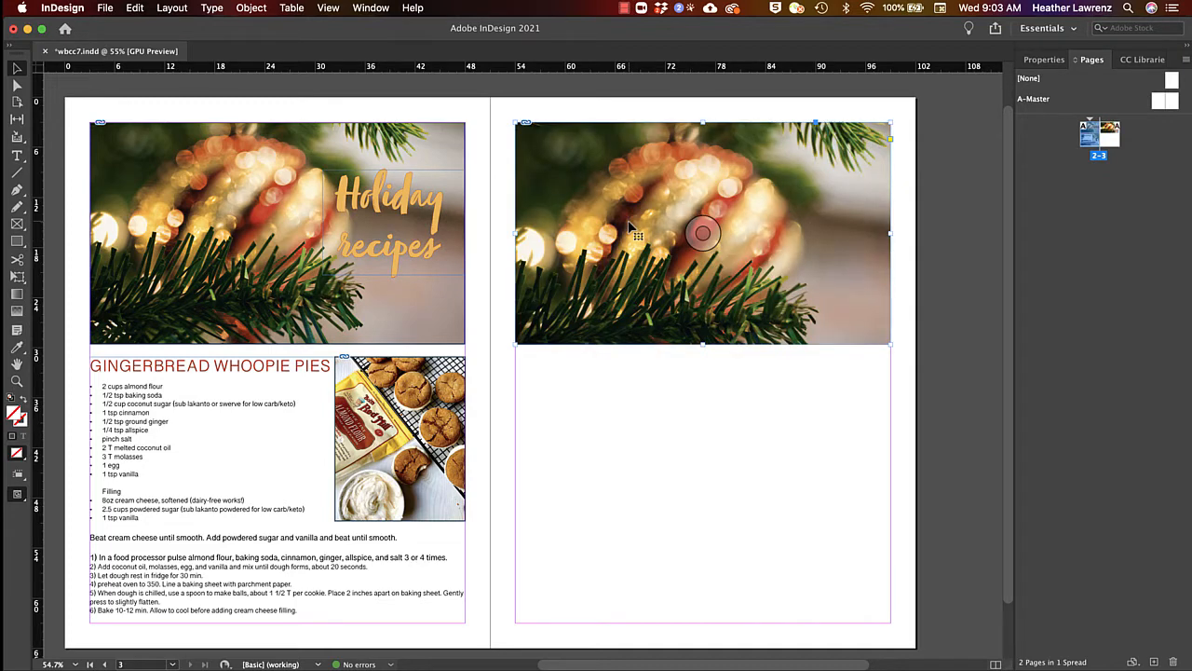
- Try moving the ornament photo together with its frame down and to the right on page 3, and undo the move
click(701, 232)
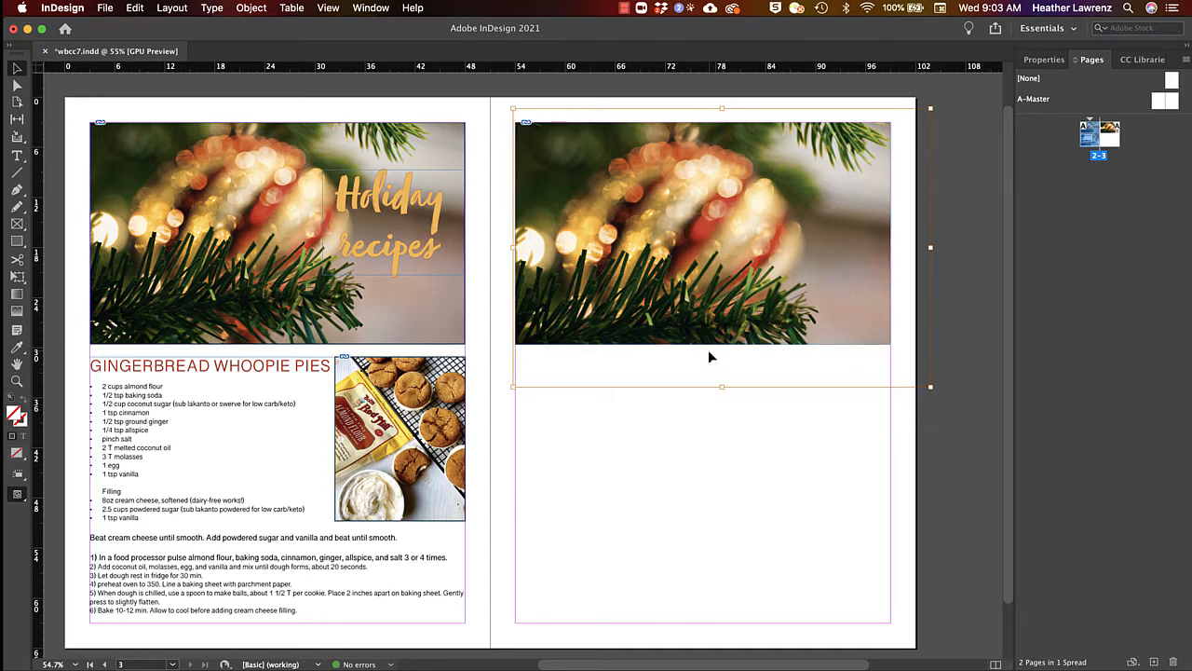
click(708, 444)
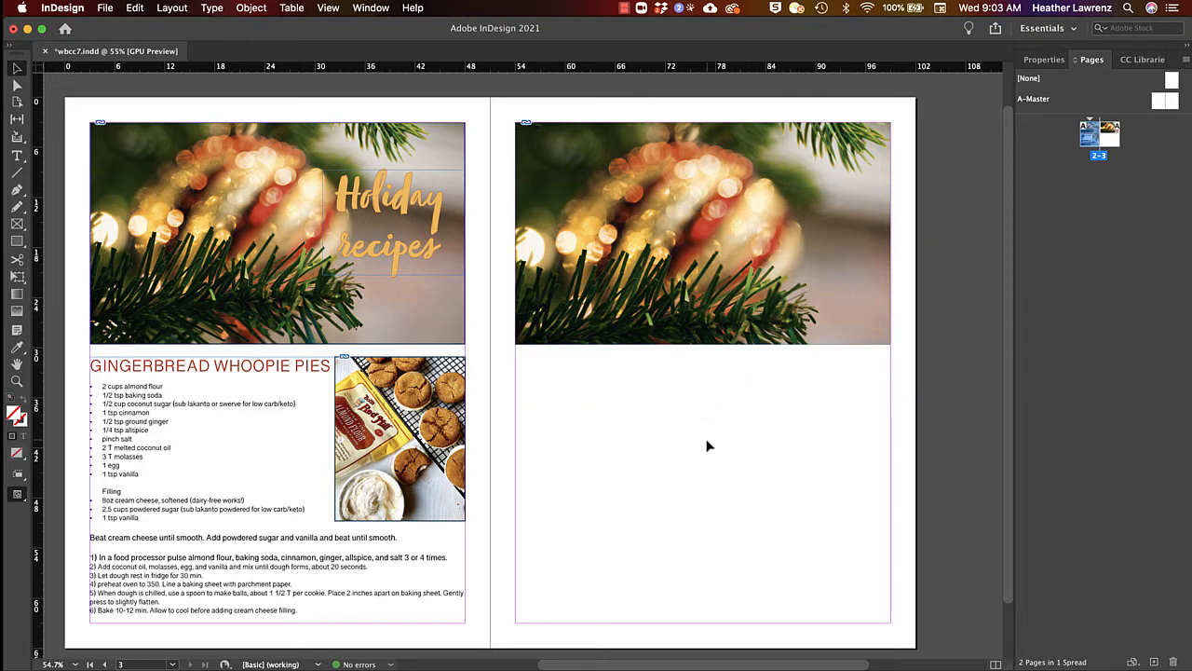
click(751, 341)
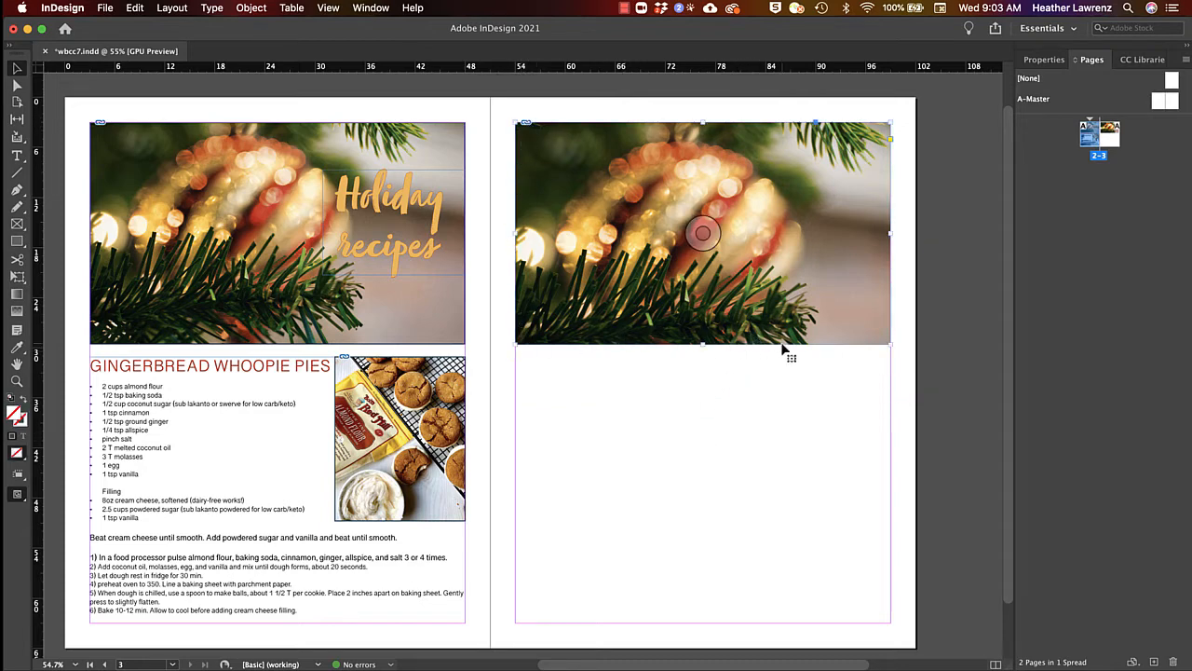
drag(802, 296, 871, 333)
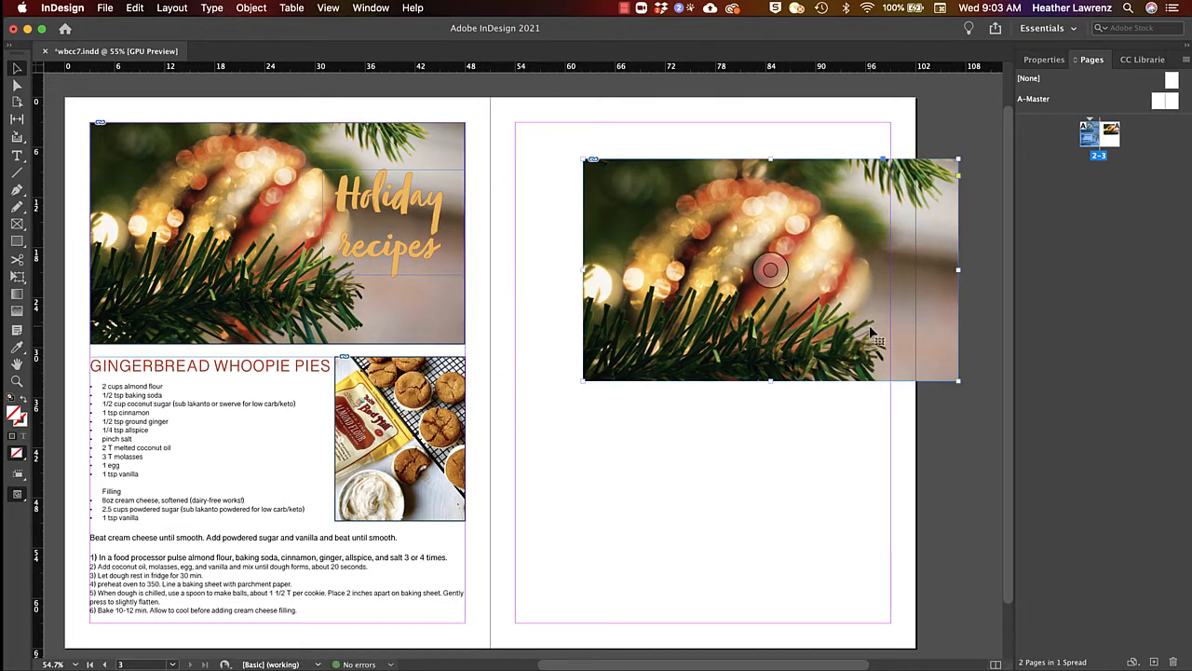
key(super+z)
- Align the ornament photo's upper-left corner with its frame and scale the image content down to the frame's width
click(703, 233)
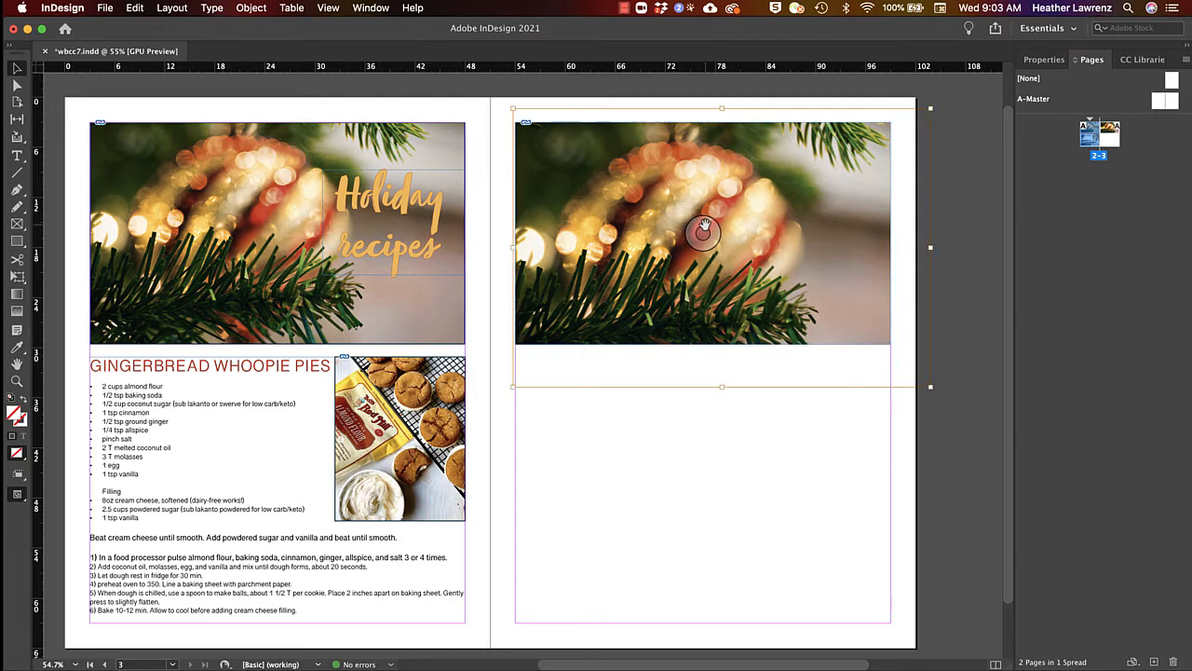
mouse_move(760, 201)
mouse_down()
mouse_move(720, 232)
mouse_move(774, 226)
mouse_move(766, 218)
mouse_up()
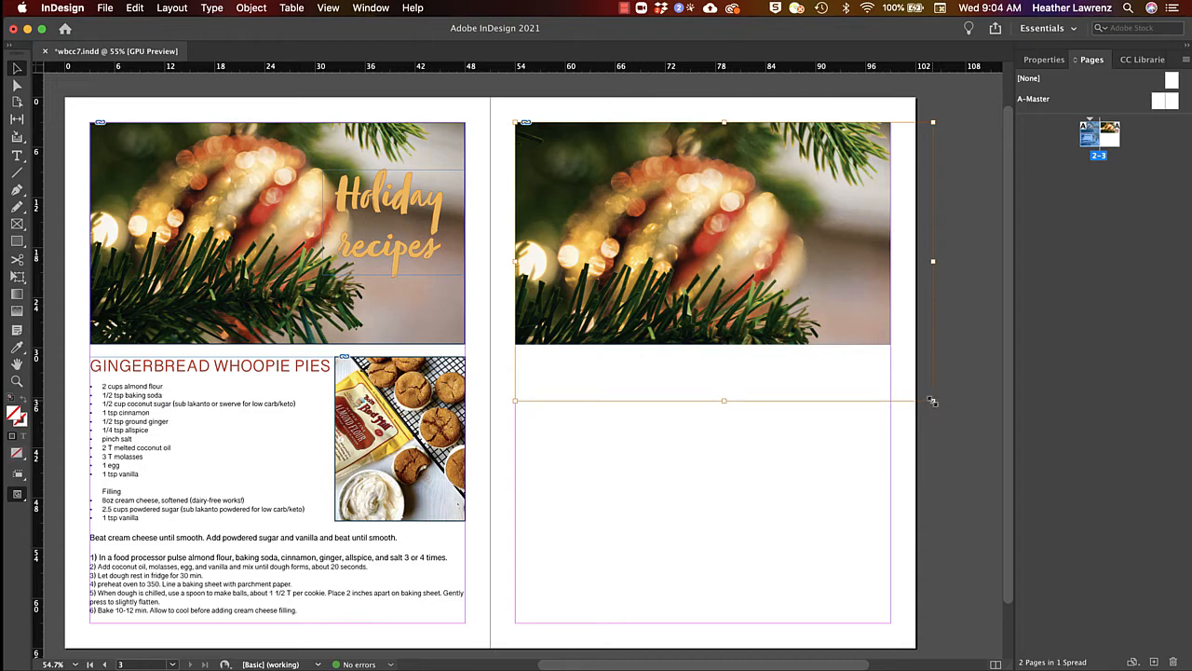
drag(932, 402, 894, 363)
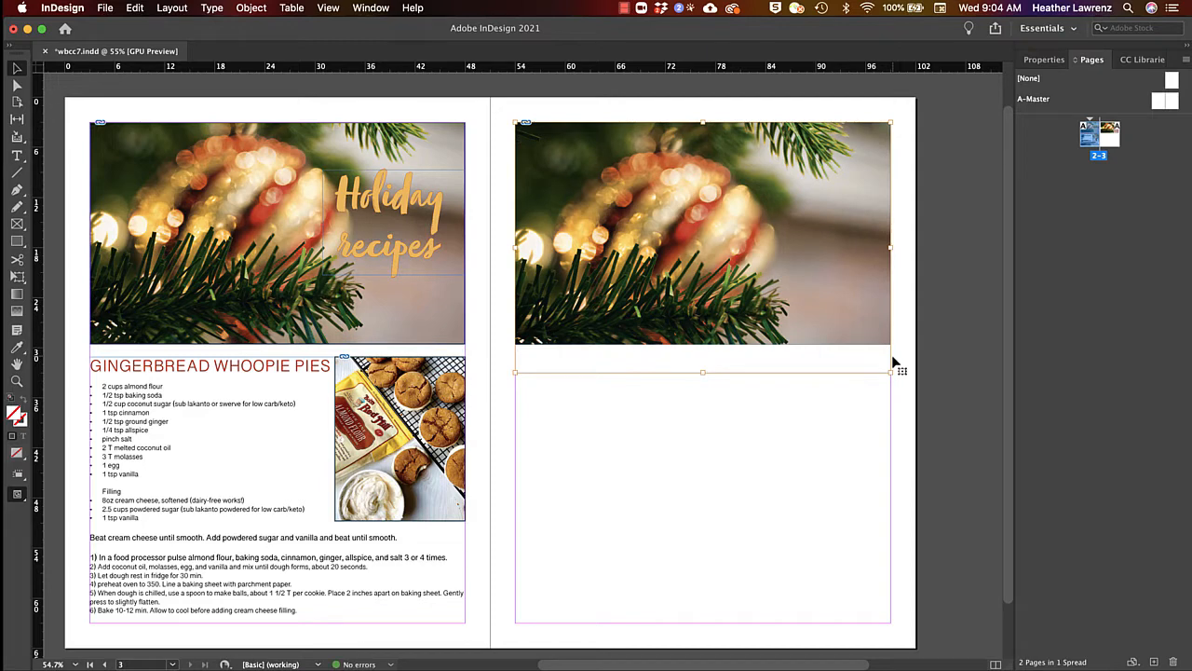
click(834, 434)
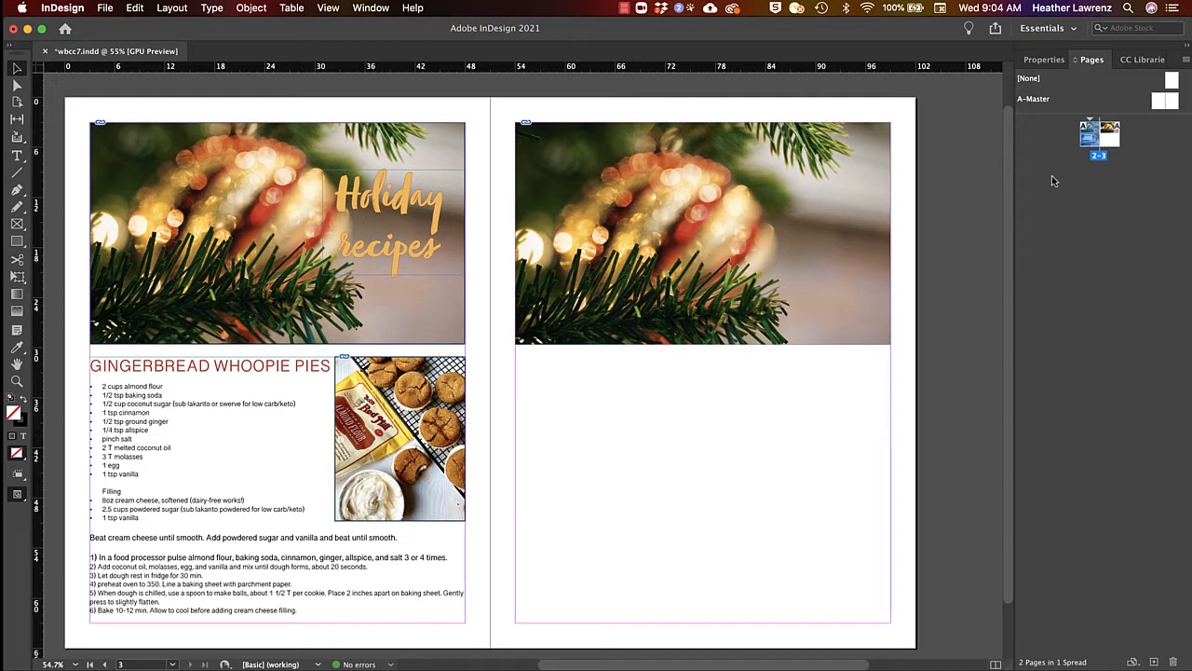
- Add the "Christmas or winter" color theme listed below Placemat in the library to the document swatches, and check the swatch list
click(1141, 59)
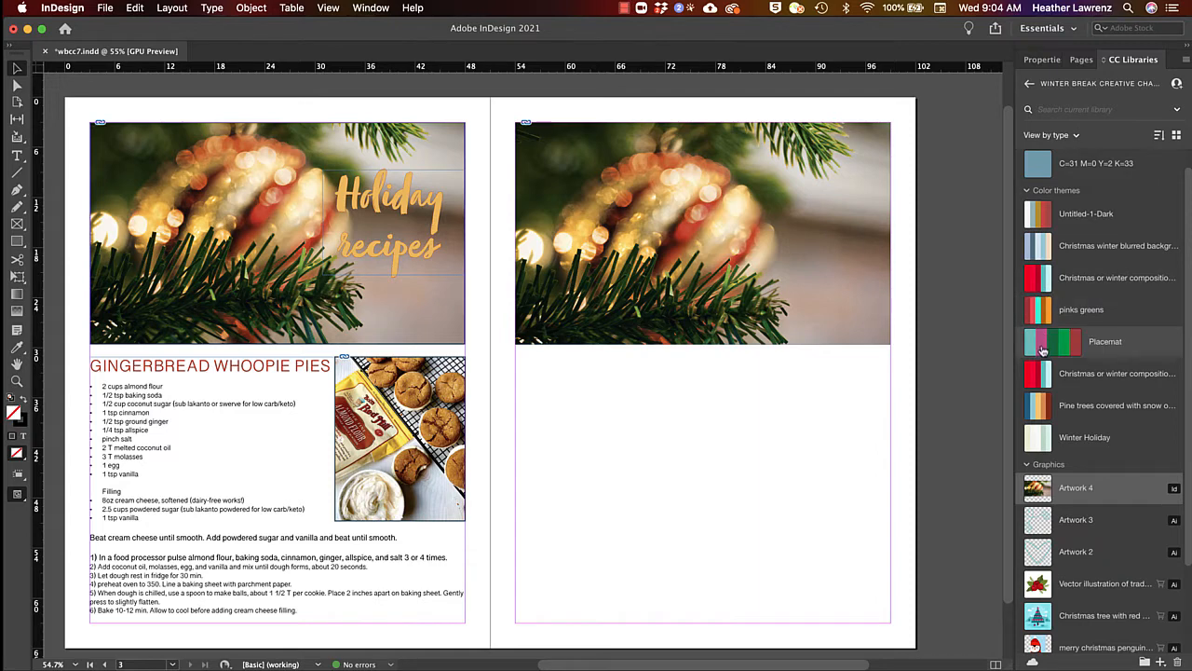
mouse_move(1044, 351)
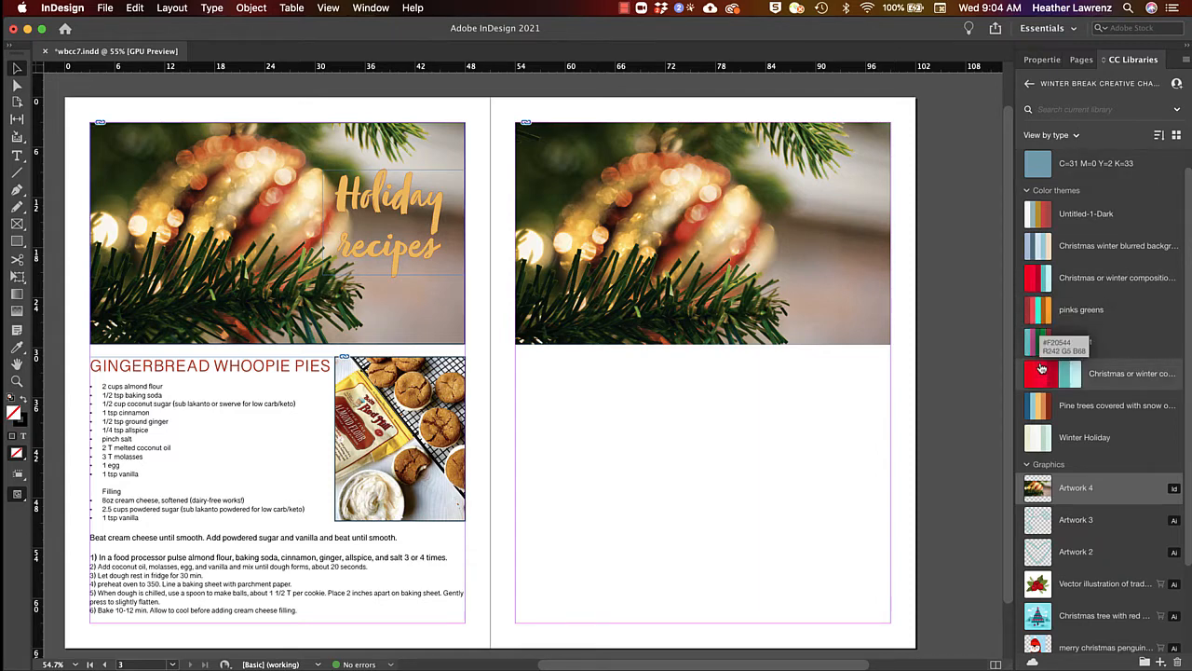
mouse_move(1045, 323)
mouse_move(1045, 382)
right_click(1045, 377)
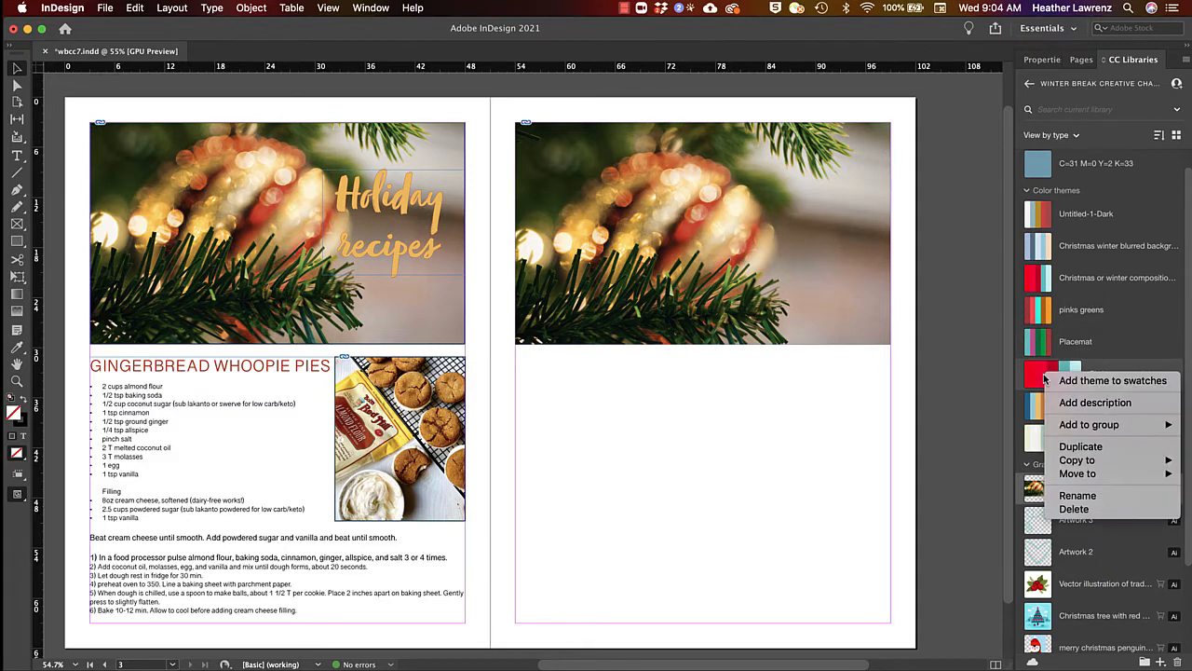
click(1085, 380)
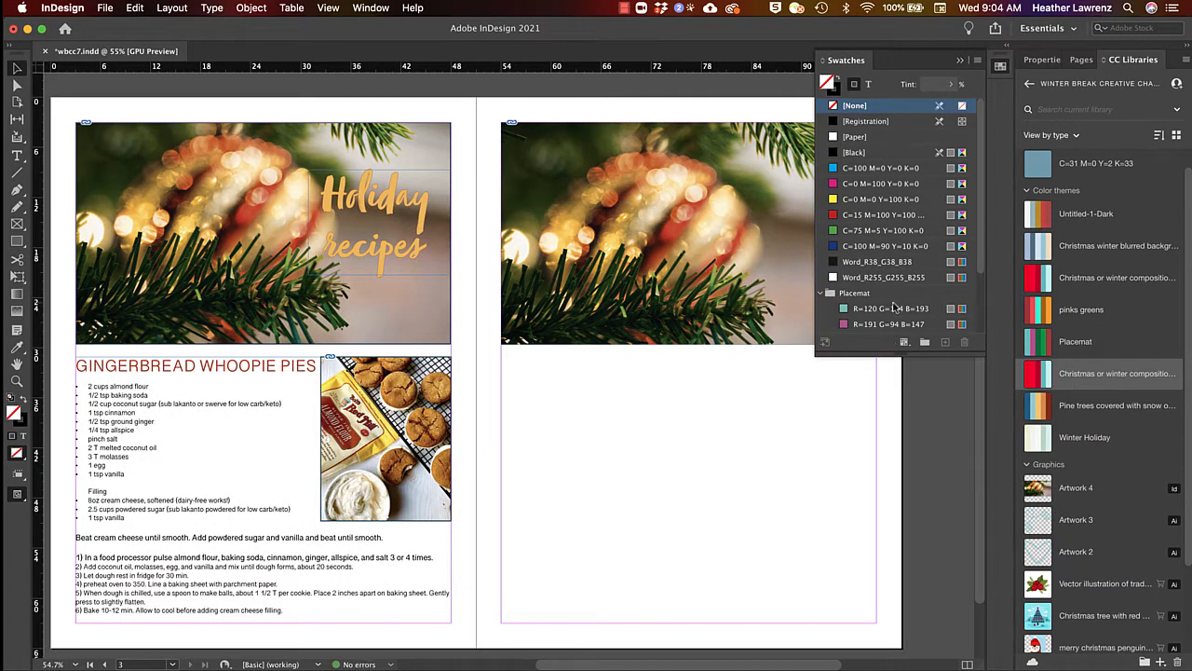
scroll(894, 307, down, 3)
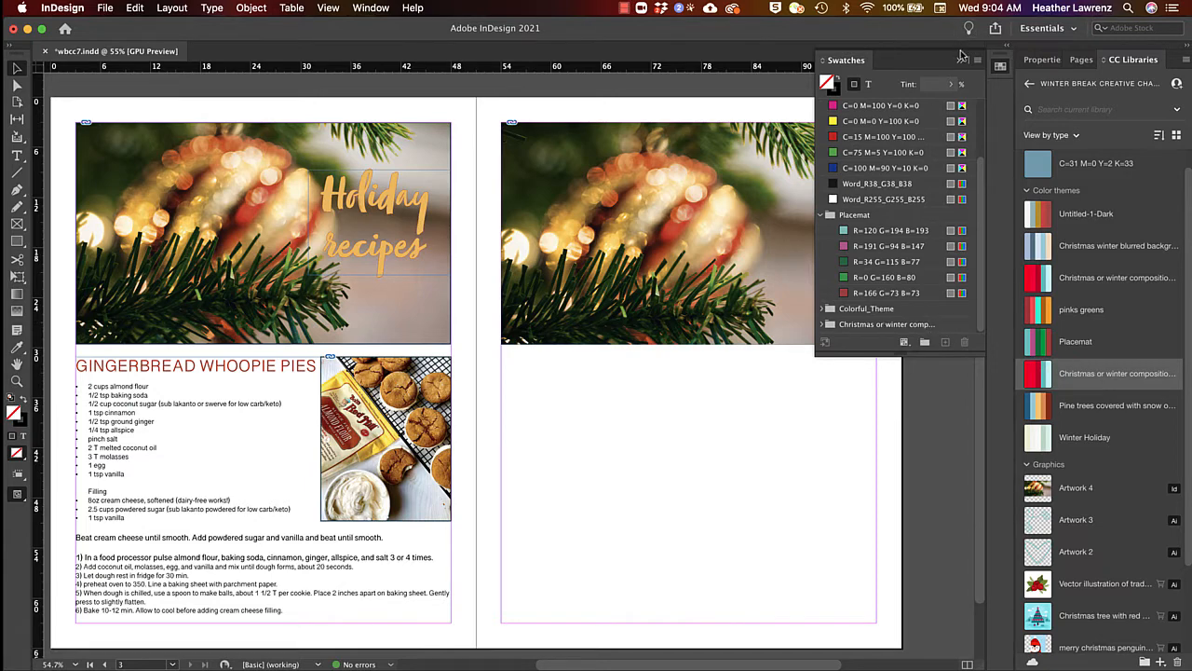
click(961, 61)
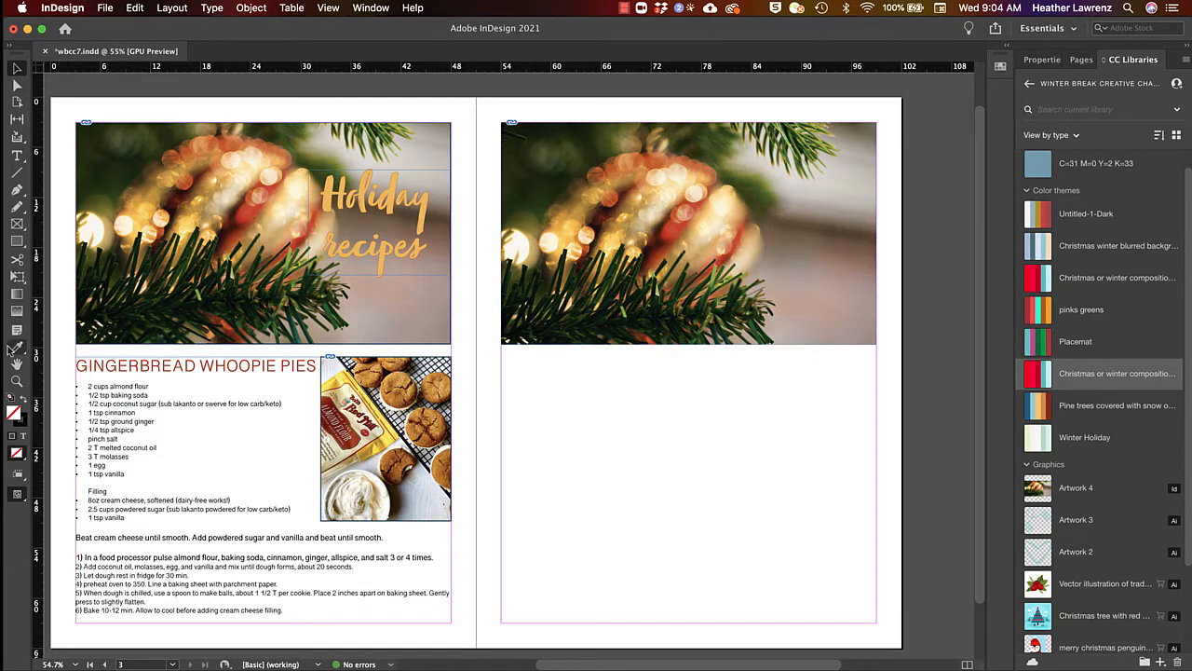
- Extract a color theme from the page 3 ornament photo with the Color Theme tool, choose the Muted variant, and add it to the swatches
click(15, 350)
drag(16, 351, 77, 369)
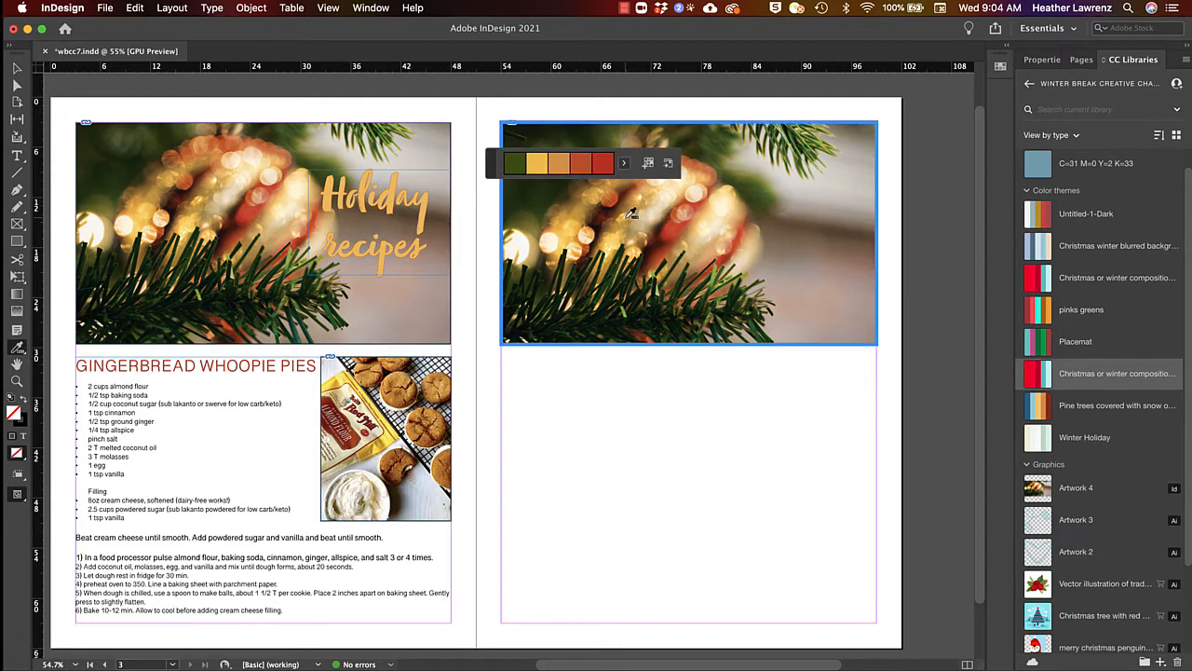
click(667, 202)
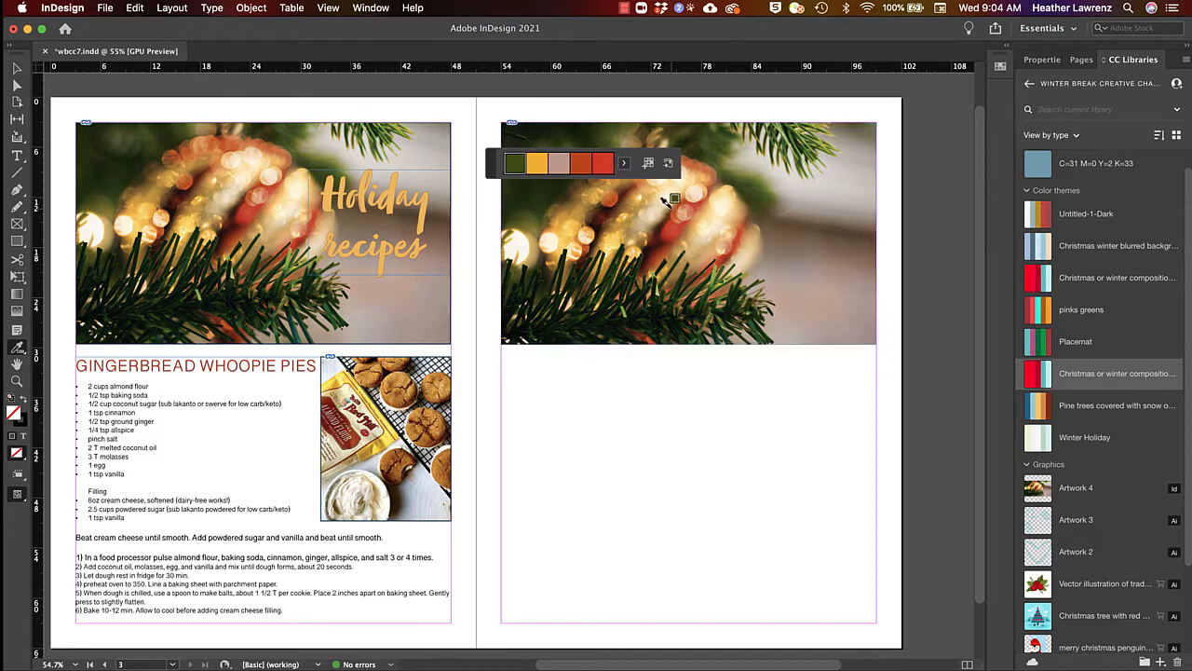
click(626, 165)
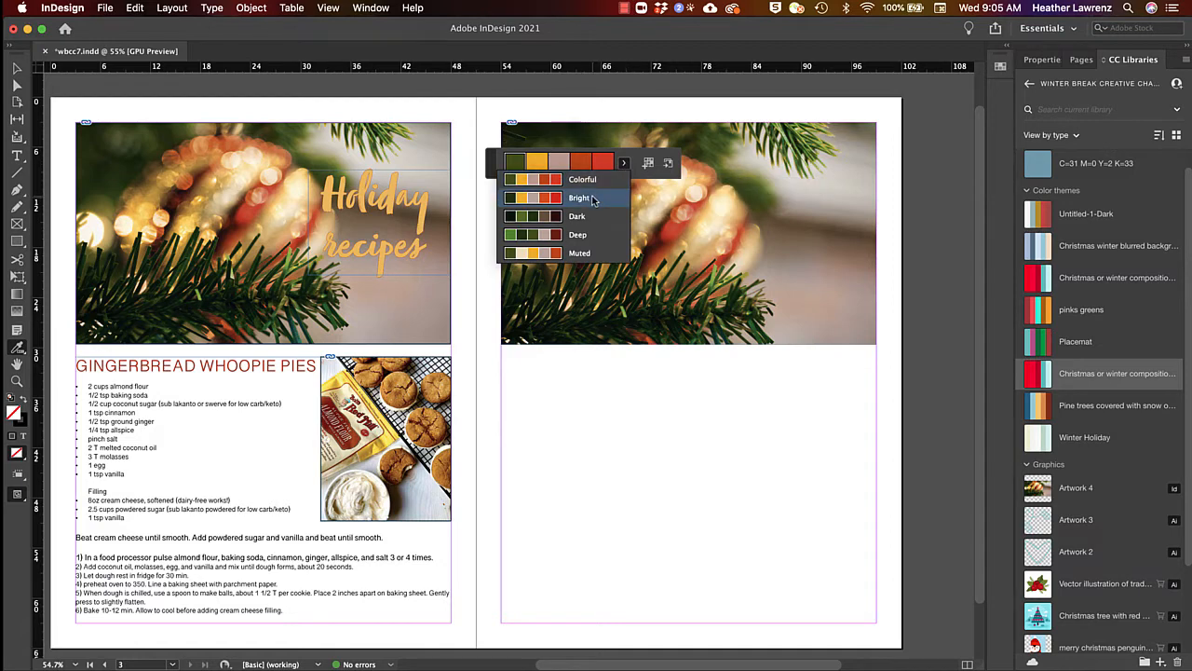
click(594, 254)
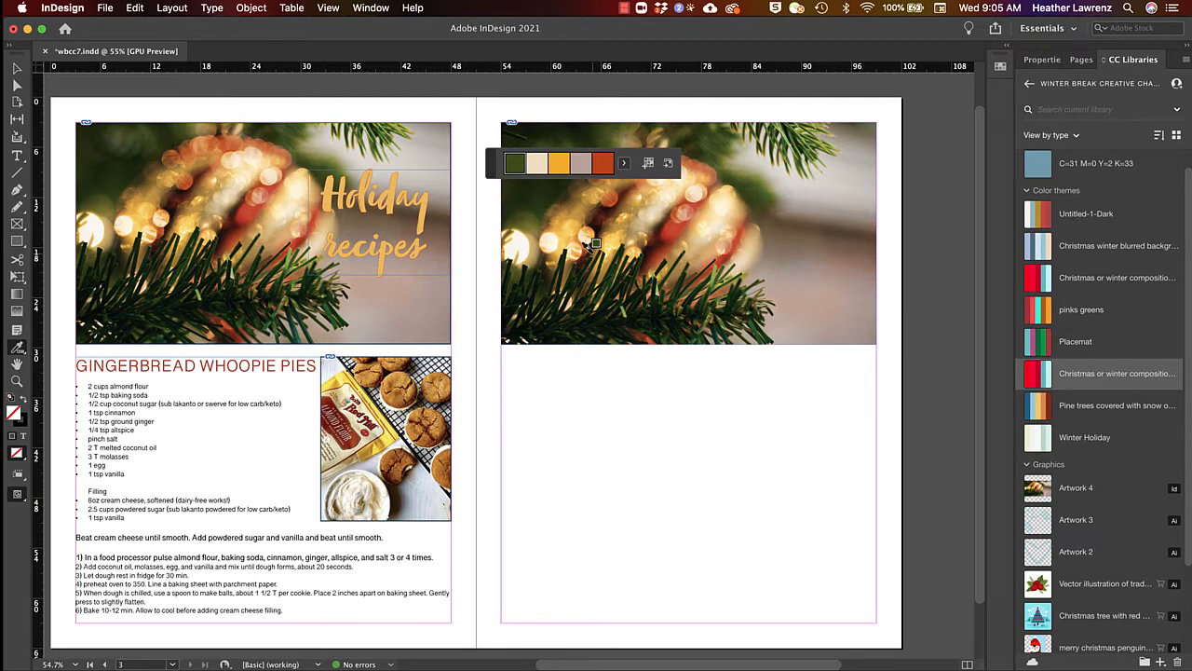
click(648, 163)
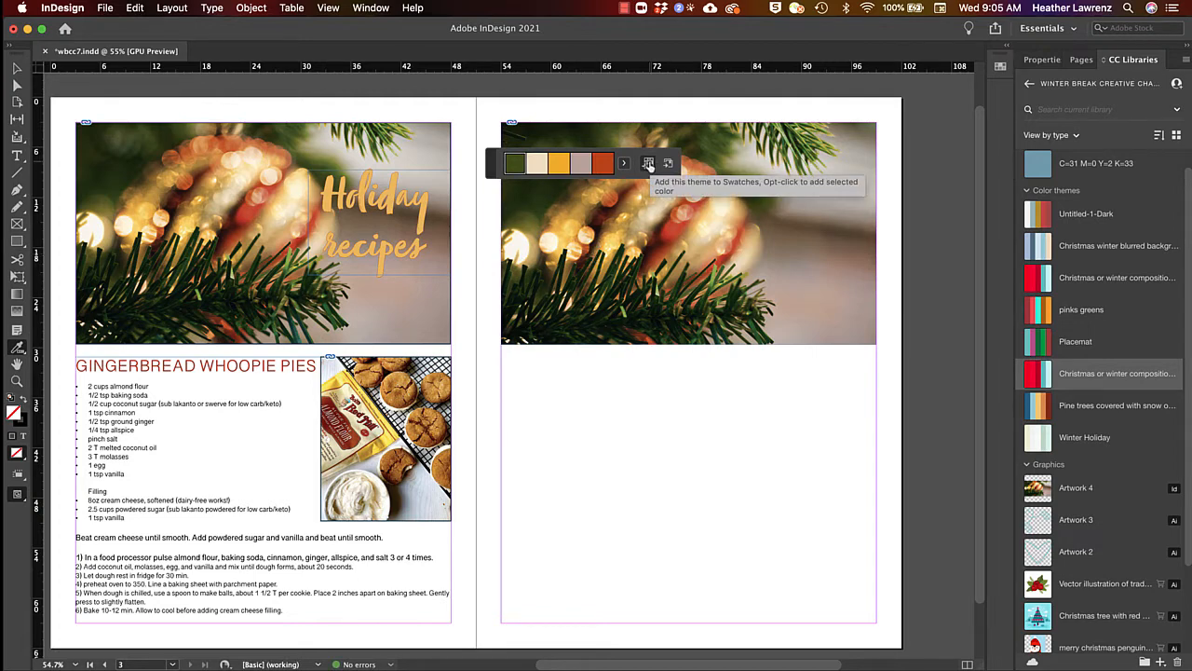
click(17, 70)
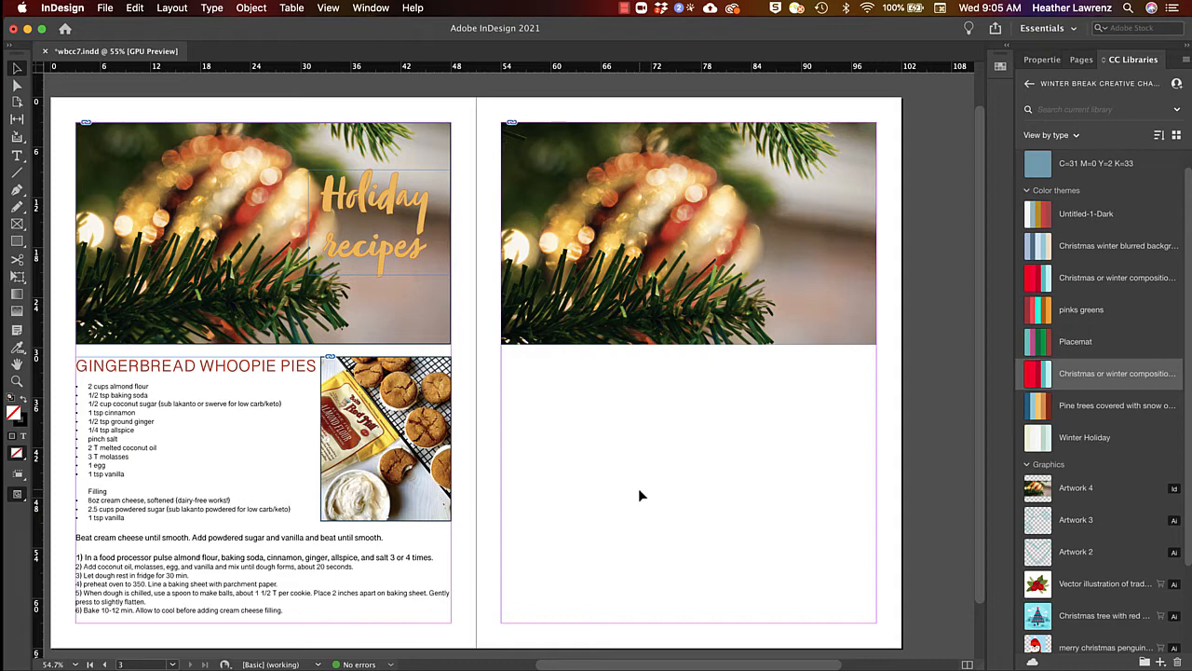
- Place the GINGERBREAD WHOOPIE PIES text document within the margins below the photo on page 3, skipping missing-font replacement and import options
key(super+d)
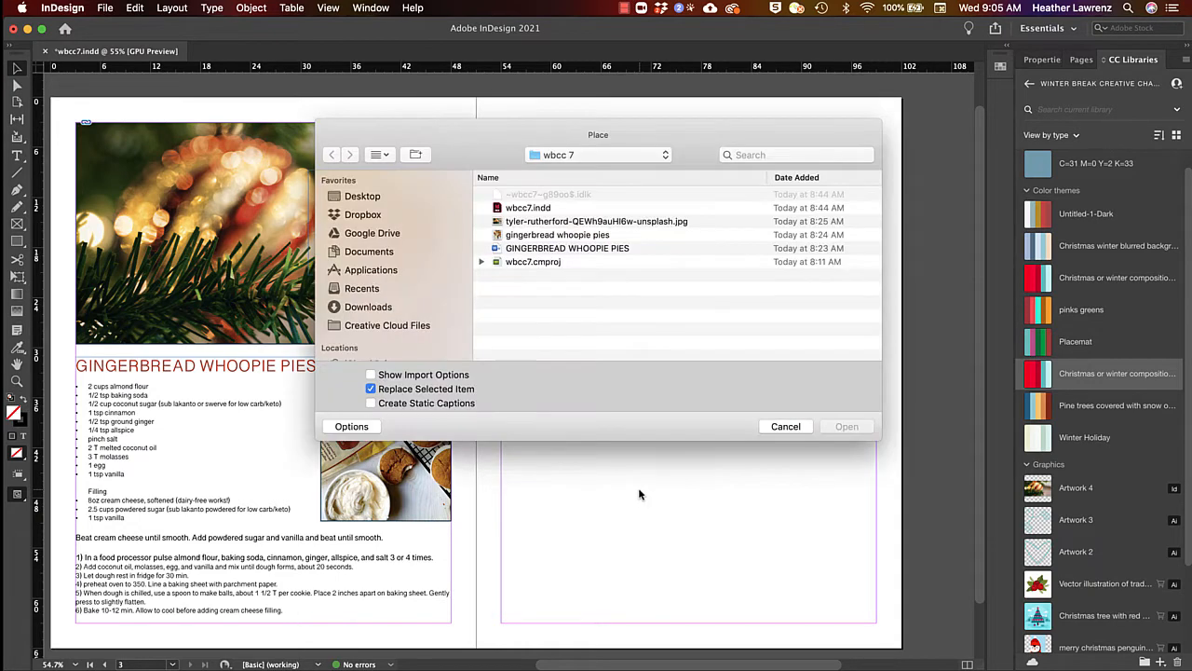
click(608, 250)
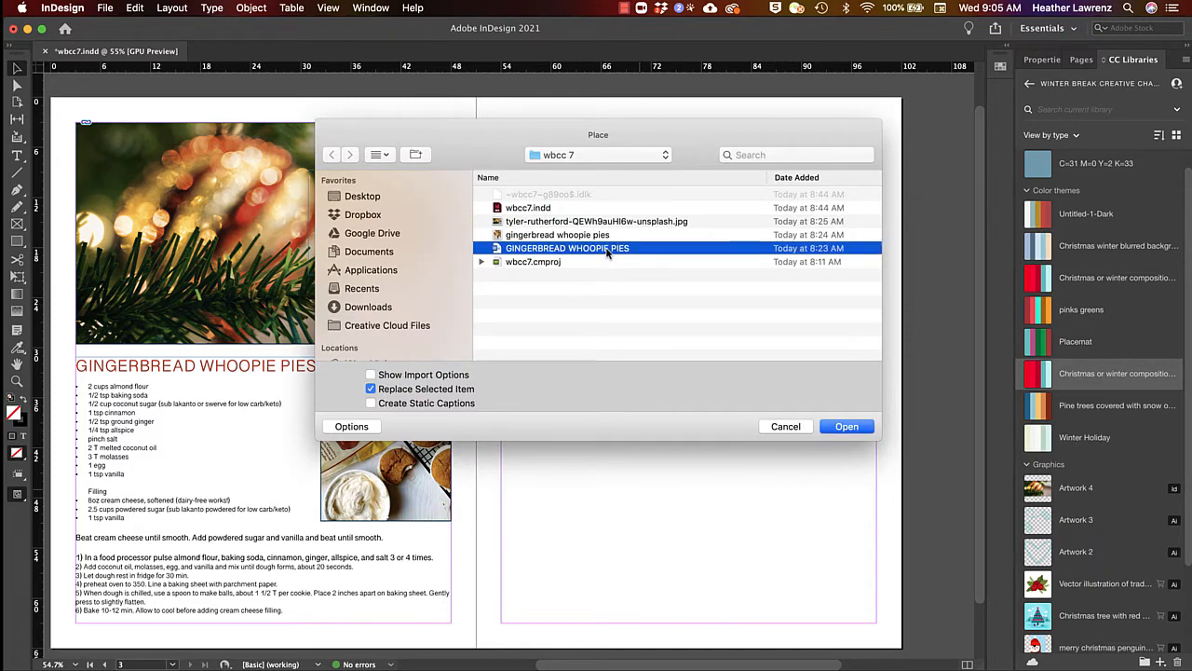
click(455, 375)
click(454, 375)
click(843, 428)
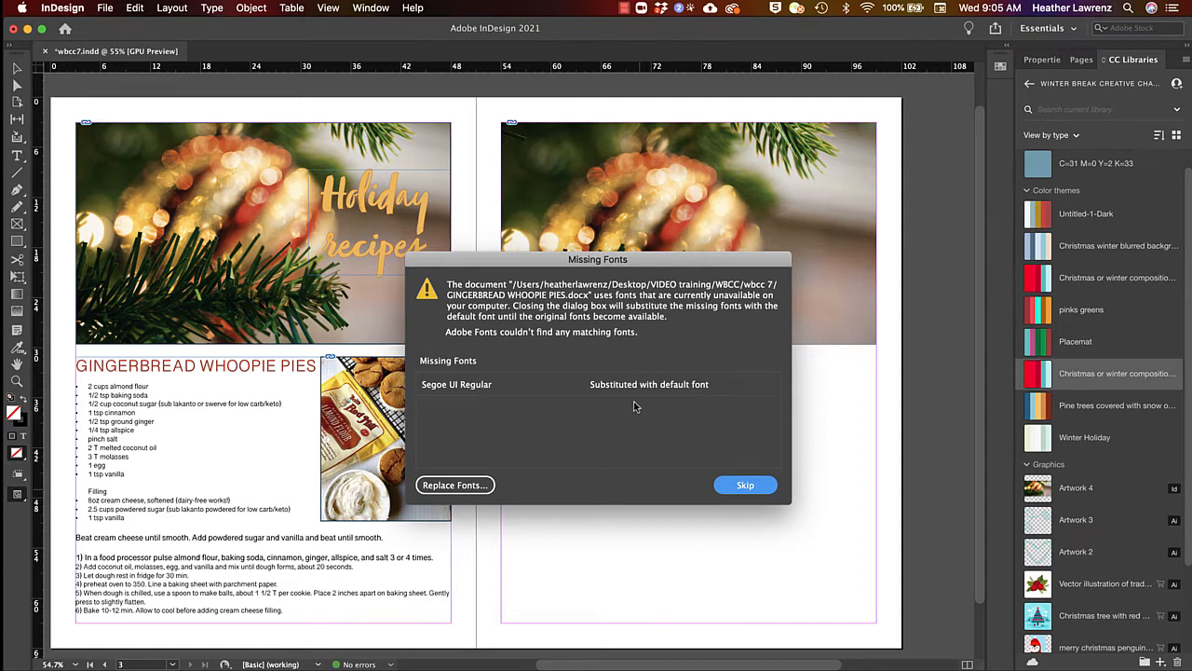
click(747, 484)
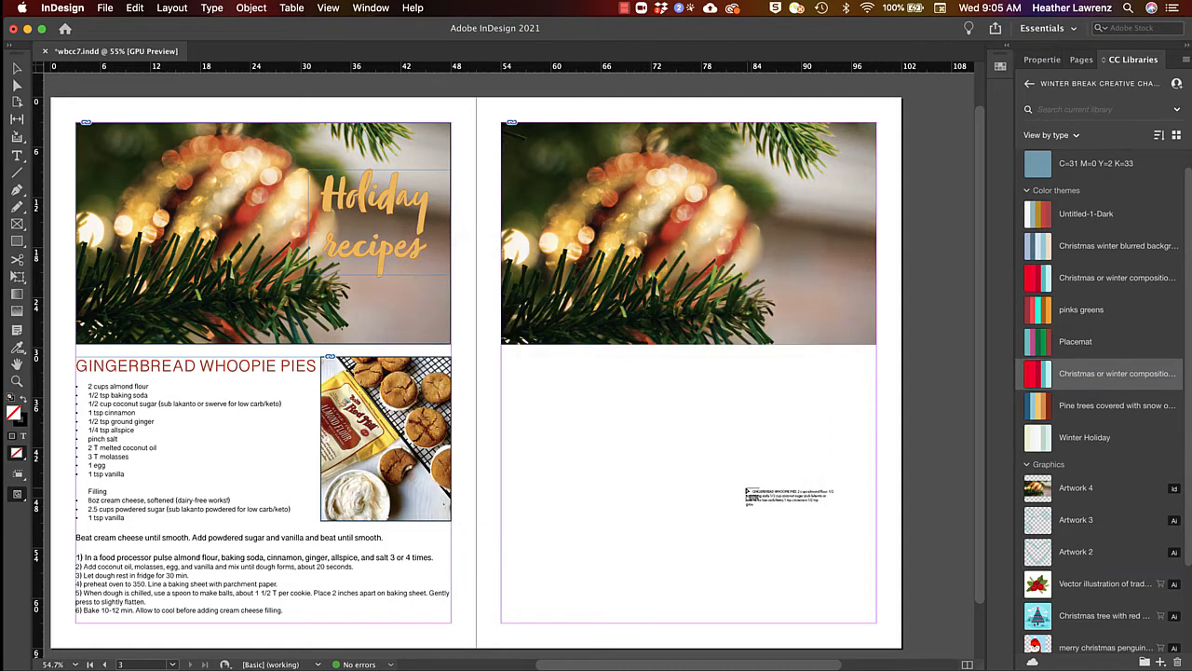
click(502, 357)
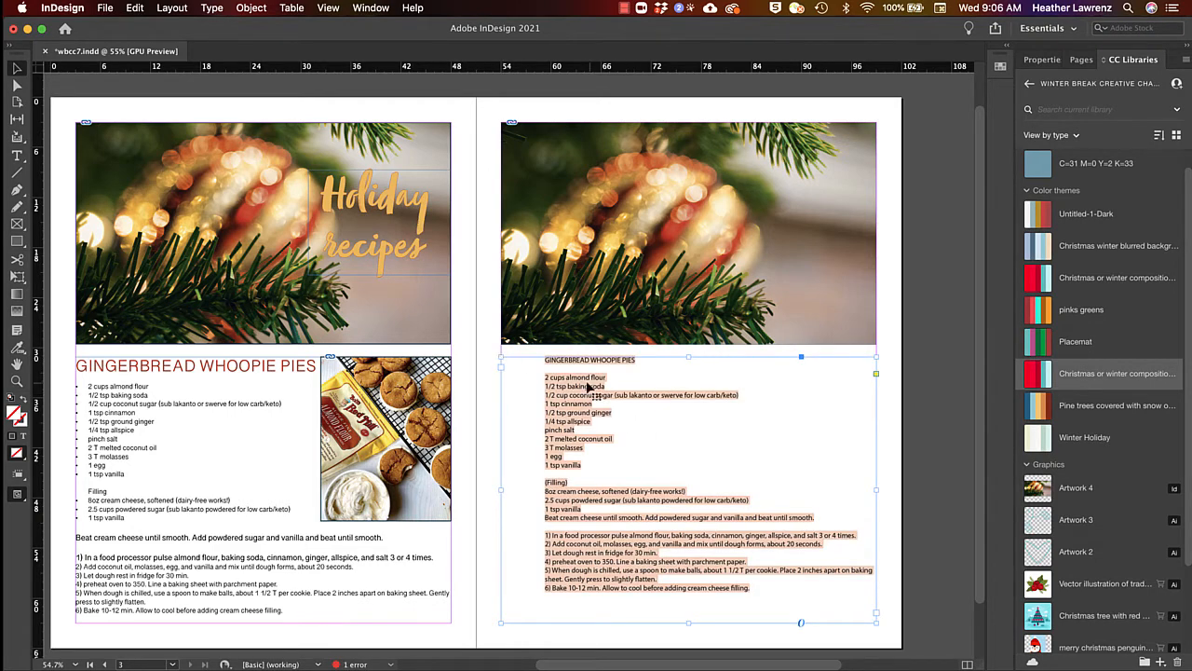
- Put the text cursor in the placed recipe on page 3 and display its text properties
double_click(713, 550)
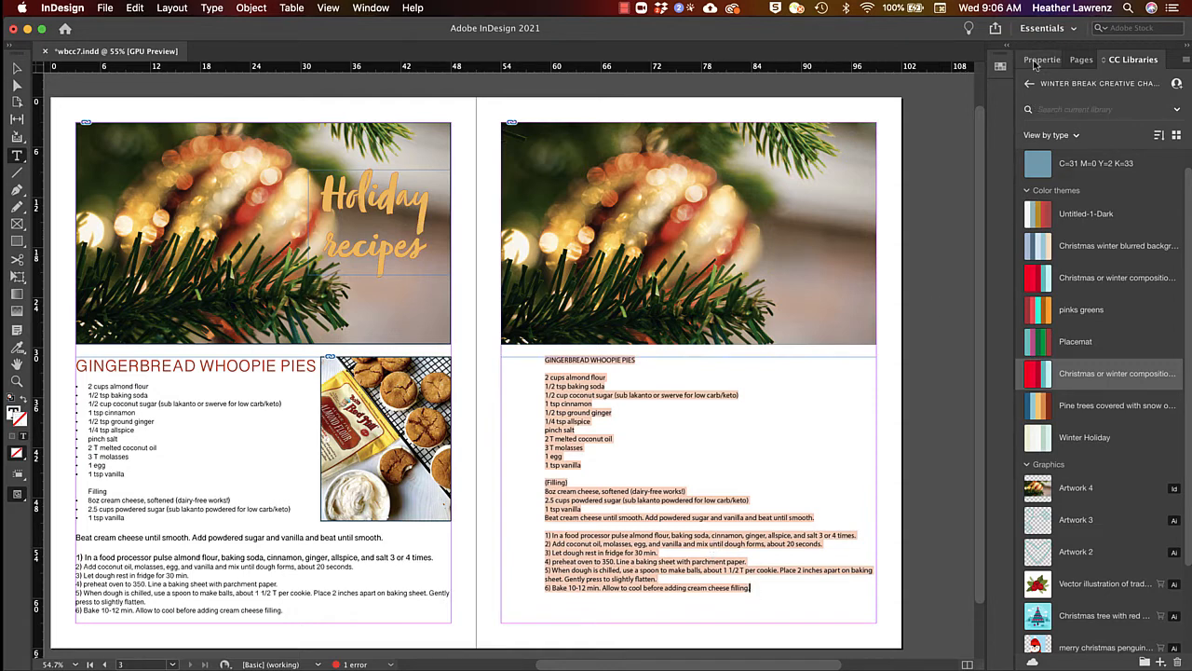
click(1036, 60)
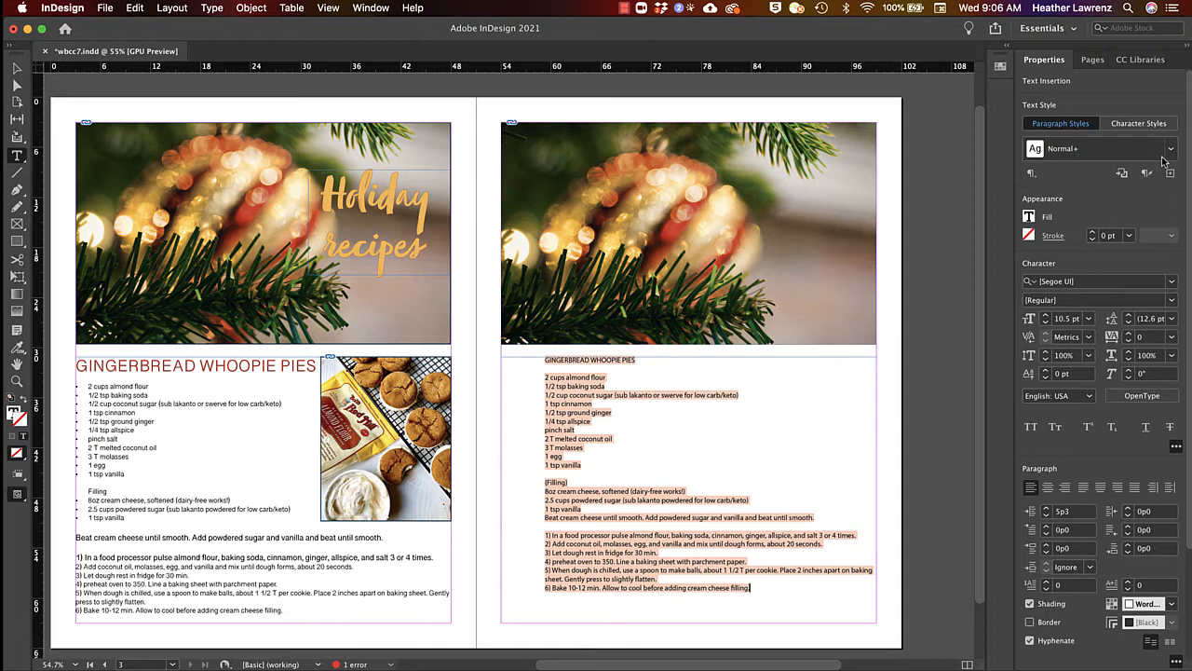
click(370, 8)
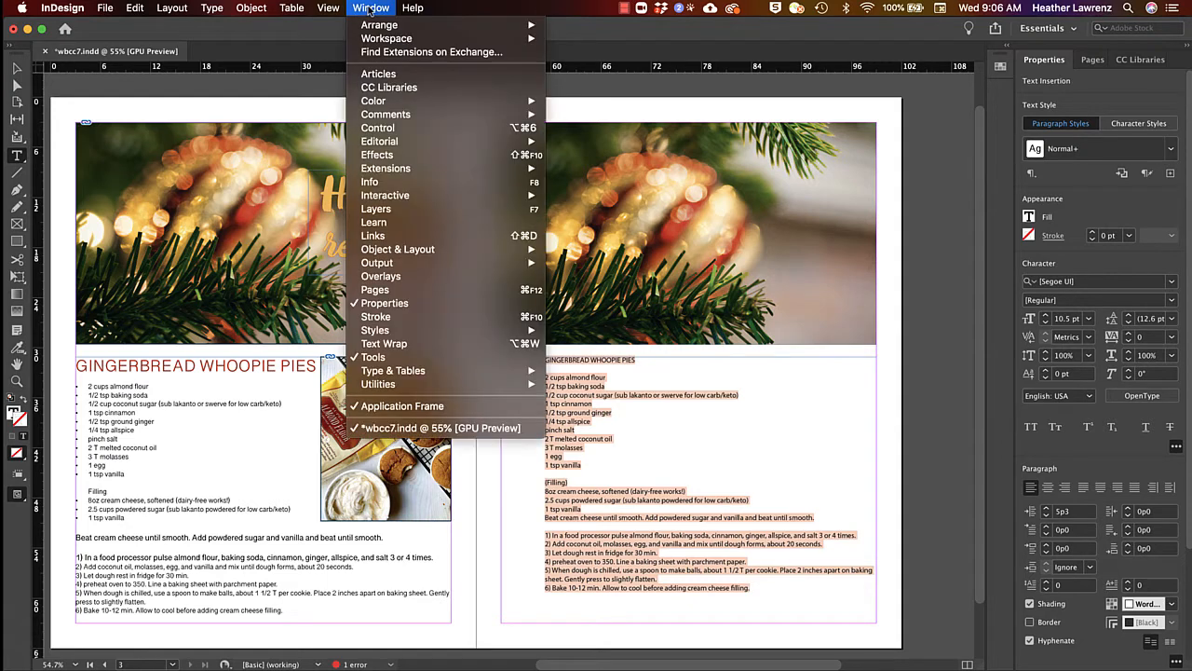
mouse_move(375, 39)
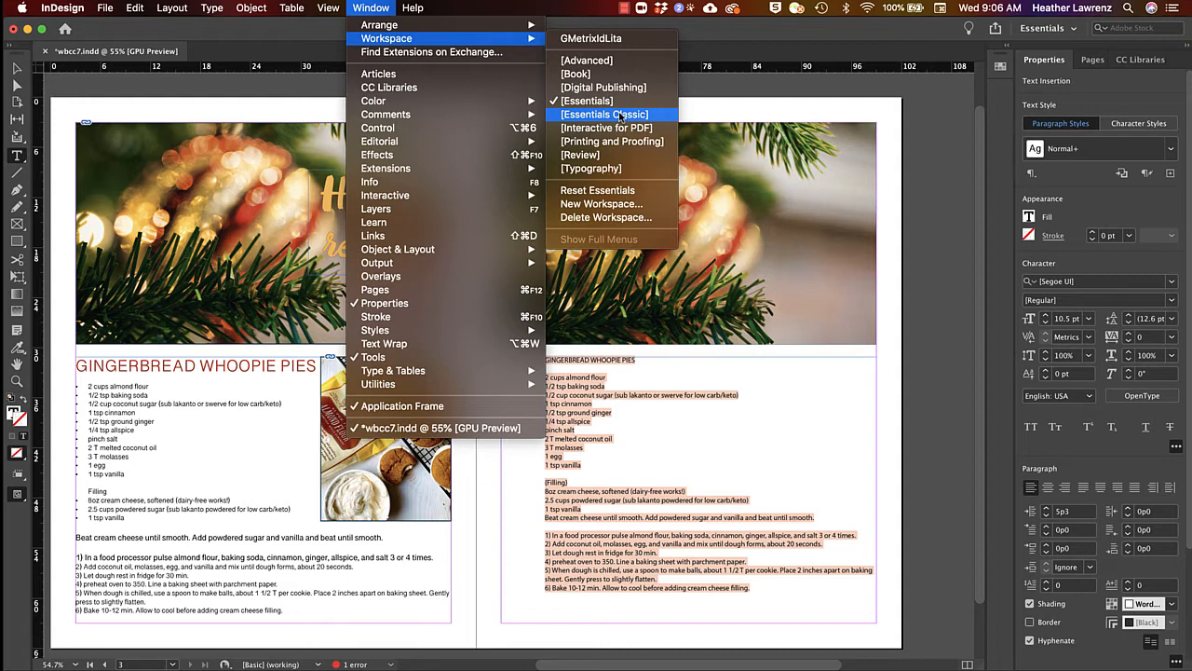
mouse_move(444, 334)
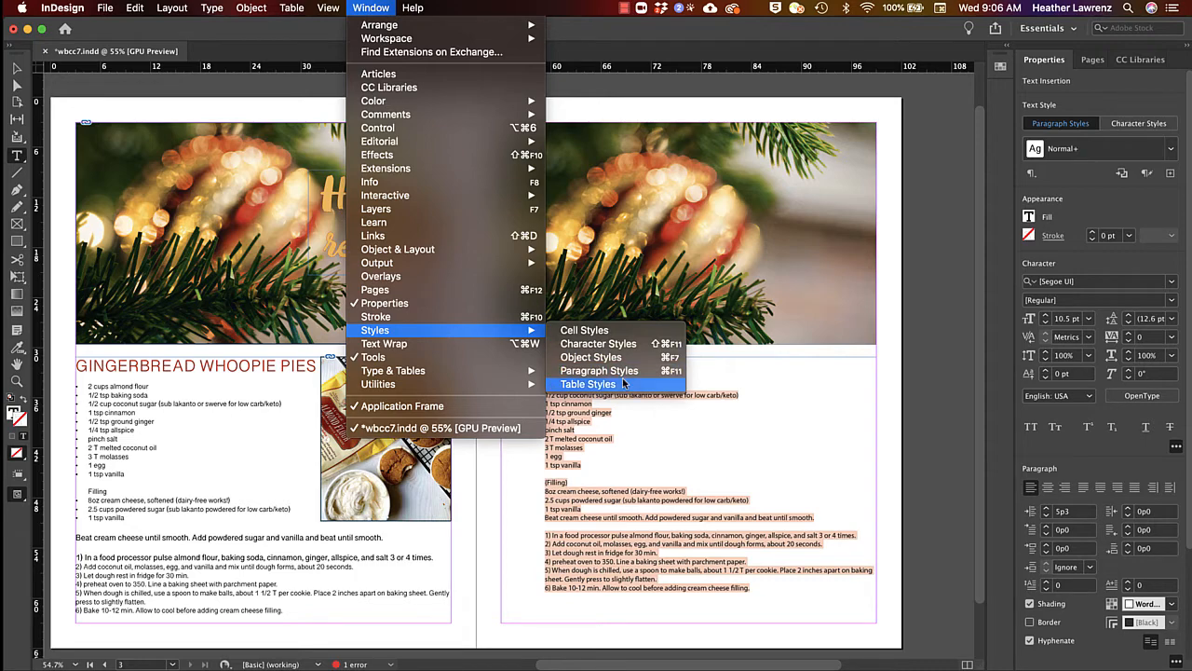
click(675, 494)
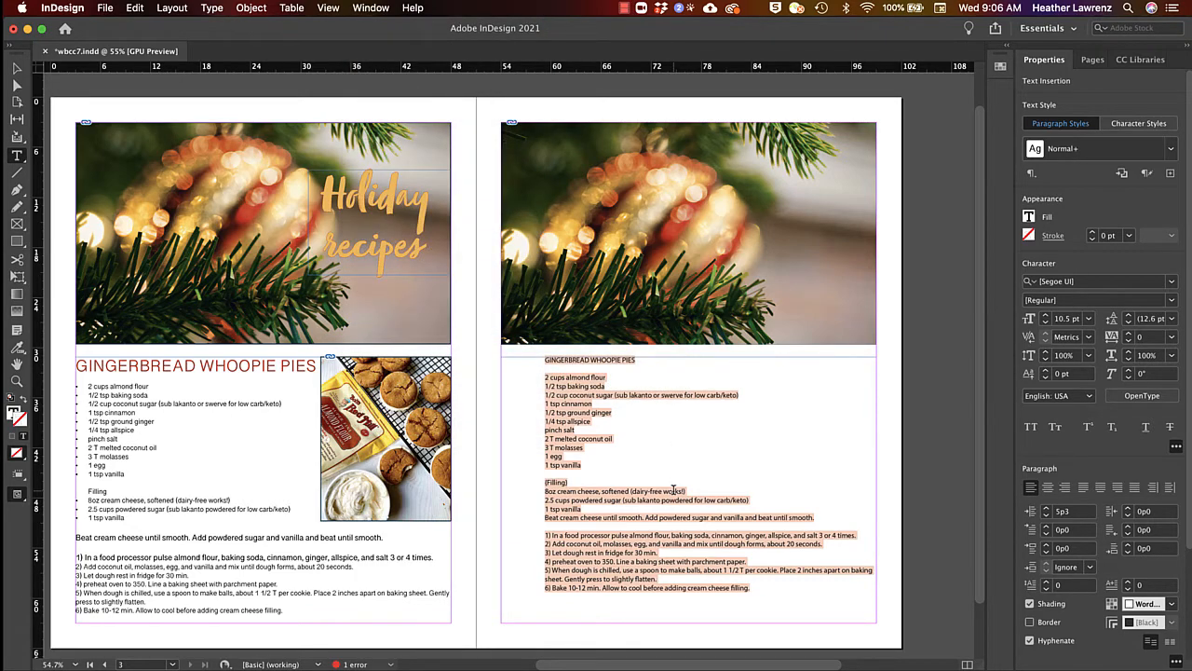
- Select all the recipe text on page 3, clear the Script font filter, and set the font to Lao Sangam MN
key(super)
key(super+a)
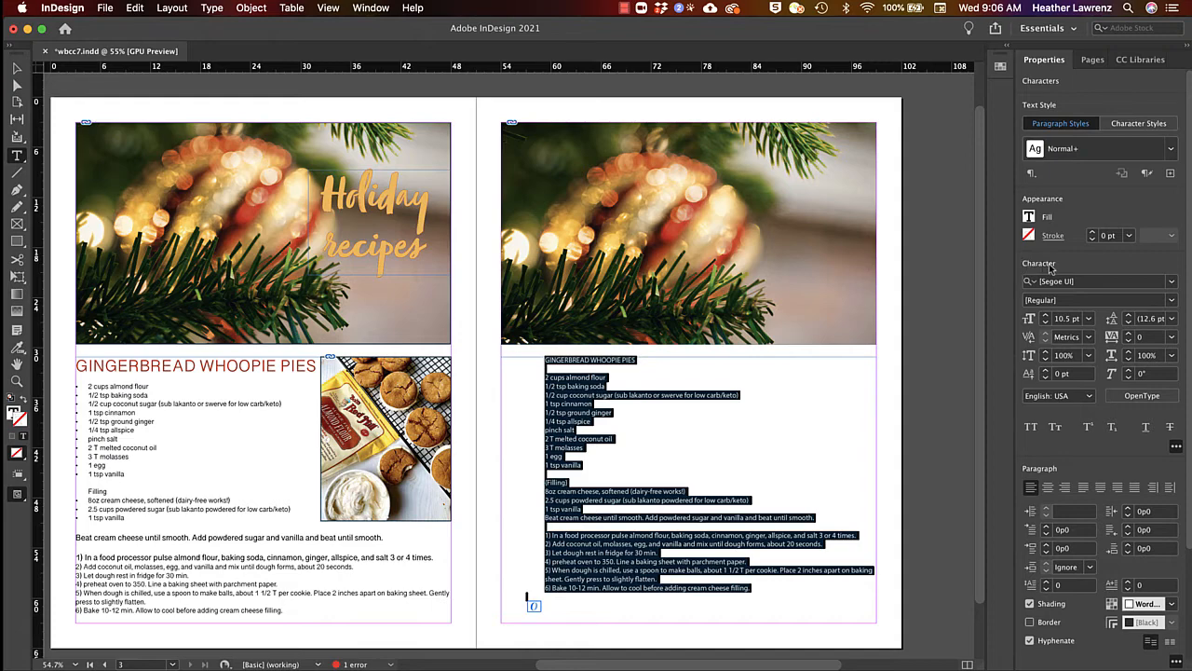
click(1173, 283)
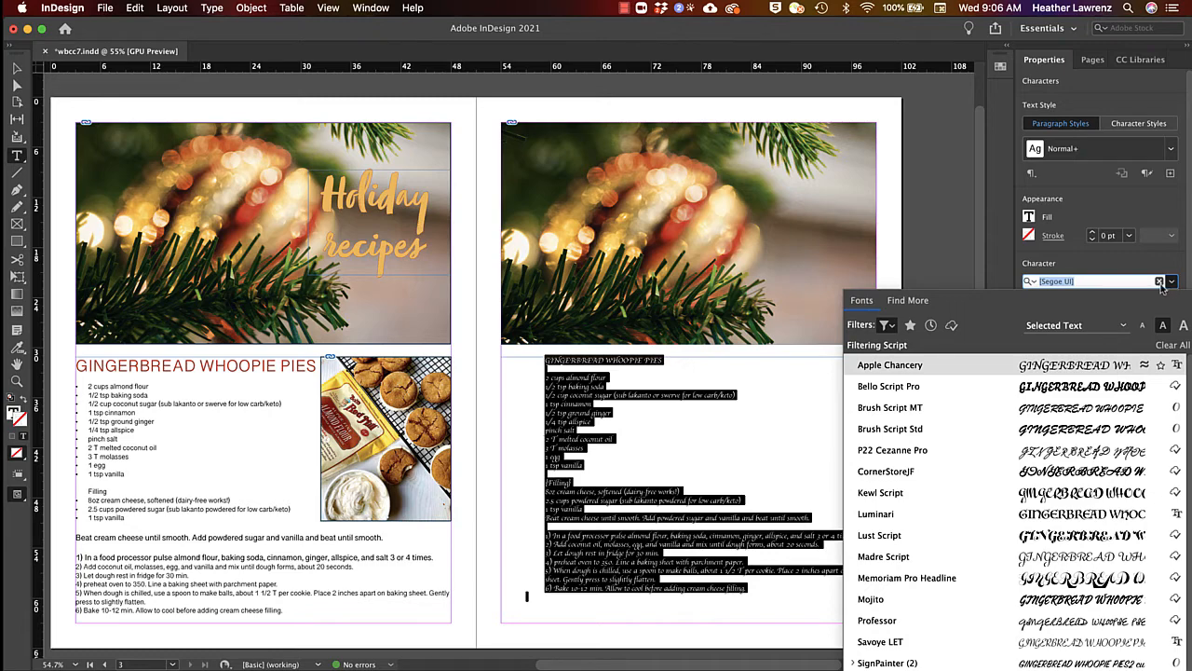
click(890, 325)
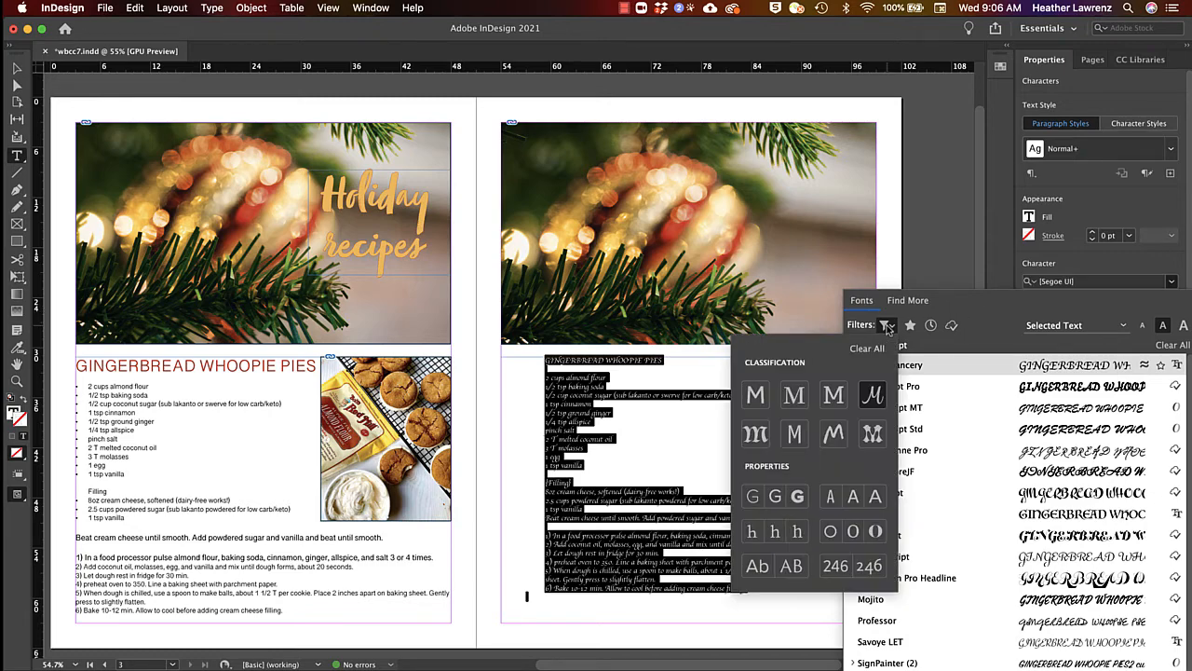
click(872, 397)
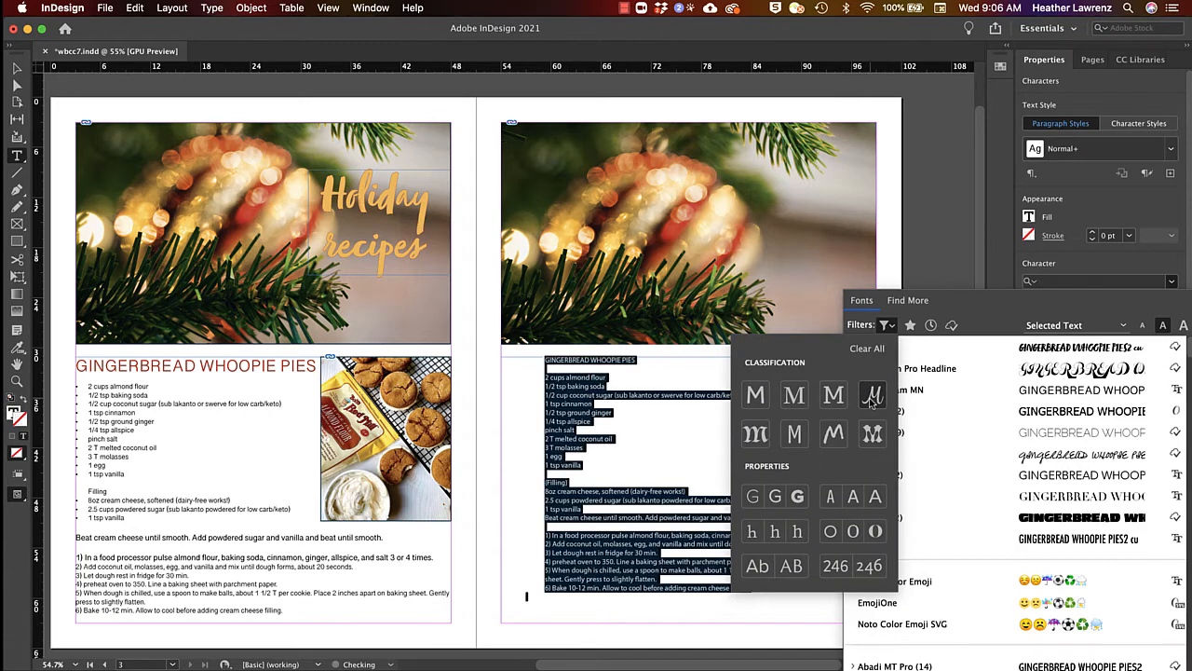
click(998, 307)
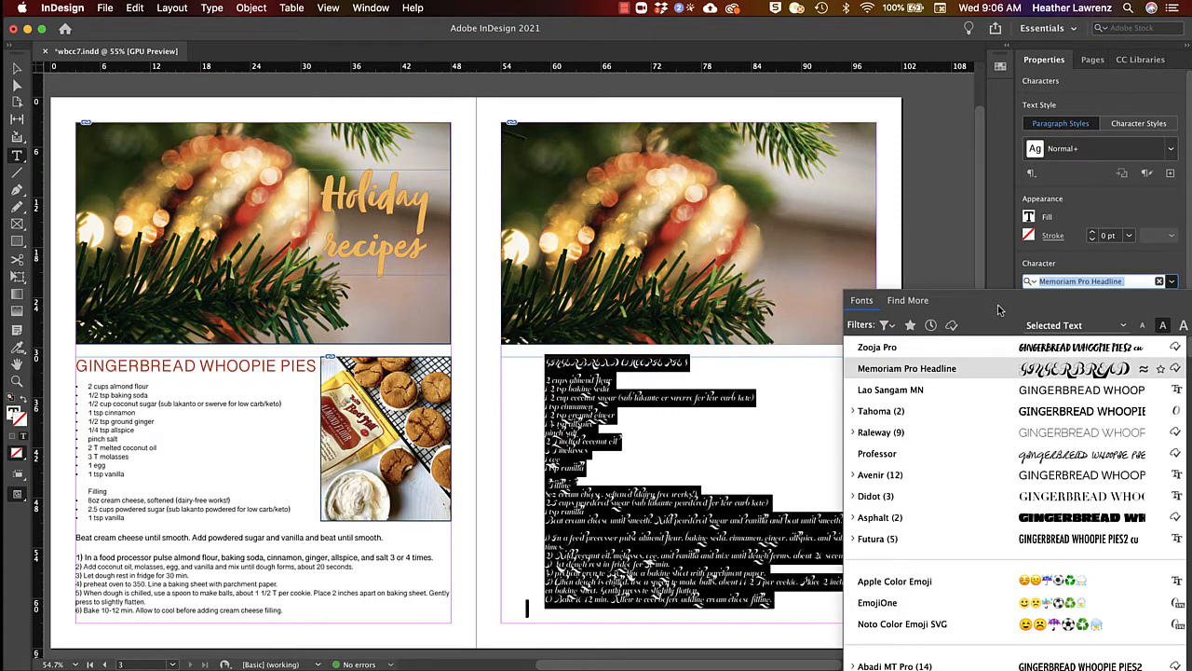
click(920, 393)
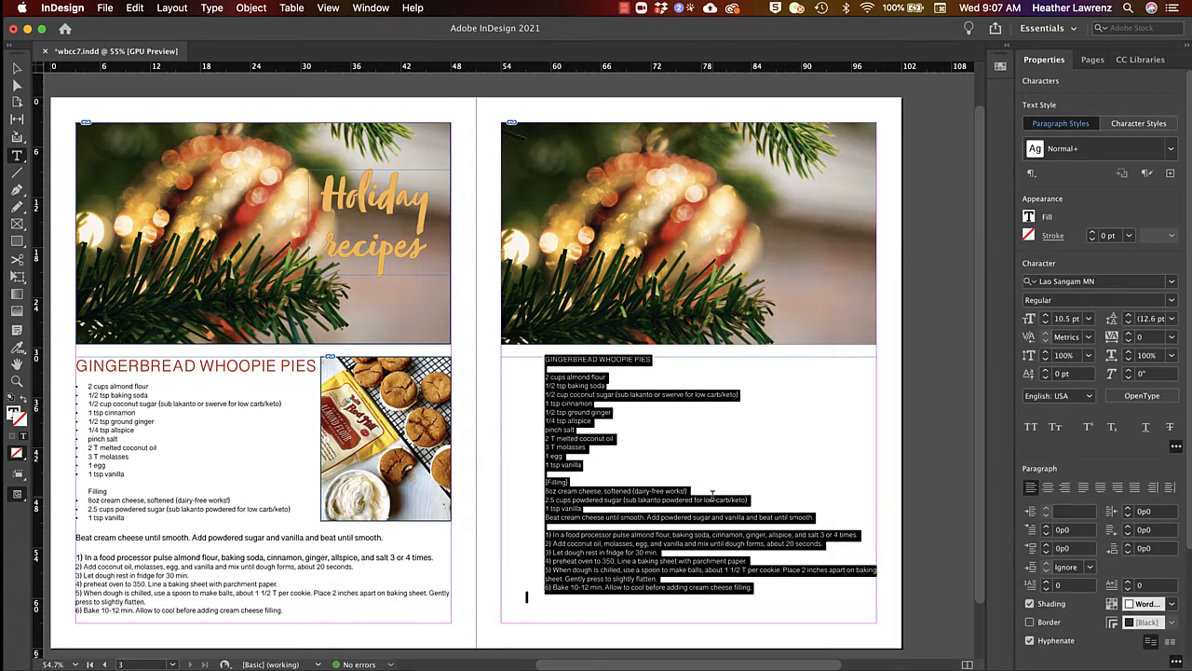
- Check the font family in the Normal paragraph style's basic character formats and close the style options
click(1173, 150)
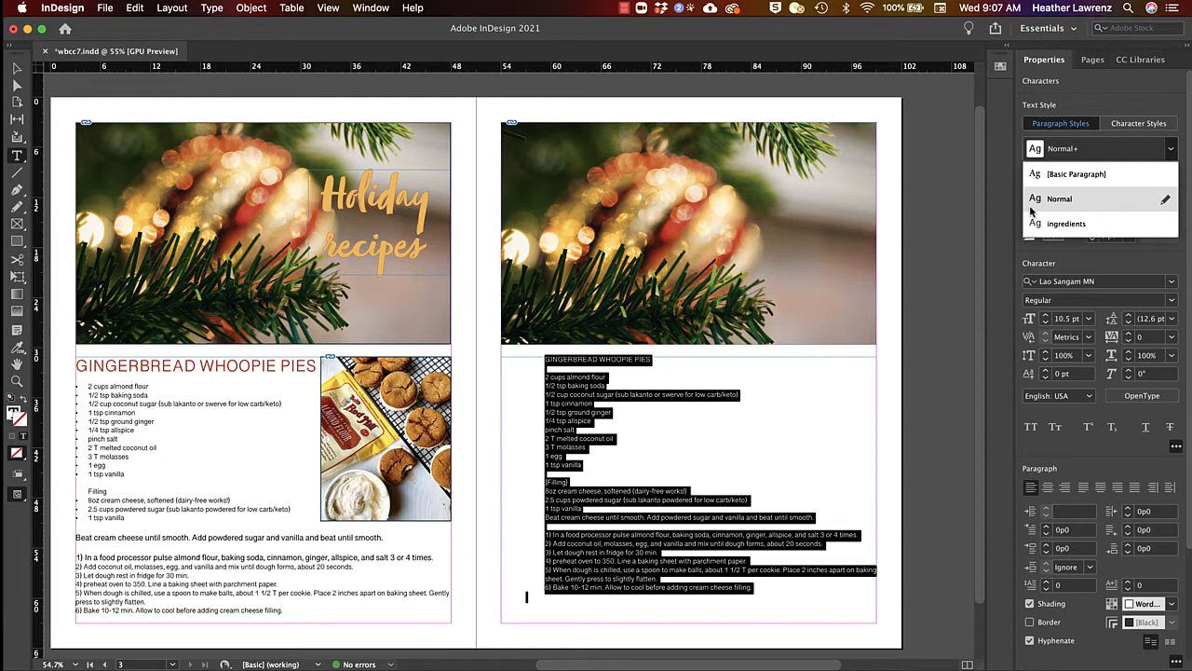
click(1165, 199)
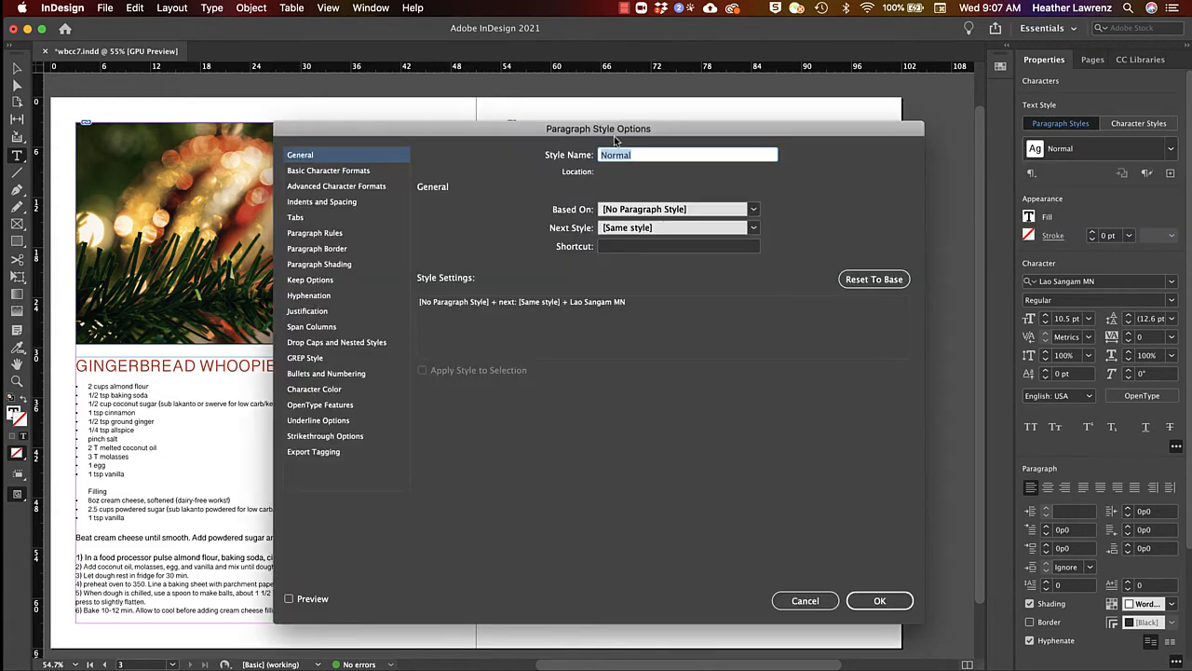
click(317, 170)
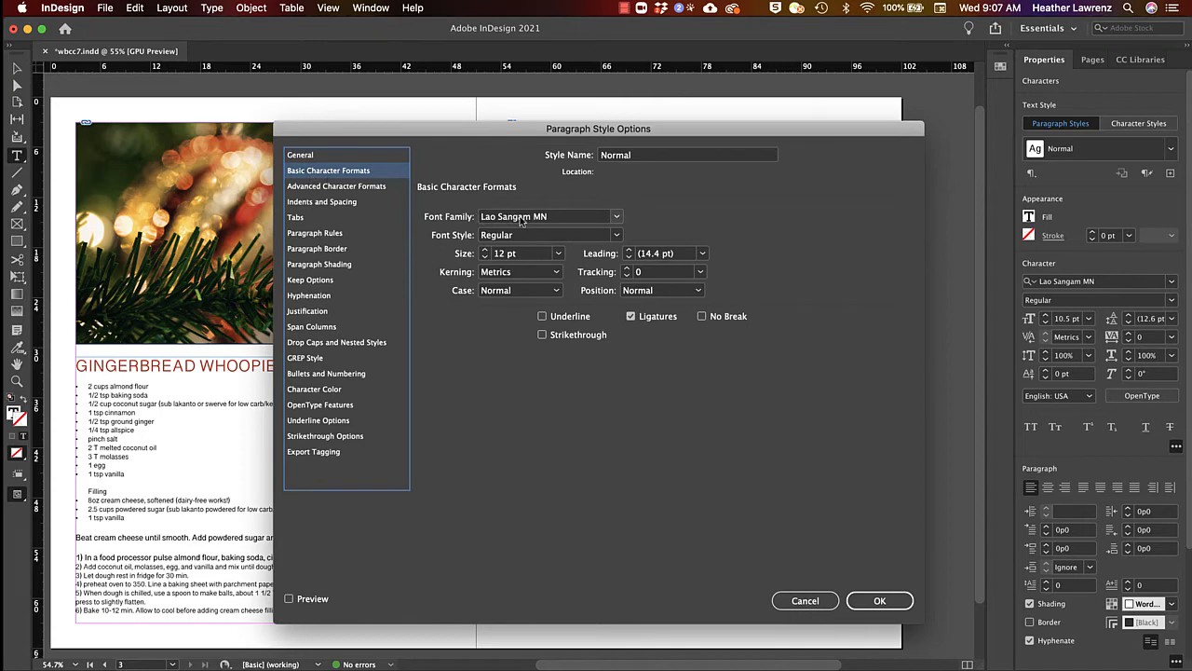
click(619, 221)
click(697, 203)
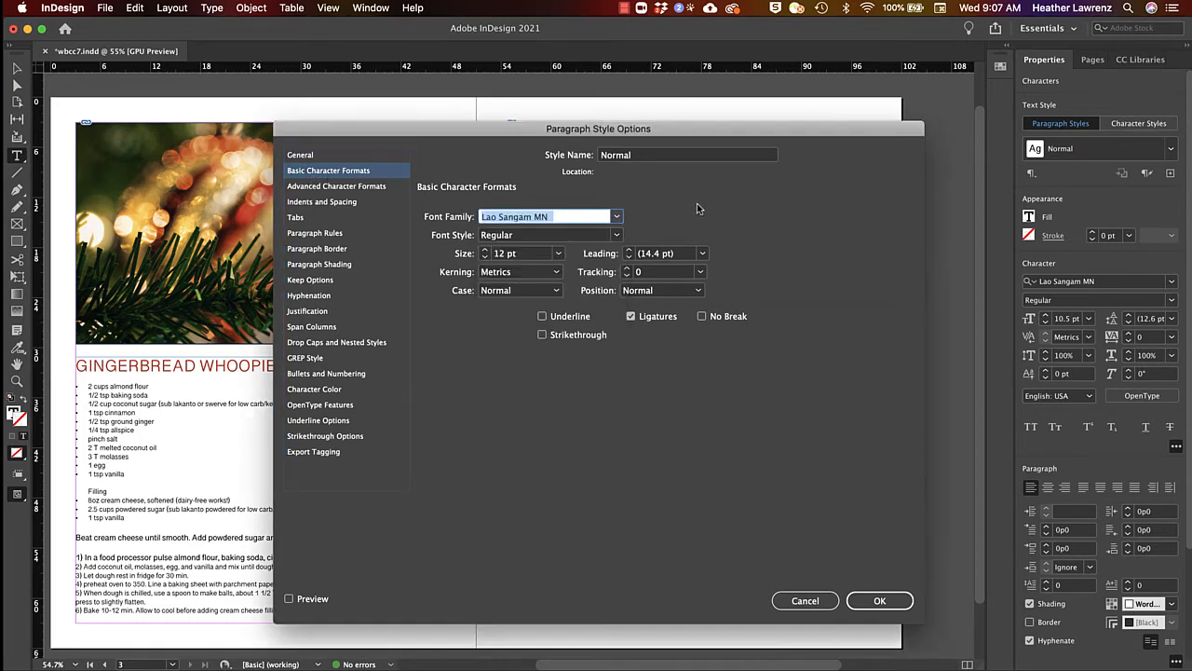
click(879, 601)
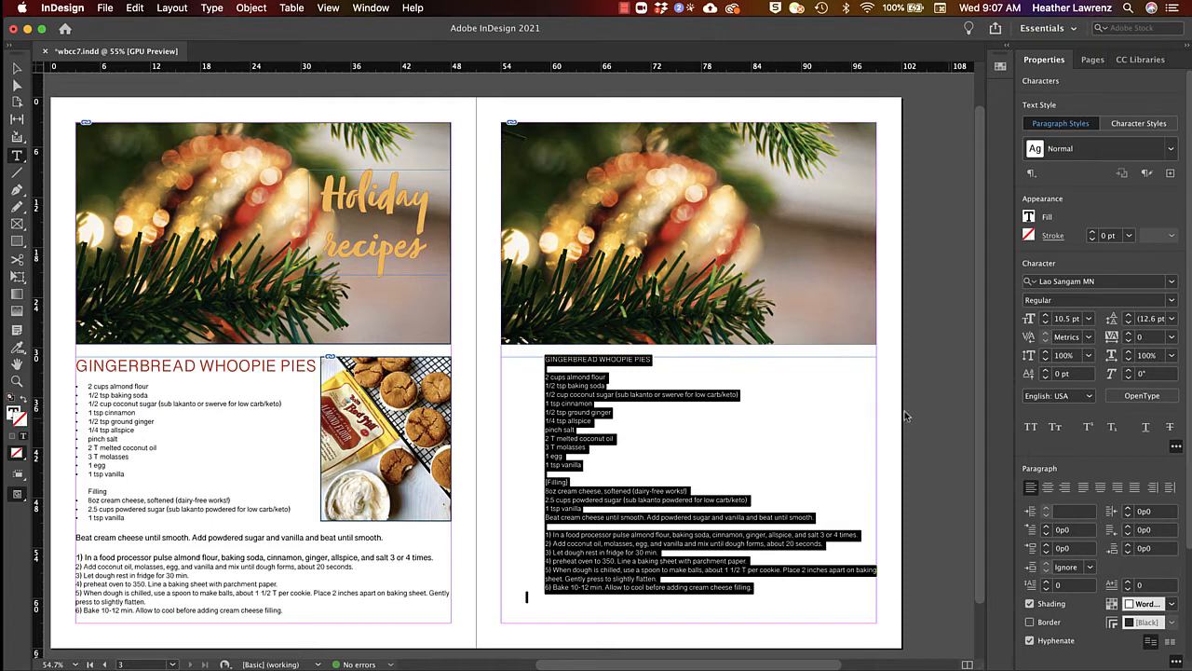
- Set the selected recipe text's left indent to 0 and reapply the Normal paragraph style
click(1076, 512)
text(0)
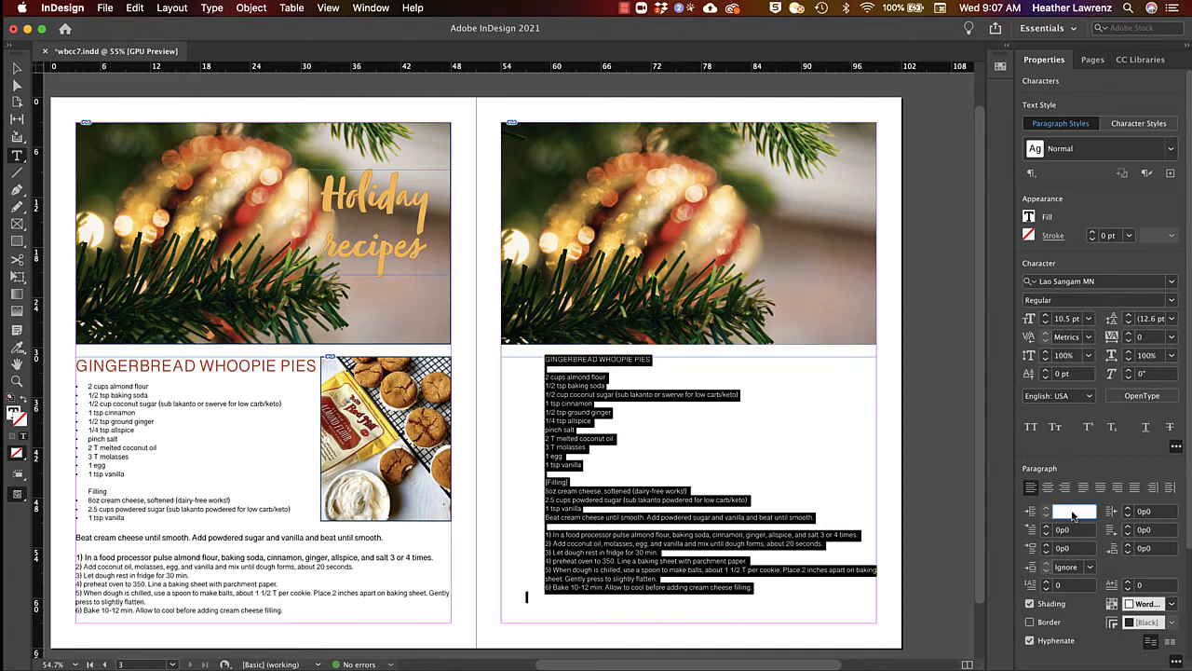
key(Return)
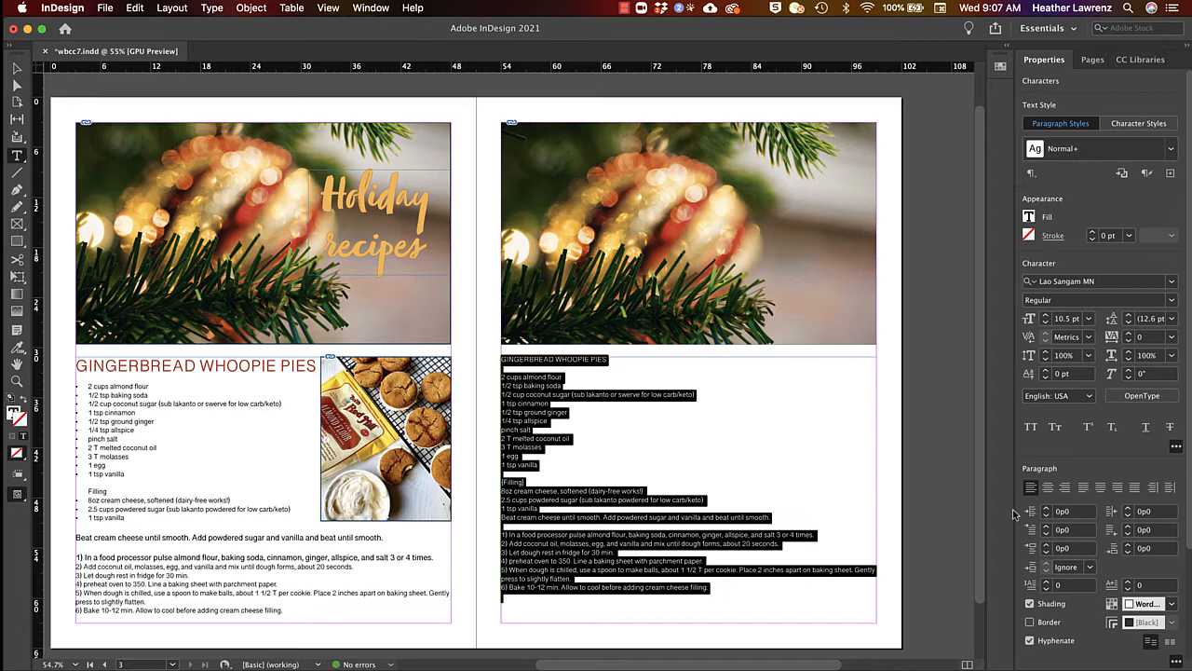
click(1170, 151)
click(1057, 202)
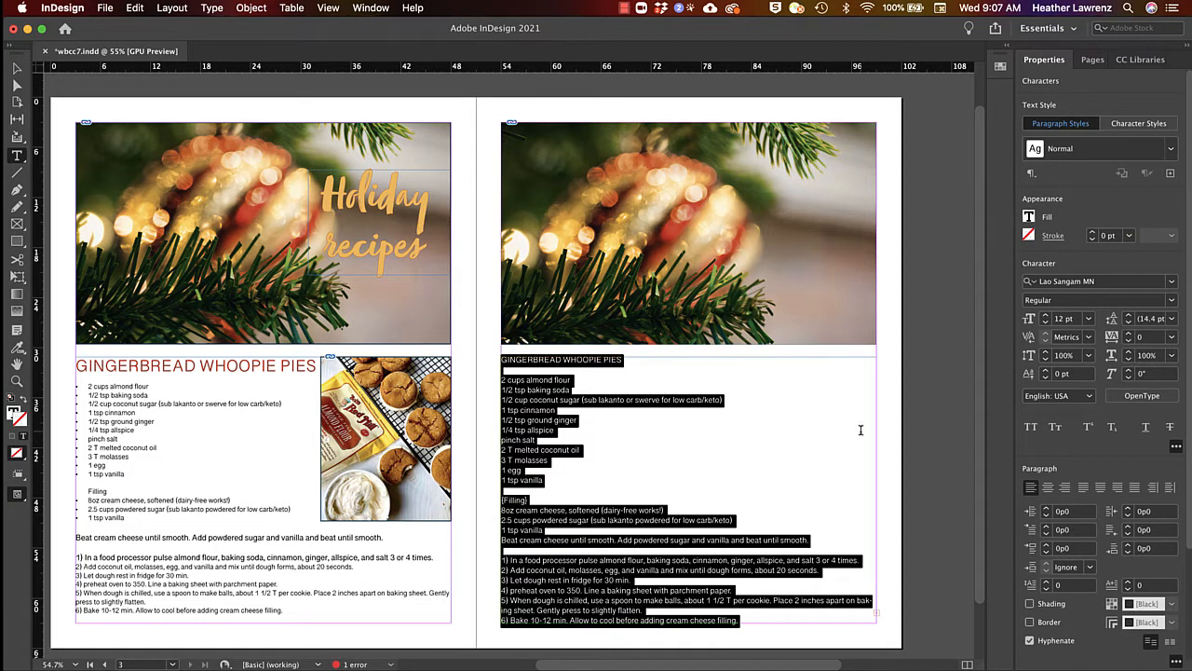
- Select all the recipe text on page 3, look through its available fill swatches, and deselect the text
click(595, 471)
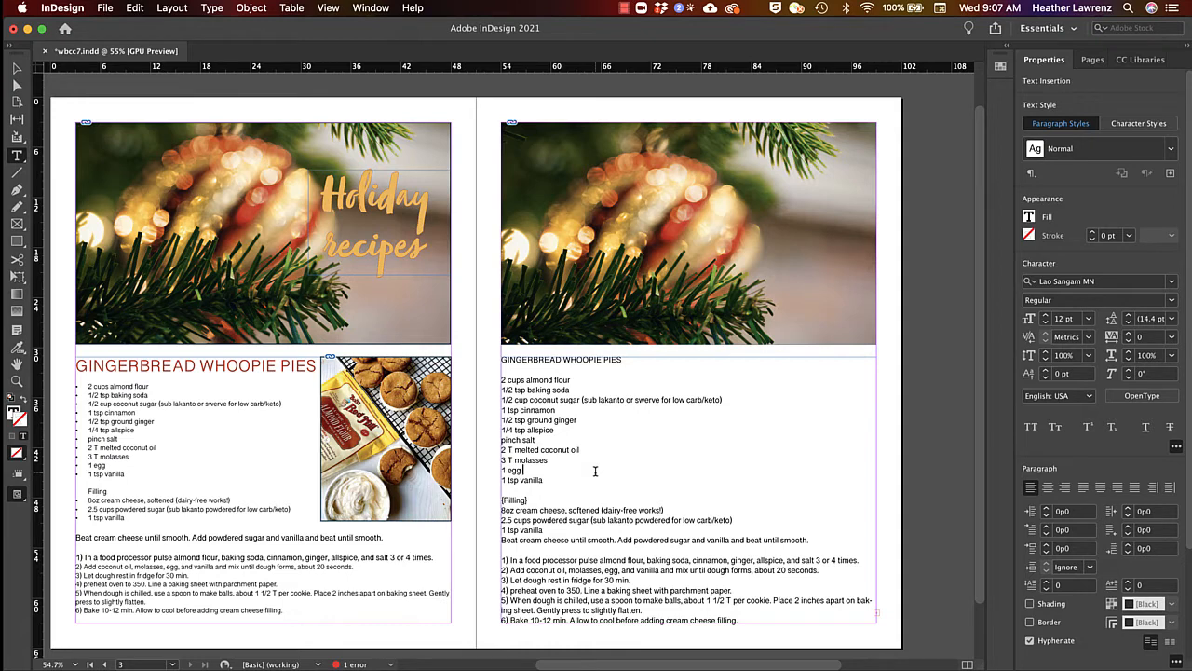
key(super+a)
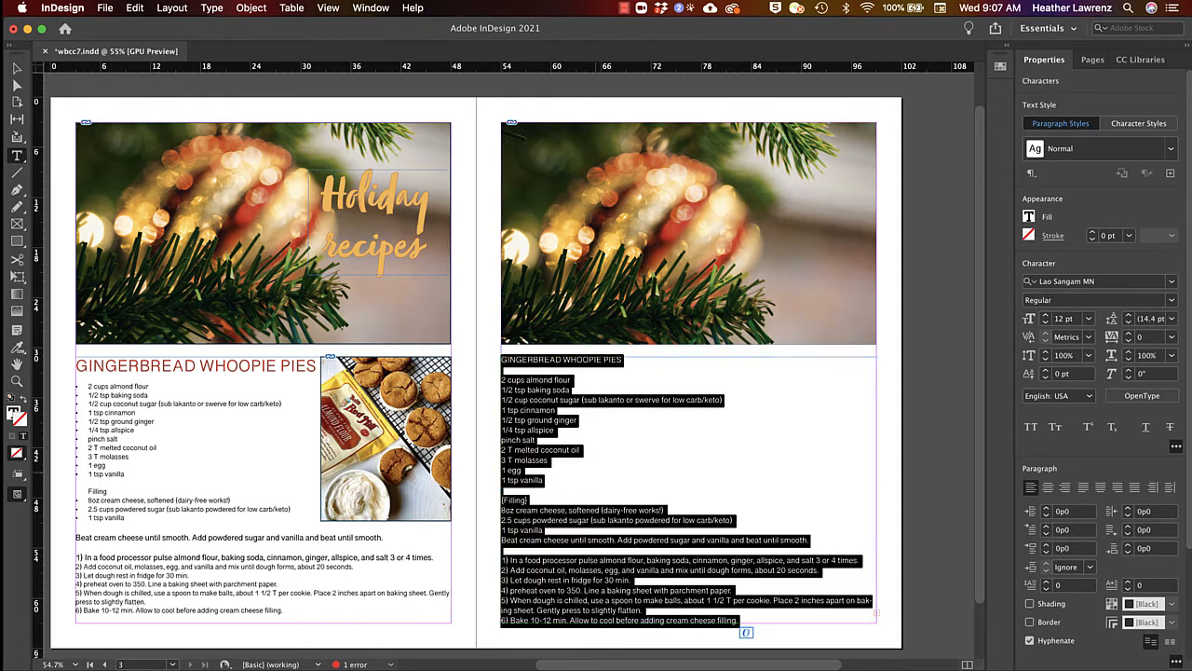
click(1030, 220)
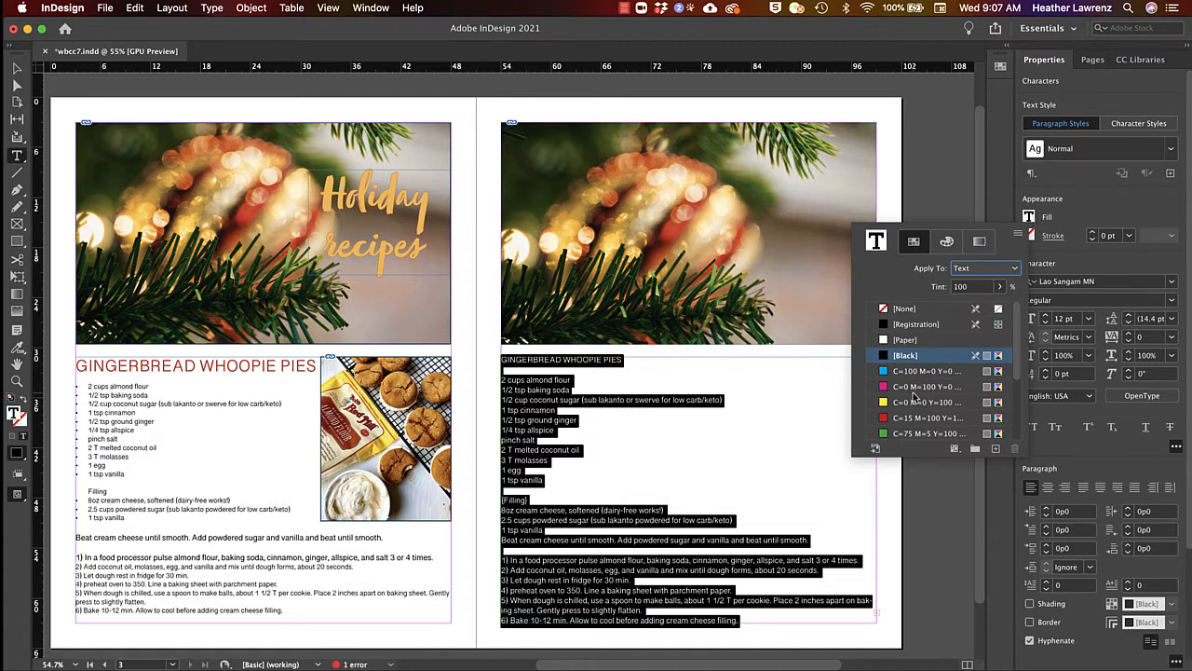
scroll(913, 396, down, 3)
scroll(913, 396, down, 1)
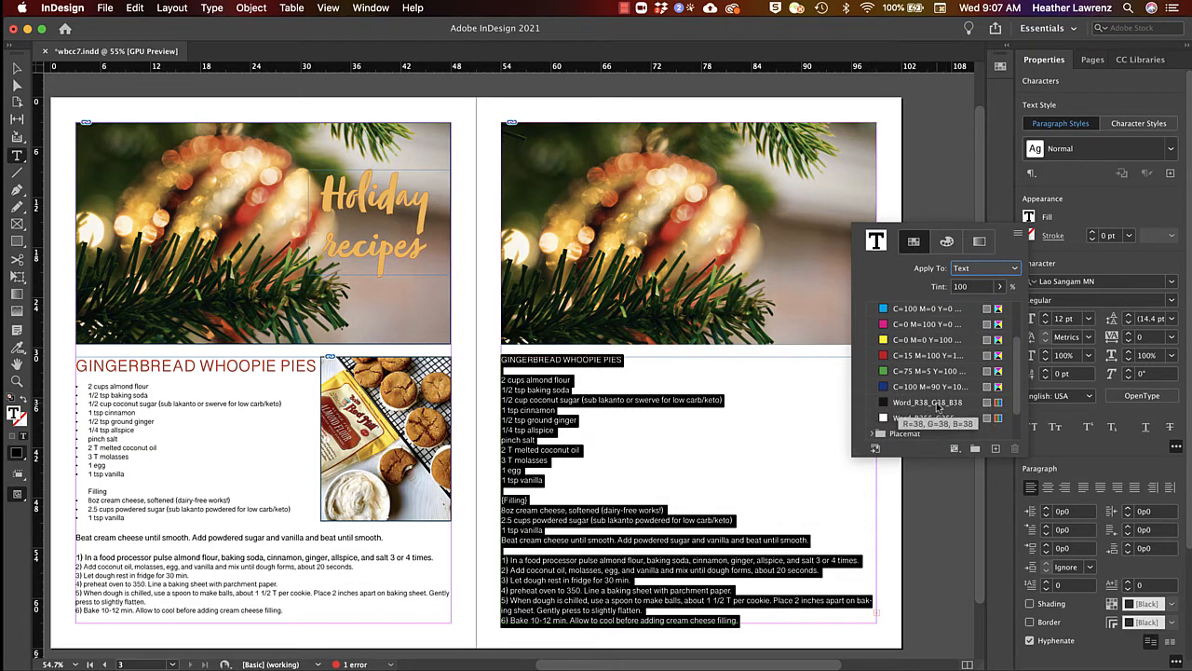
scroll(927, 373, up, 4)
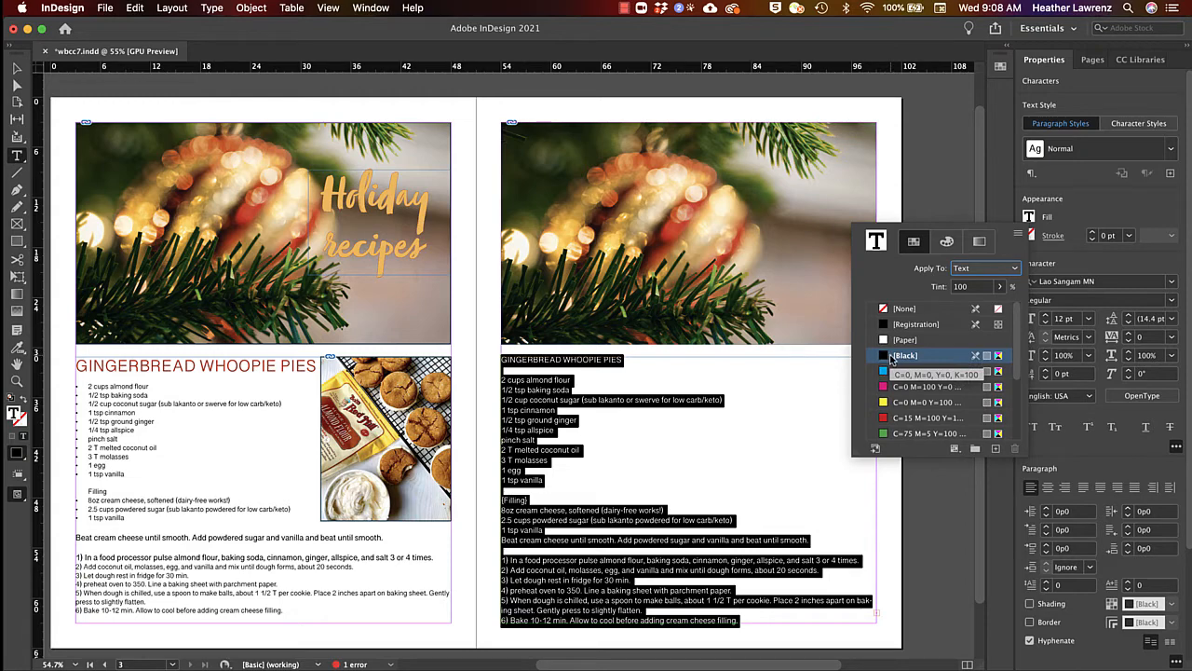
click(579, 377)
click(601, 372)
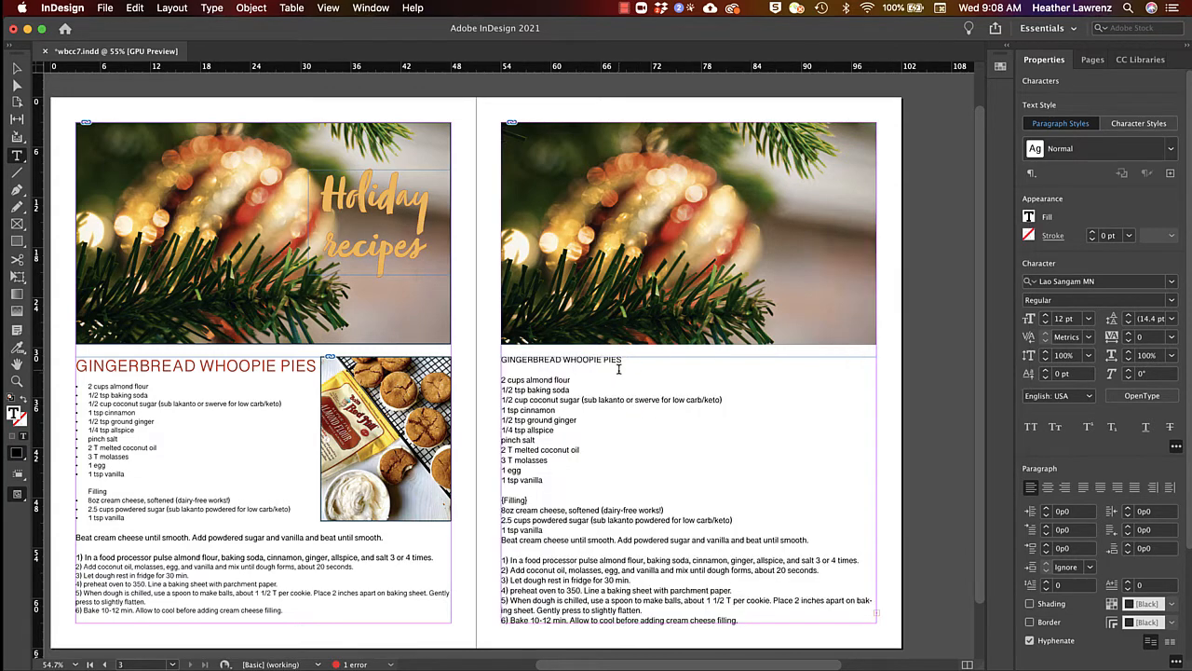
- Select the GINGERBREAD WHOOPIE PIES headline on page 3, try it at 30 pt, and set its font size to 24 pt
drag(630, 359, 486, 366)
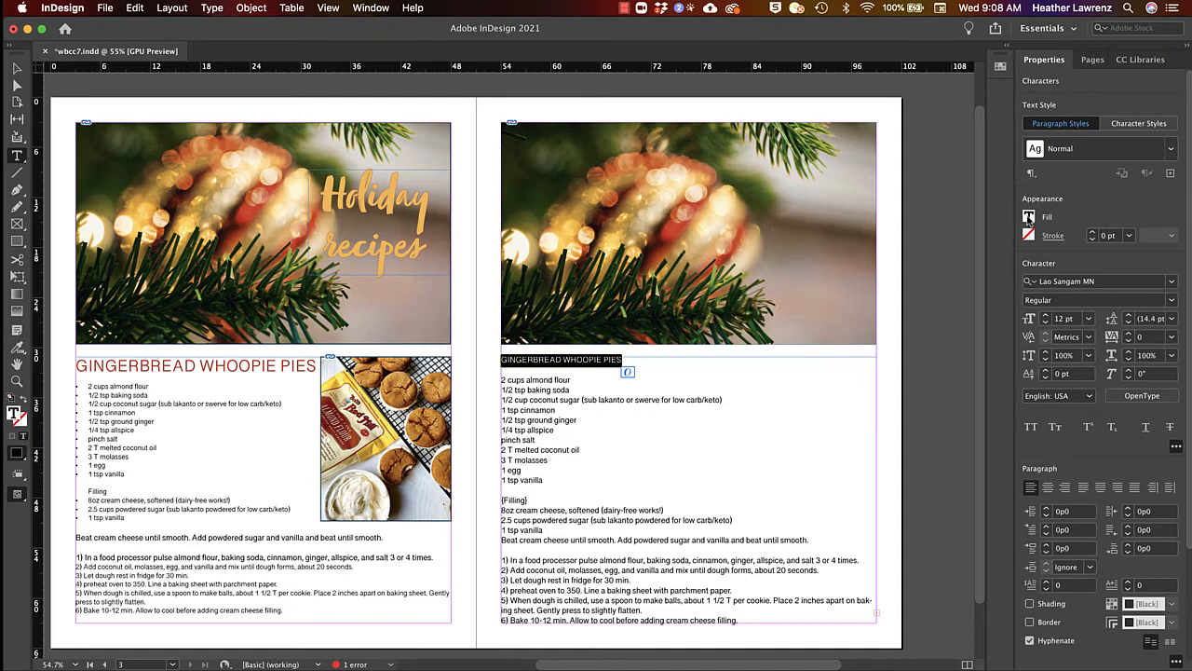
click(1088, 319)
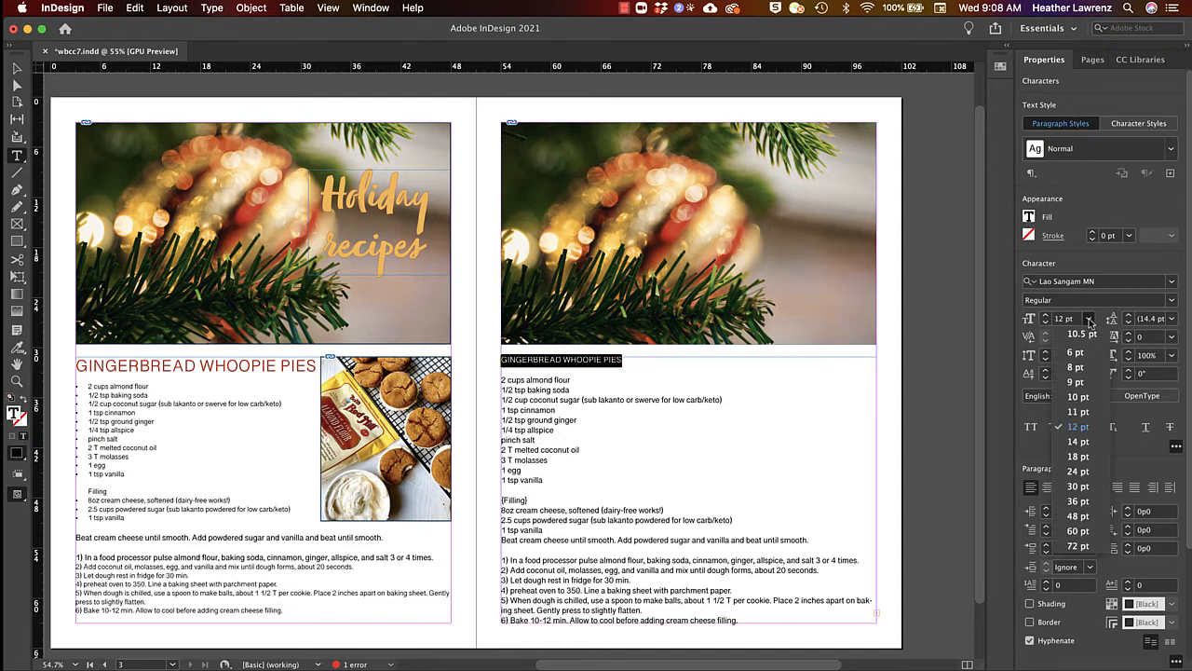
click(1078, 487)
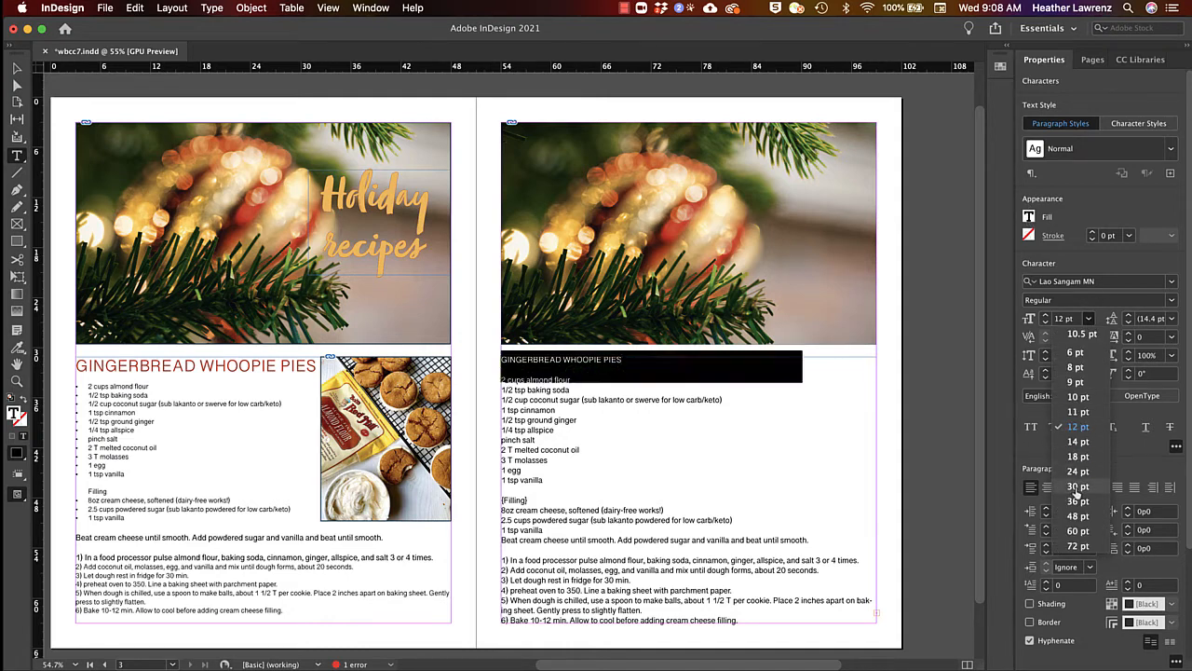
click(1088, 318)
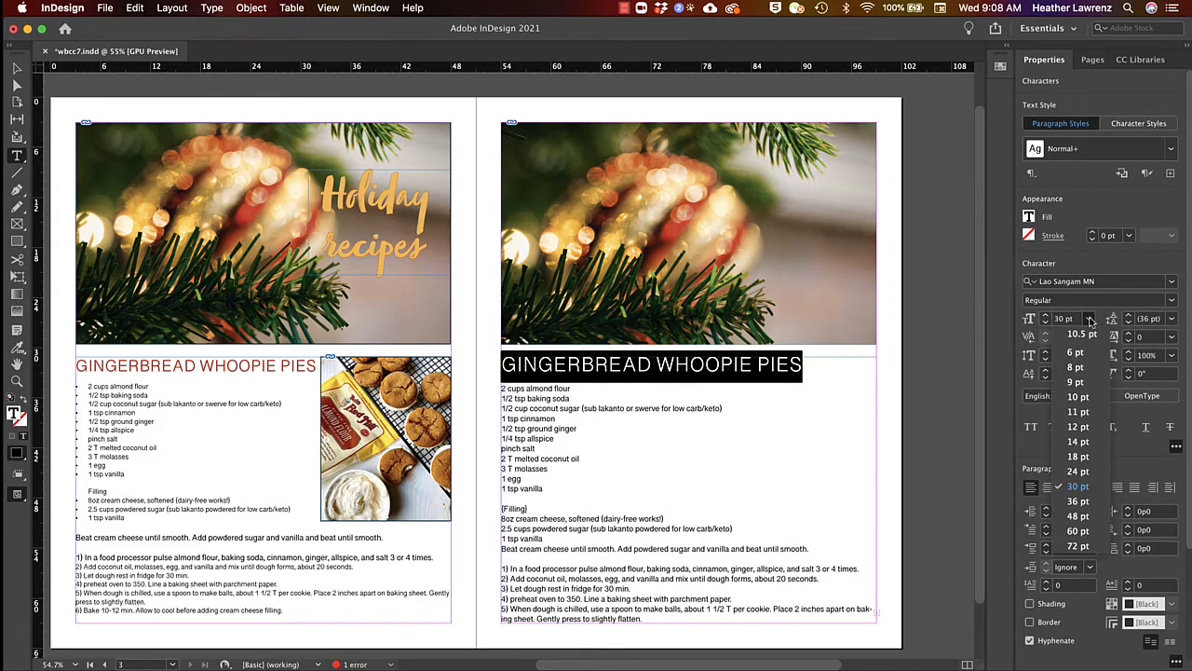
click(1077, 471)
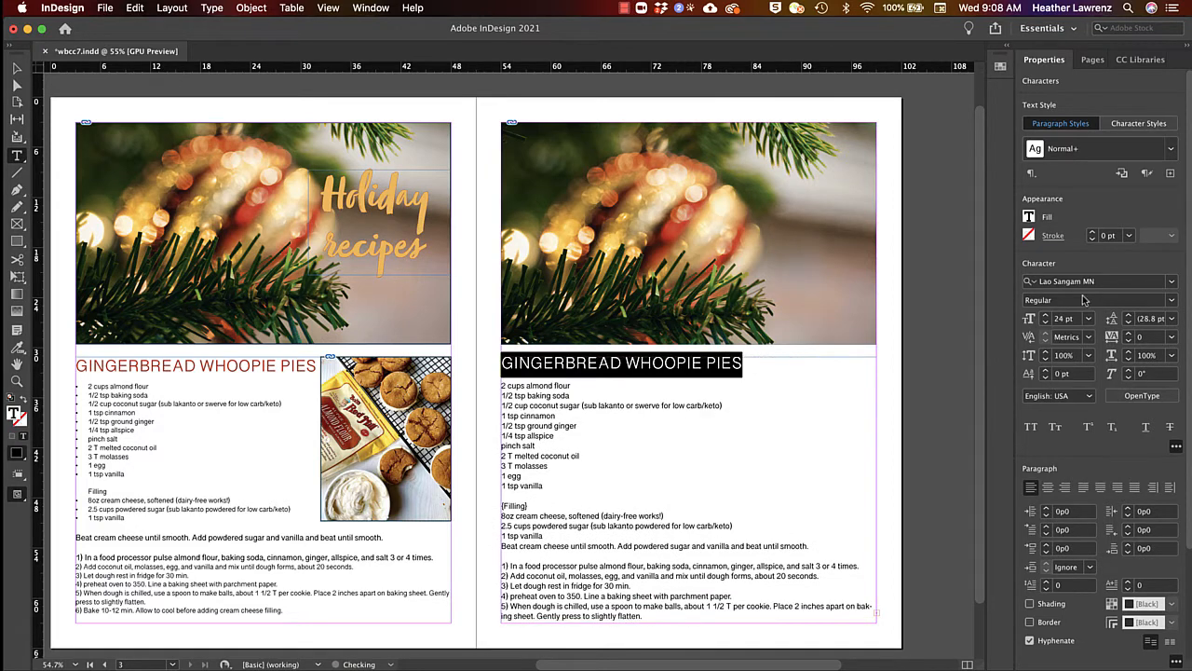
click(1171, 300)
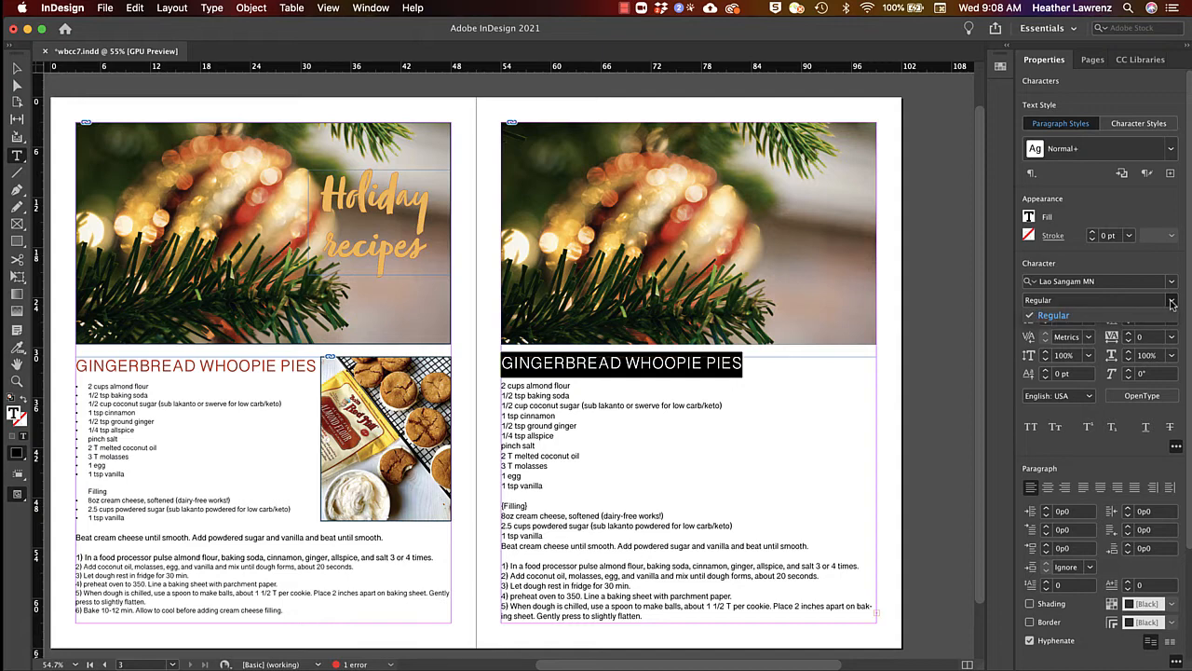
click(1171, 300)
- Fill the page 3 headline with the rust-red C=19 M=80 swatch from the Muted_Theme color group and deselect it
click(1028, 217)
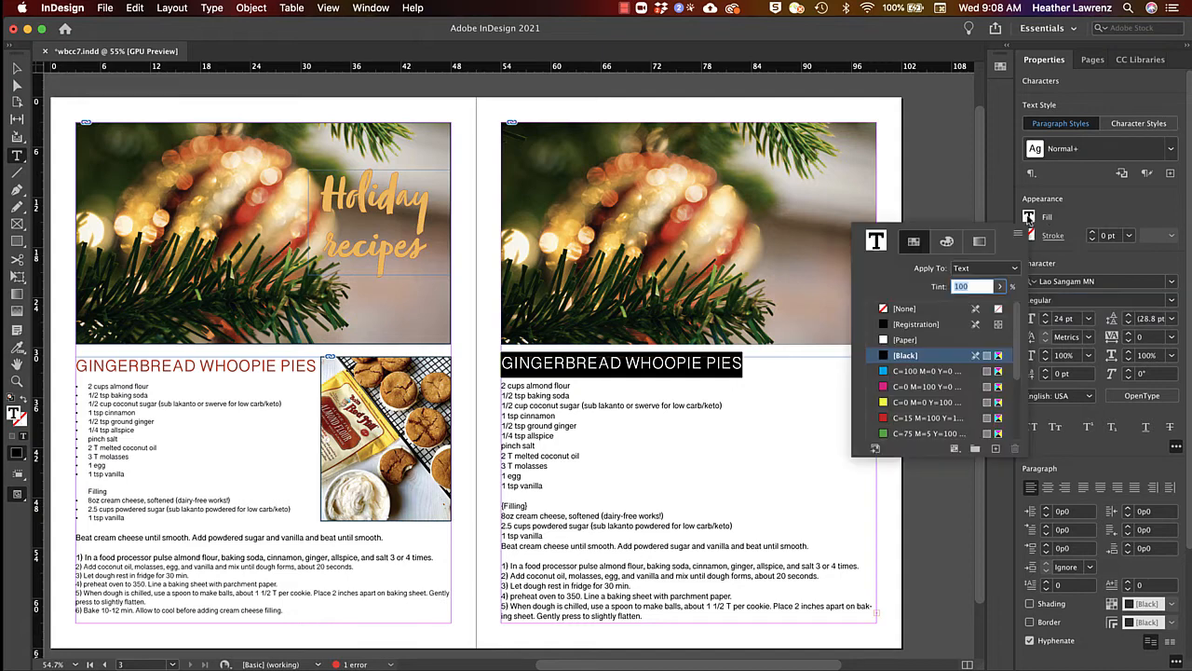
scroll(902, 385, down, 3)
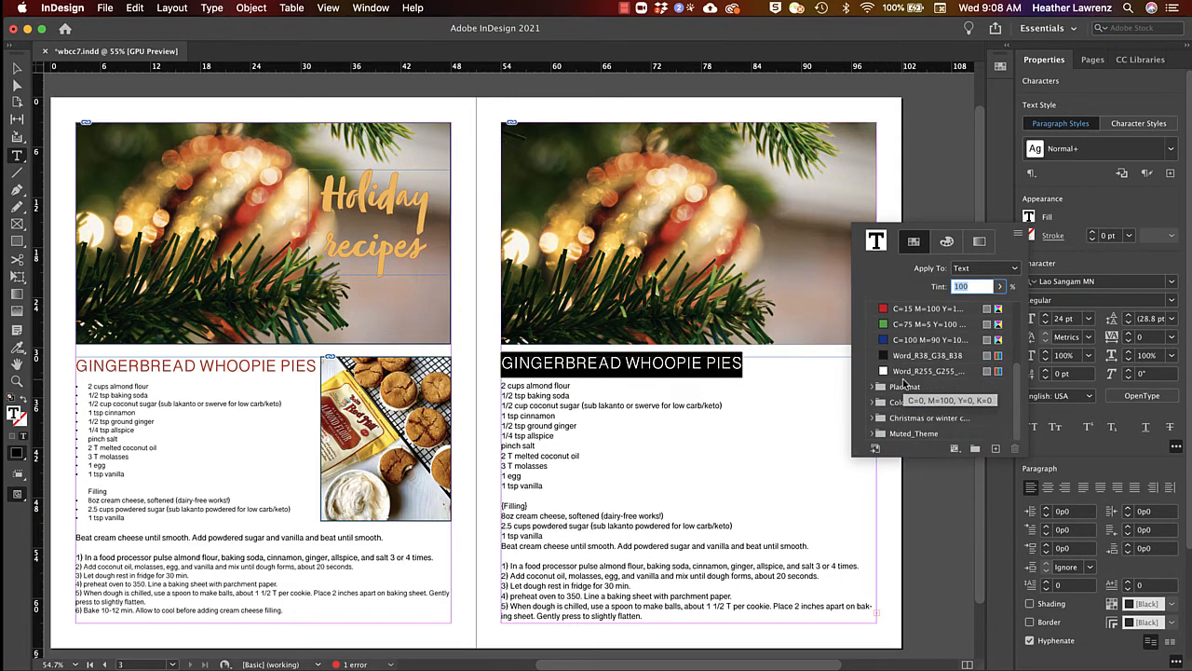
click(873, 434)
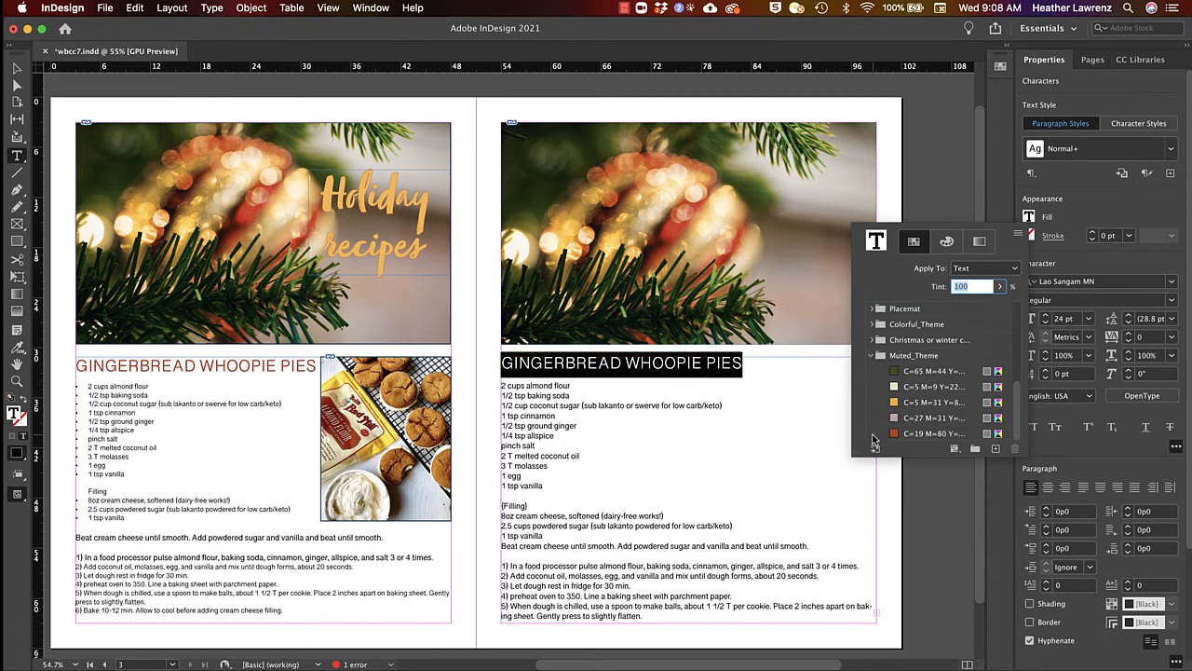
click(936, 434)
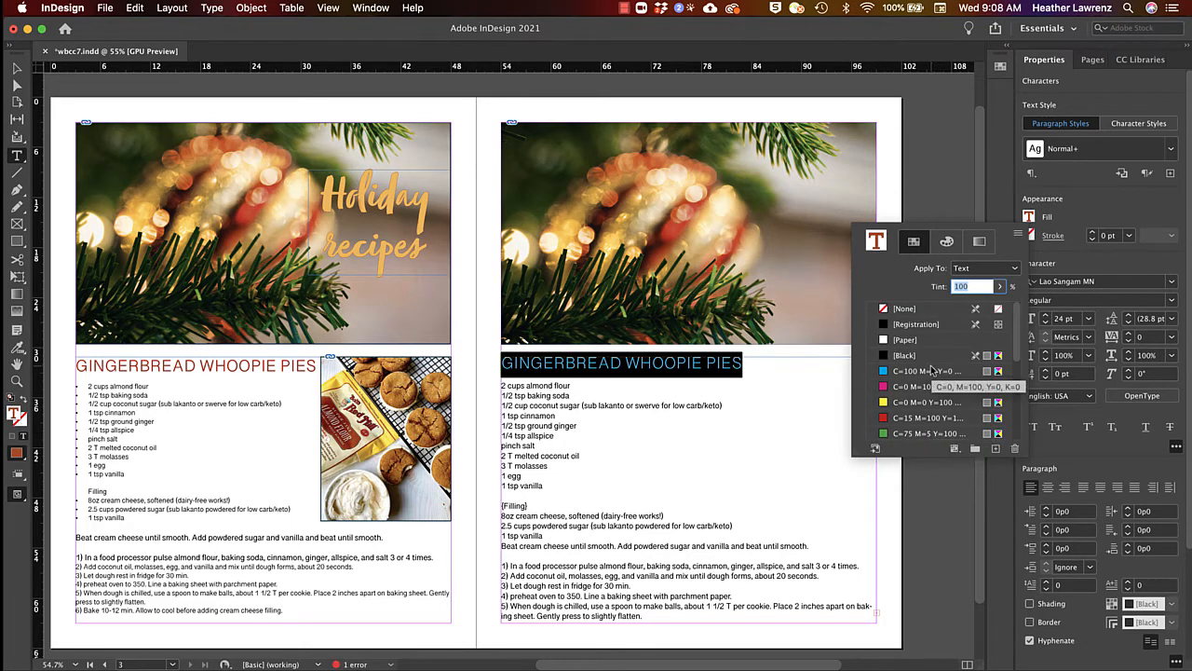
click(674, 355)
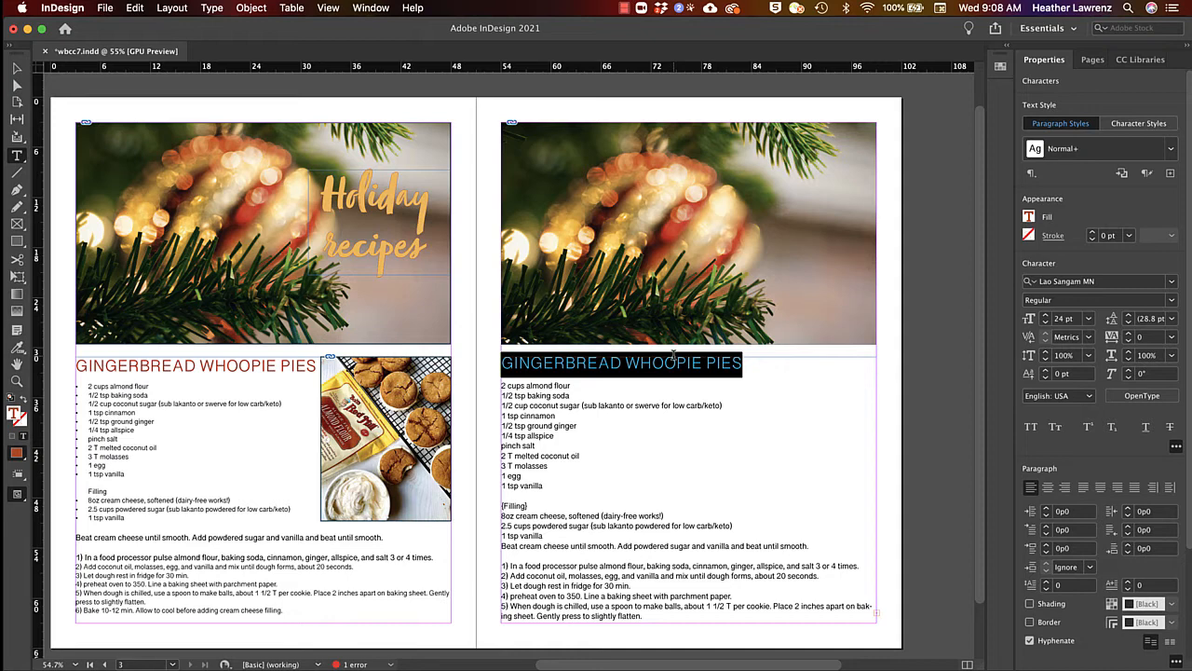
click(675, 361)
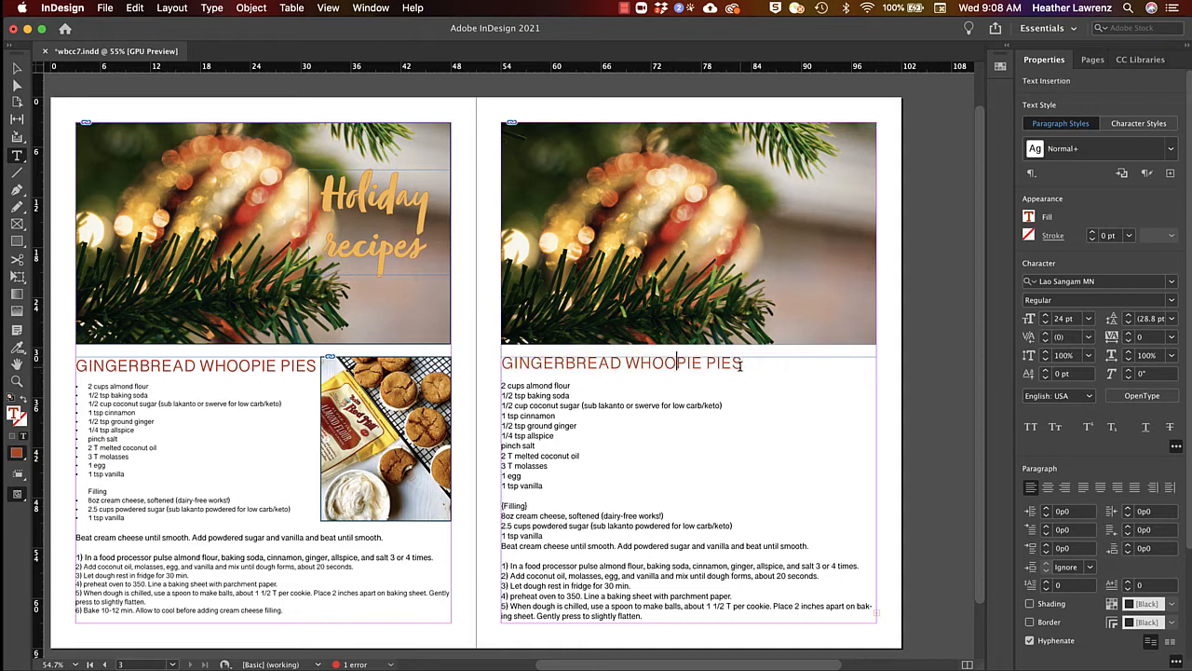
- Create a paragraph style named Recipe headline from the formatted headline on page 3
drag(742, 363, 501, 363)
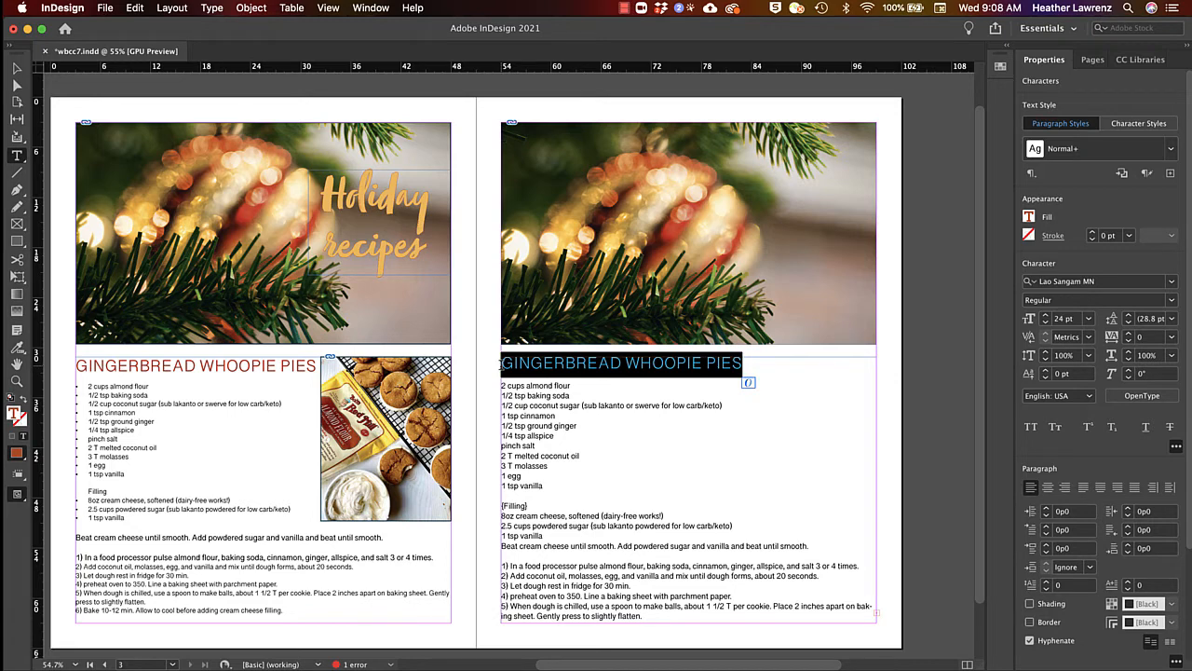
click(1171, 177)
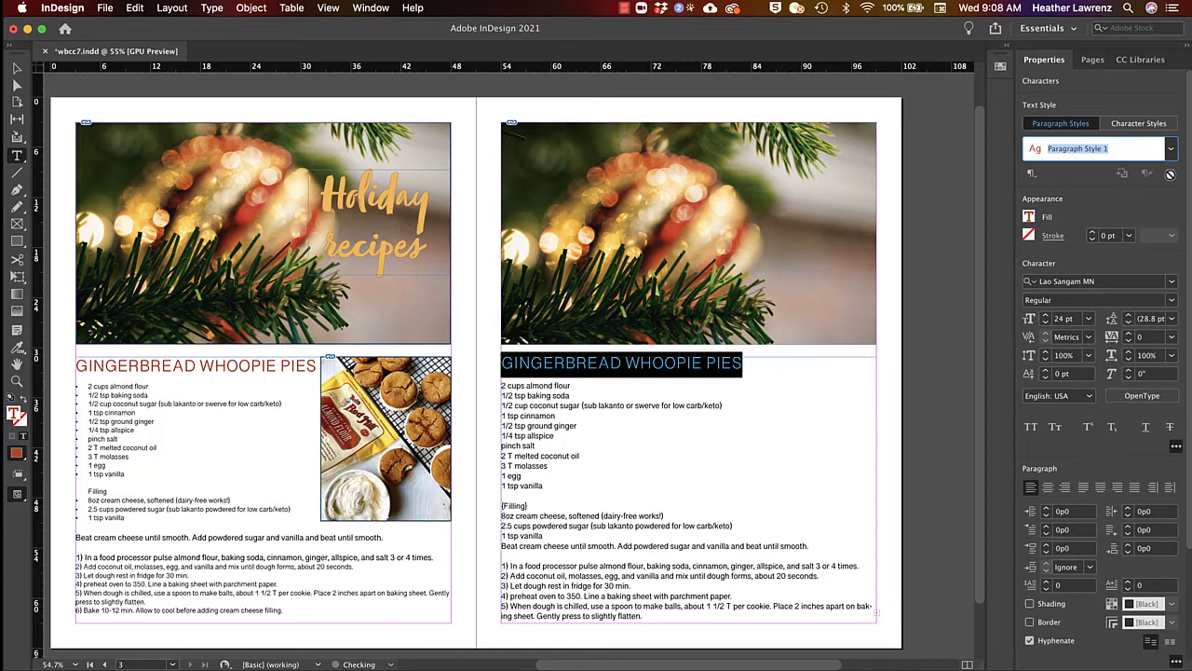
text(Recipe headline)
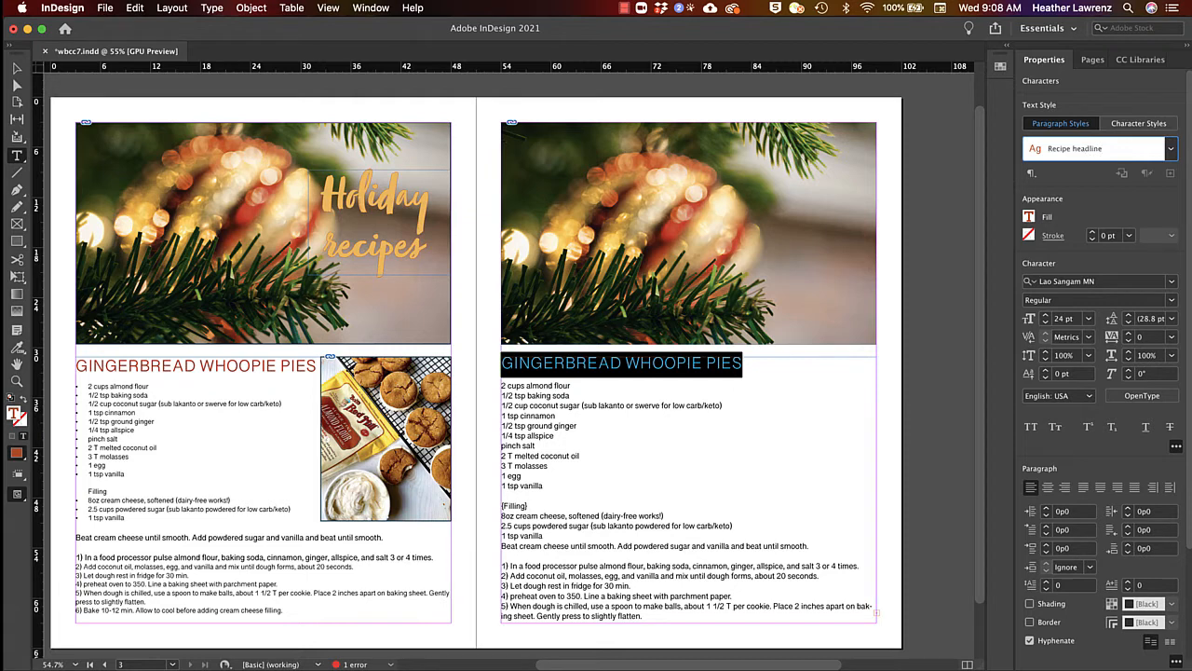
key(Return)
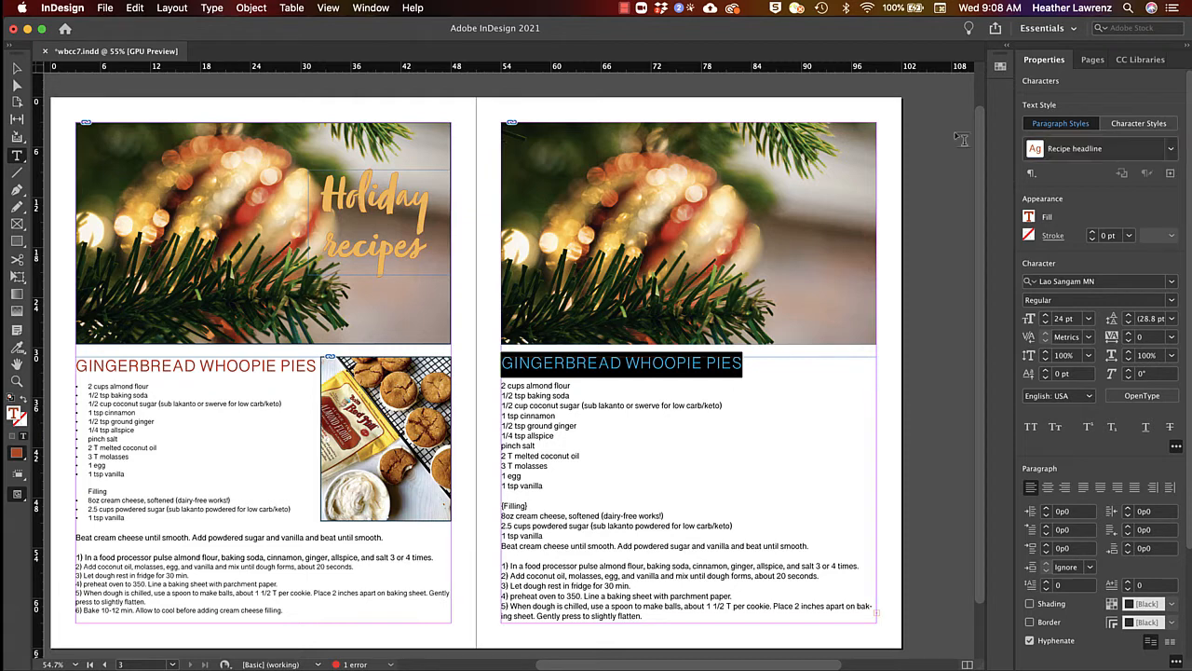
- Try the Recipe headline paragraph style on the {Filling} line on page 3 and undo it
drag(532, 505, 497, 505)
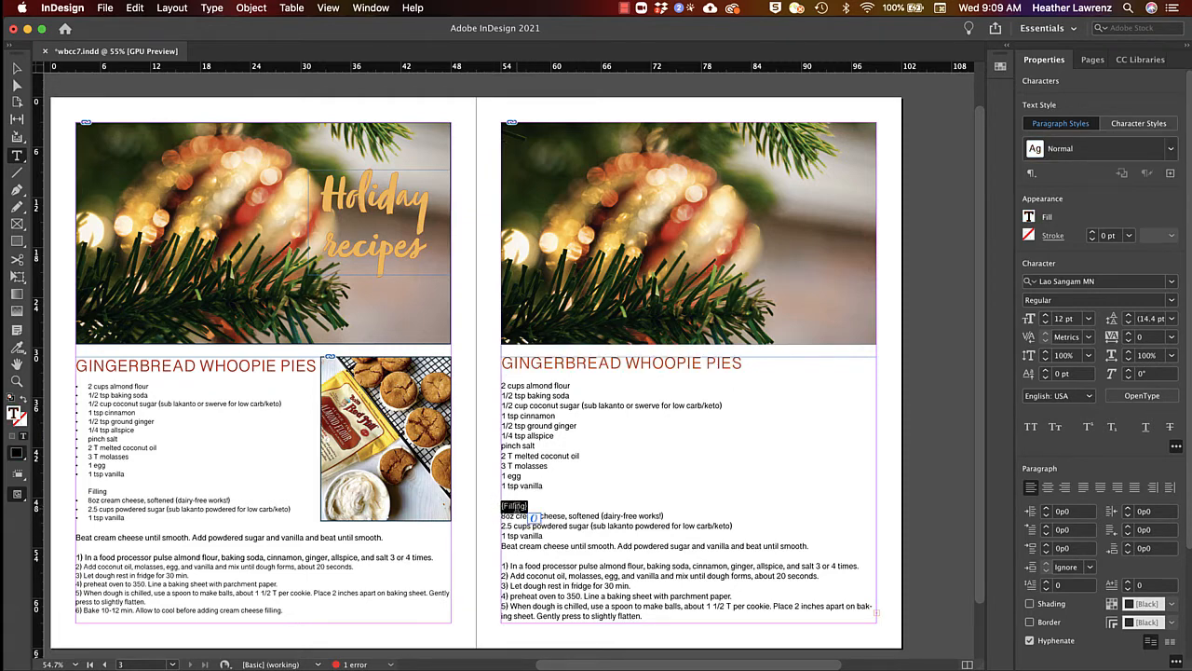
click(1173, 153)
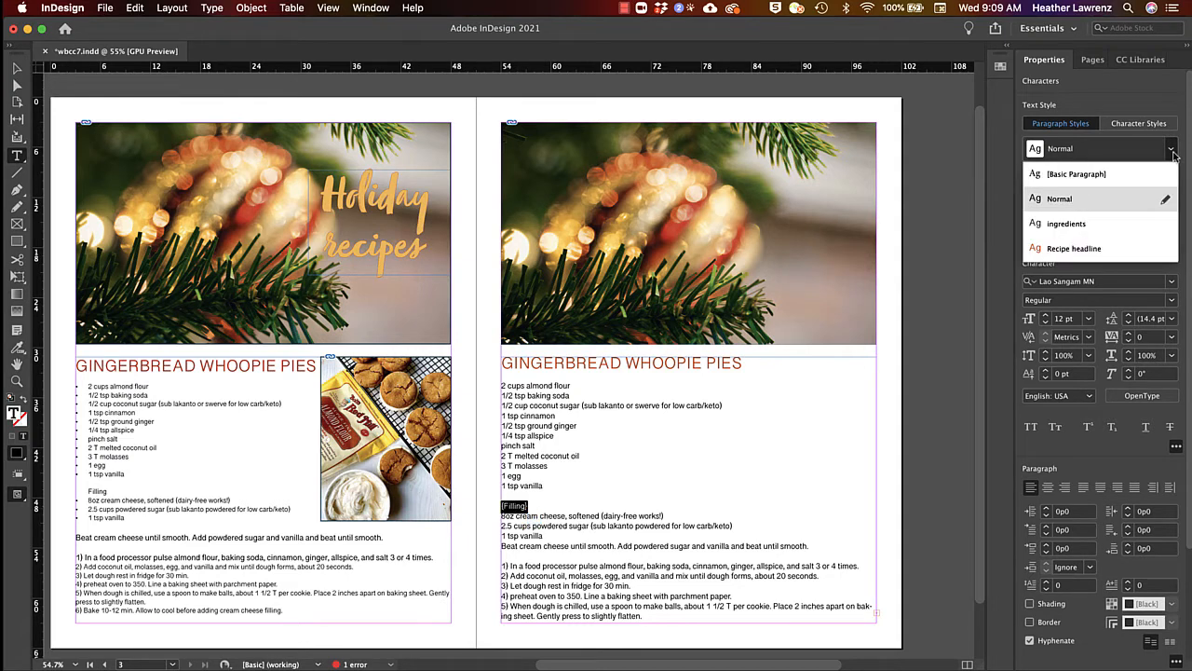
click(1071, 248)
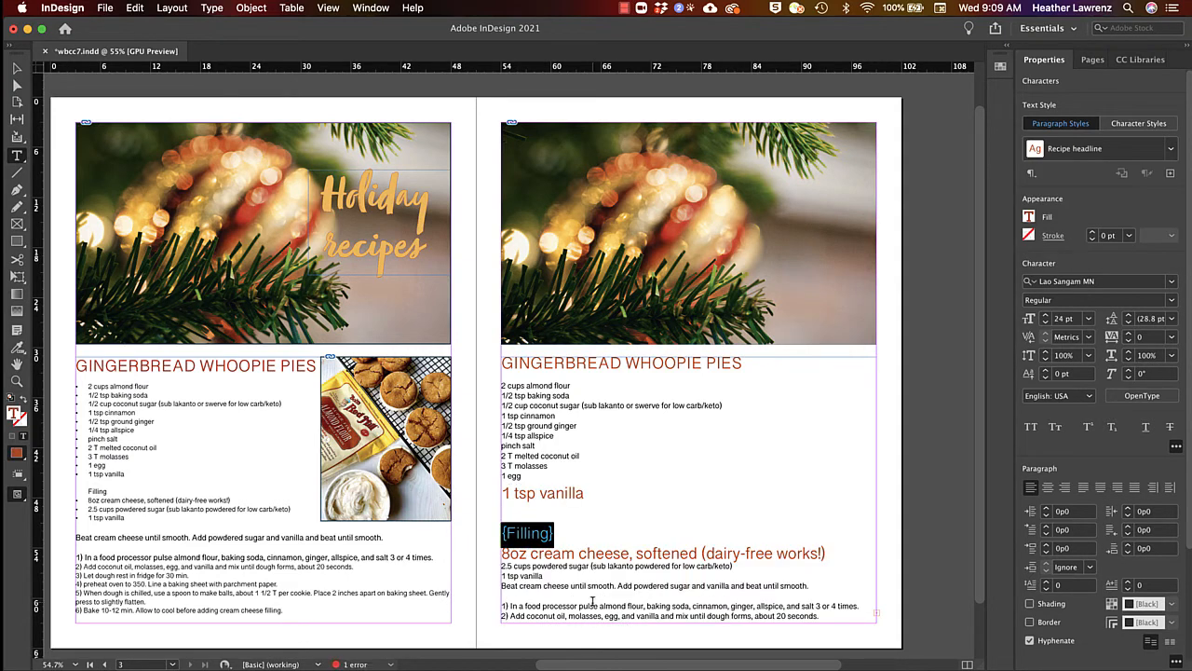
key(super+z)
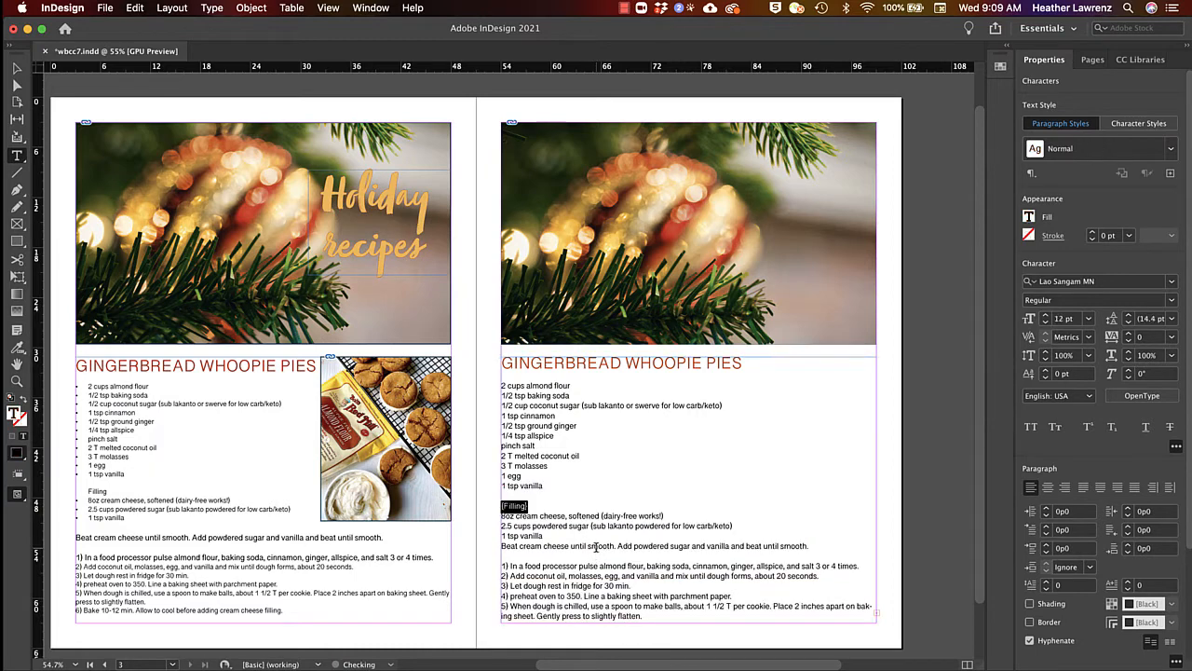
click(596, 512)
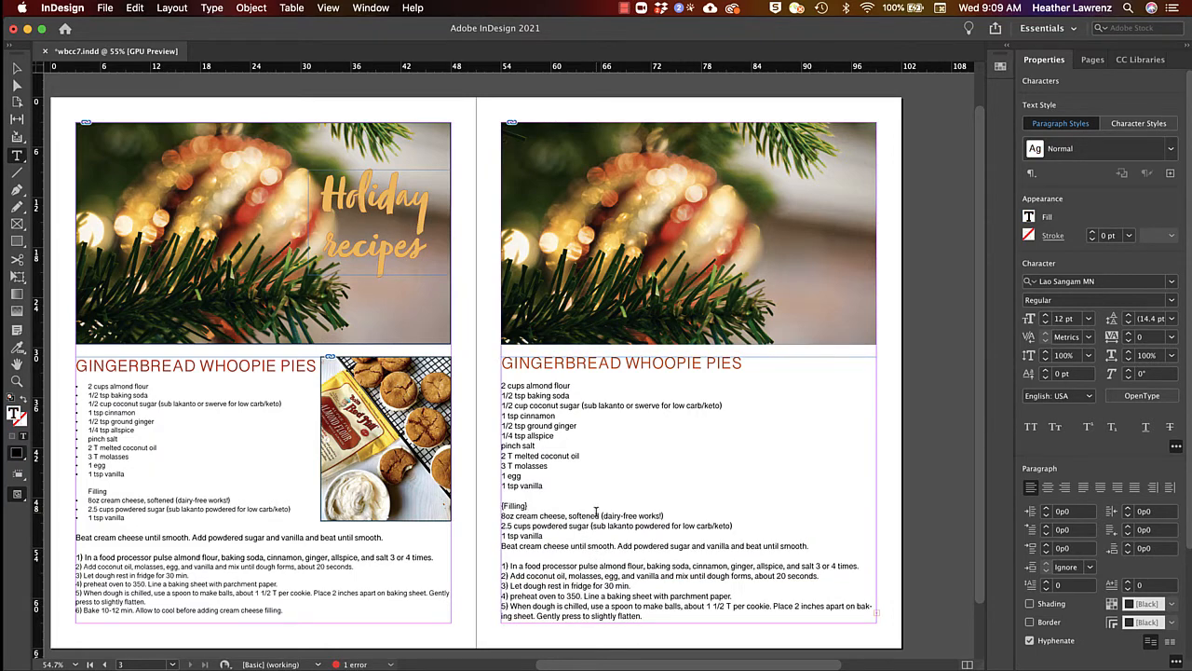
- Turn the page 3 ingredients from 2 cups almond flour to the first 1 tsp vanilla into a bulleted list
click(546, 486)
drag(546, 486, 490, 390)
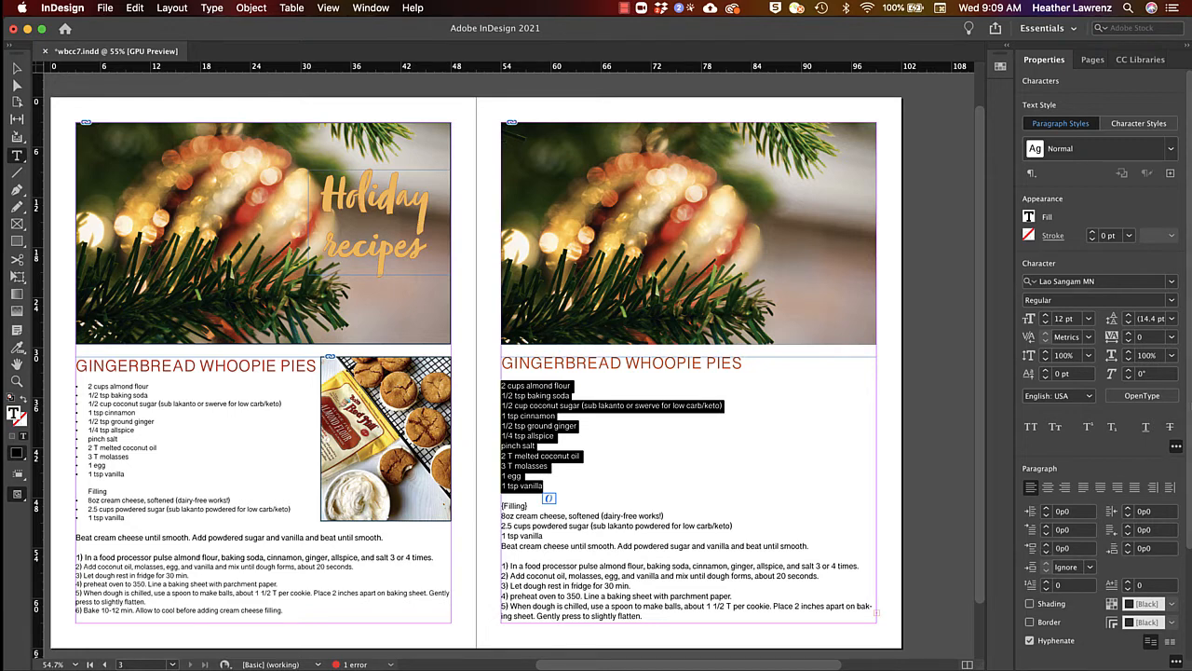
drag(1188, 408, 1189, 517)
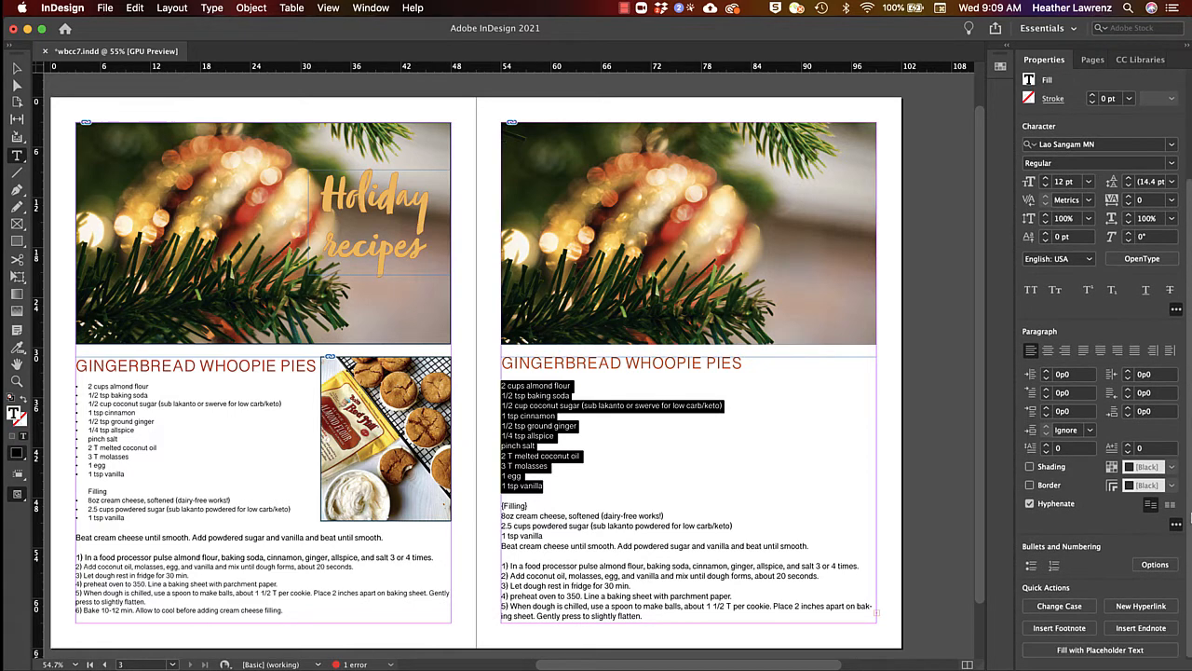
click(1031, 565)
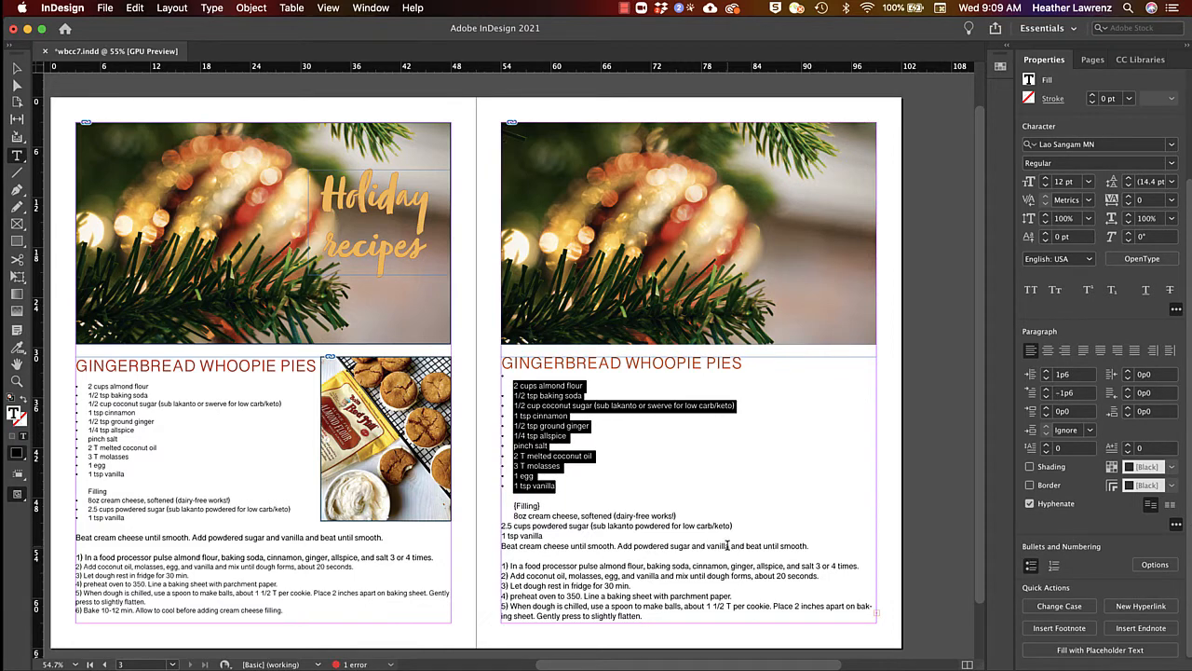
- Remove the empty bulleted line above the page 3 ingredients and add a line break after the headline
click(542, 384)
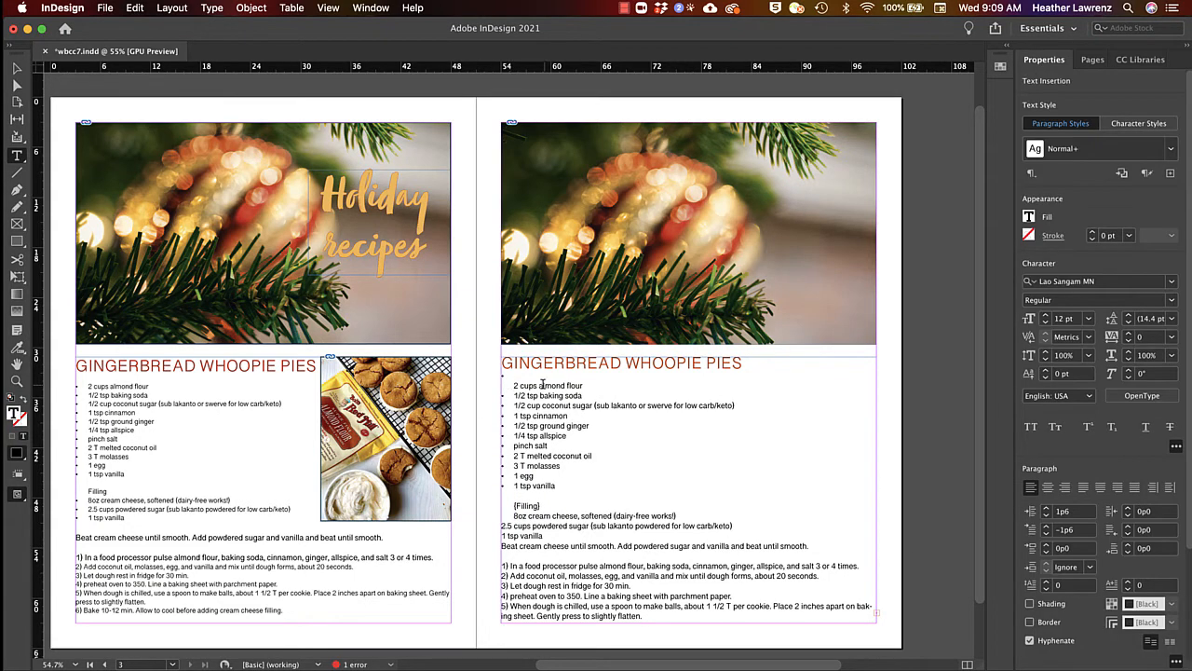
key(BackSpace)
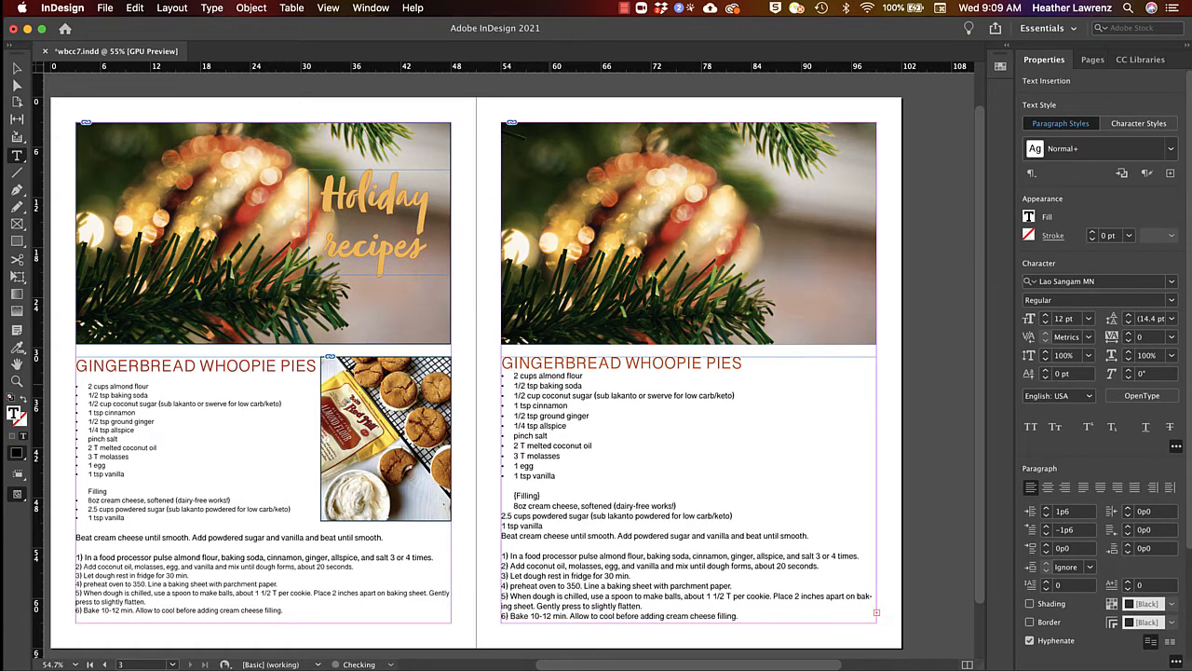
click(742, 362)
key(Return)
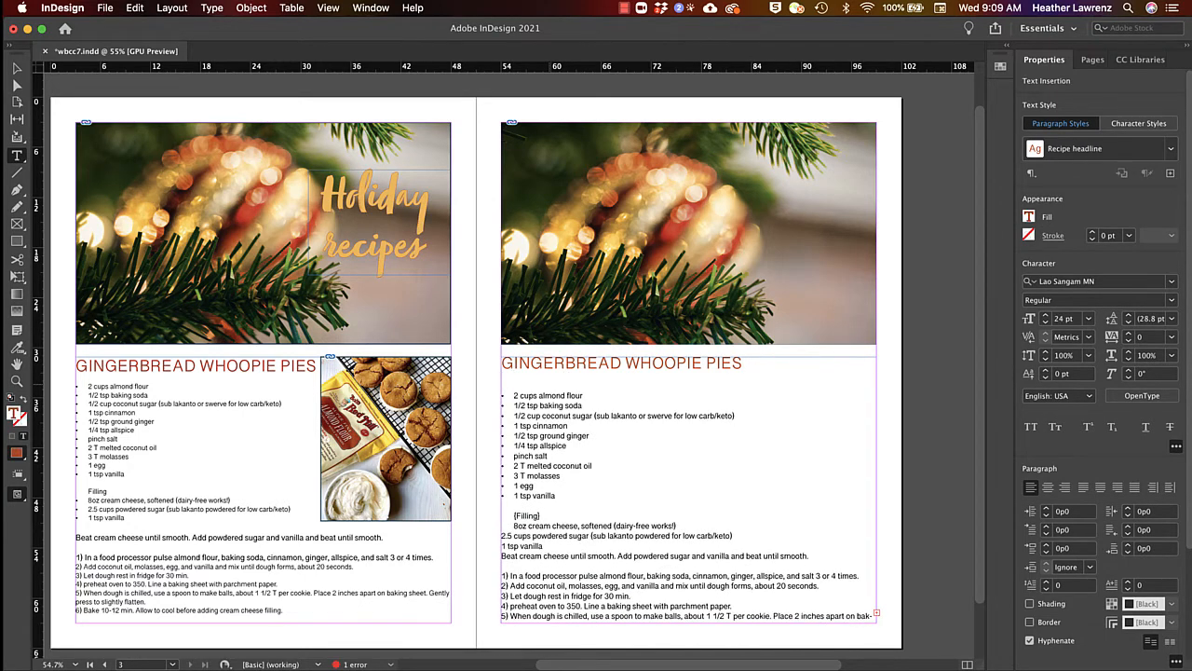
- Try to set the first-line and left indents of the page 3 {Filling} and 8oz cream cheese lines to 0
click(512, 517)
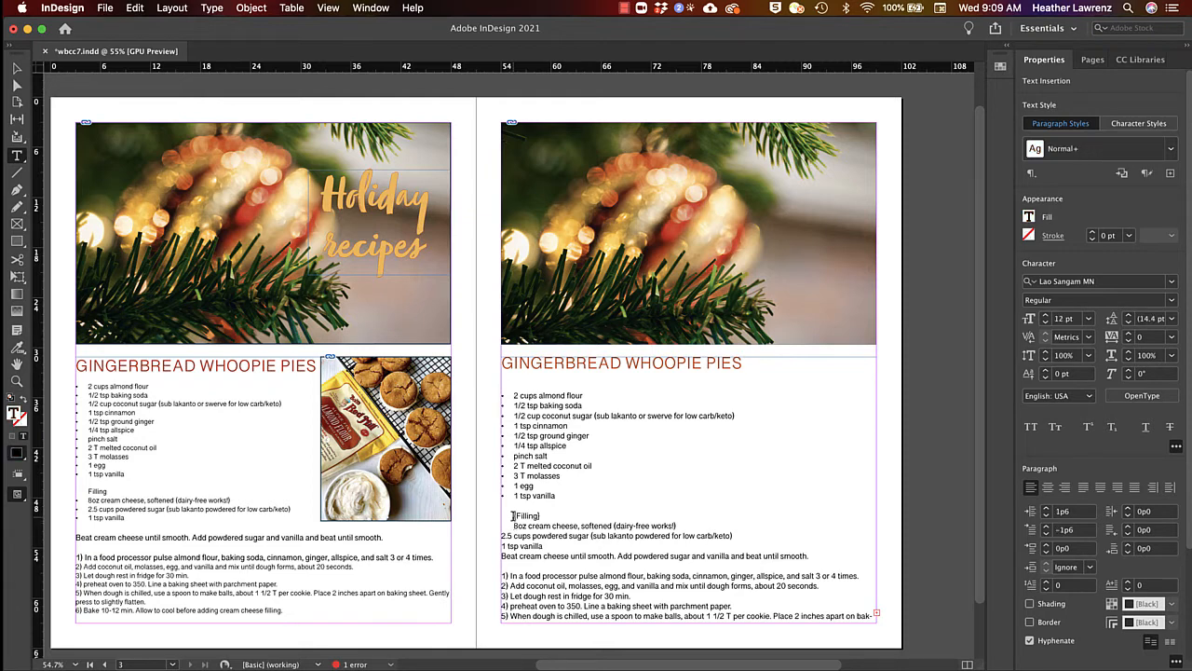
drag(512, 515, 679, 528)
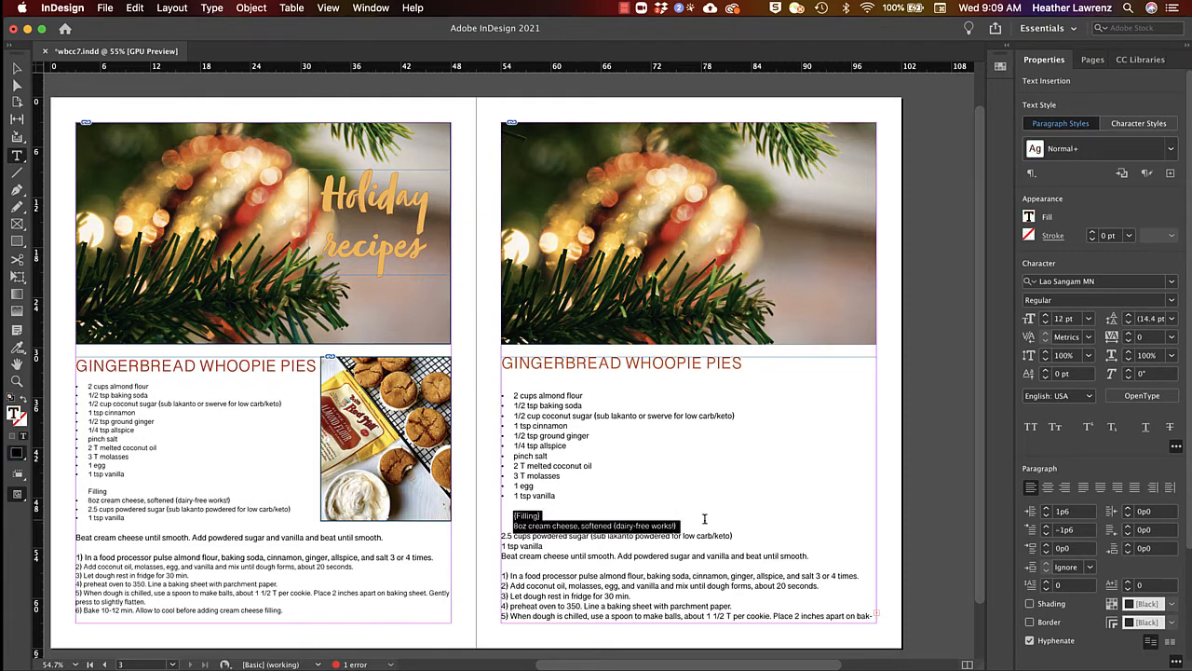
triple_click(1081, 533)
text(0)
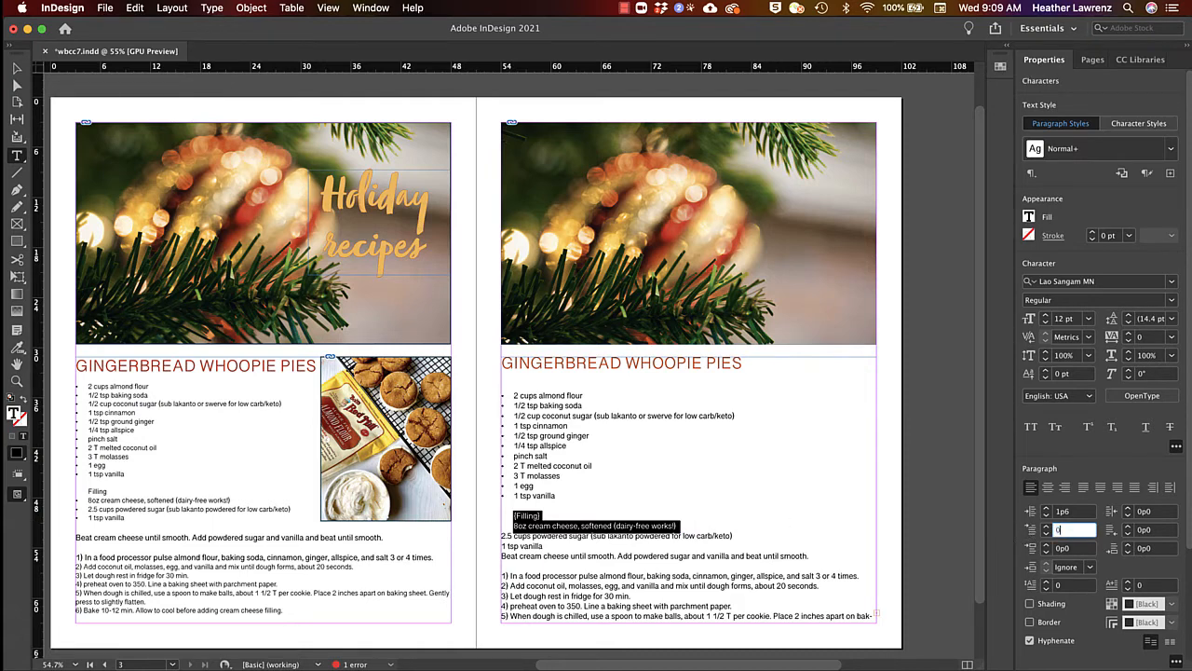
triple_click(1083, 510)
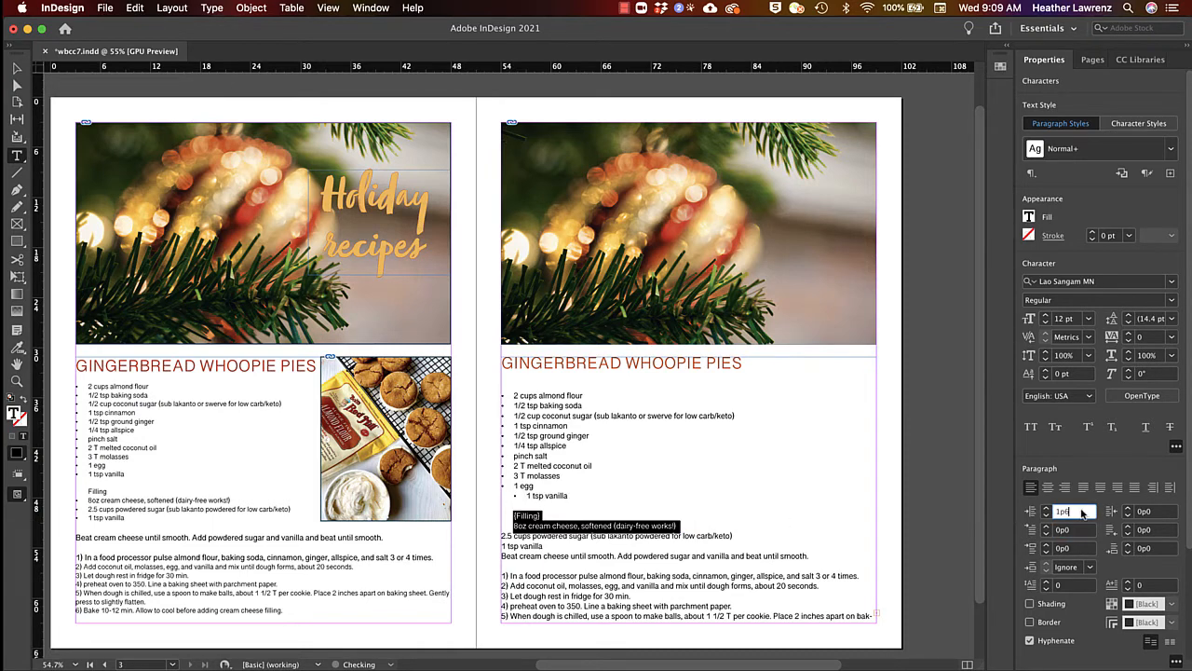
text(0)
key(Return)
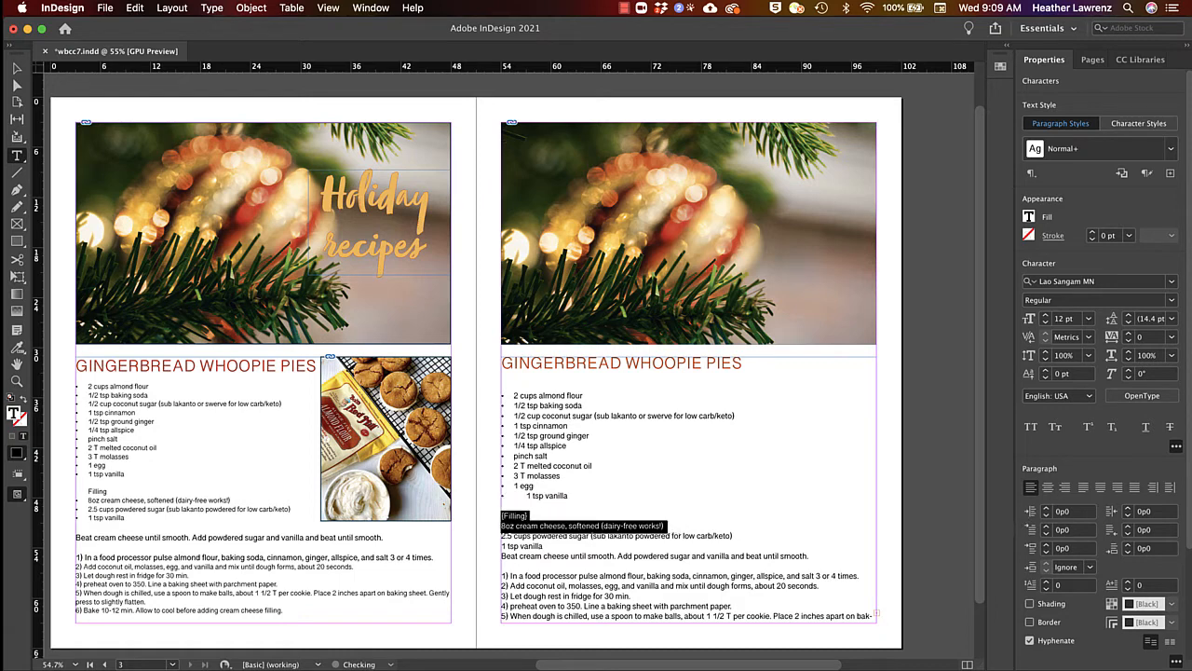
click(524, 495)
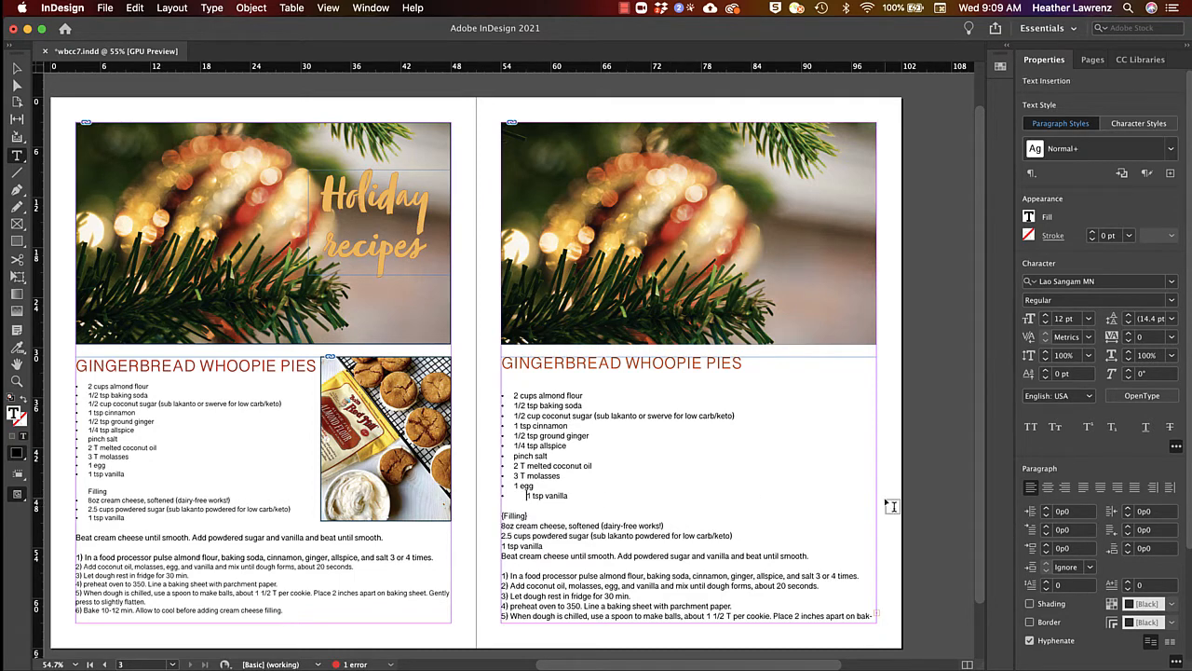
key(BackSpace)
key(Return)
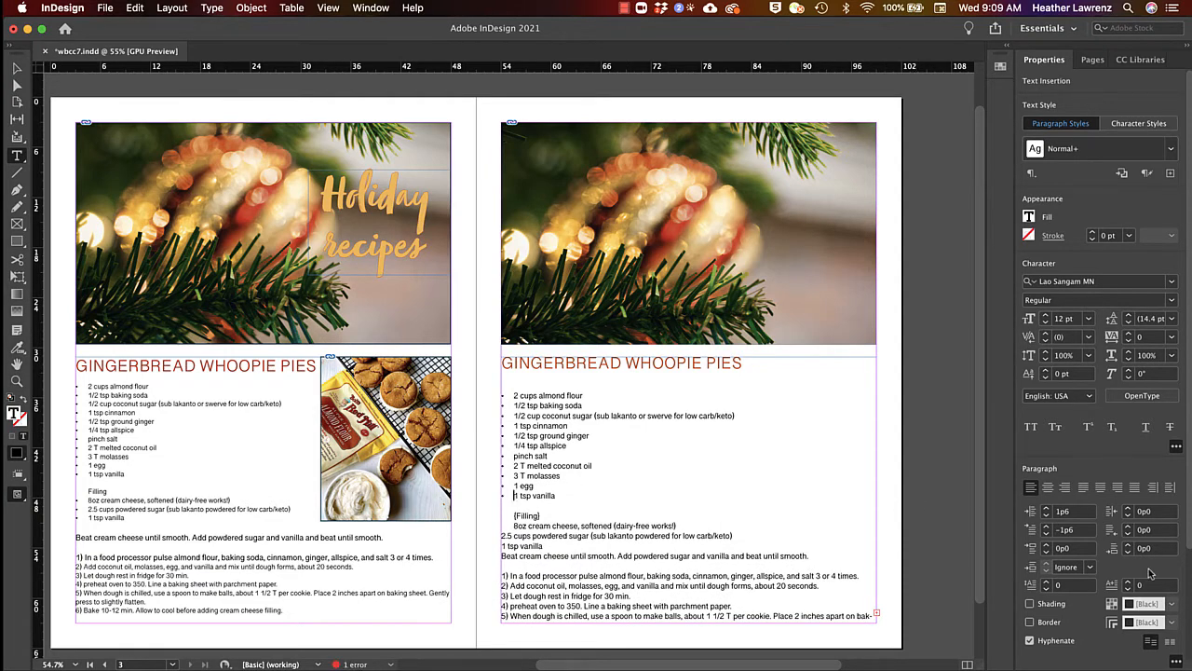
- Try adding the Lao Sangam MN dotted circle as the bullet character for the page 3 ingredients from 2 cups almond flour to 1 tsp vanilla
scroll(1151, 574, down, 3)
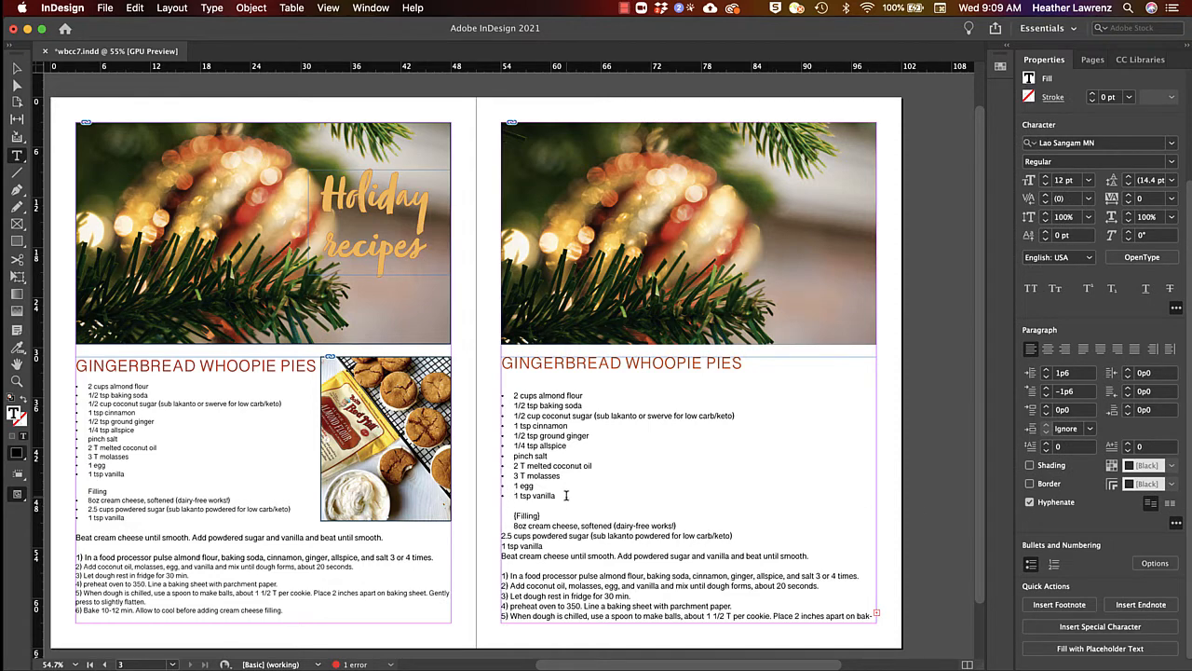
drag(558, 496, 507, 398)
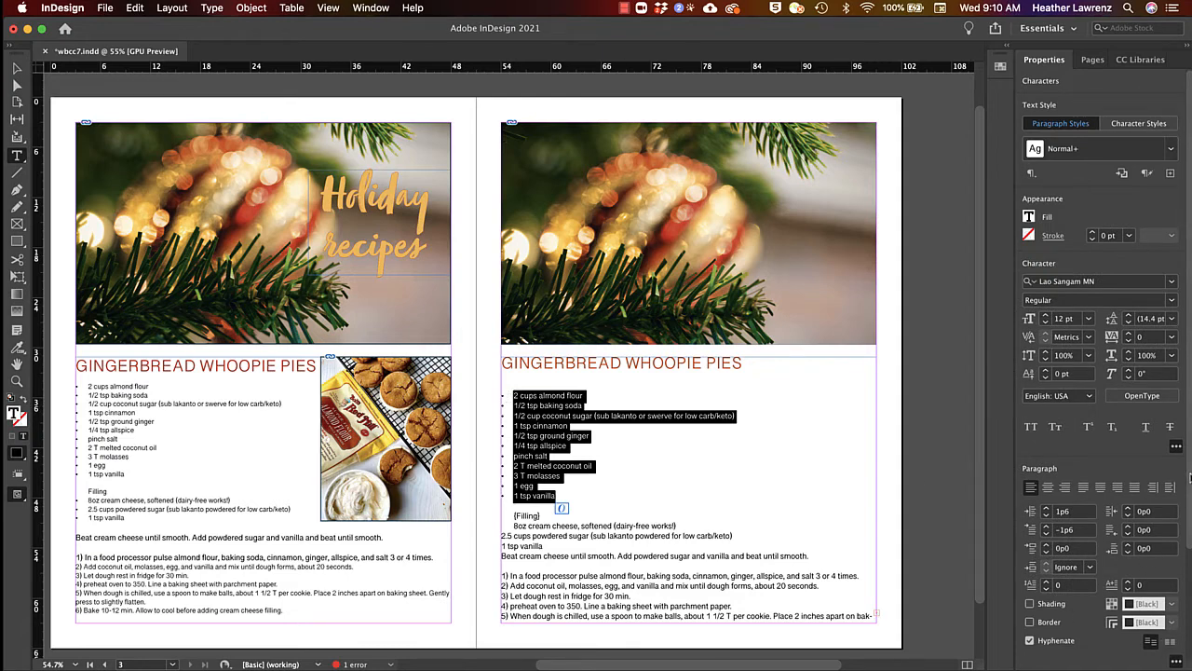
scroll(1189, 477, down, 3)
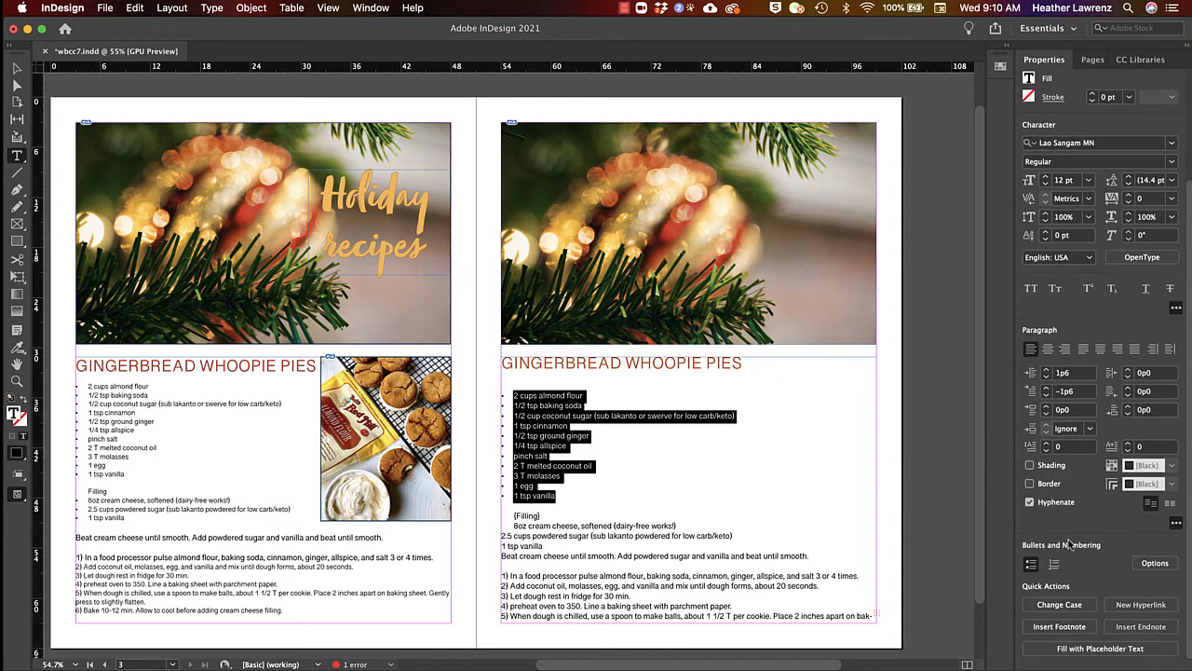
click(1153, 564)
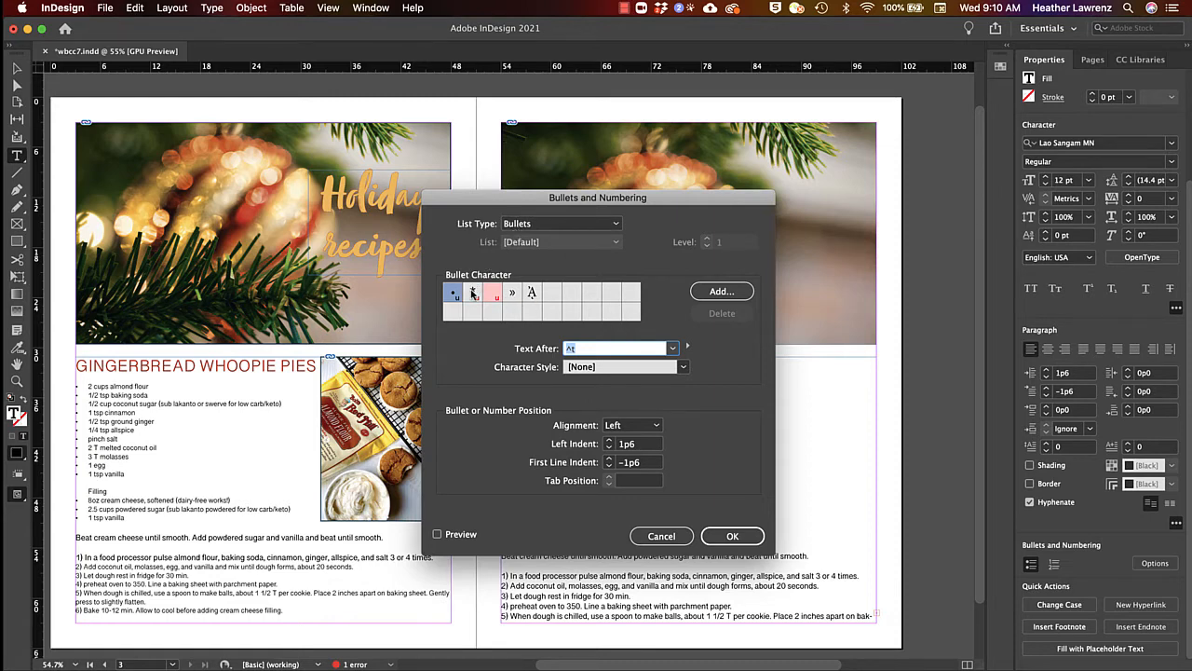
click(683, 367)
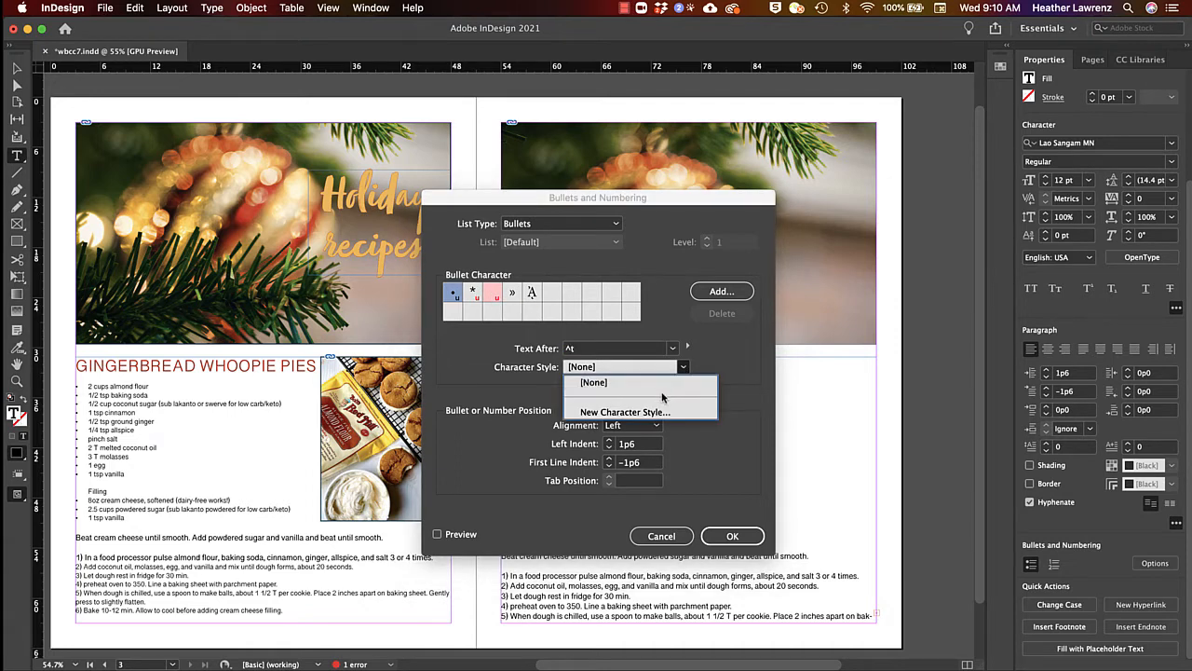
click(719, 354)
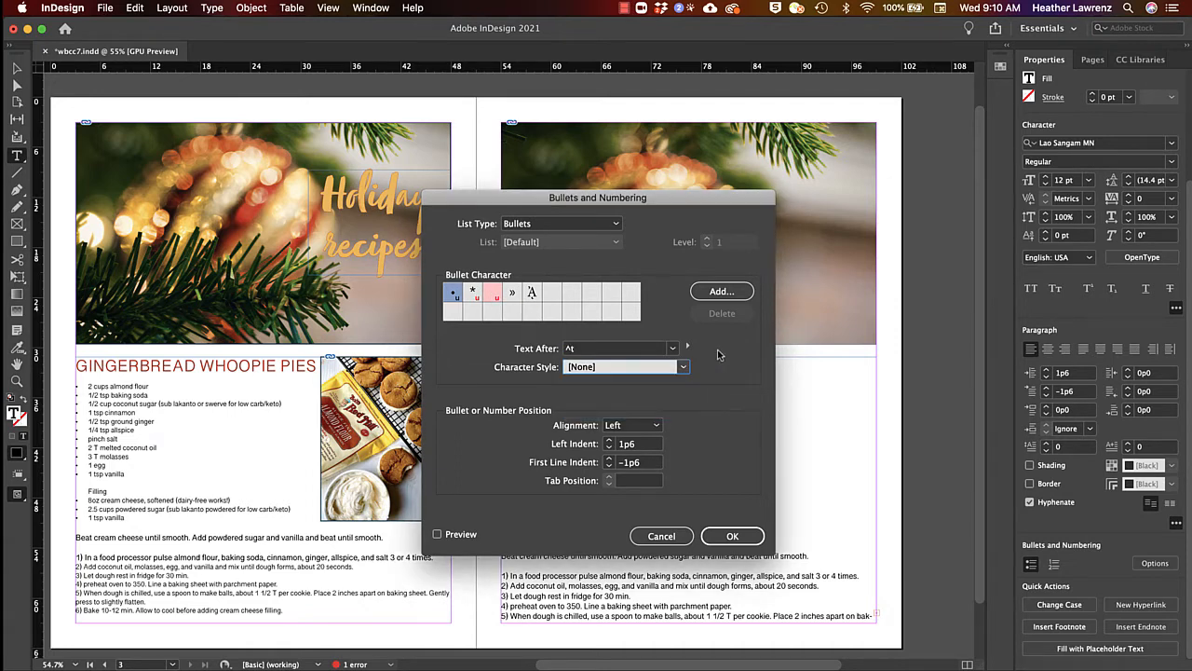
click(721, 291)
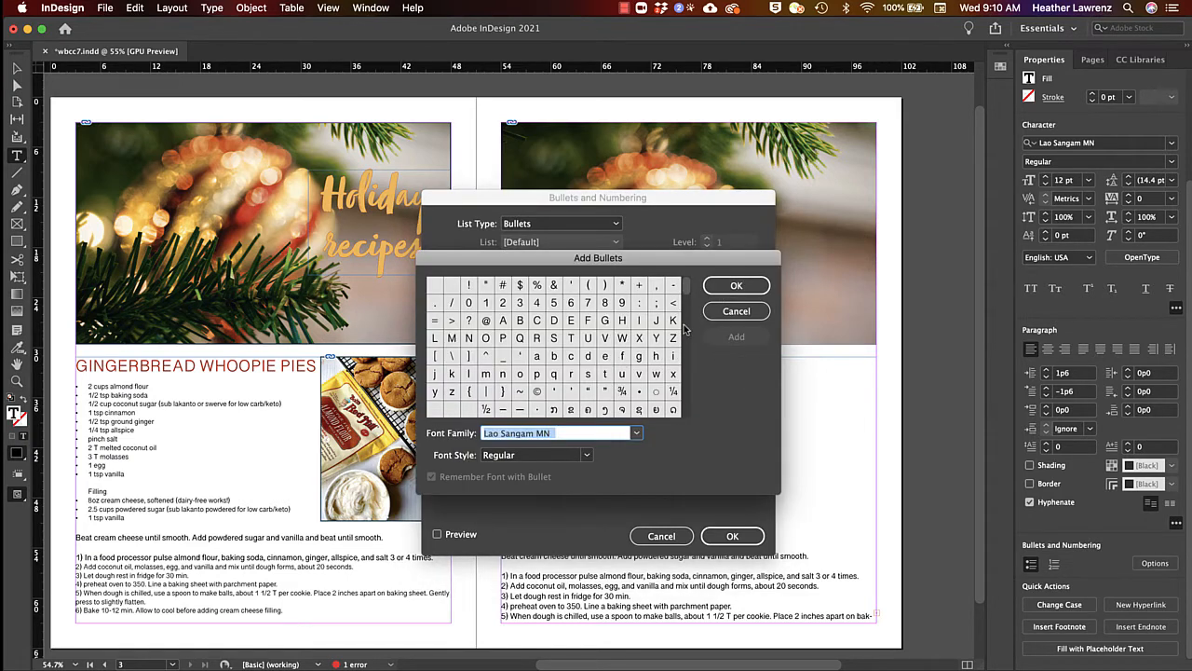
click(656, 393)
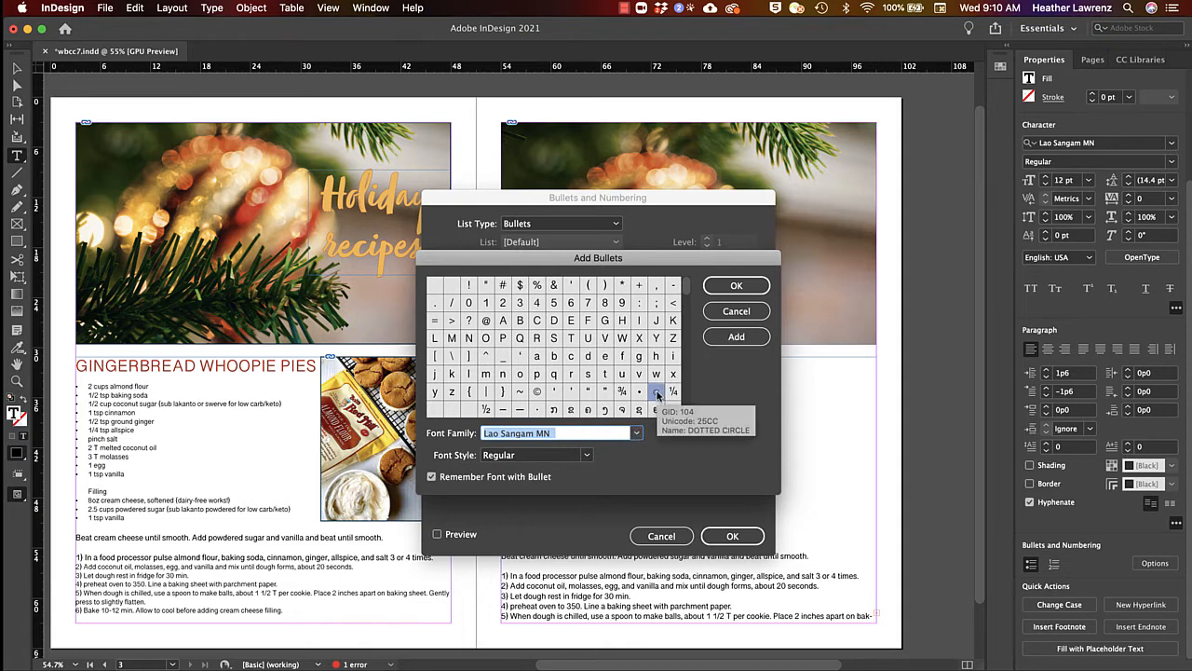
click(737, 337)
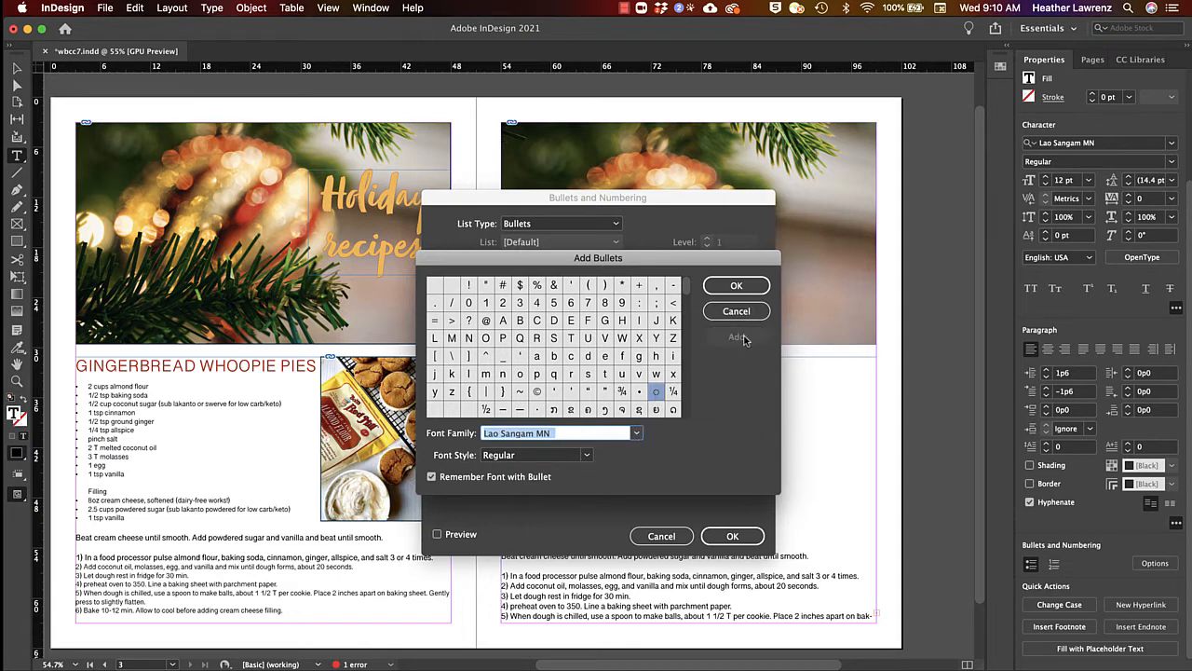
click(738, 288)
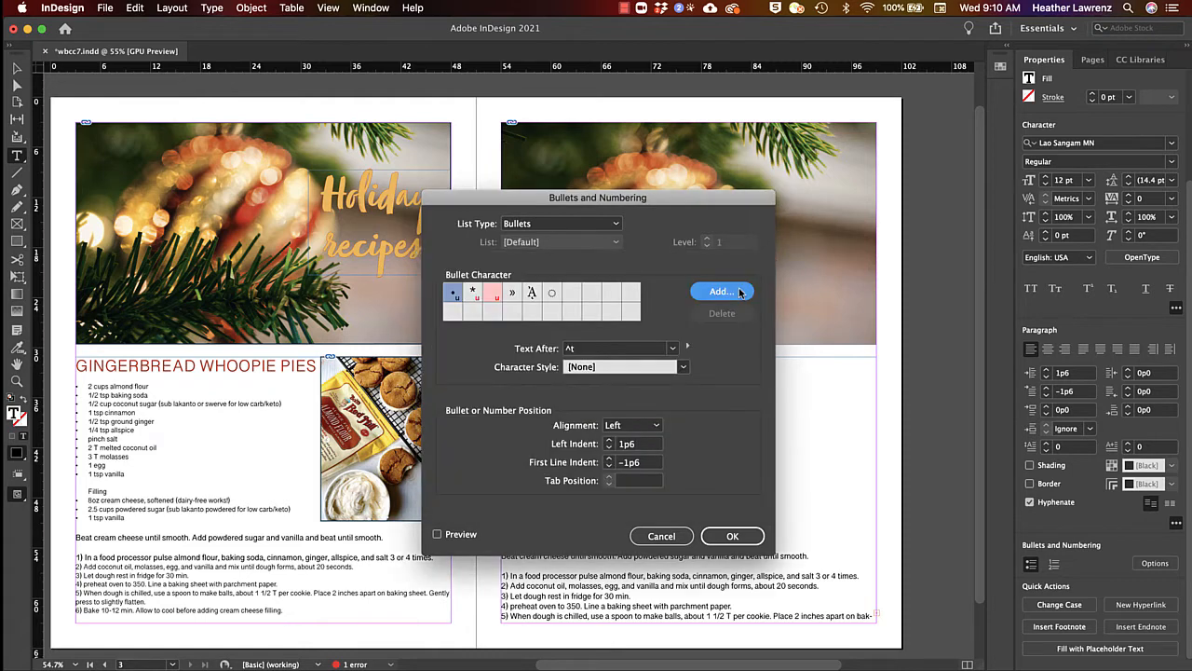
click(553, 295)
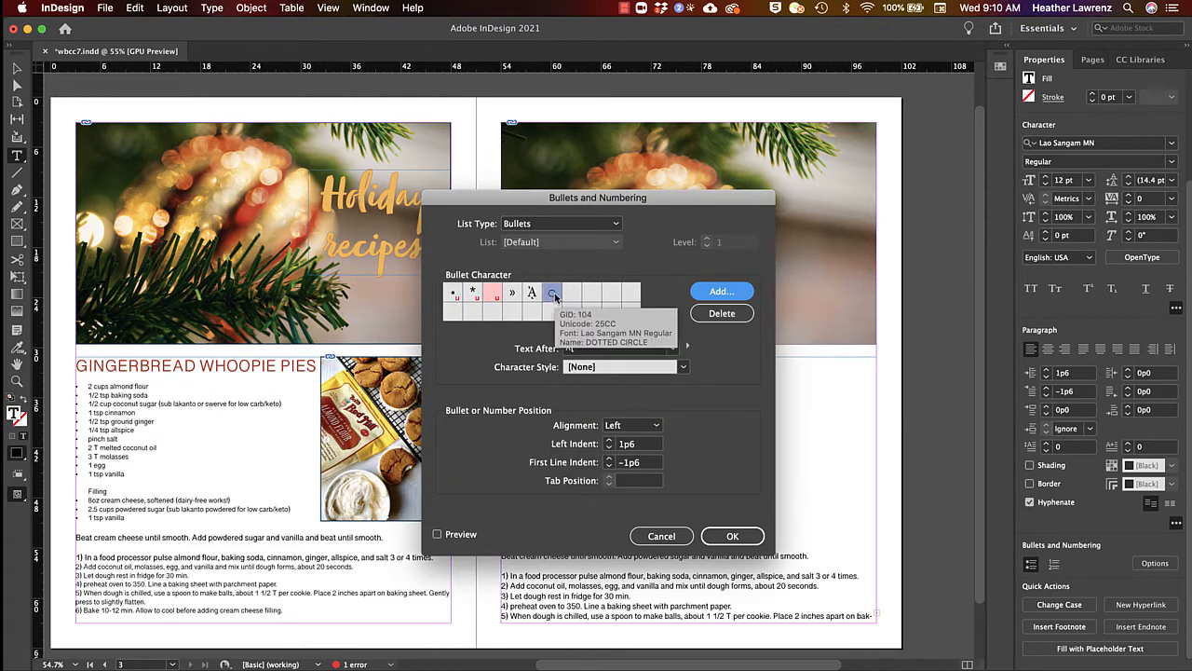
click(662, 536)
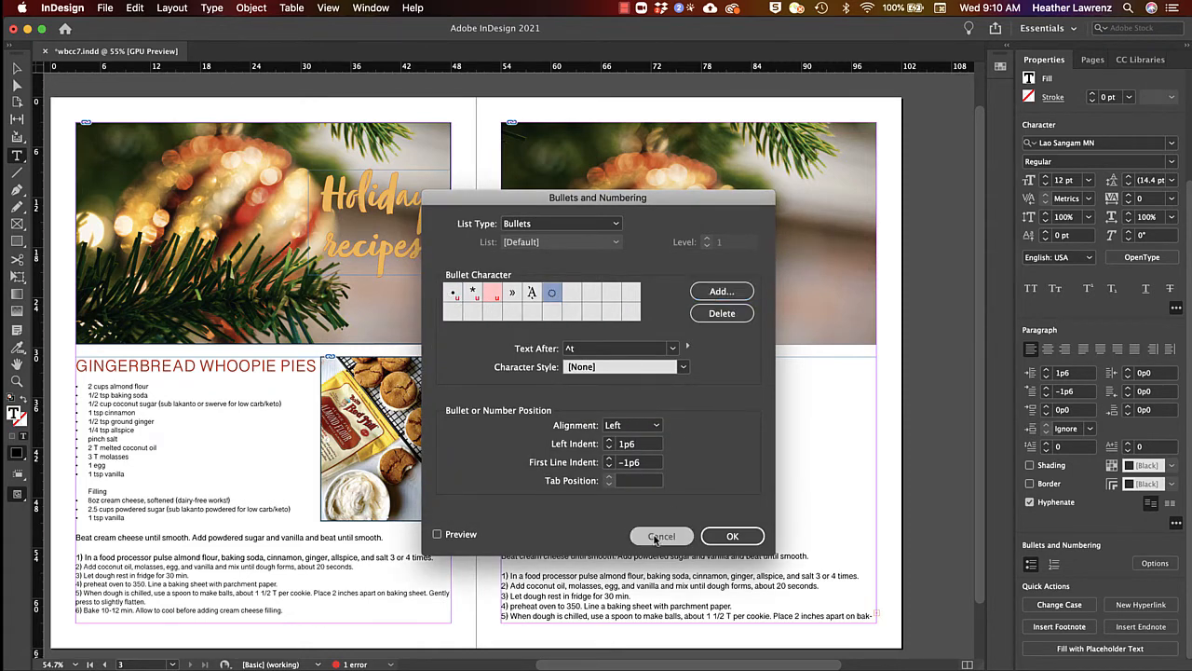
- Try to set the first-line and left indents to 0 with only the page 3 8oz cream cheese line selected
click(532, 407)
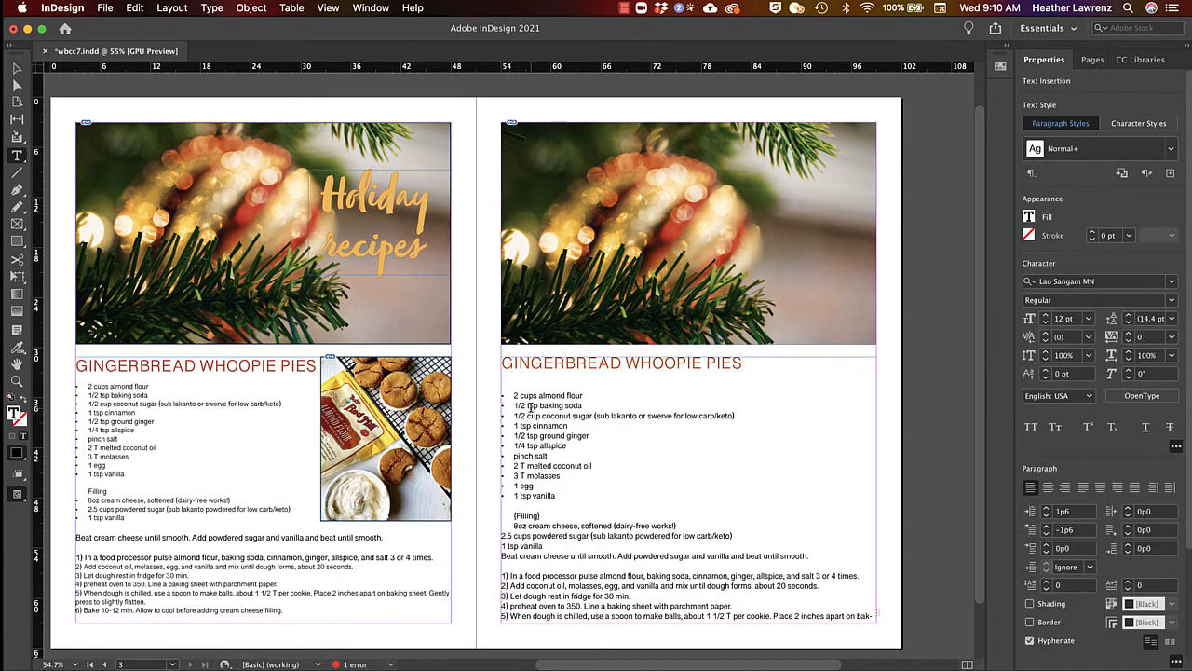
click(513, 515)
drag(681, 525, 503, 527)
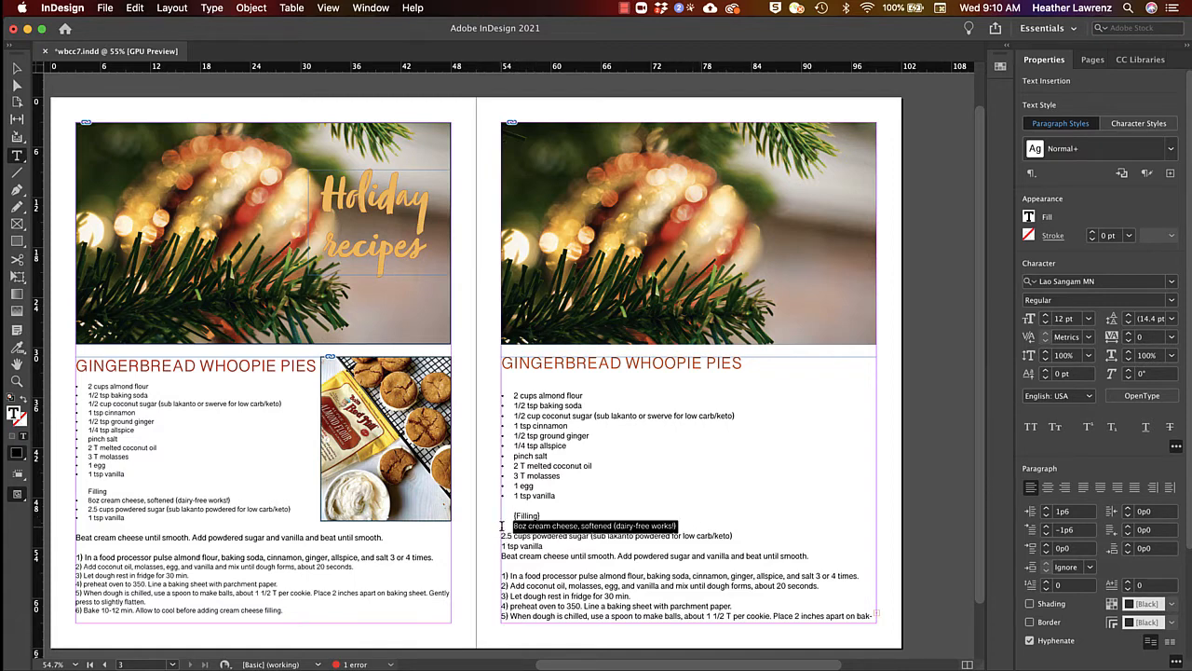
click(1087, 529)
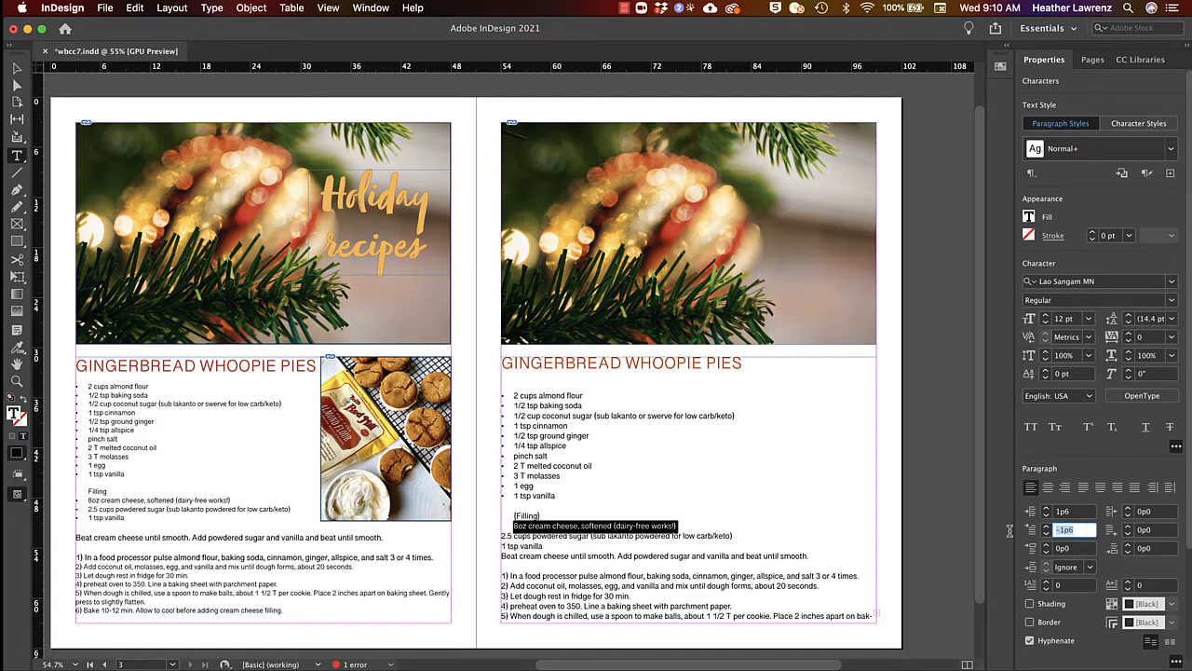
text(0)
key(shift+Tab)
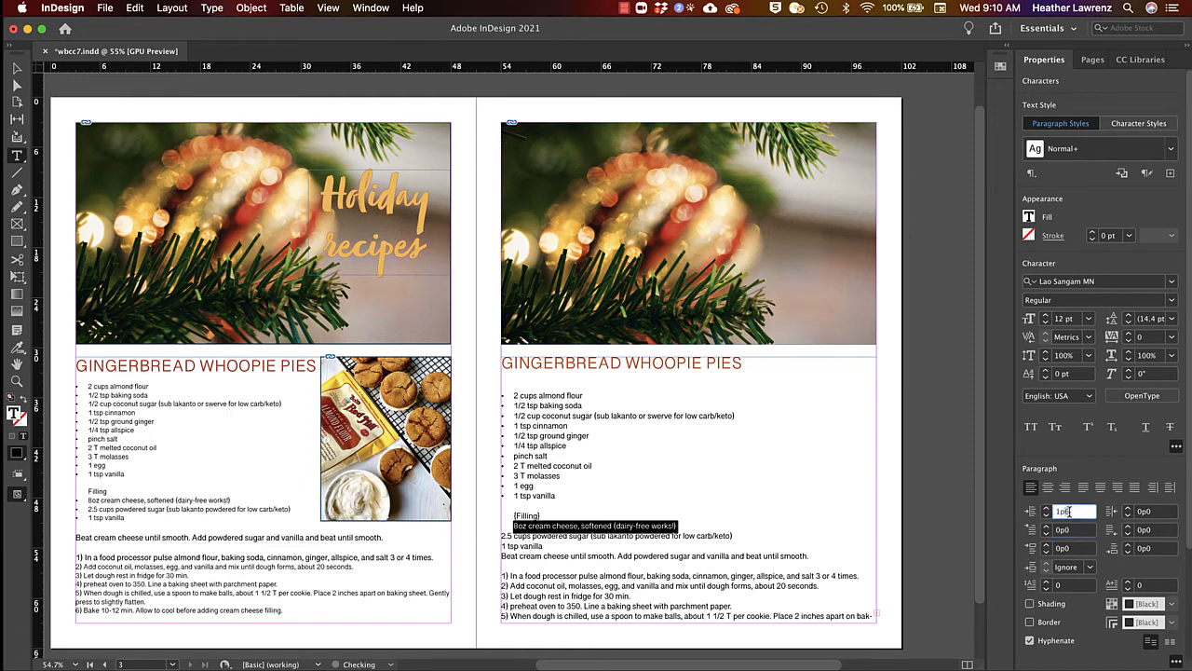
text(0)
key(Return)
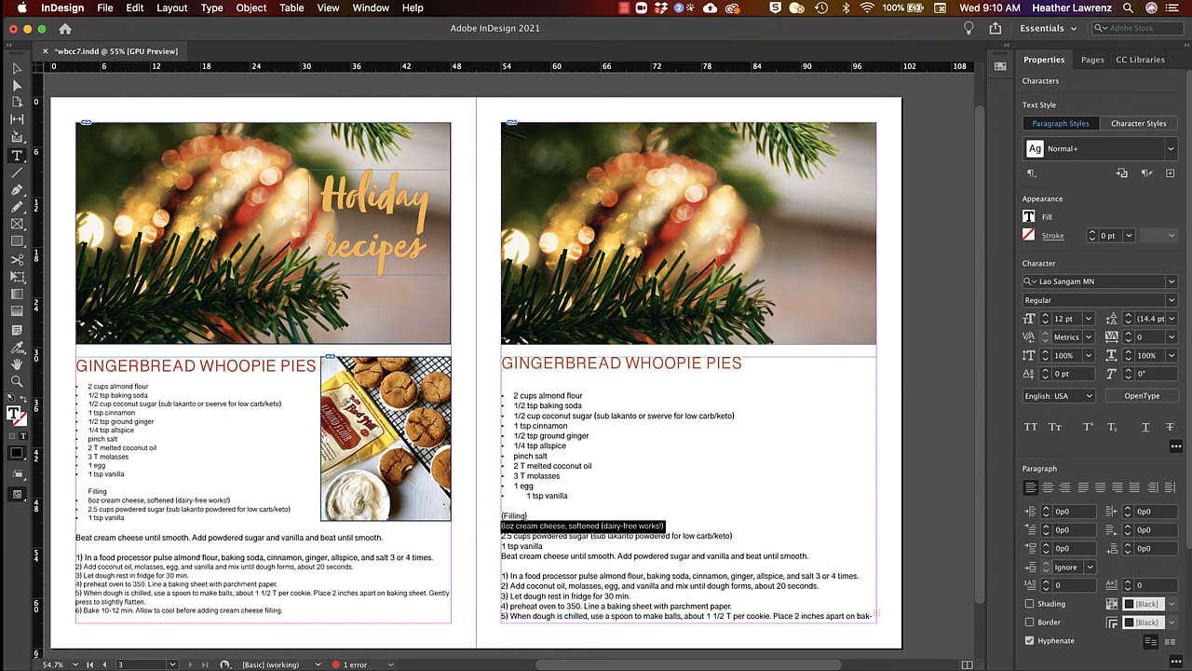
click(527, 496)
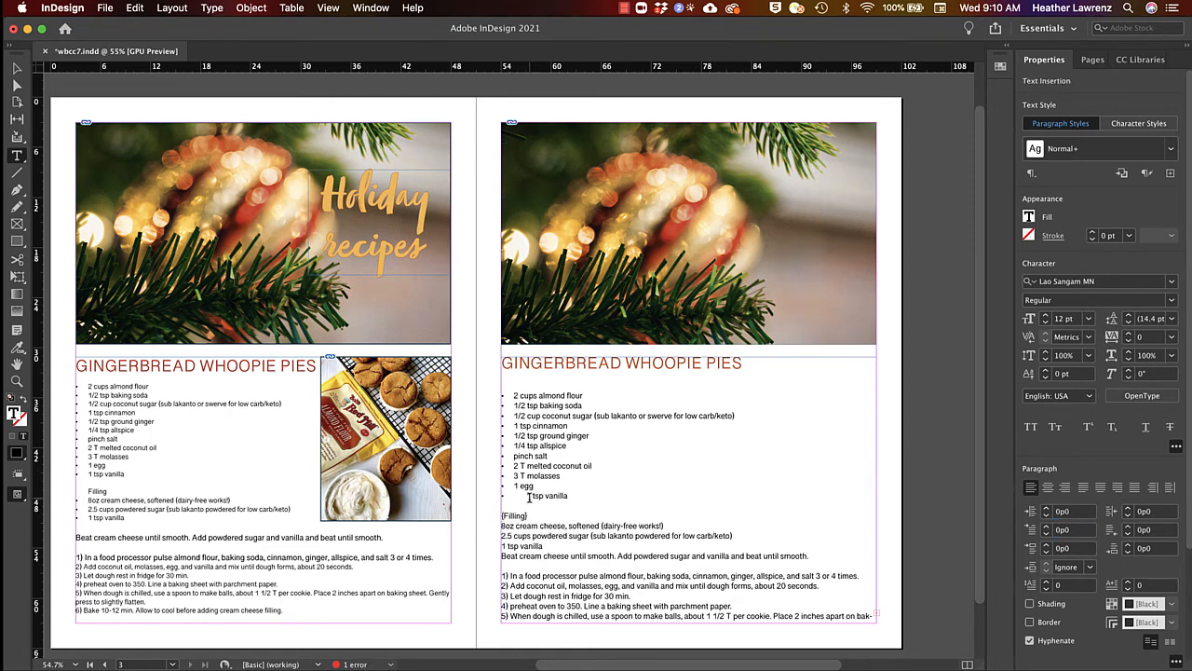
key(BackSpace)
key(Return)
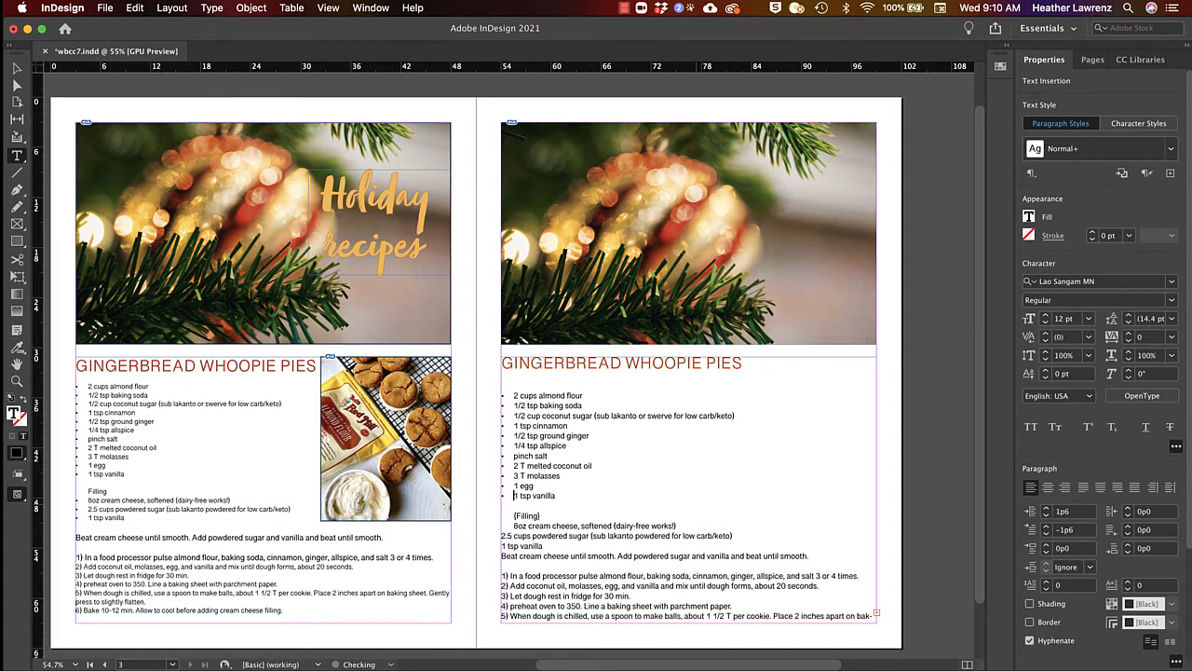
- Separate {Filling} from the first 1 tsp vanilla on page 3 with new paragraph breaks and remove the bullets from the filling text
click(537, 508)
key(BackSpace)
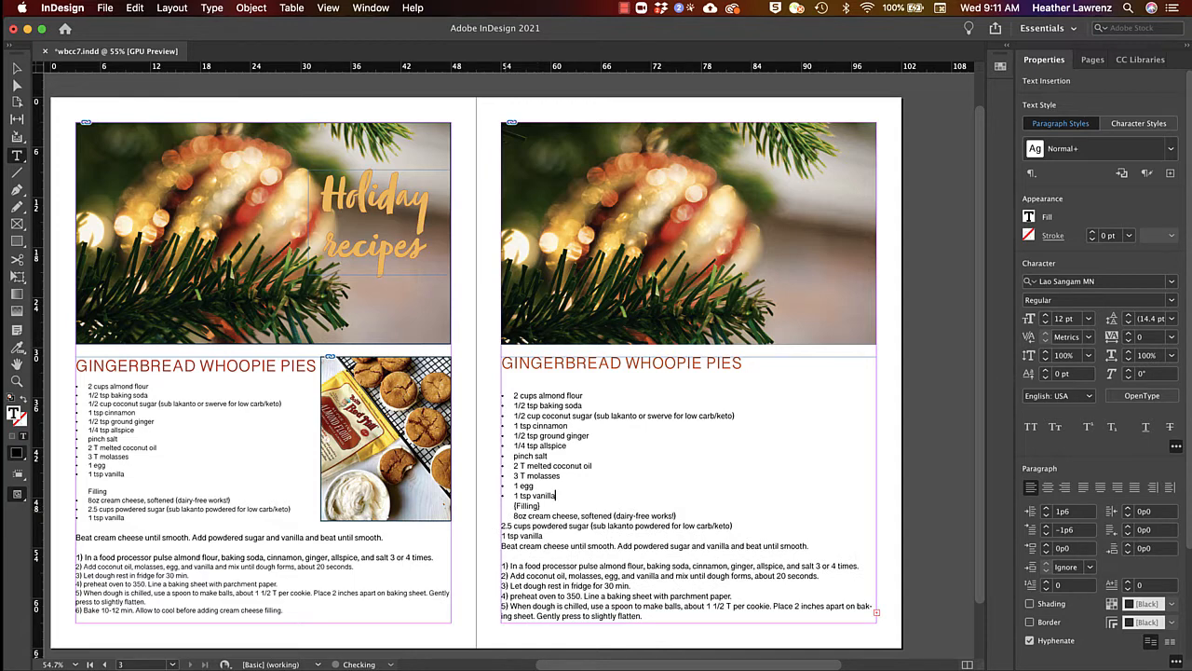
key(Return)
key(BackSpace)
key(Return)
key(Return)
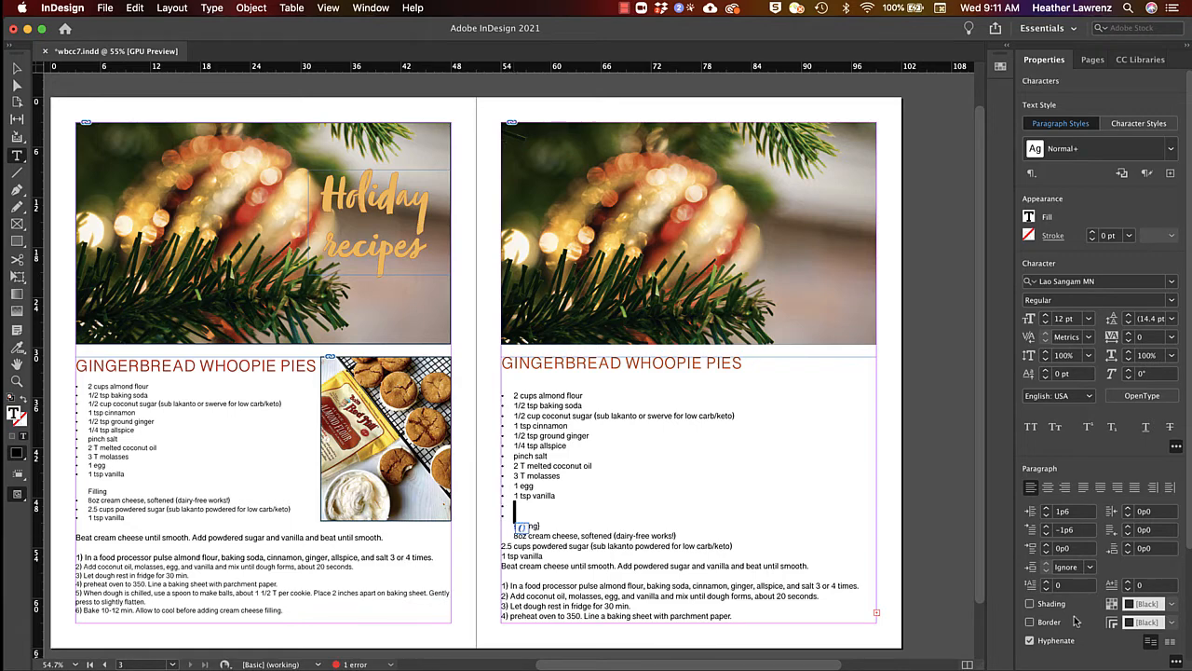
scroll(1077, 621, down, 5)
click(1032, 564)
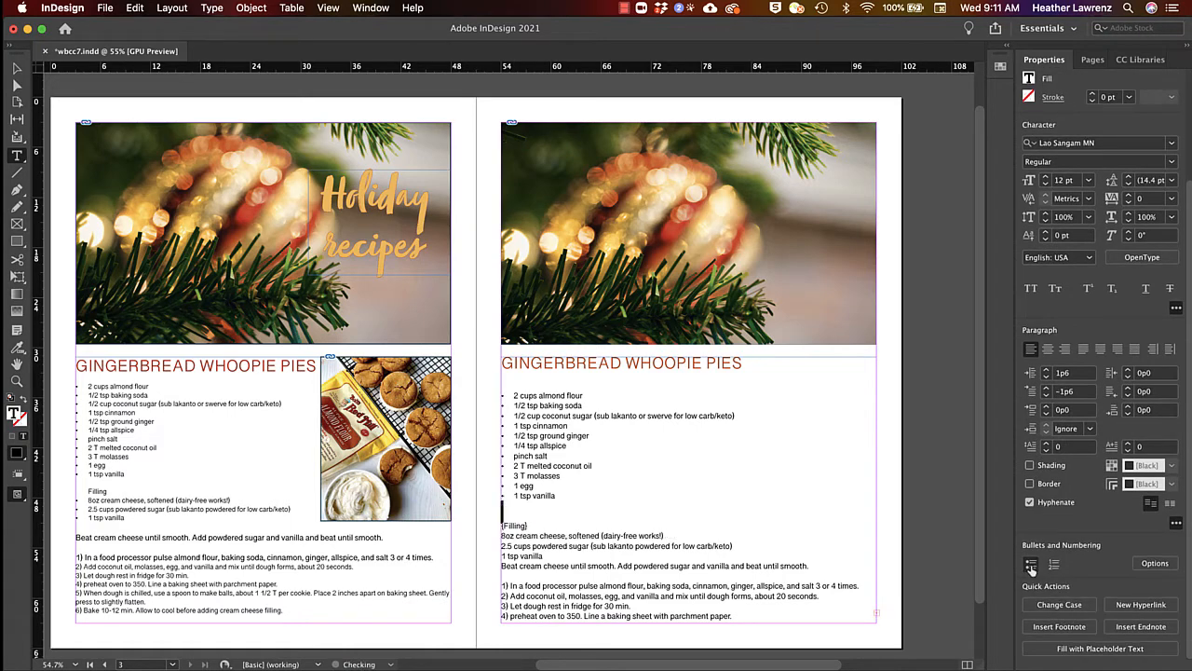
- Remove the curly braces around Filling on page 3 and delete the extra empty line above it
click(675, 525)
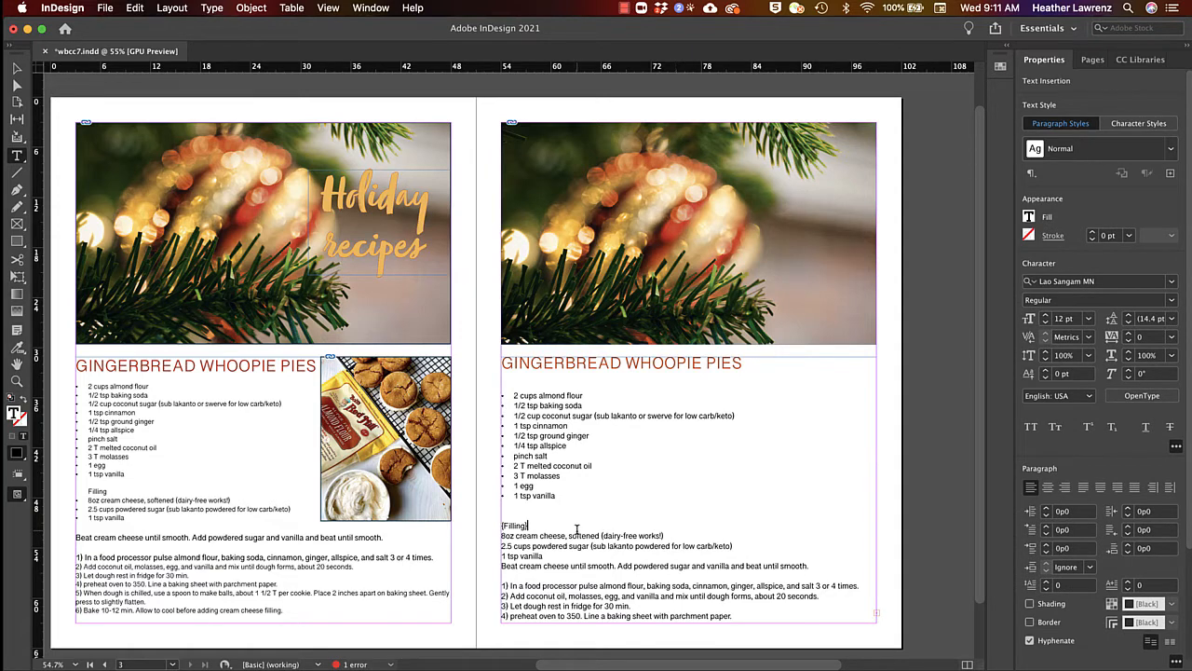
key(BackSpace)
click(503, 527)
key(BackSpace)
double_click(497, 527)
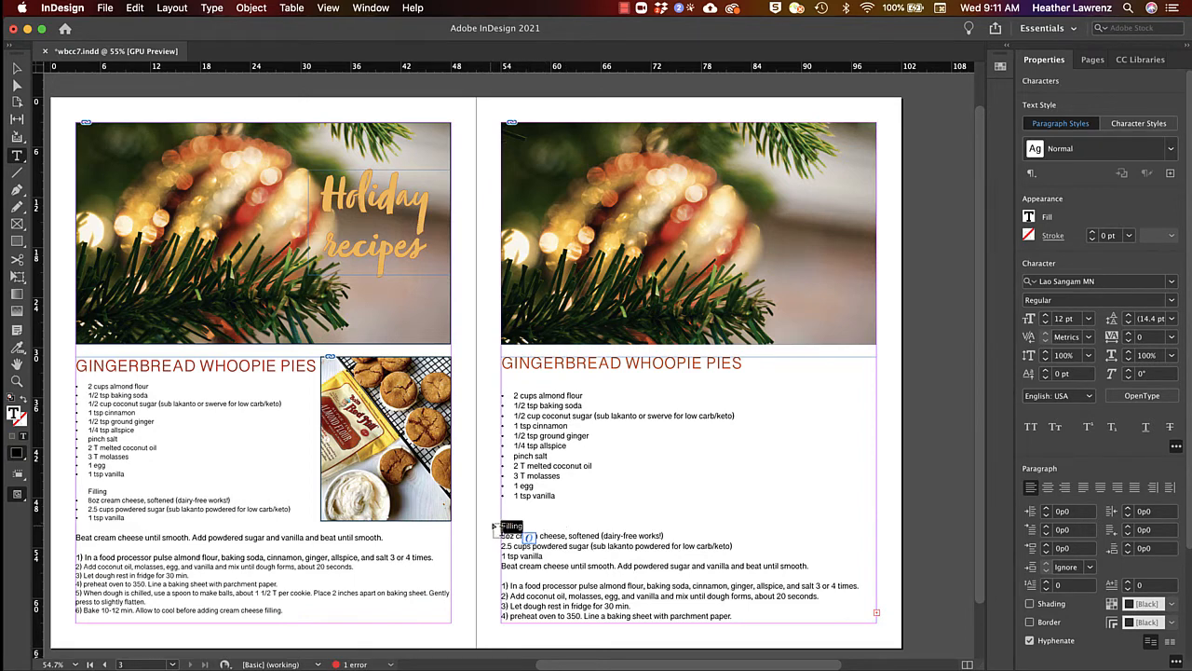
double_click(503, 516)
key(BackSpace)
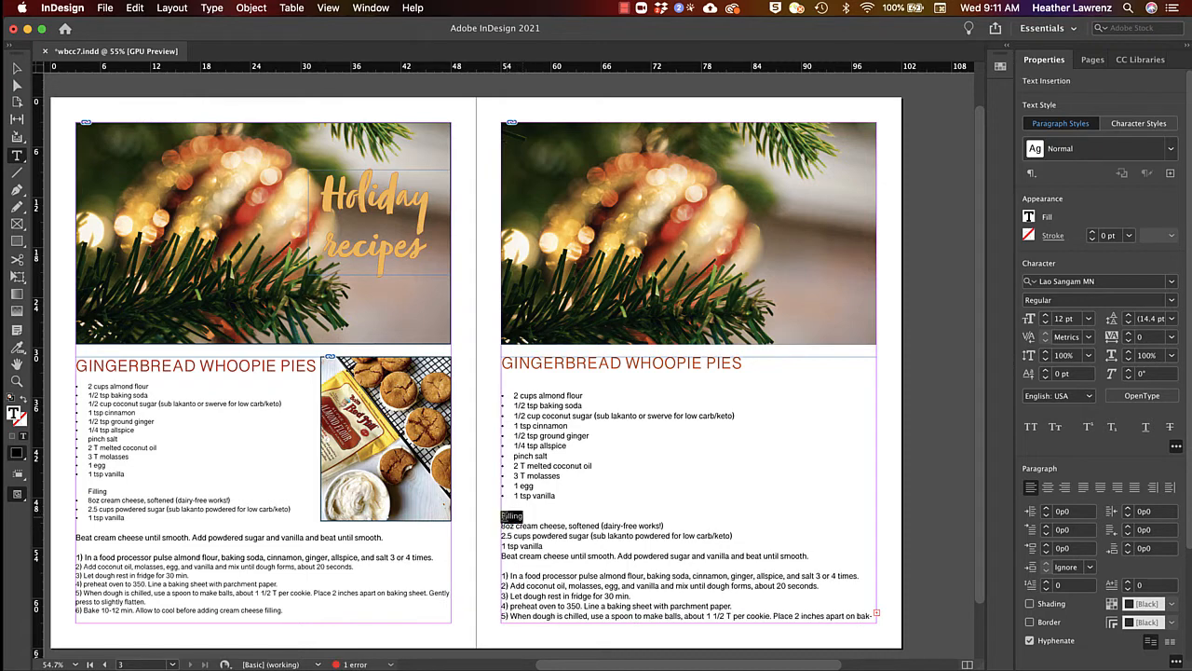
- Set the first-line left indent of the Filling heading on page 3 to 1p
double_click(508, 516)
click(1073, 530)
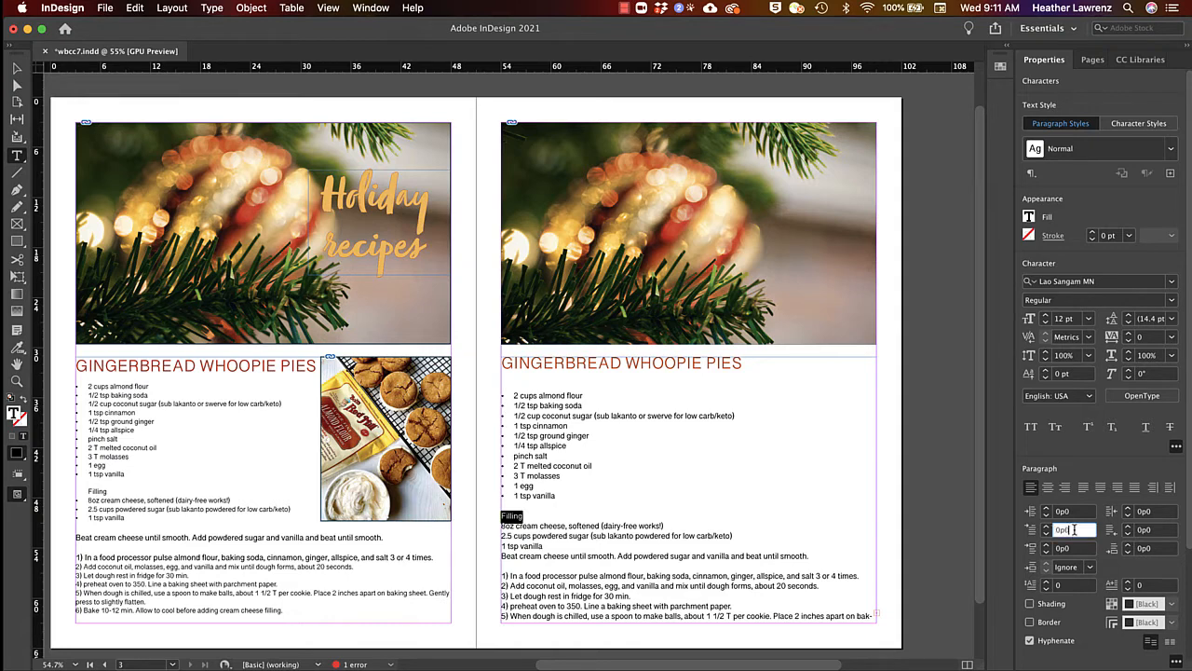
drag(1073, 530, 1034, 535)
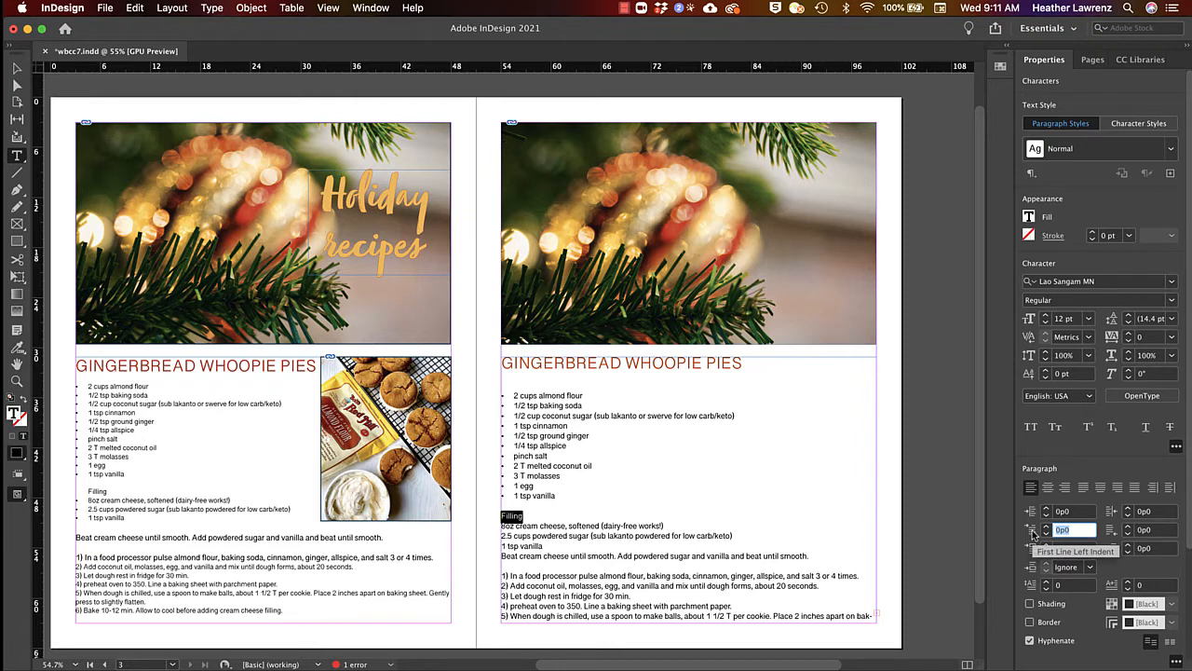
text(1)
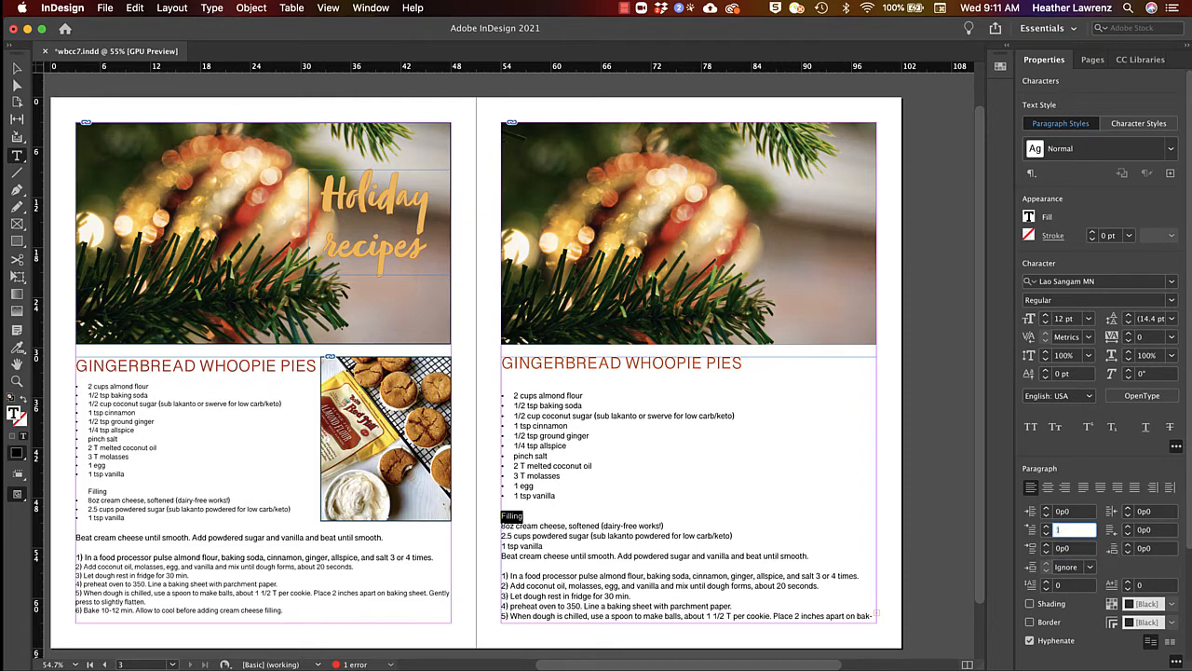
text(p)
key(Return)
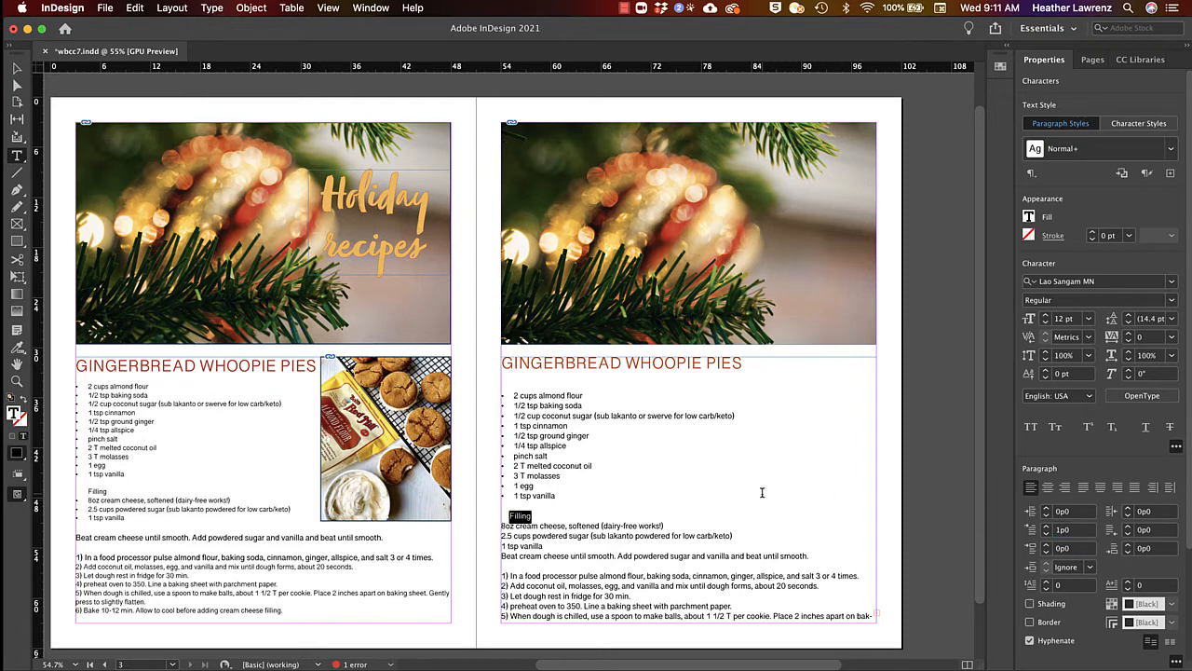
- Try the Lao MN Bold font on the page 3 Filling heading and revert it to Lao Sangam MN
click(1170, 301)
click(1171, 301)
click(1173, 282)
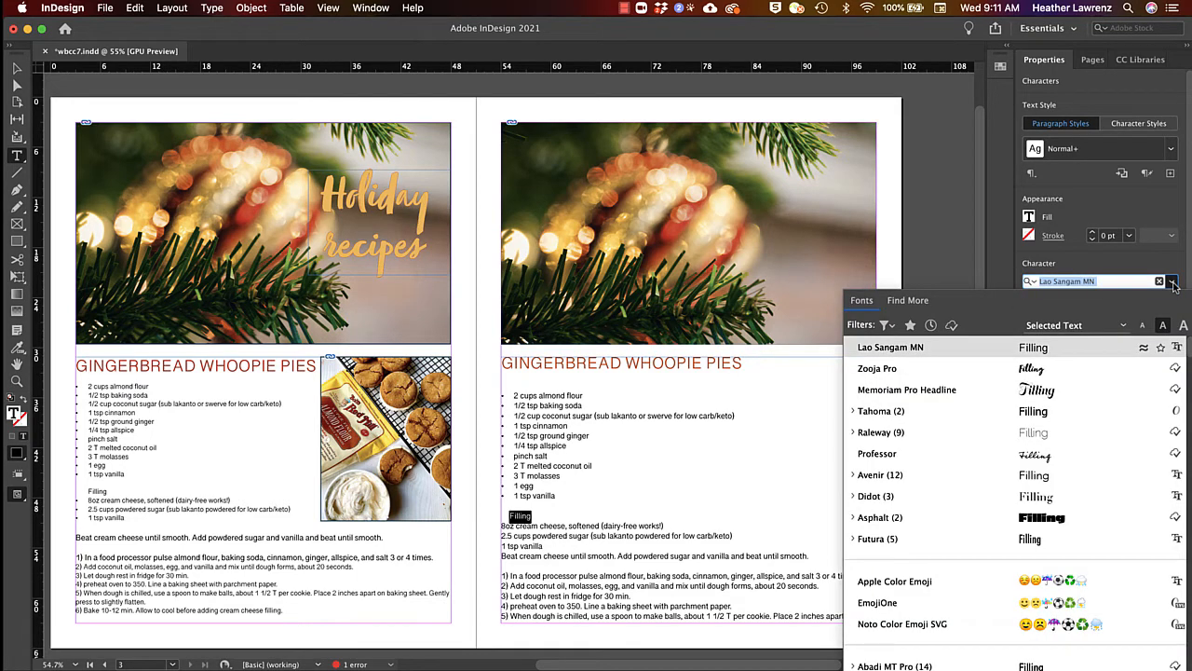
text(la)
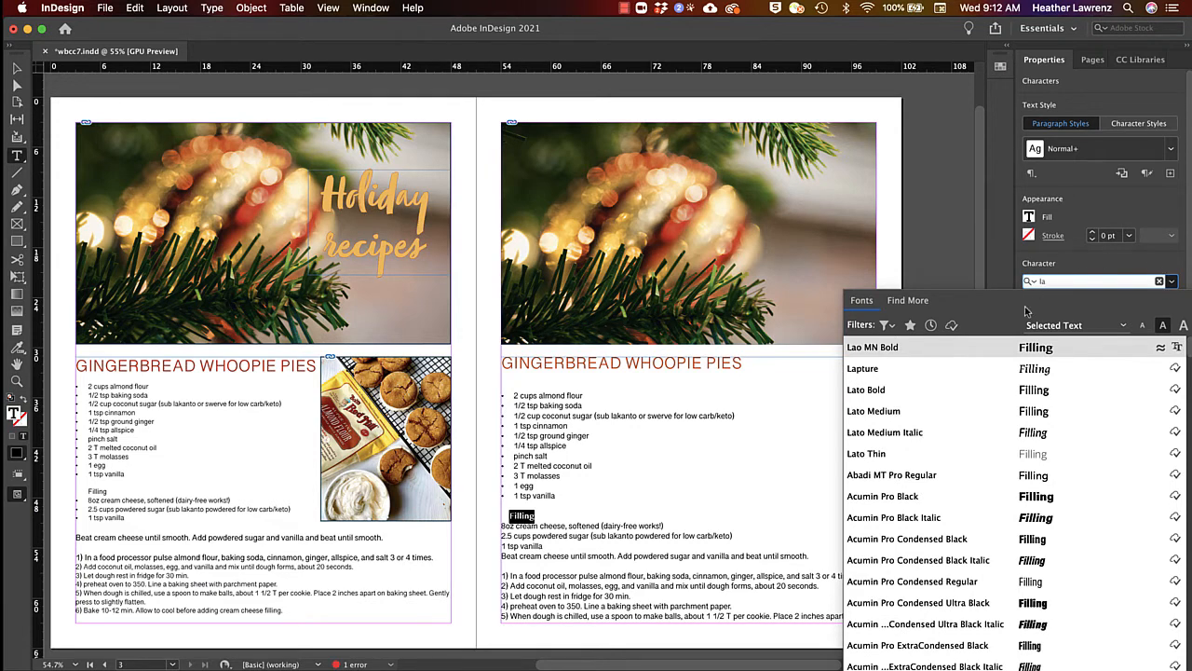
click(1025, 352)
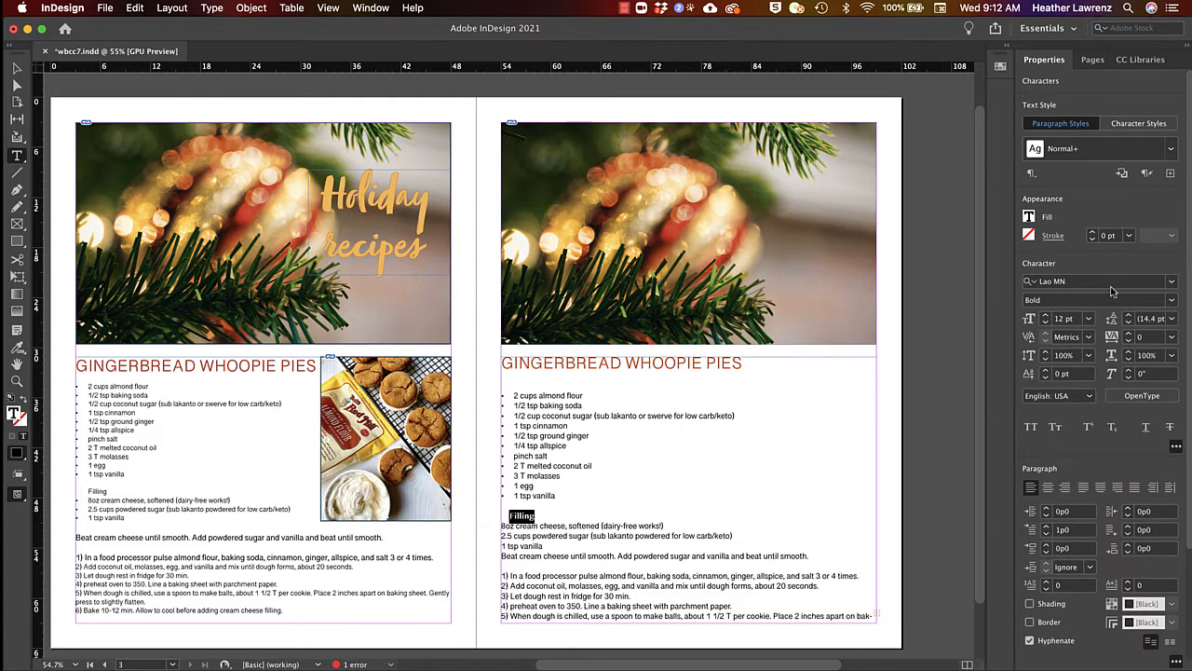
click(1172, 283)
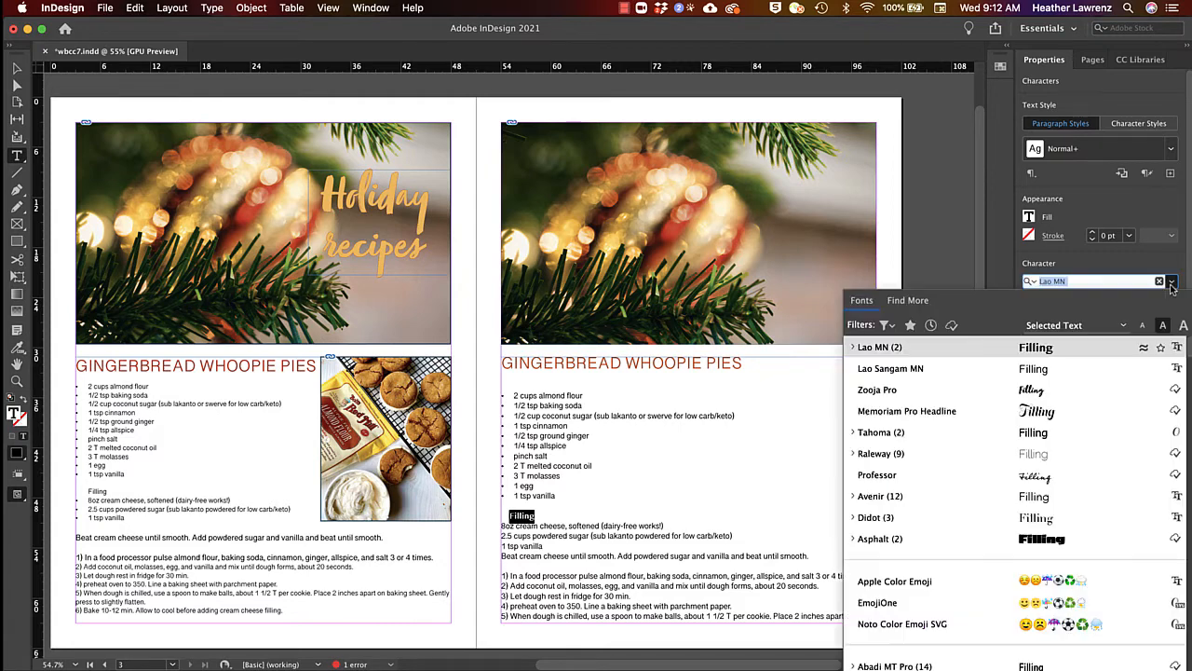
click(1015, 369)
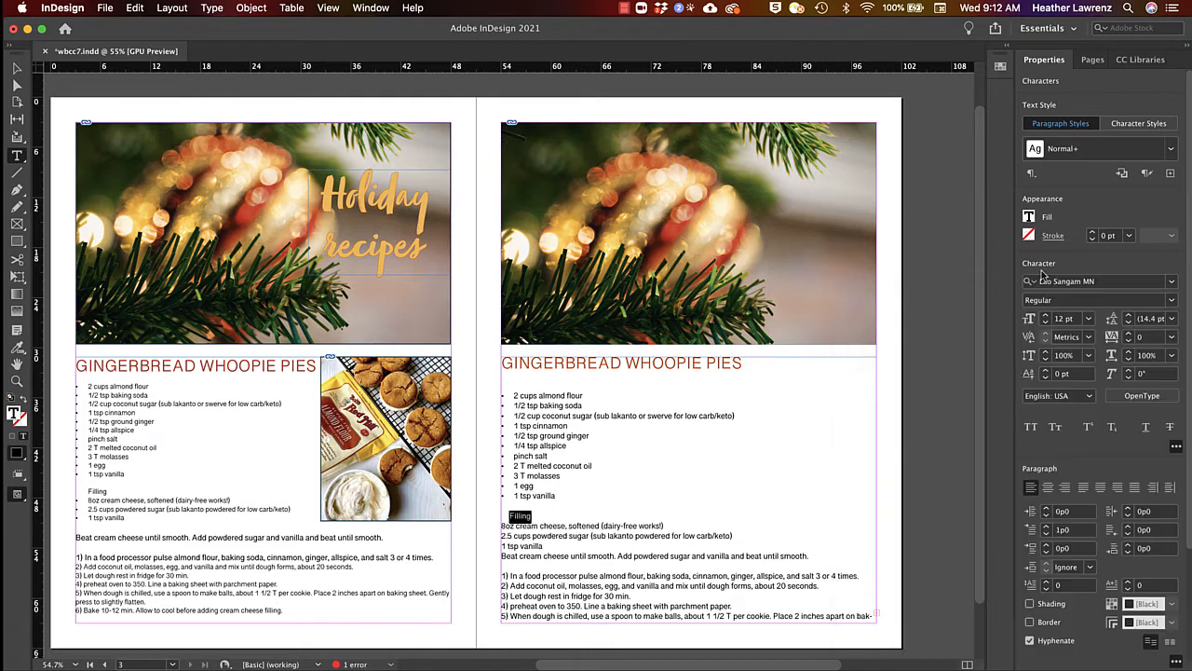
- Give the page 3 Filling heading a black text stroke of 0.25 pt to make it look bolder
click(1029, 236)
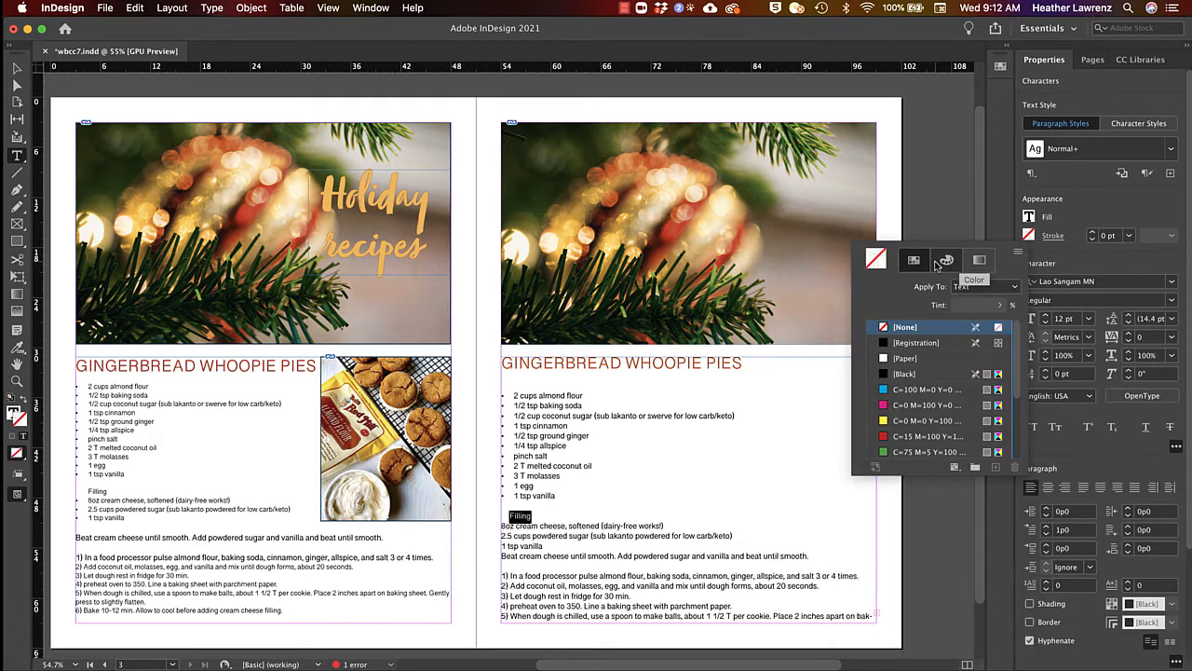
click(899, 374)
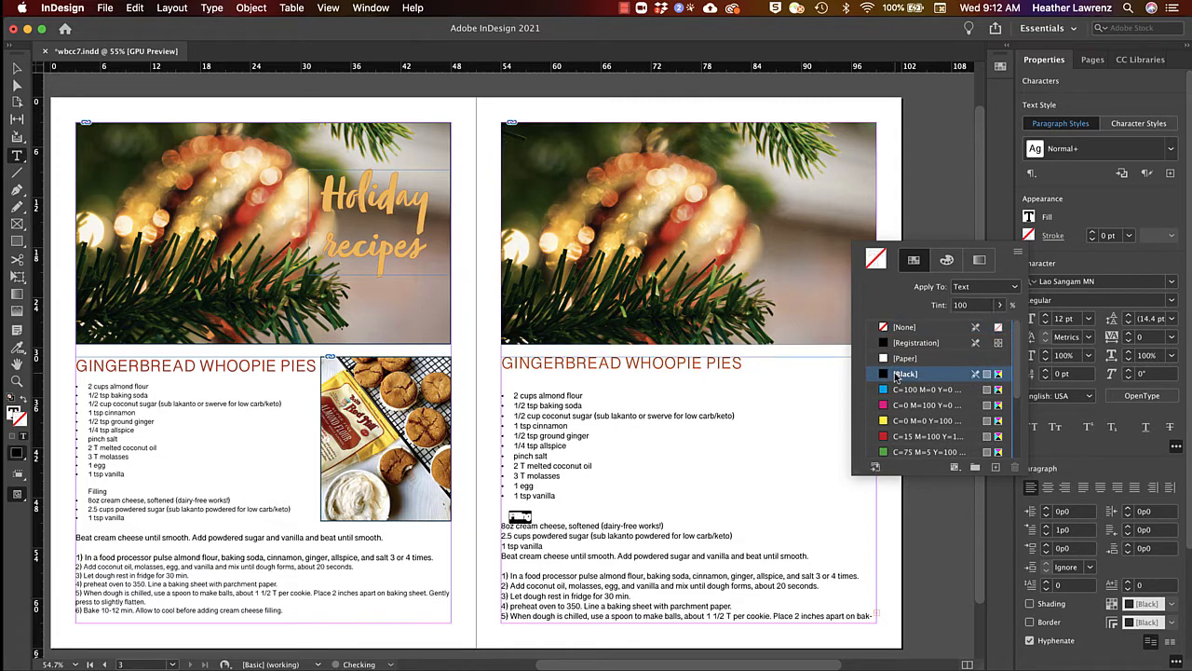
click(1106, 235)
key(BackSpace)
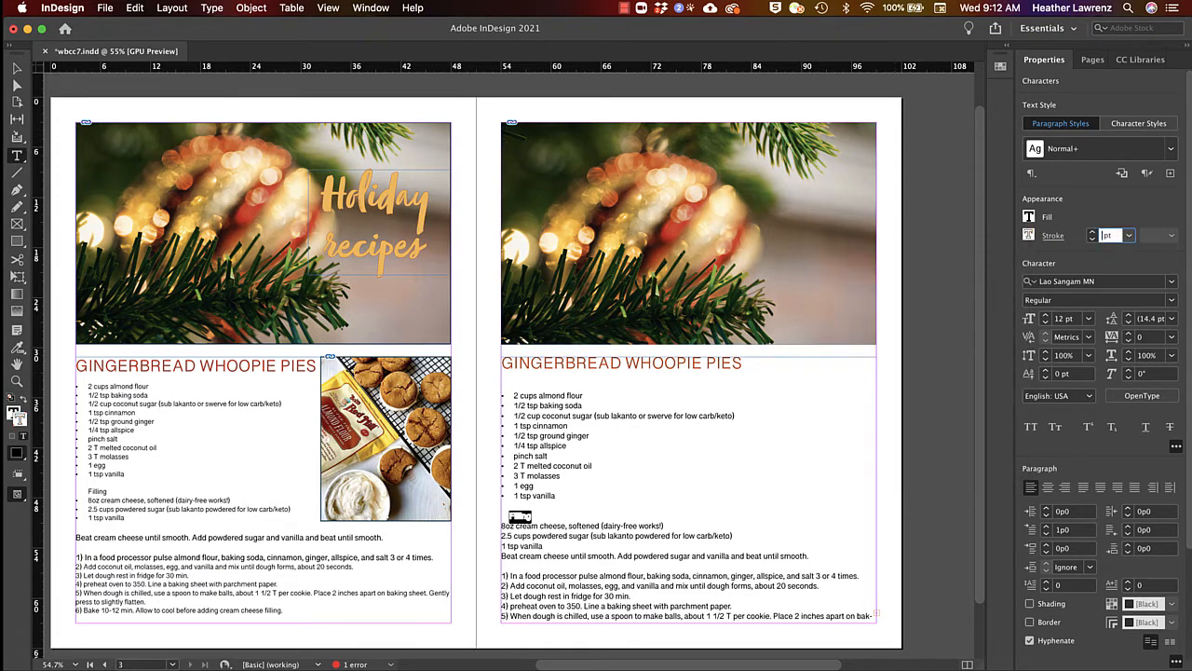
text(.25)
key(Return)
click(548, 543)
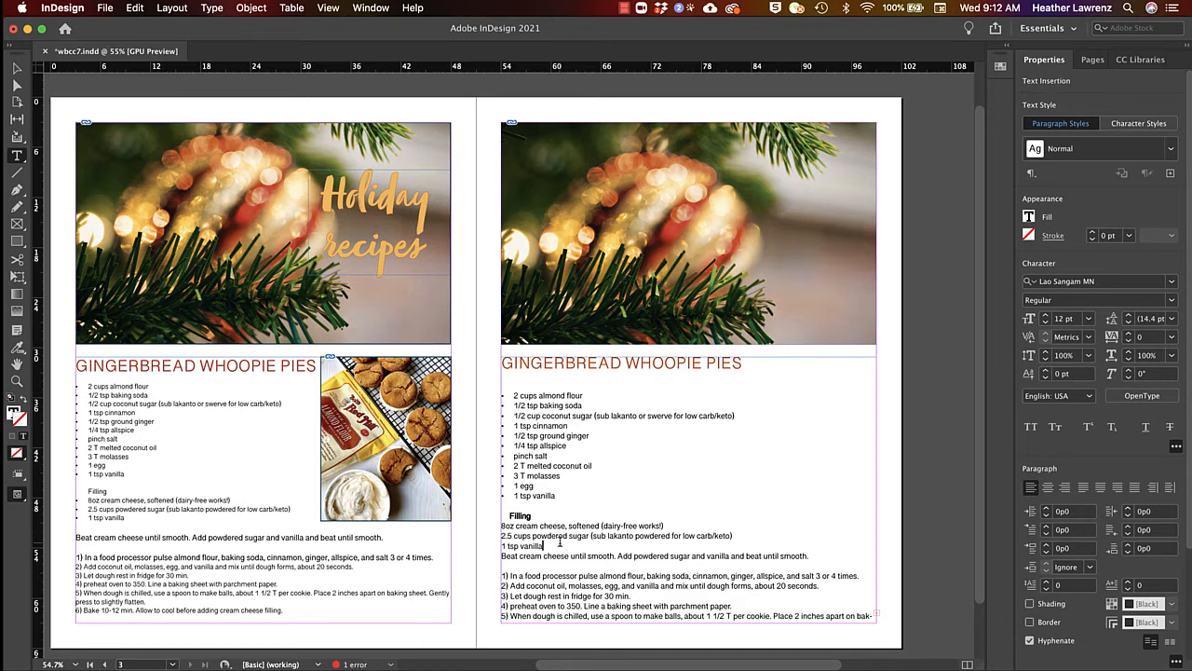
- Tighten the gap beneath the page 3 GINGERBREAD WHOOPIE PIES headline by setting the empty line's leading to 18 pt
click(510, 382)
click(1175, 320)
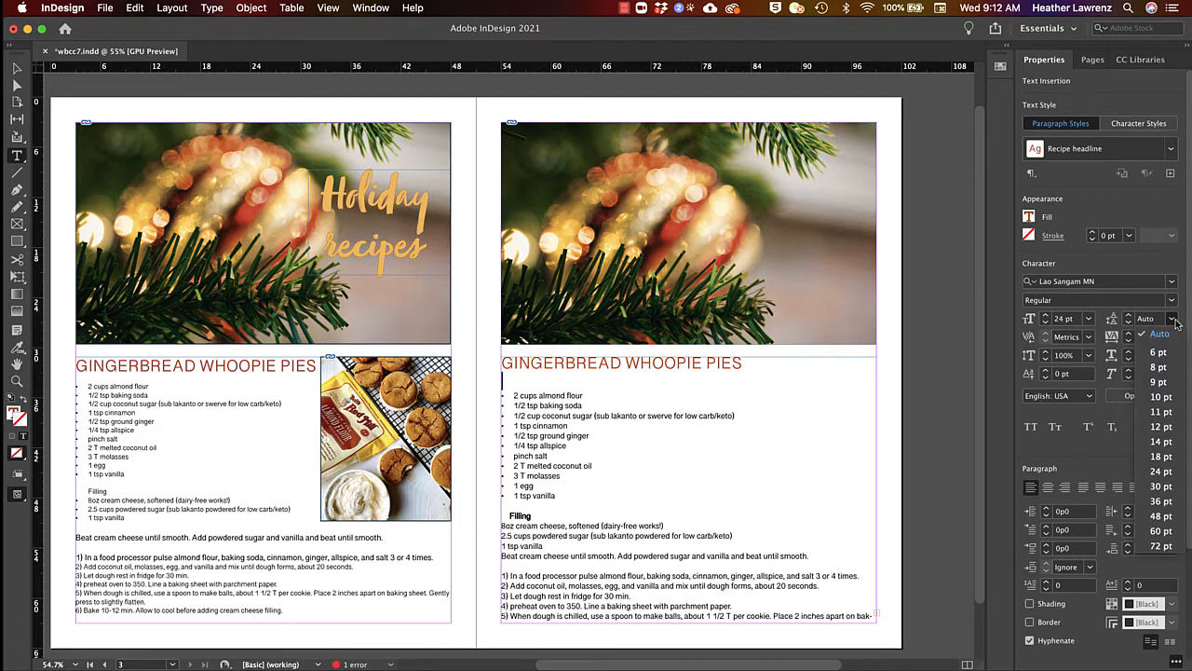
click(1160, 457)
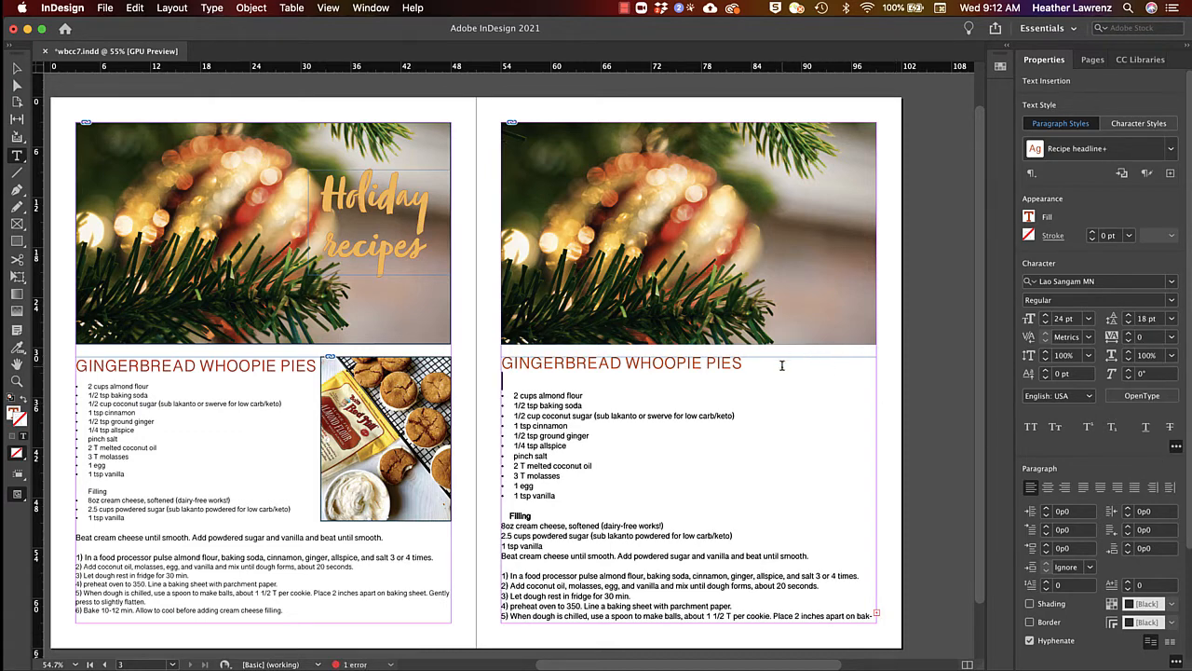
drag(782, 366, 773, 389)
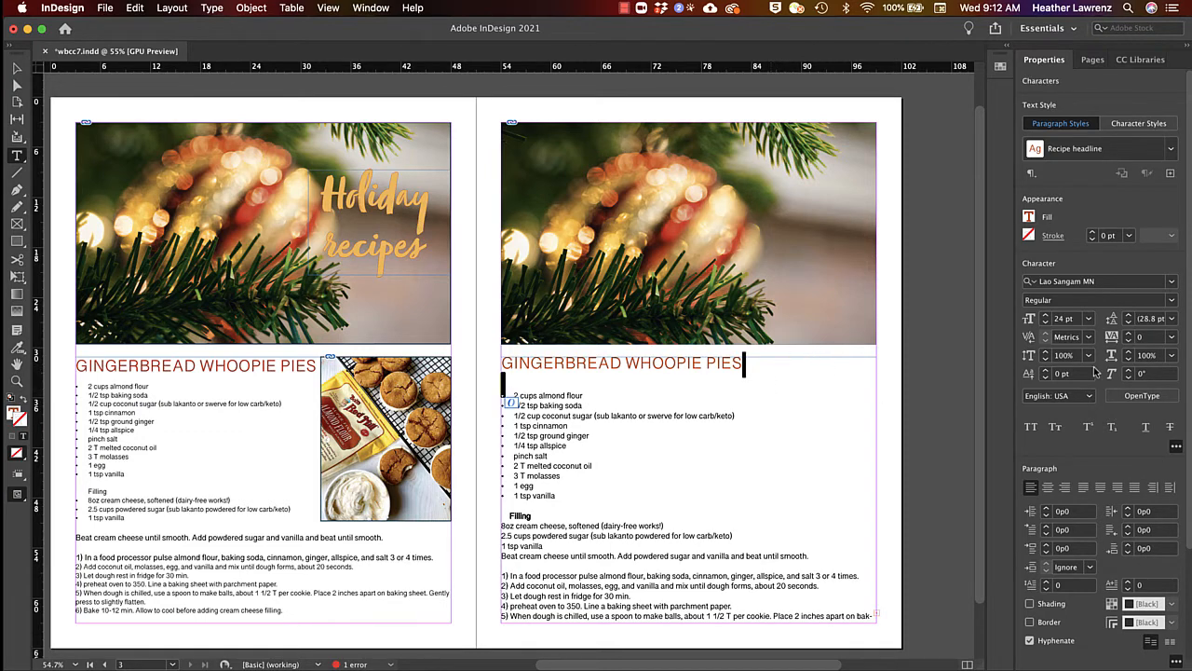
click(1172, 320)
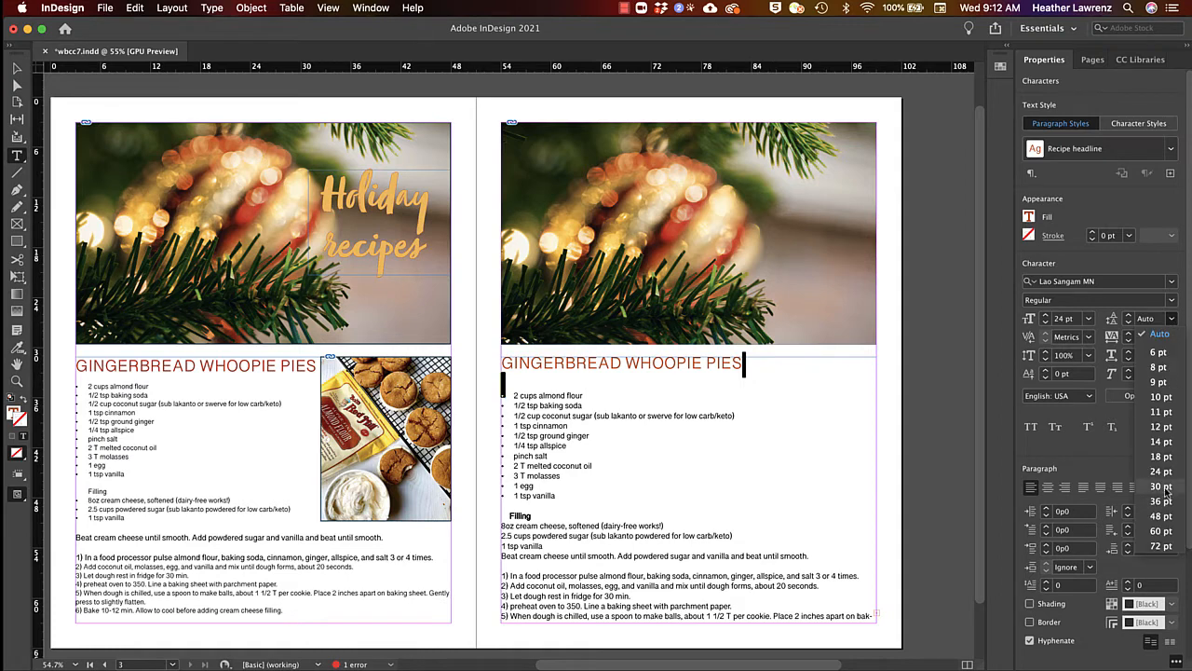
click(1165, 457)
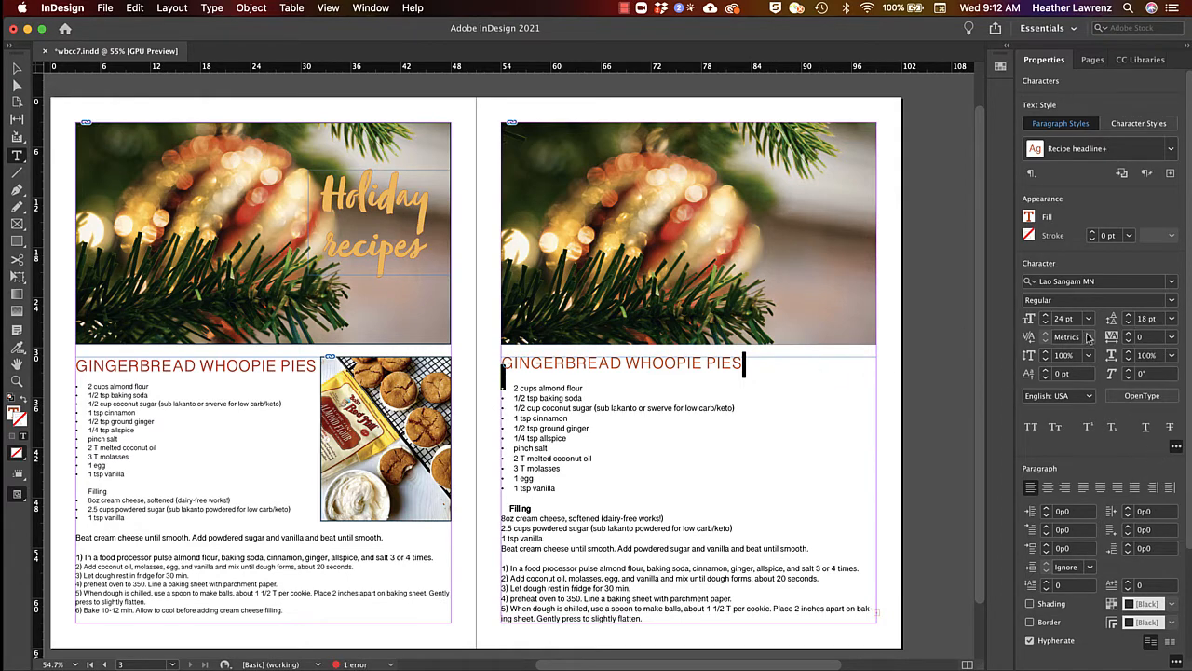
- Create a paragraph style named ingredient box from the bulleted ingredients on page 3
click(526, 433)
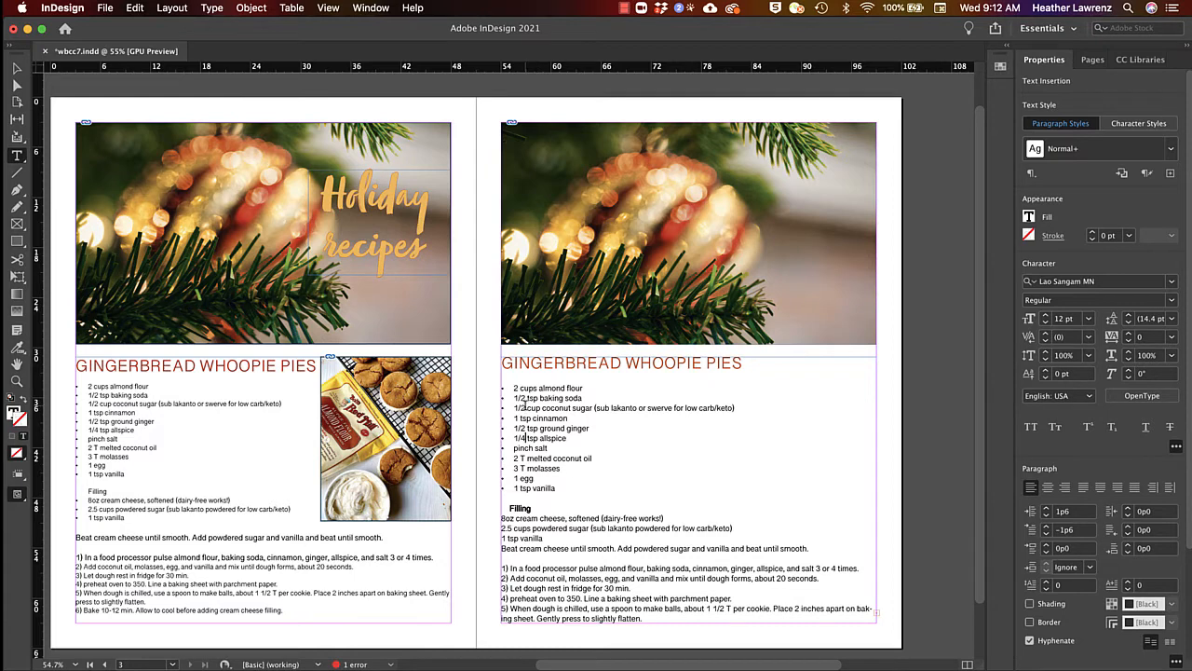
drag(513, 395, 538, 429)
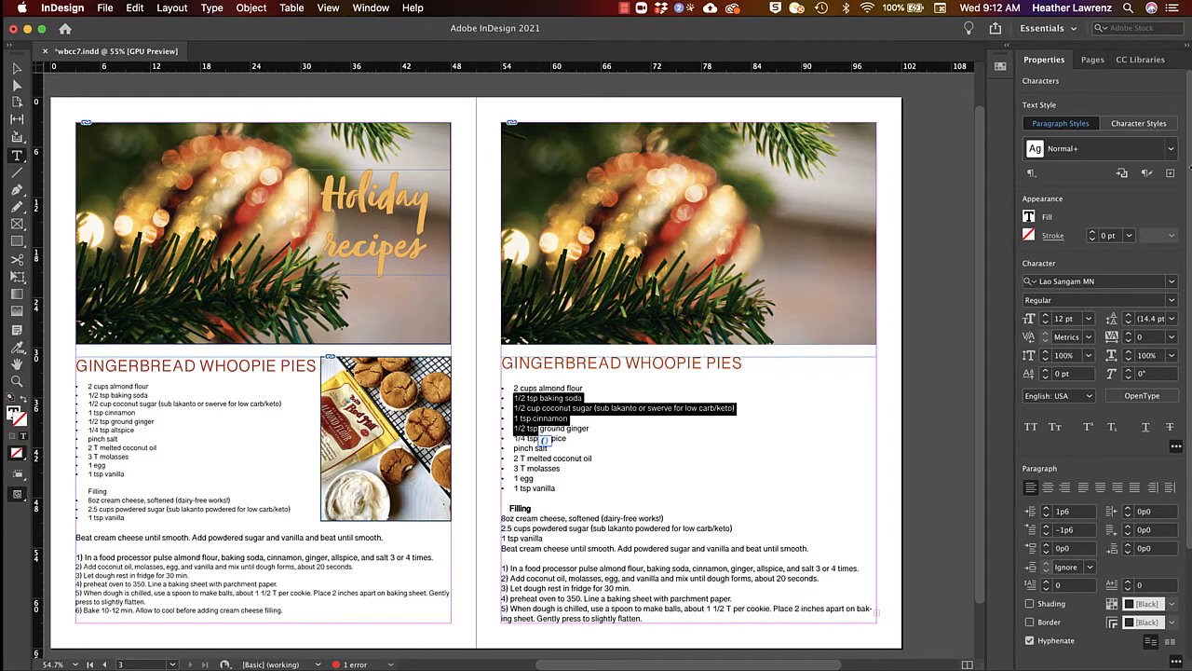
click(1171, 173)
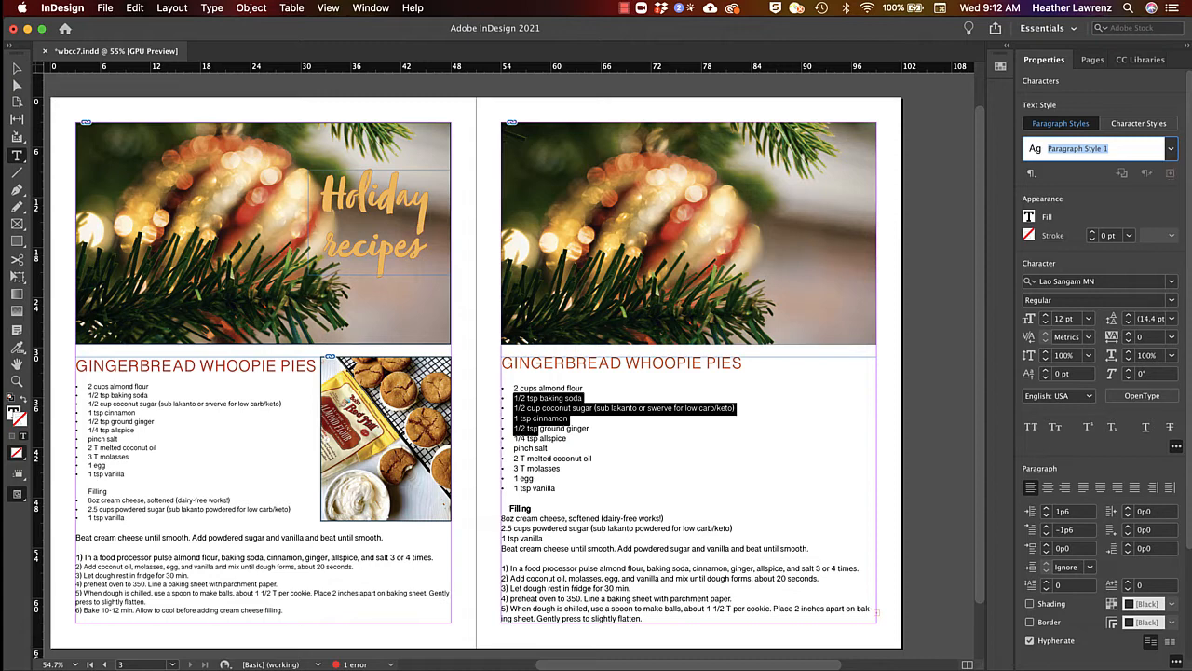
text(ingredient box)
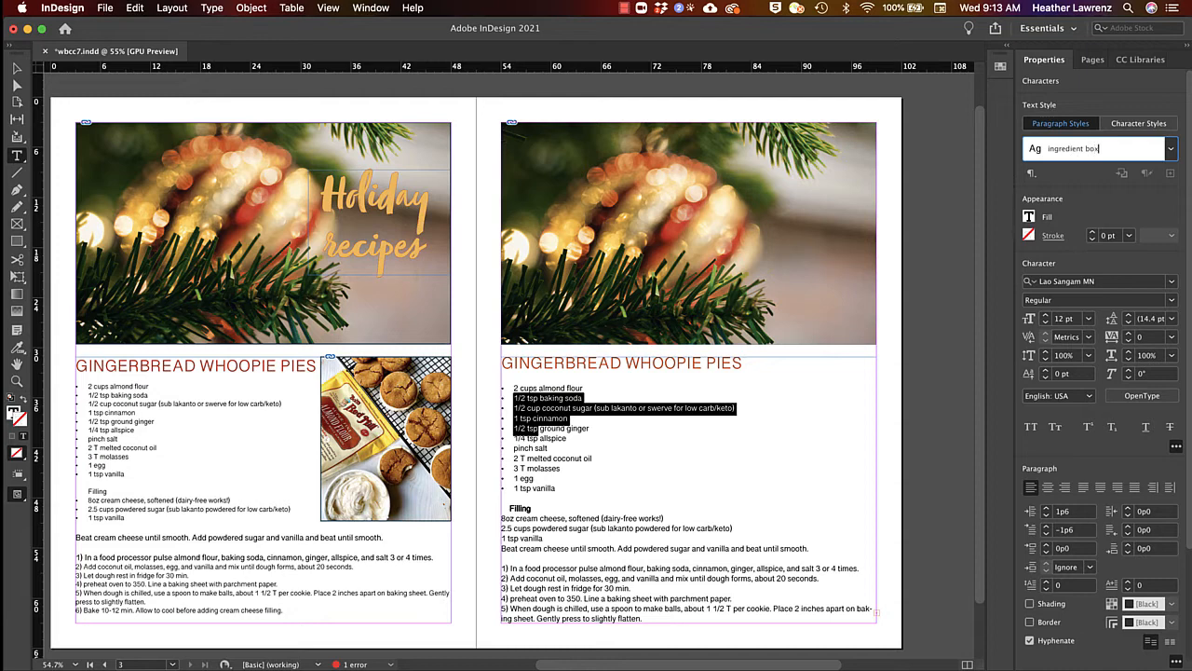
key(Return)
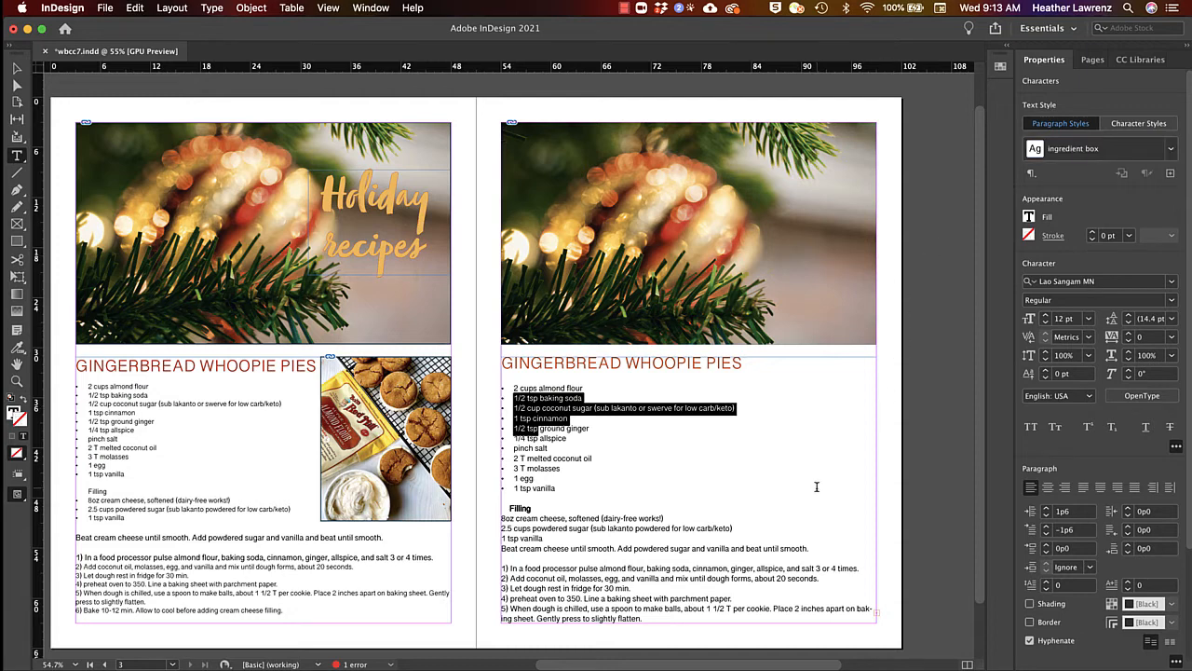
- Apply the ingredient box style to the page 3 filling text from 8oz cream cheese through Beat cream cheese until smooth
drag(808, 549, 491, 517)
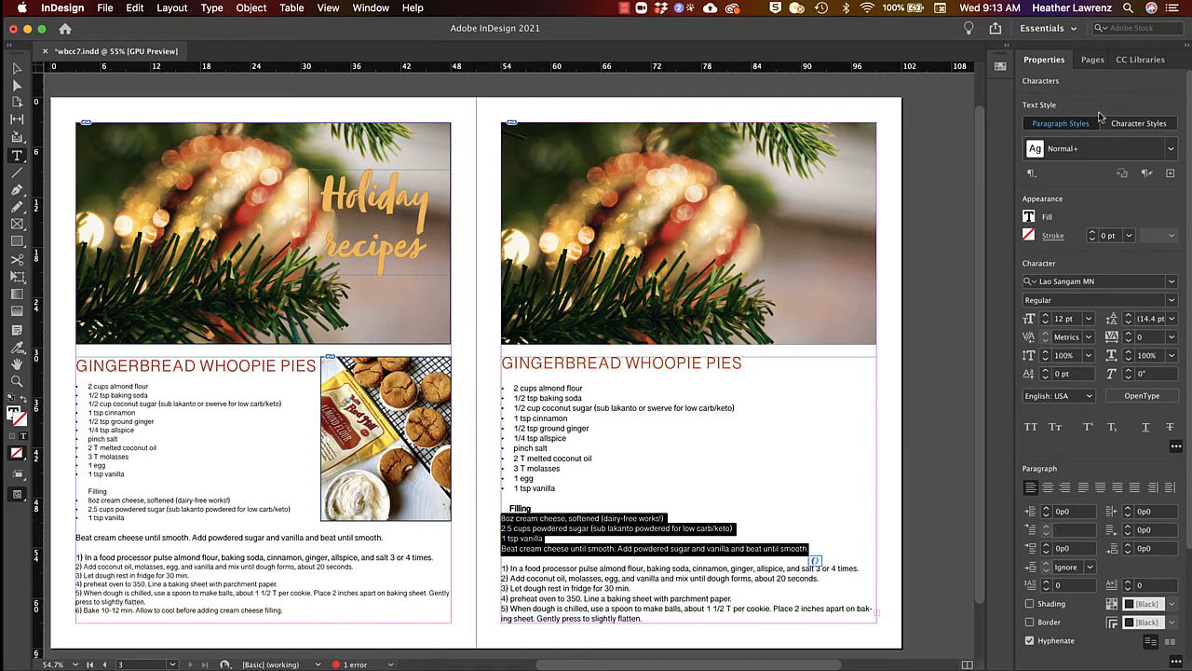
click(1172, 149)
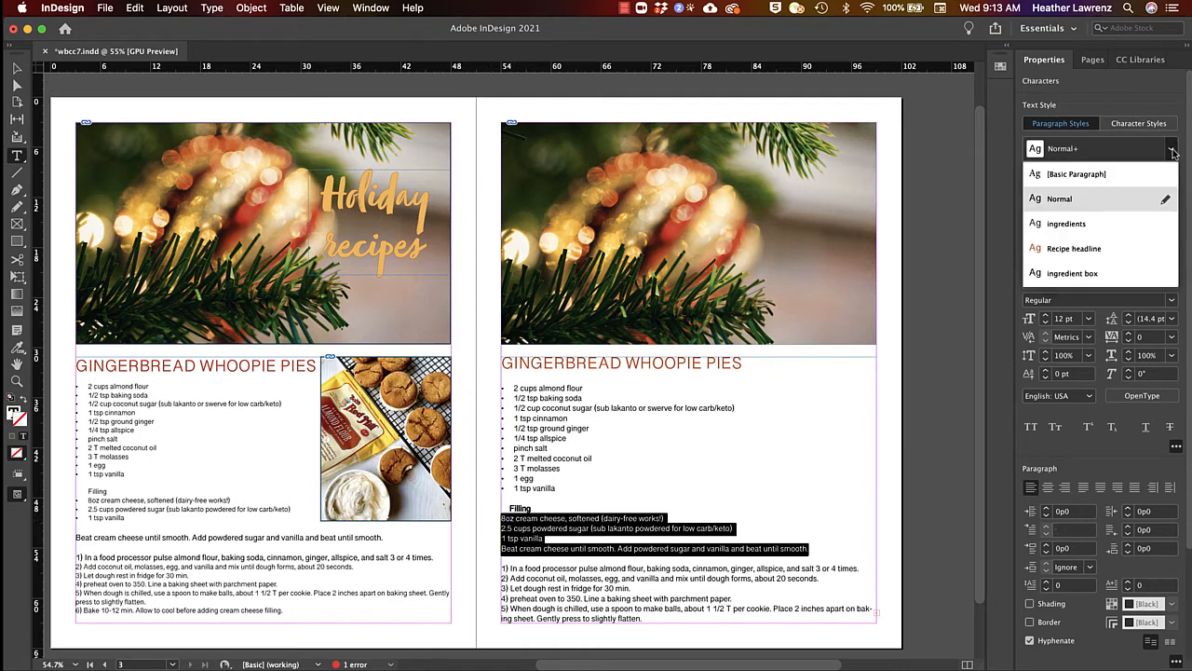
click(1062, 273)
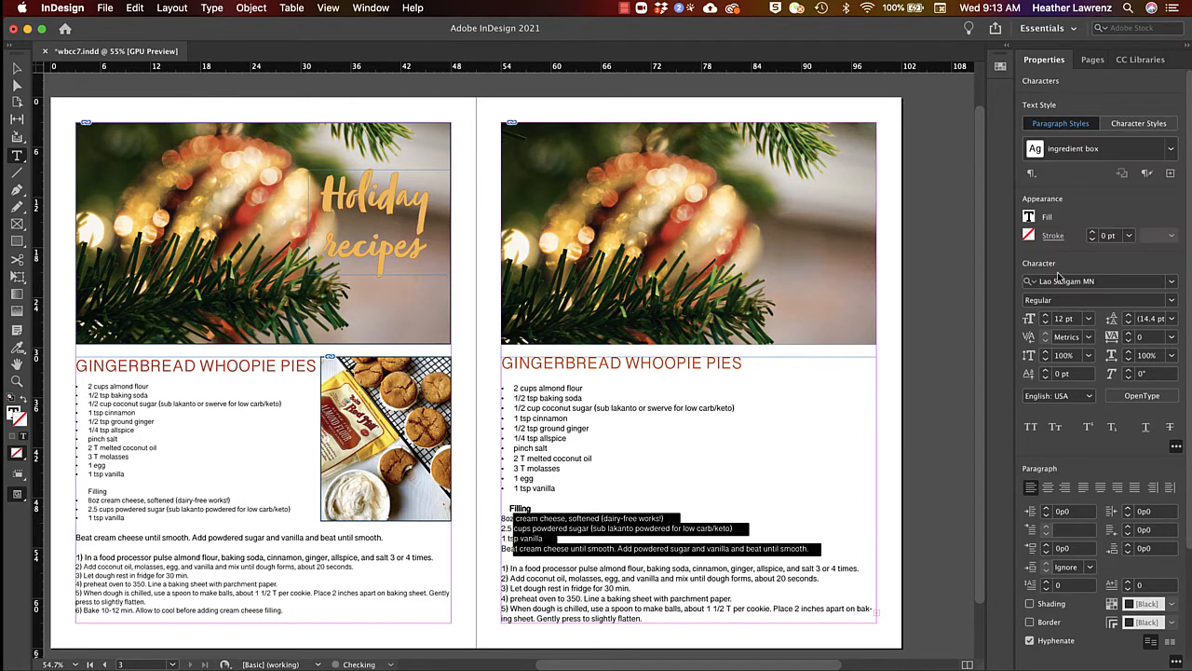
- Make the page 3 8oz cream cheese line its own paragraph below Filling, without an extra empty line
click(511, 508)
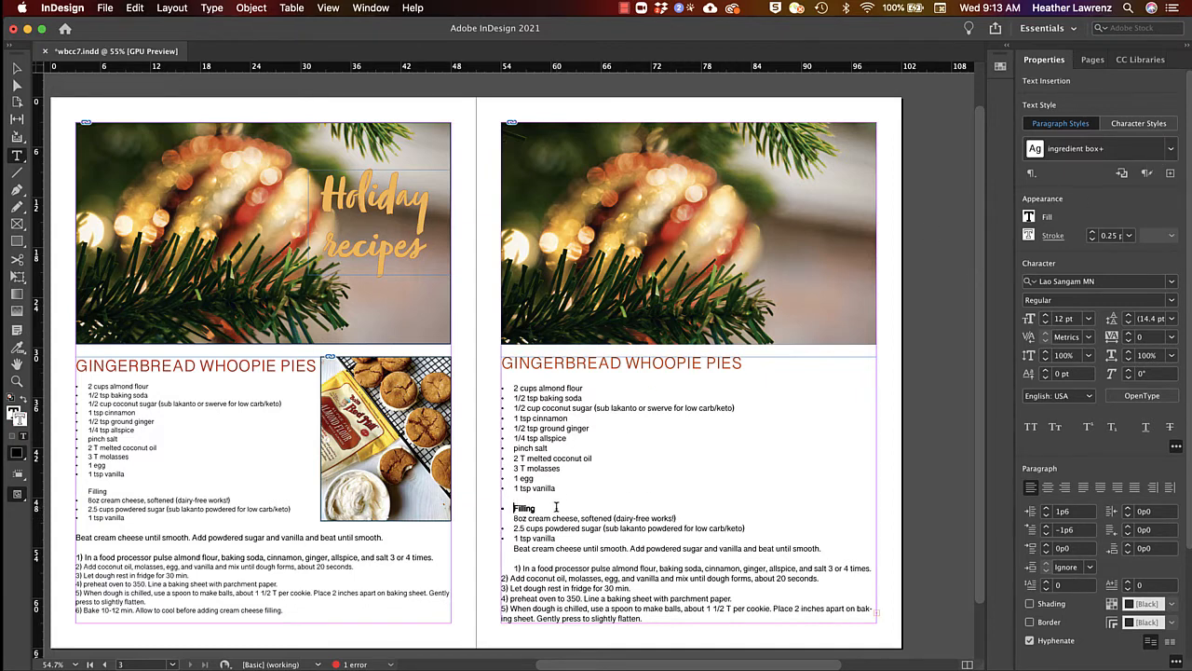
key(Return)
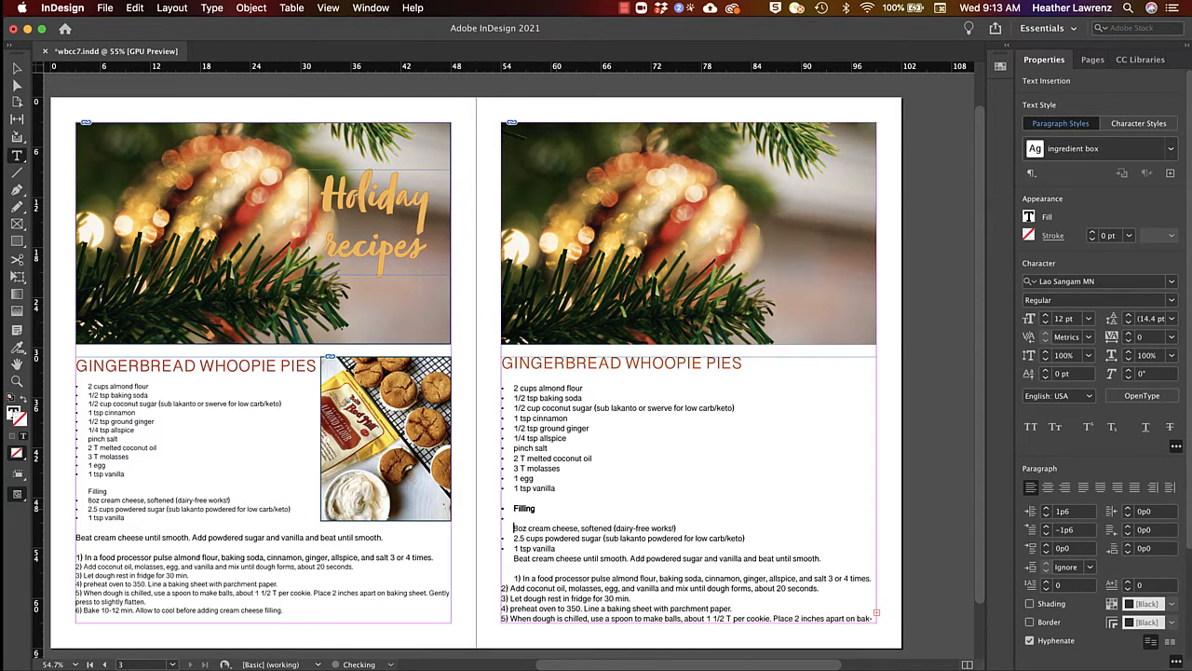
key(BackSpace)
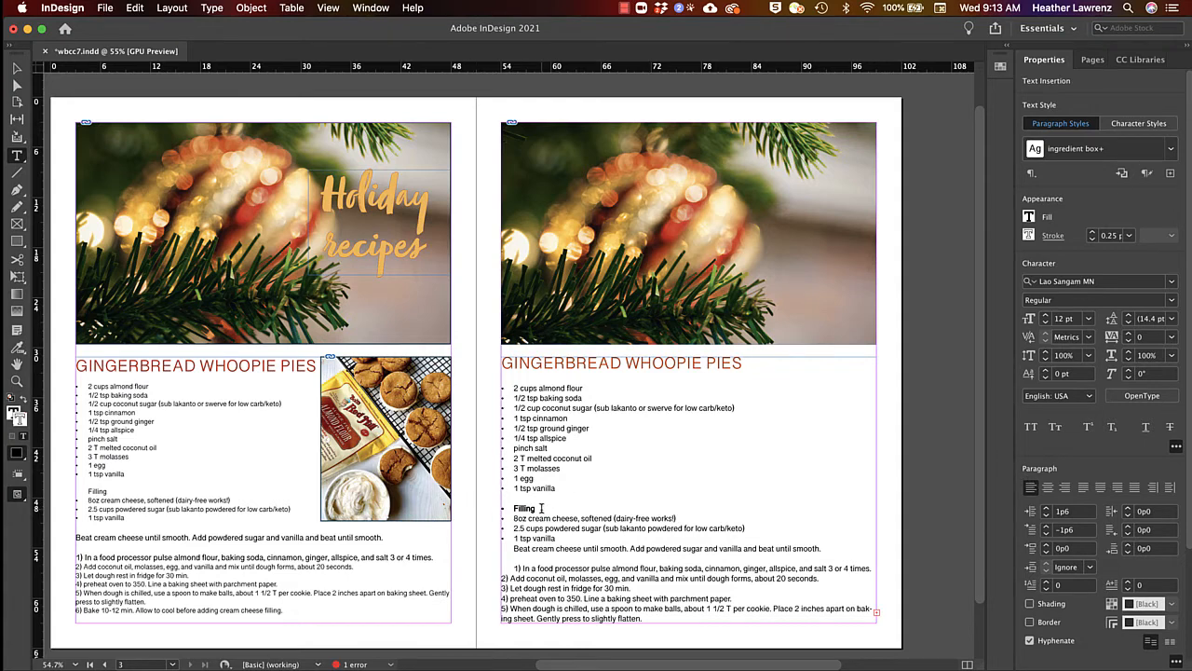
- Apply the Normal paragraph style to the Filling heading on page 3
drag(541, 508, 480, 508)
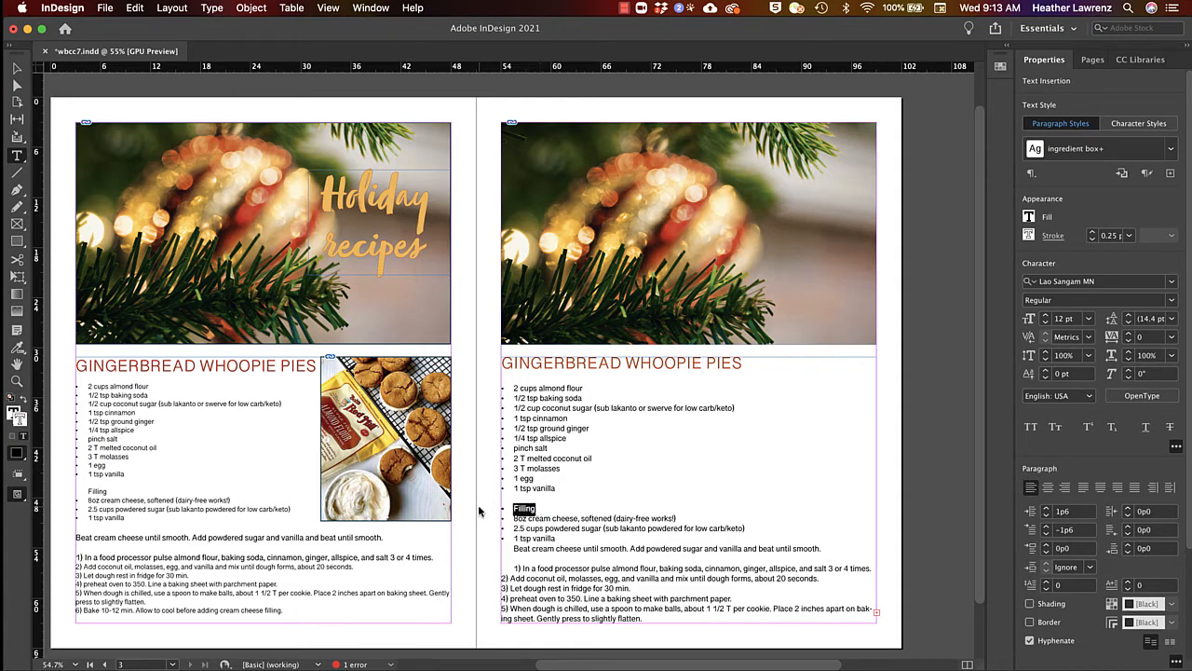
click(1171, 148)
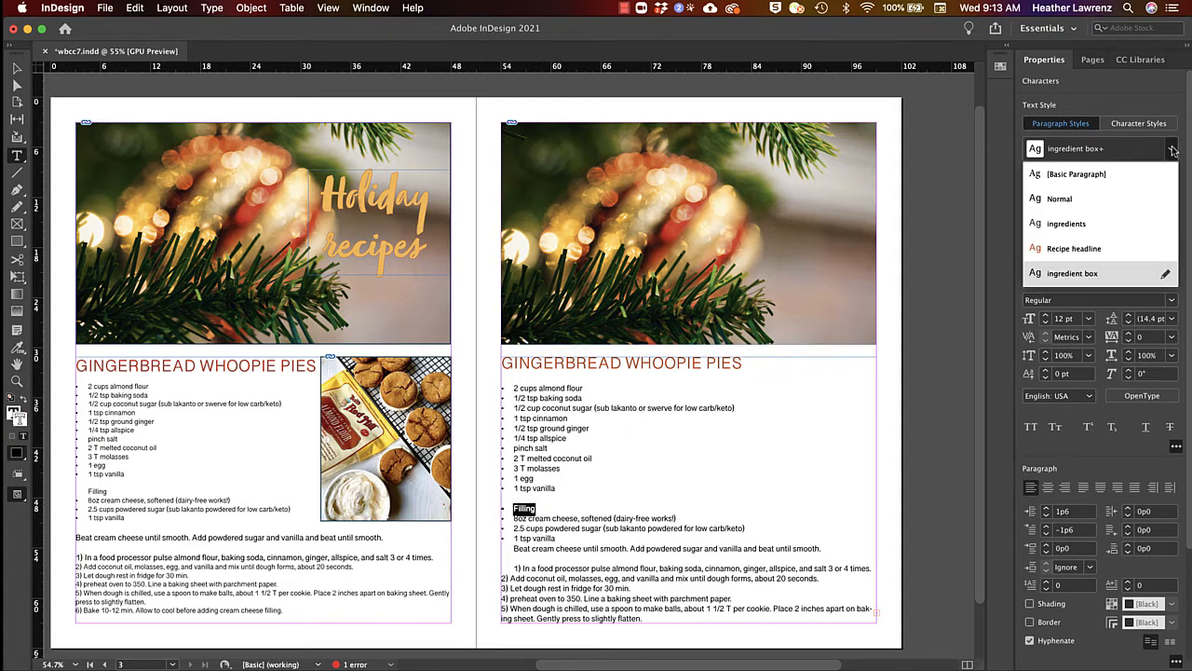
click(1059, 198)
click(607, 507)
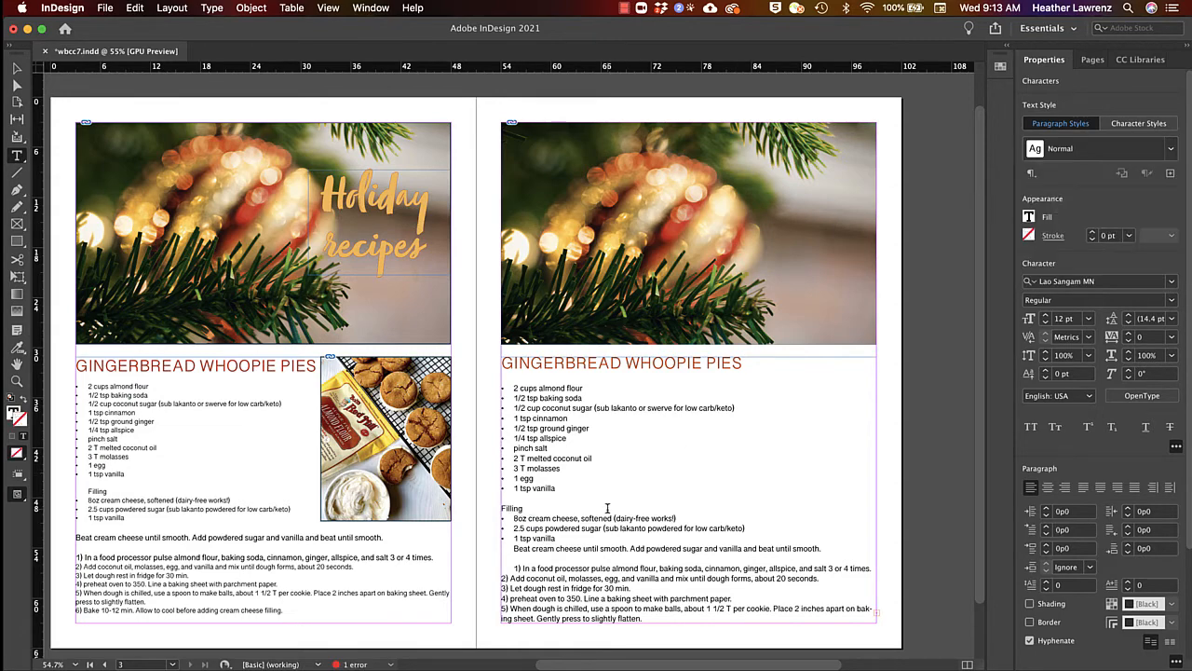
- Add an empty line before Beat cream cheese until smooth on page 3 and remove that paragraph's bullet
scroll(607, 508, down, 3)
scroll(607, 508, left, 1)
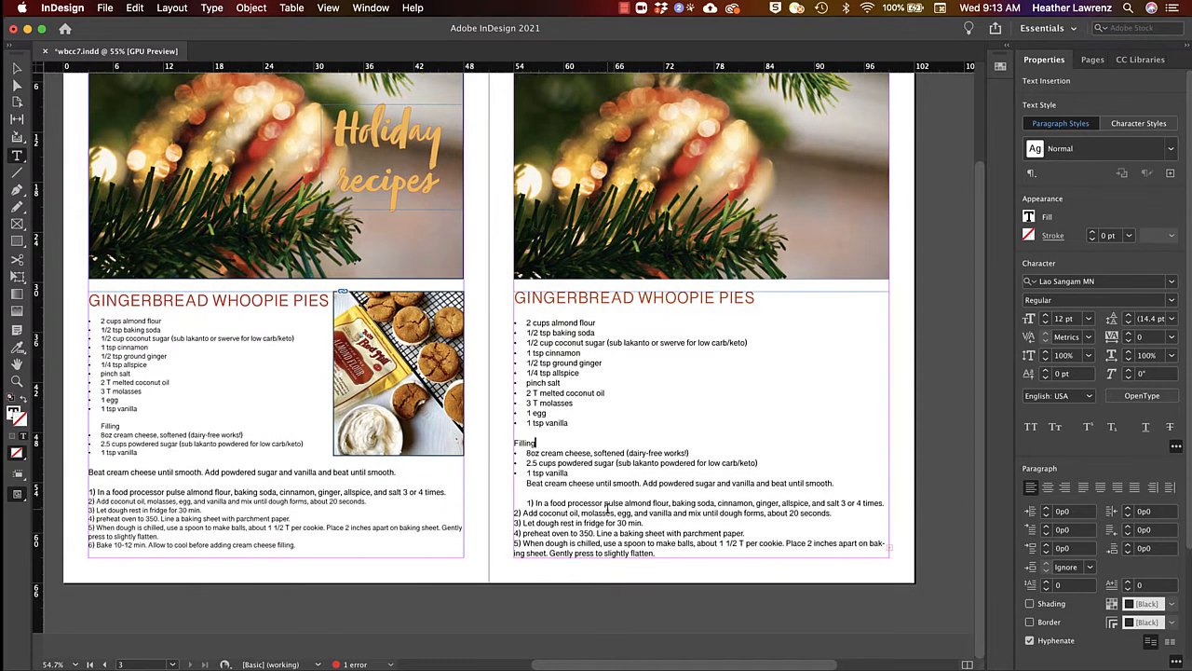
click(524, 483)
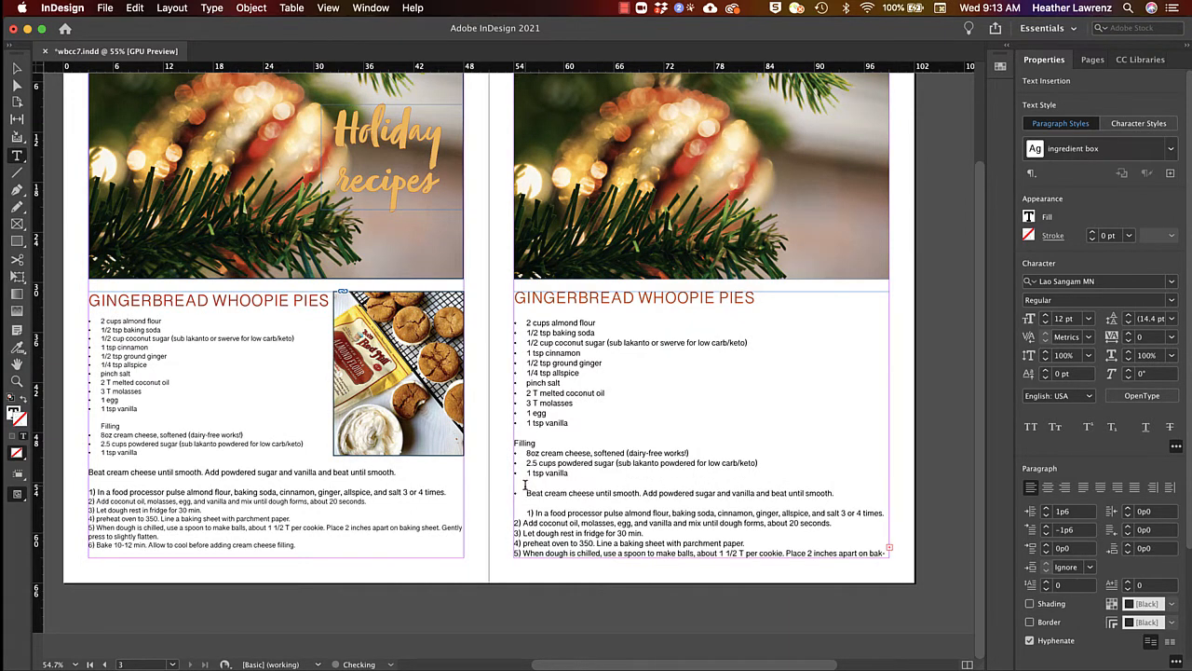
key(BackSpace)
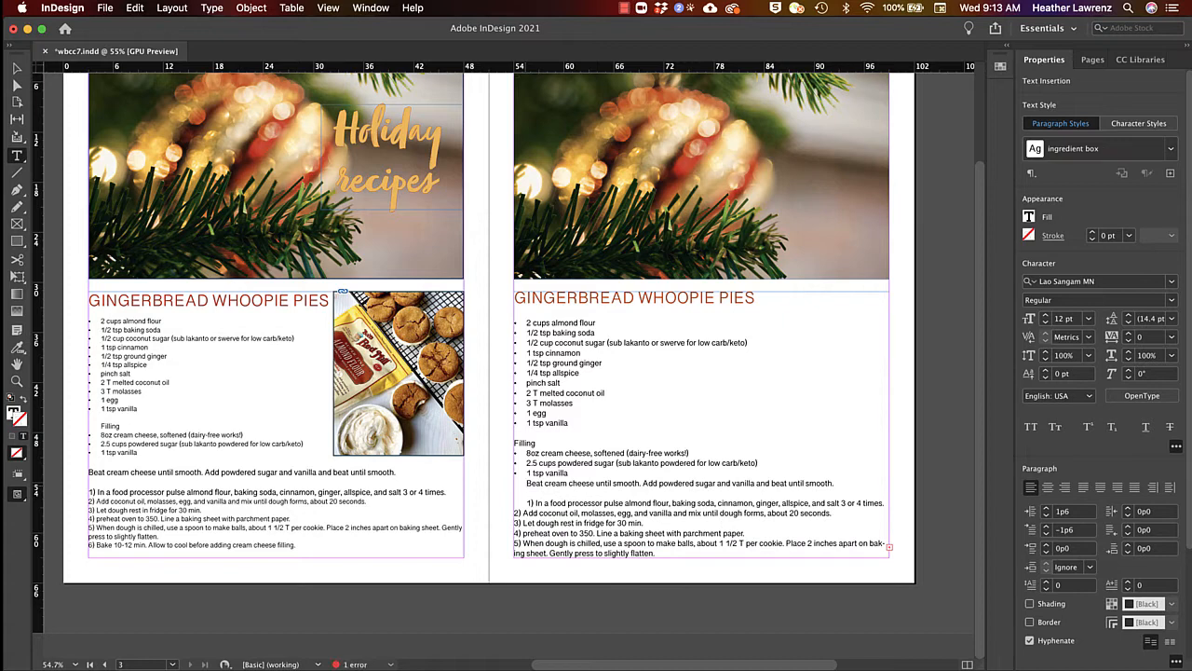
key(Return)
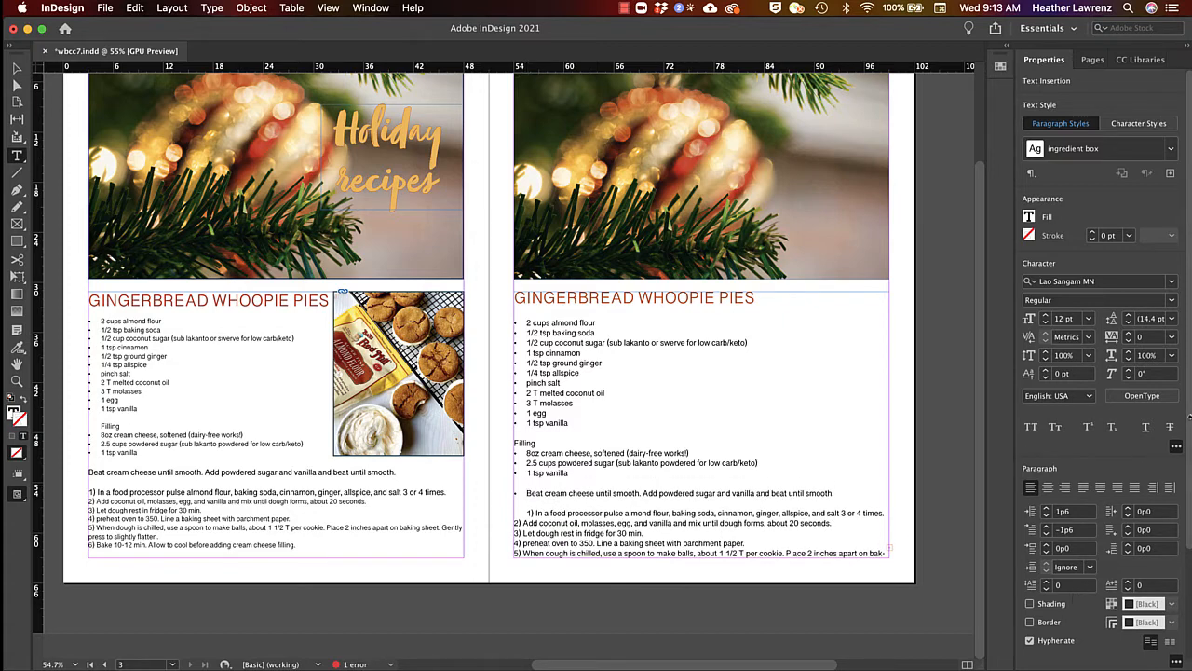
scroll(1189, 417, down, 5)
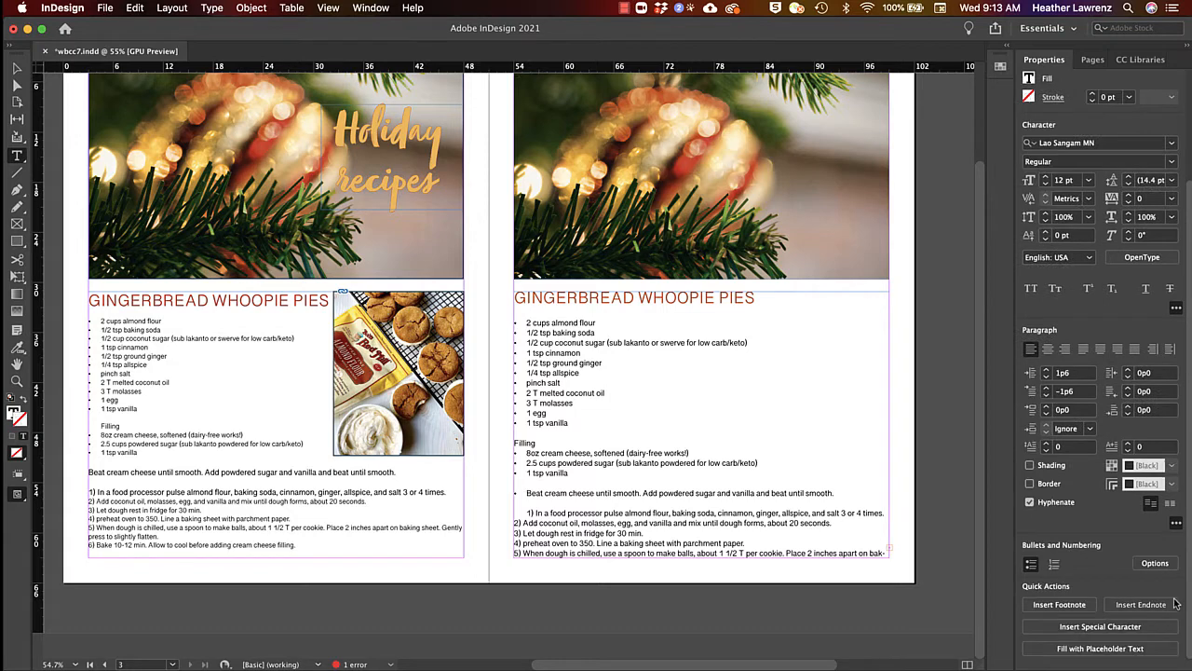
click(1032, 565)
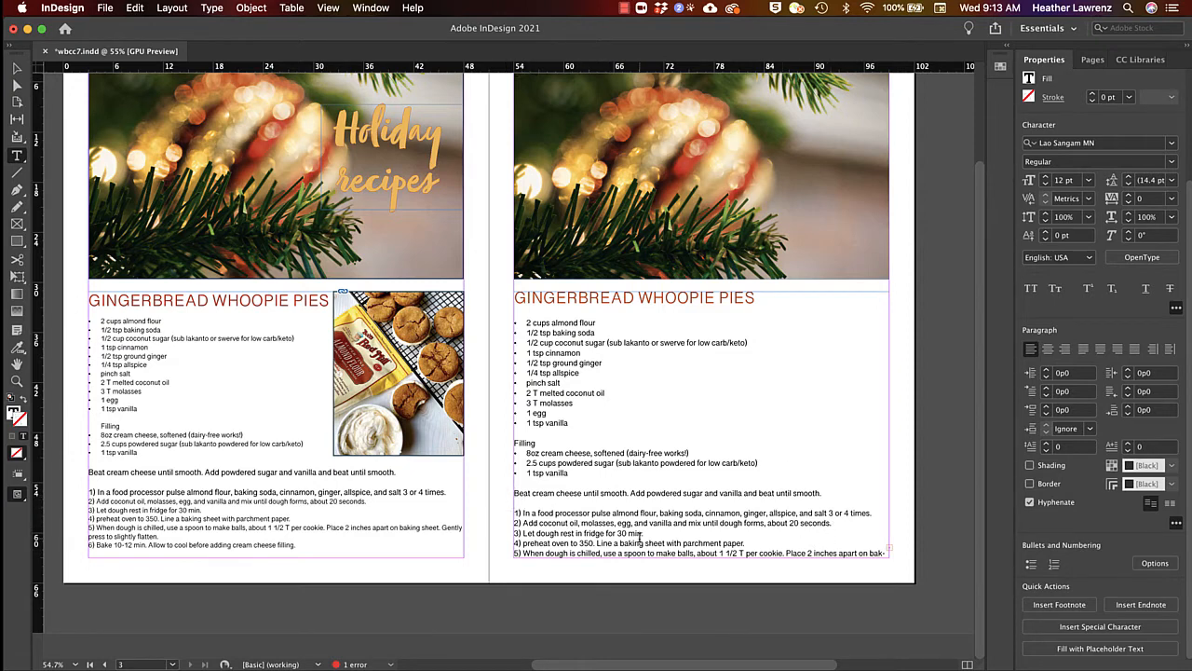
drag(515, 512, 894, 562)
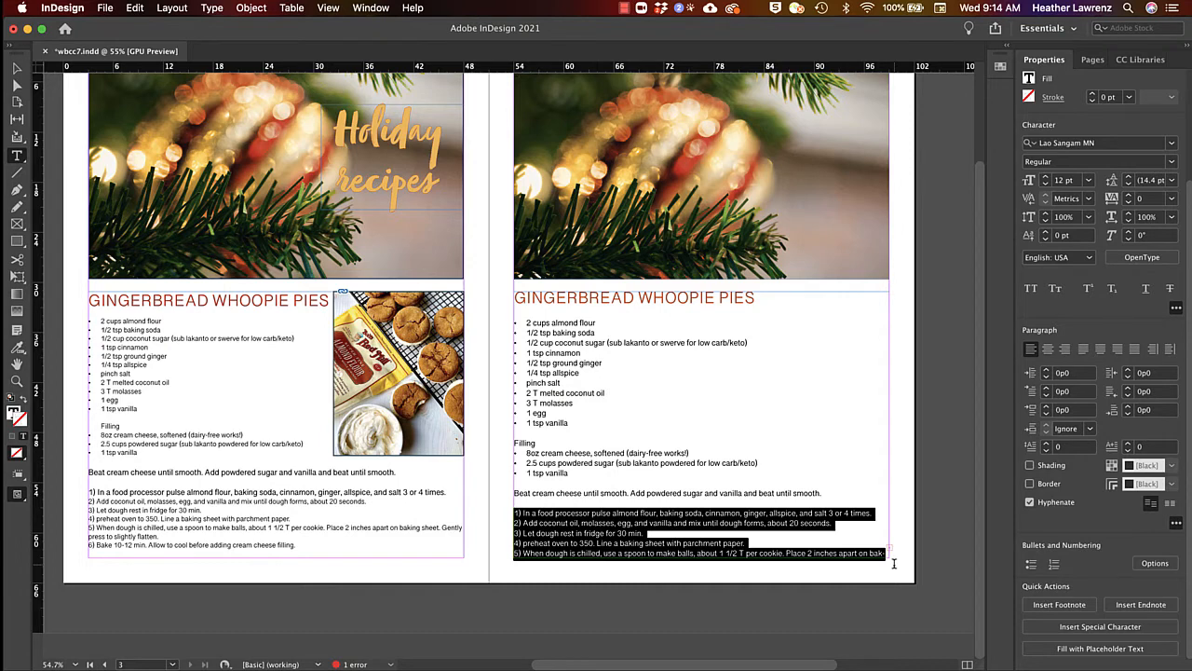
click(656, 457)
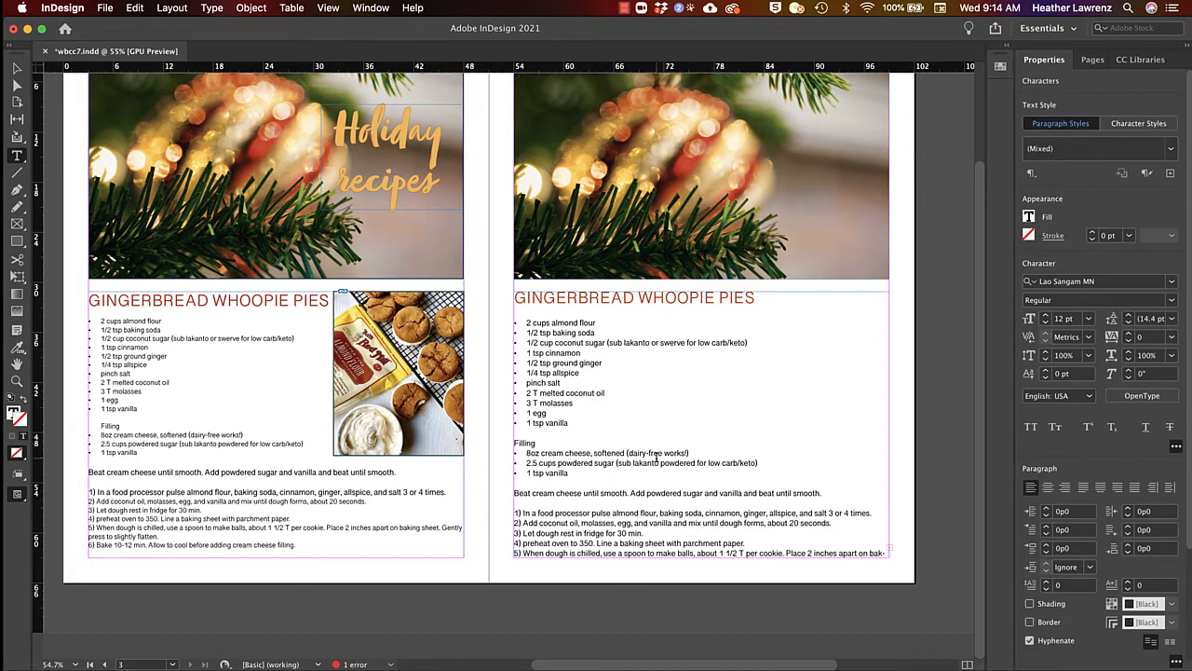
drag(585, 554, 643, 554)
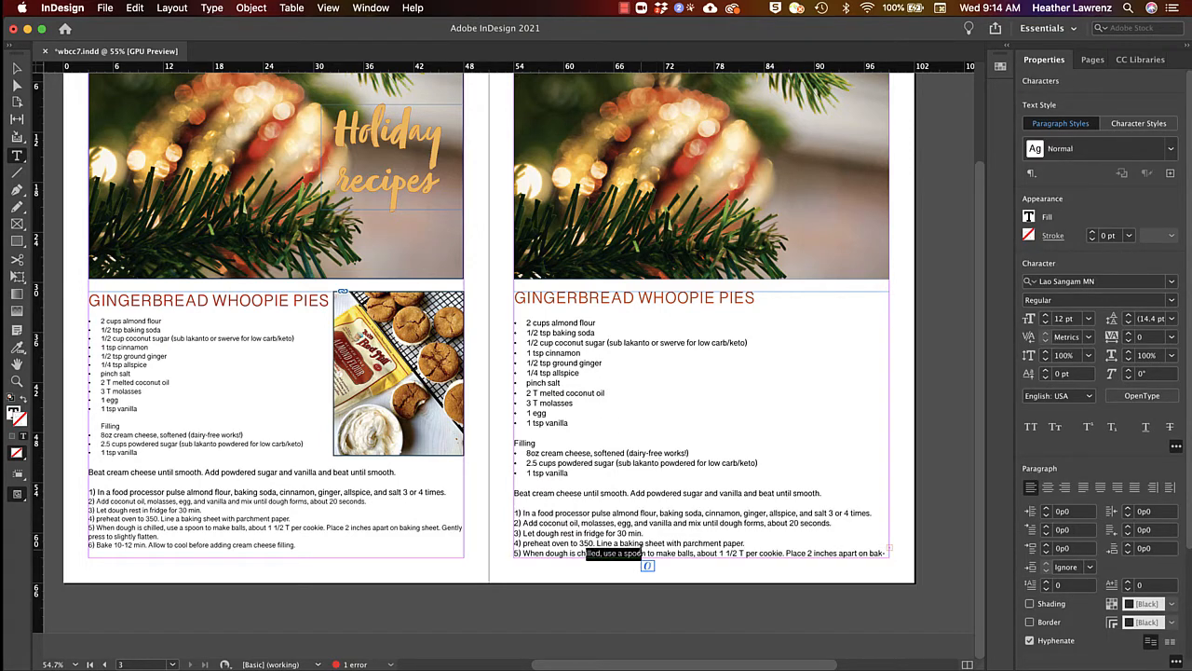
click(818, 498)
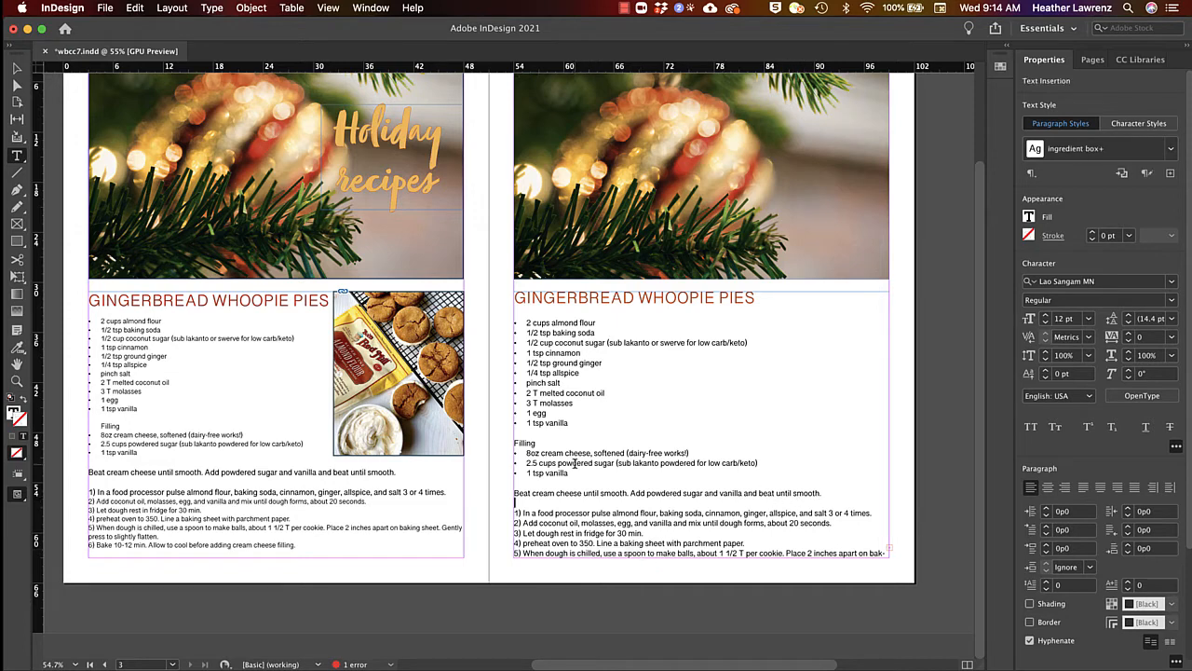
- Edit the ingredient box paragraph style to use a 10 pt font size and 10 pt leading
drag(520, 322, 574, 432)
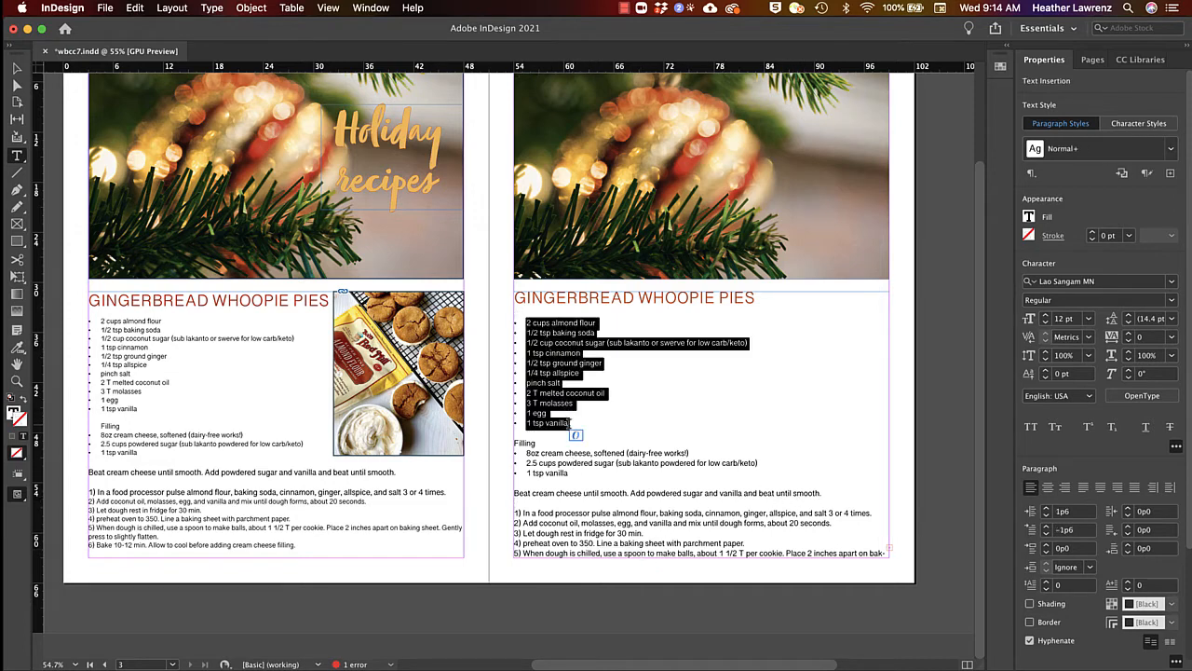
click(586, 332)
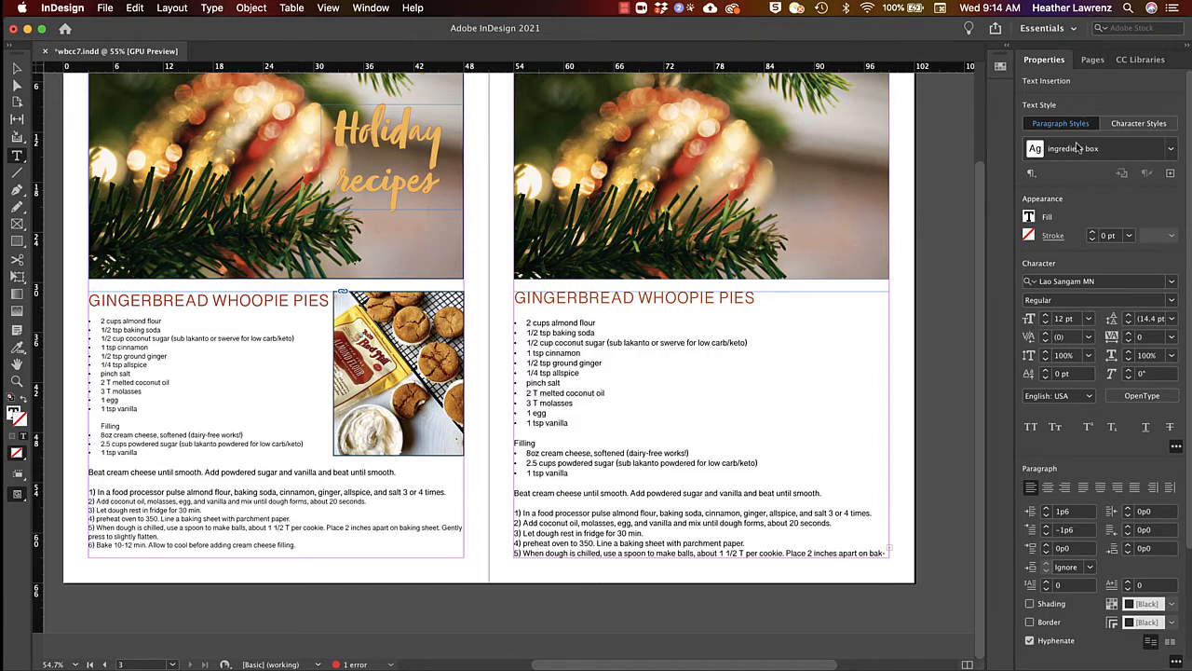
click(1172, 151)
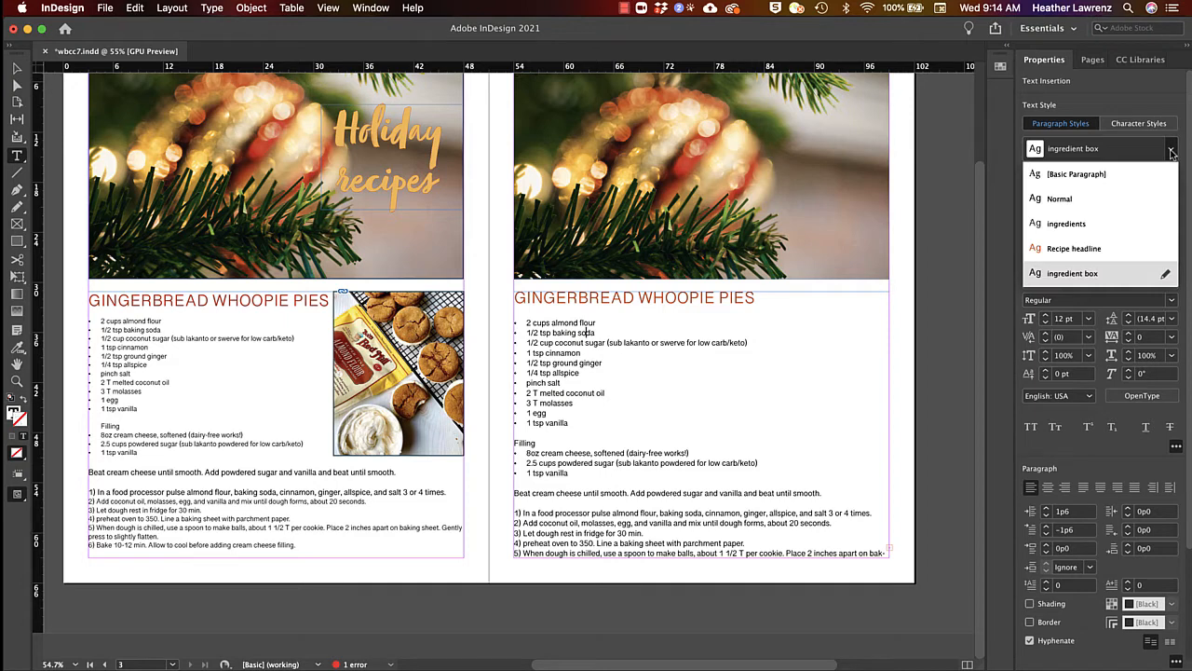
click(1165, 276)
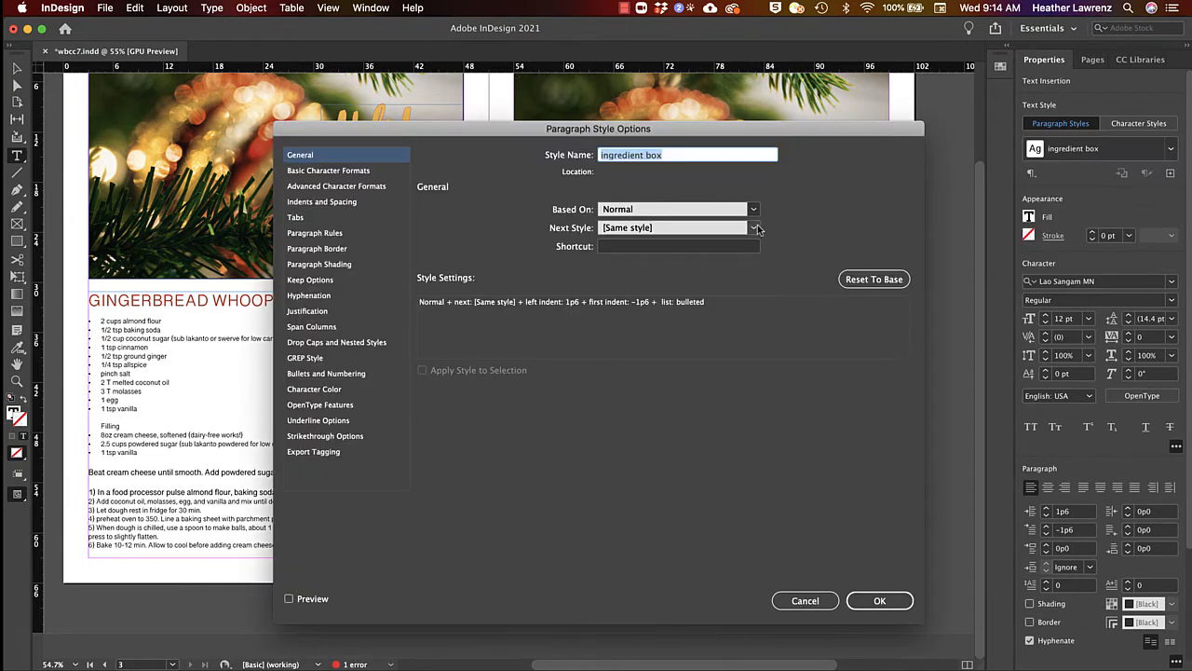
click(331, 173)
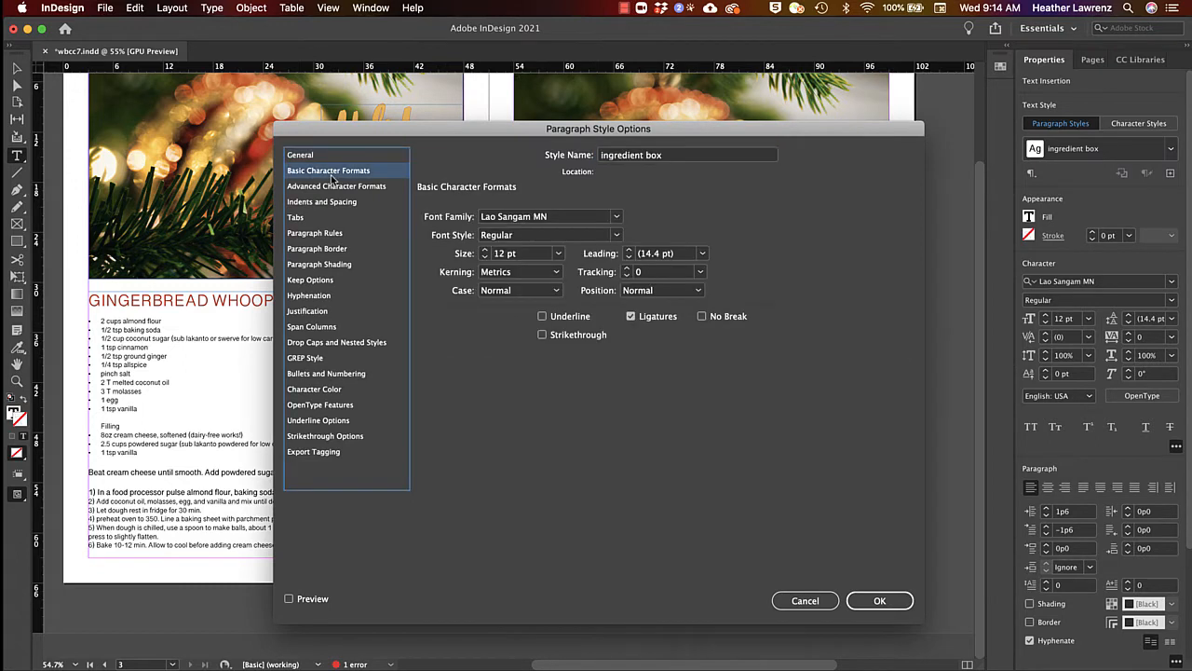
click(559, 255)
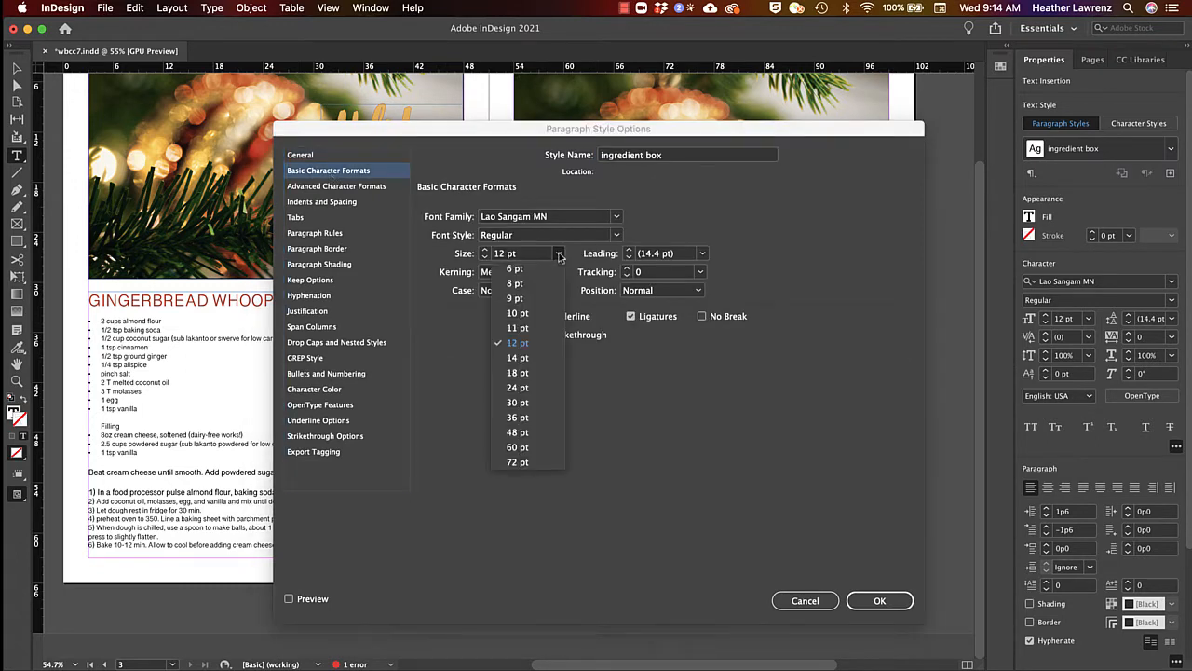
click(541, 316)
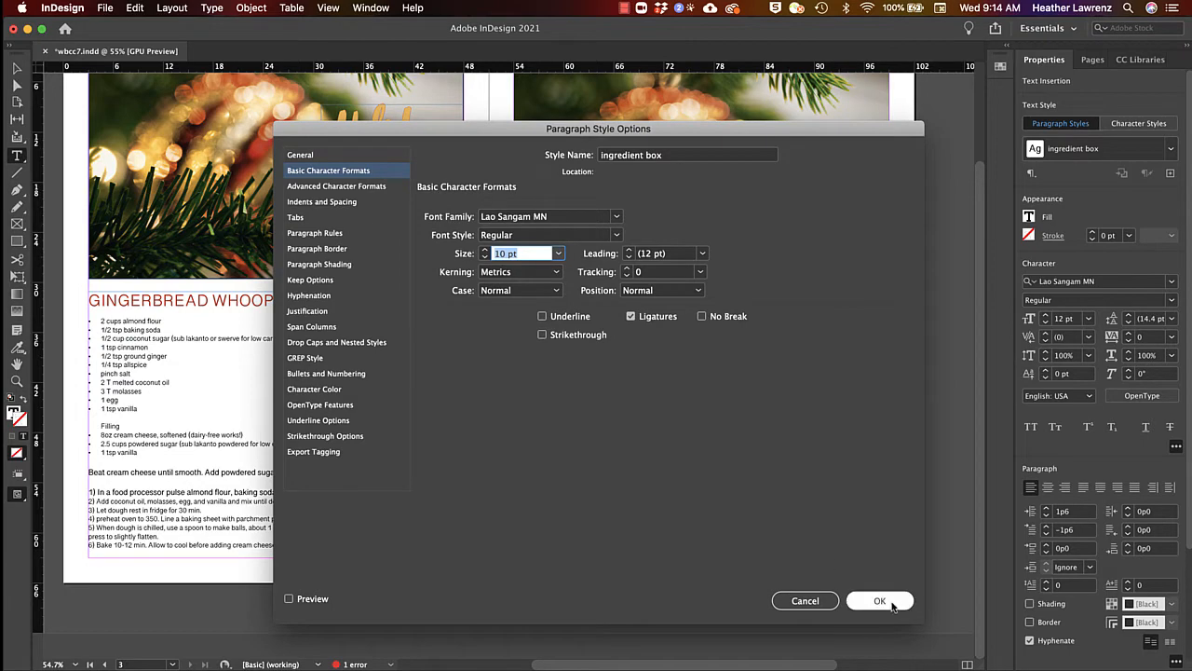
click(702, 254)
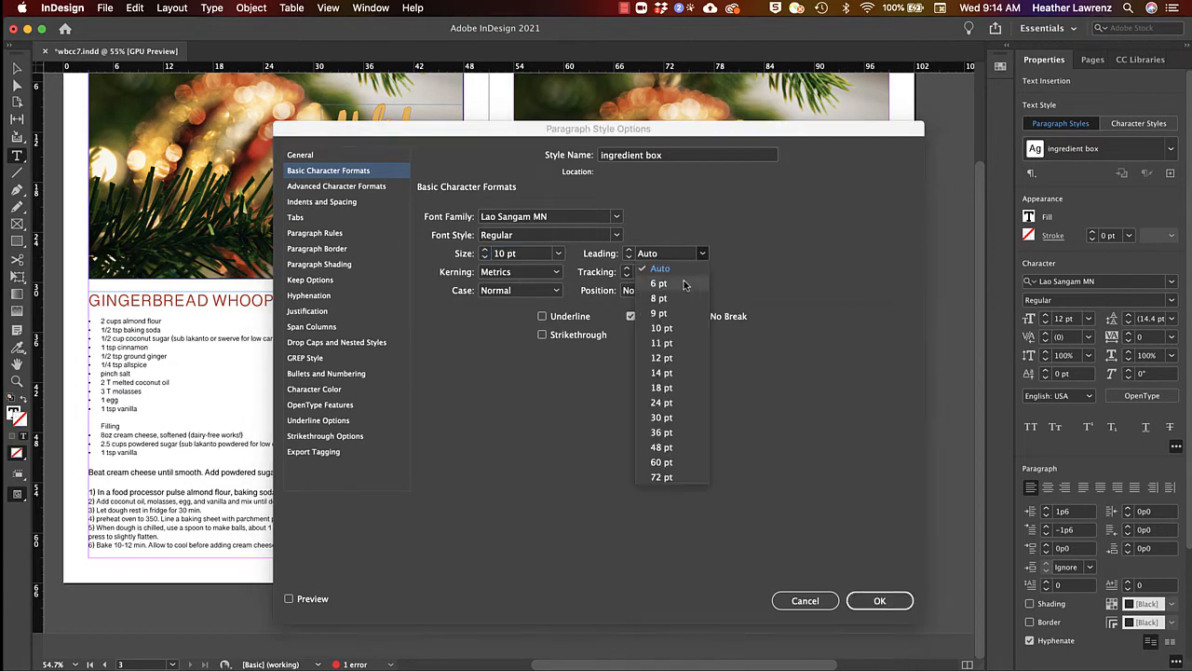
click(674, 332)
click(880, 600)
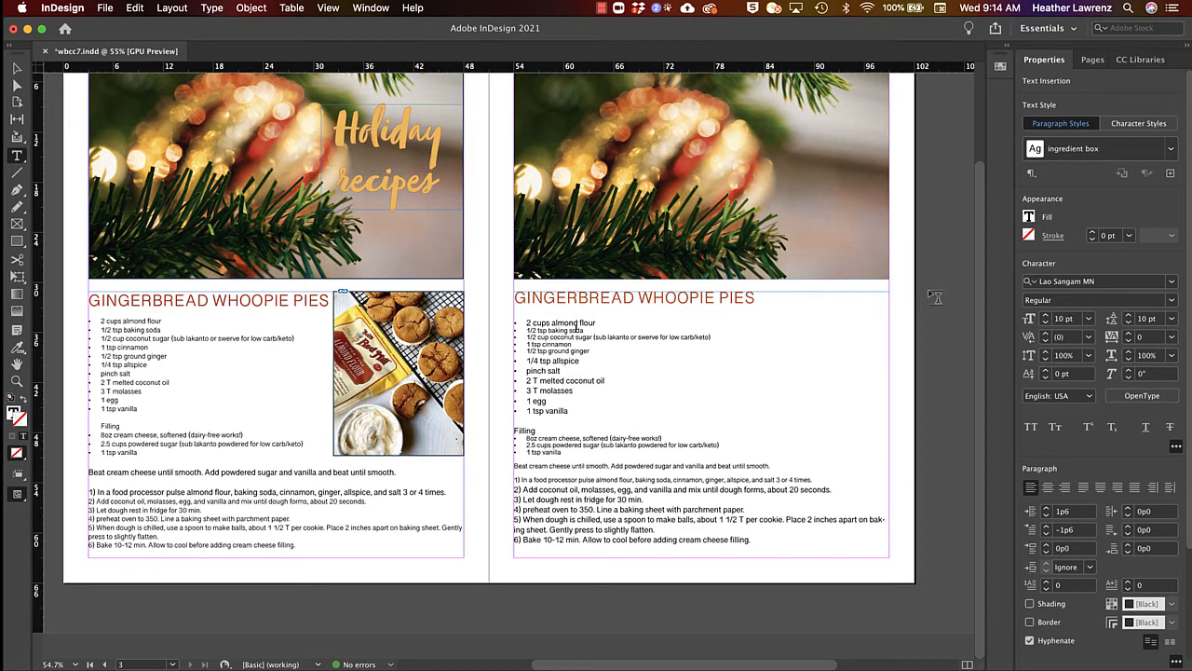
- Load the gingerbread whoopie pies image from the wbcc 7 folder for placing
click(17, 70)
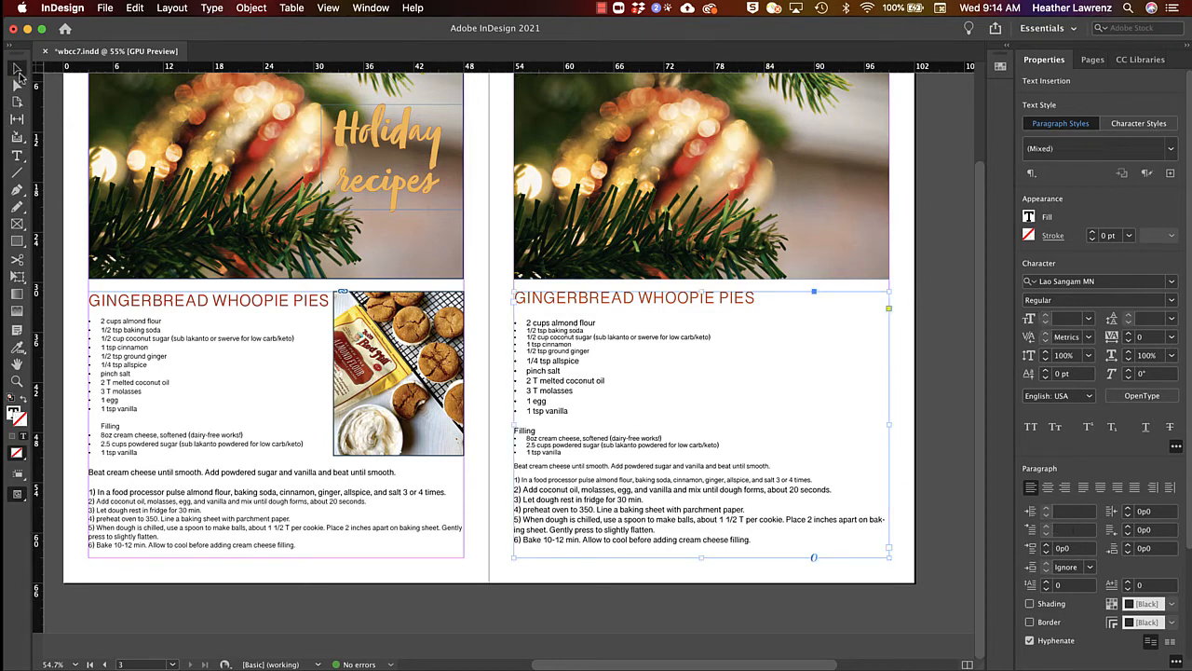
key(super+d)
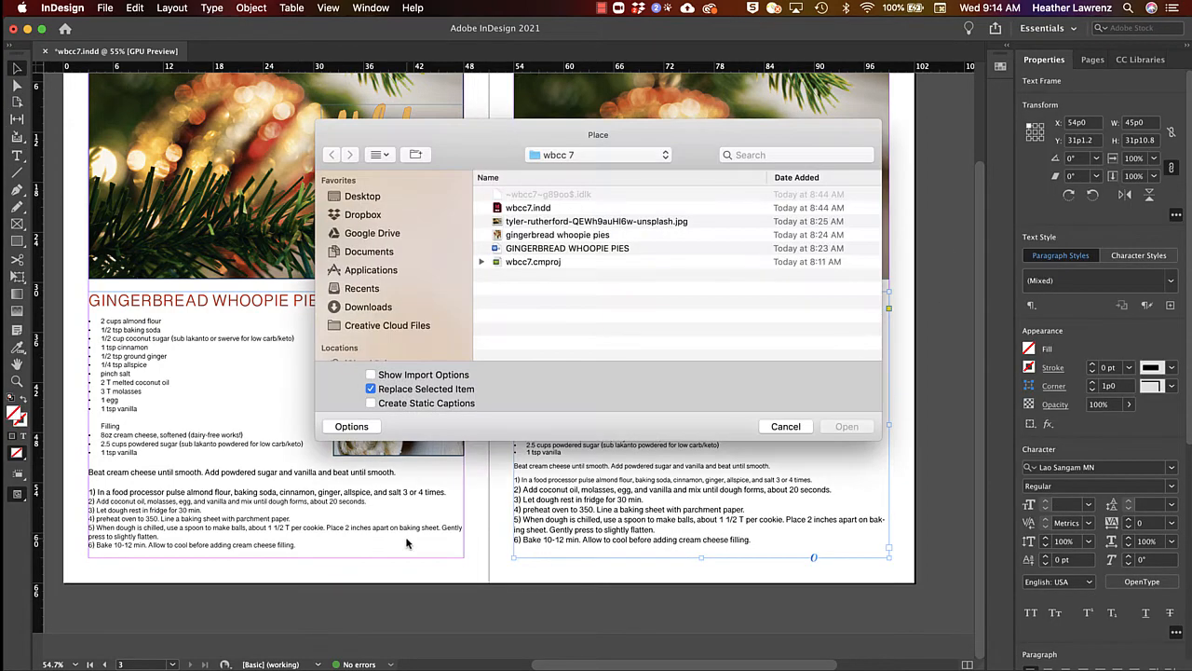
double_click(594, 234)
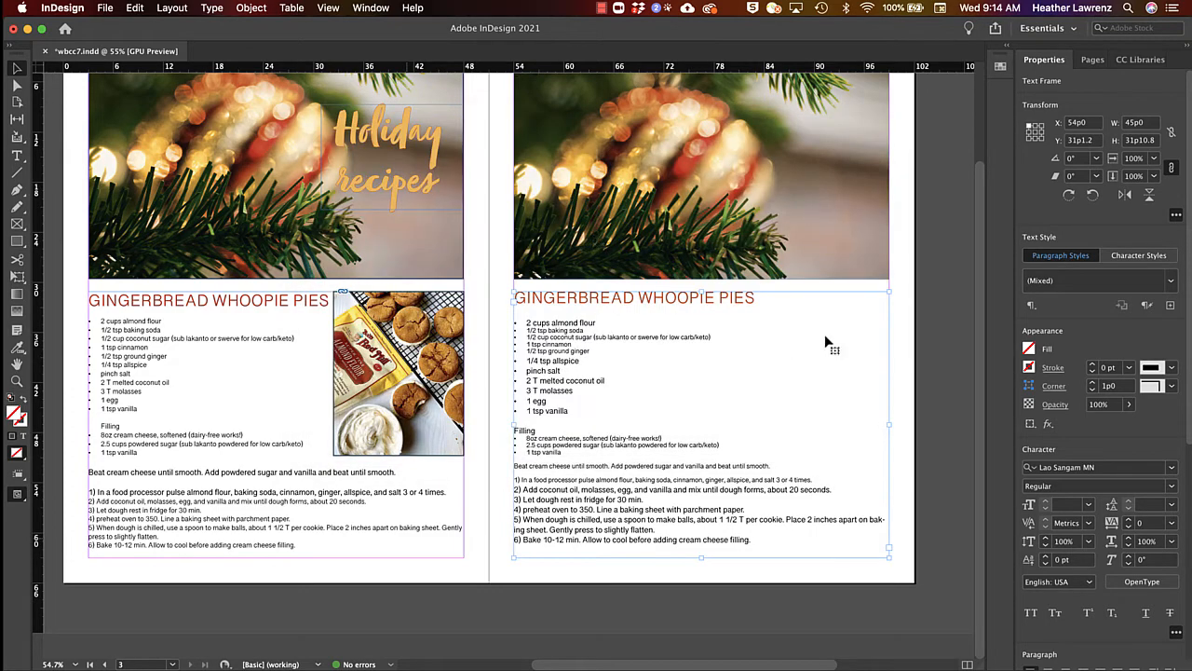
click(825, 343)
scroll(826, 343, right, 5)
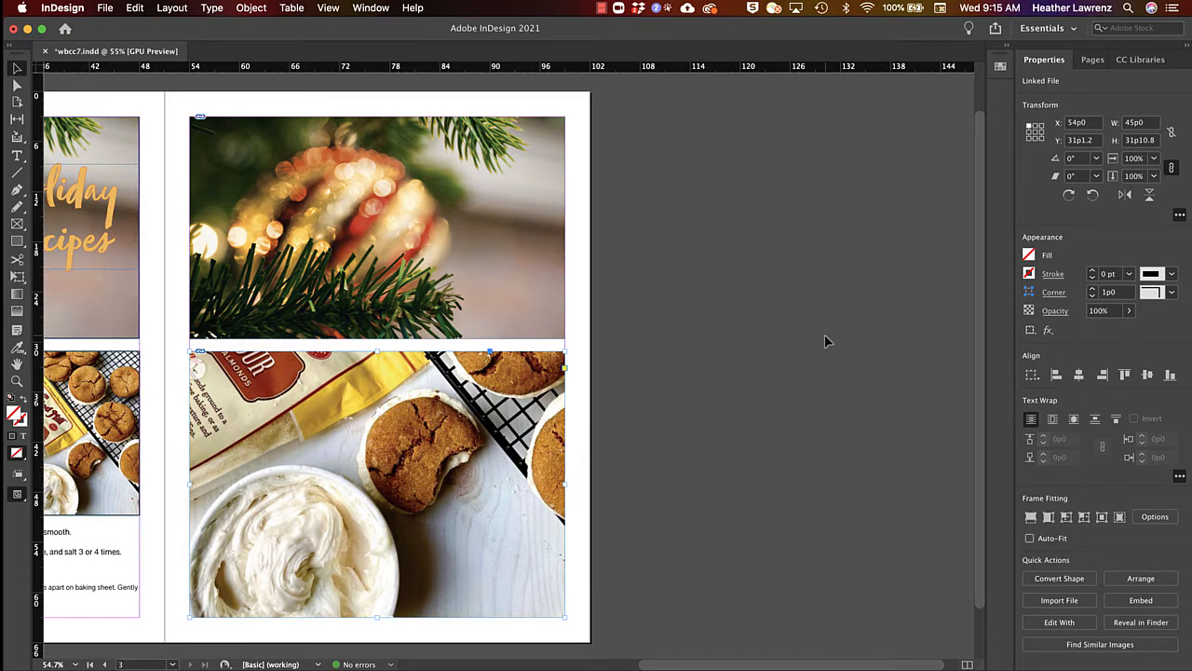
key(super+z)
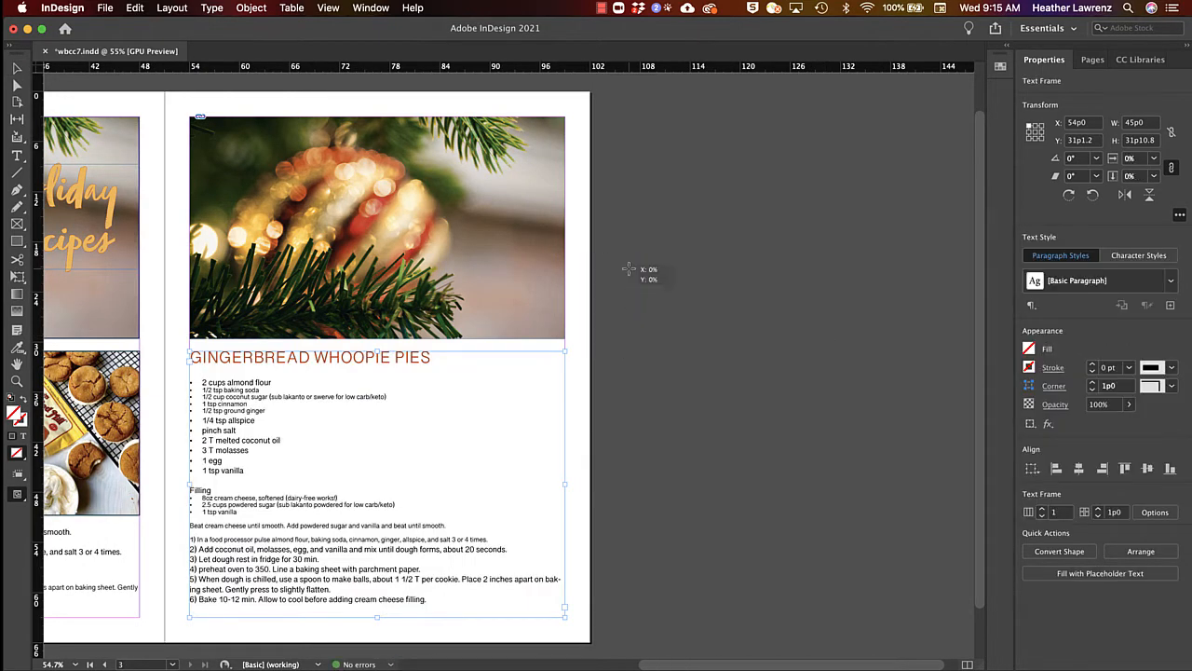
- Place the cookie photo as a separate image on page 3 and scale it to fit beside the ingredients, flush with the right margin
click(628, 268)
drag(765, 354, 471, 230)
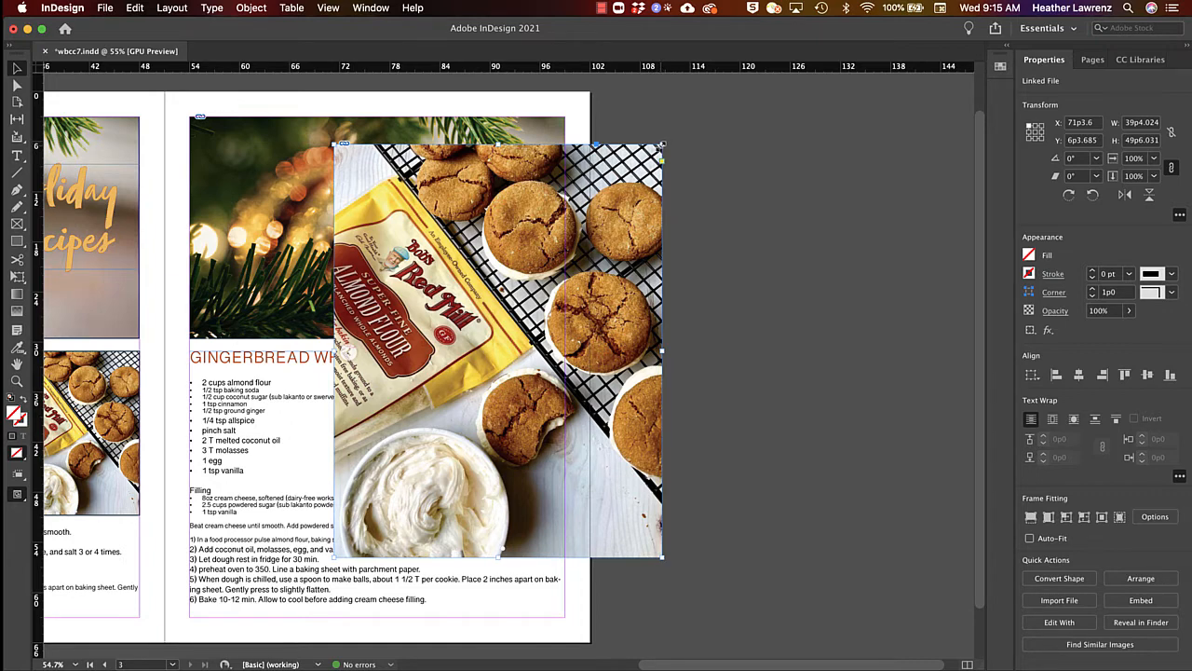
drag(662, 146, 497, 352)
drag(438, 398, 502, 401)
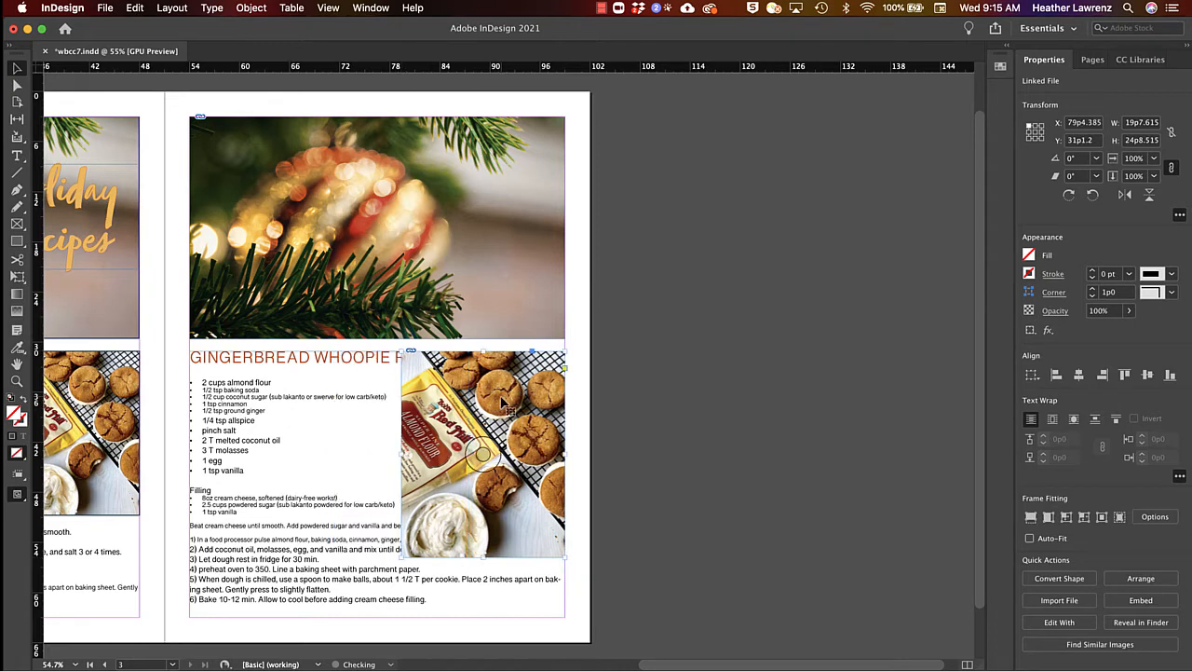
drag(400, 554, 437, 511)
click(669, 442)
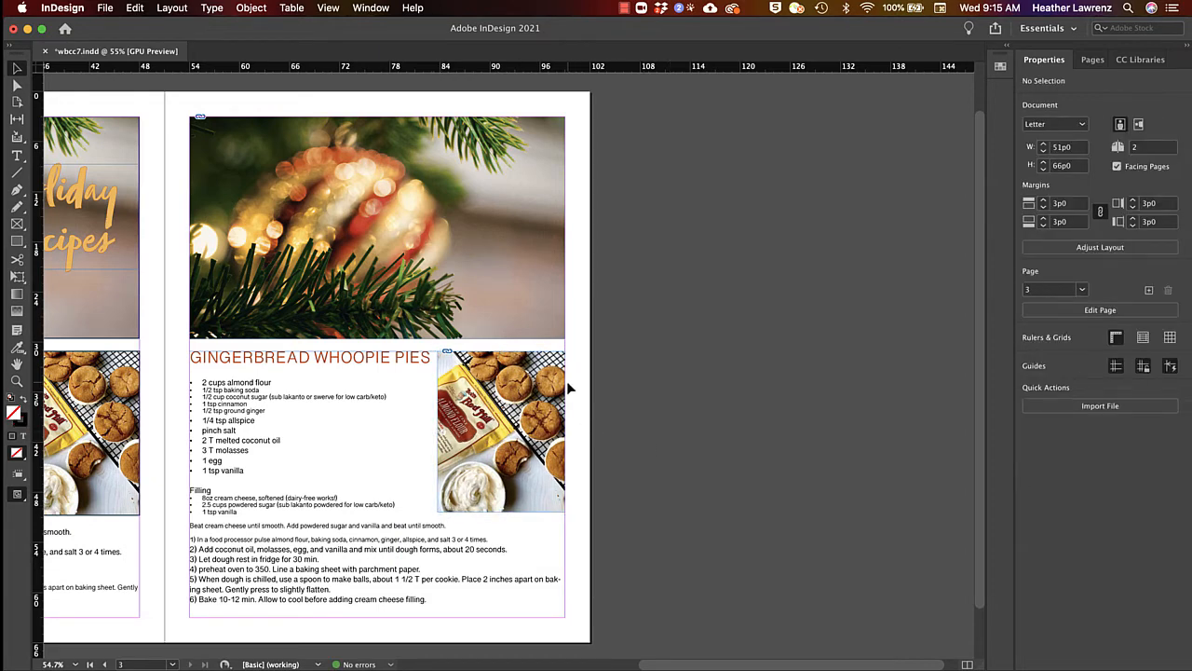
- Switch to the preview display and give both page 3 photos a black 0.5 pt stroke
key(w)
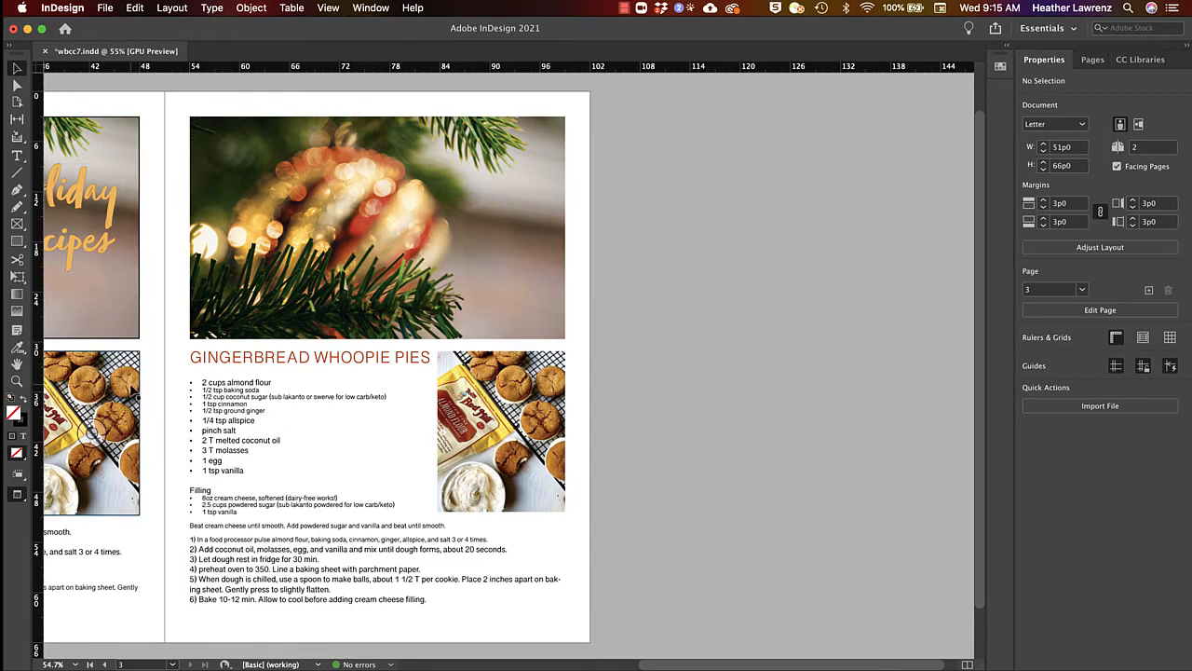
click(511, 297)
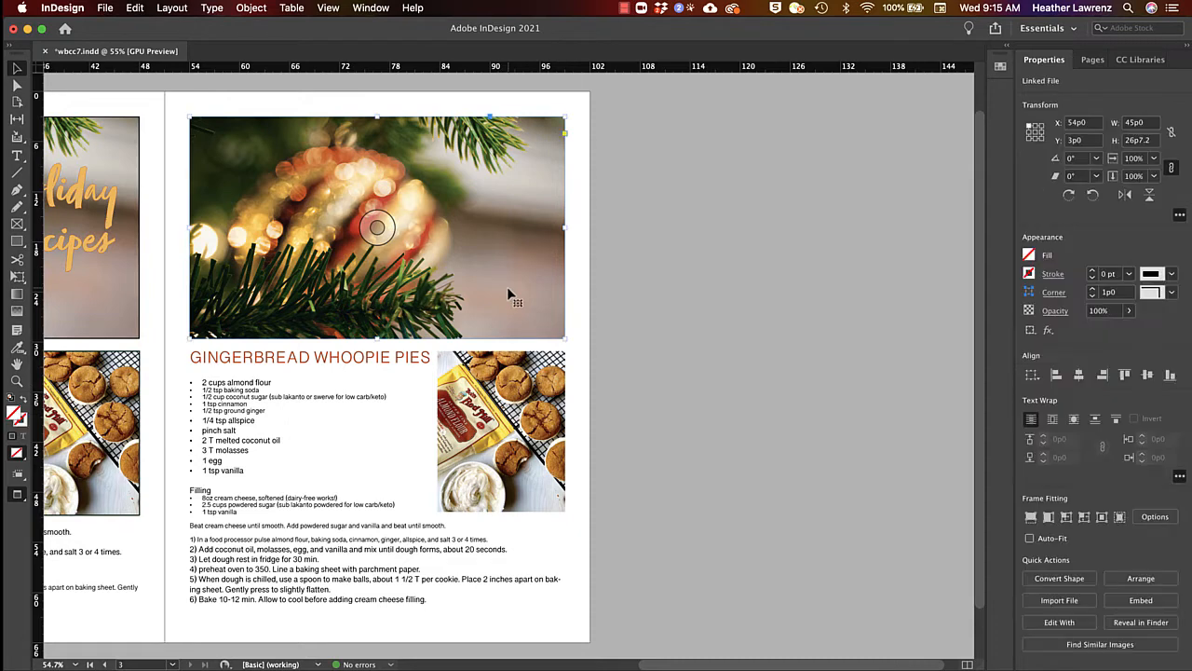
shift+click(503, 431)
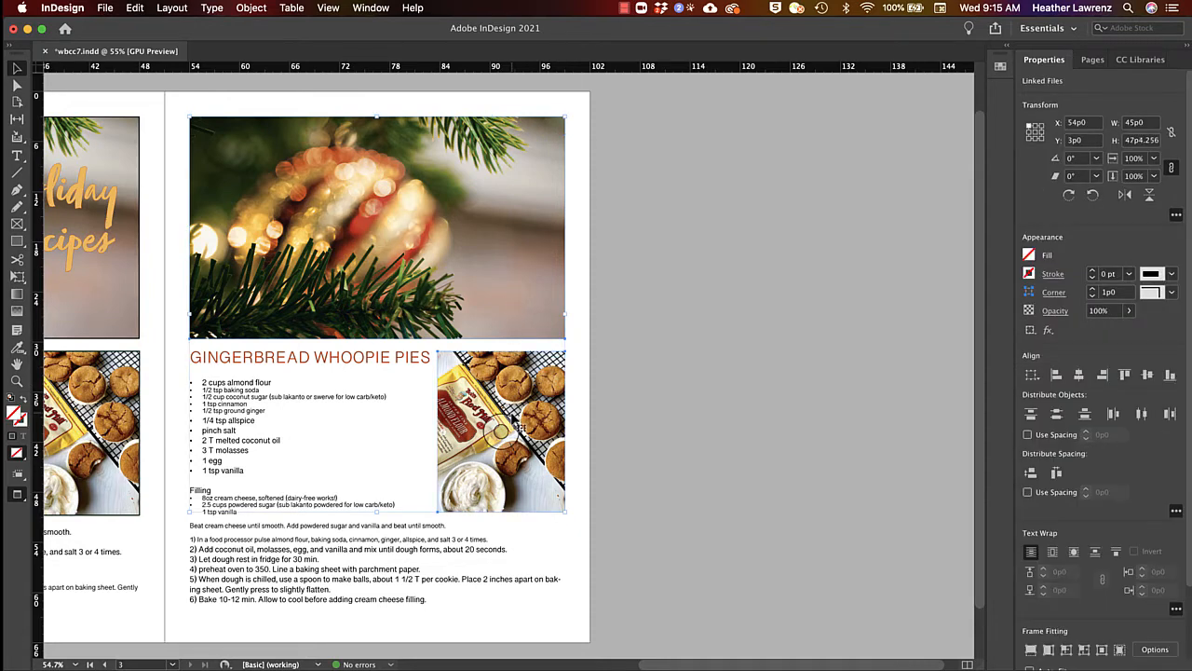
click(1030, 273)
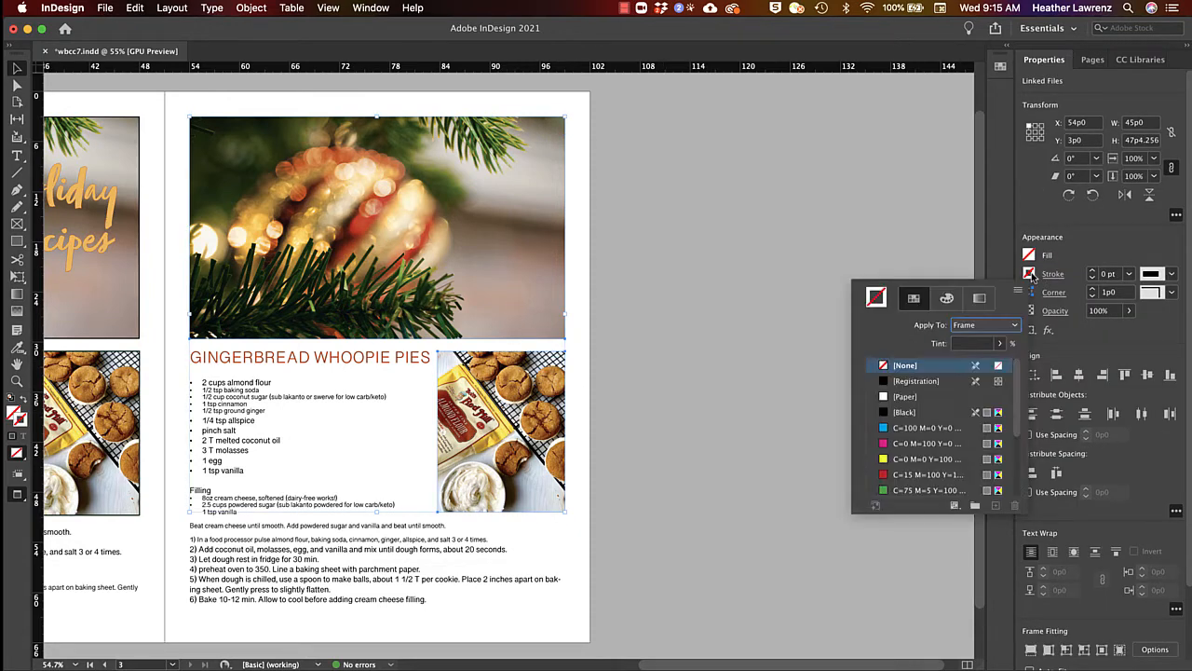
click(927, 414)
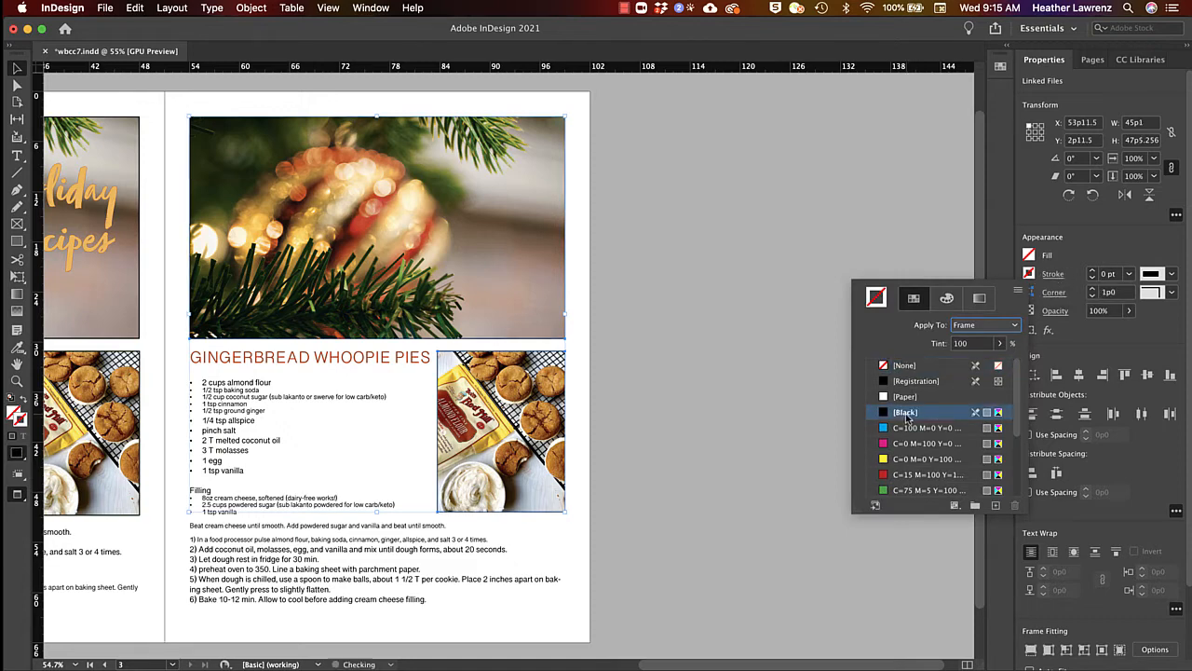
click(1108, 275)
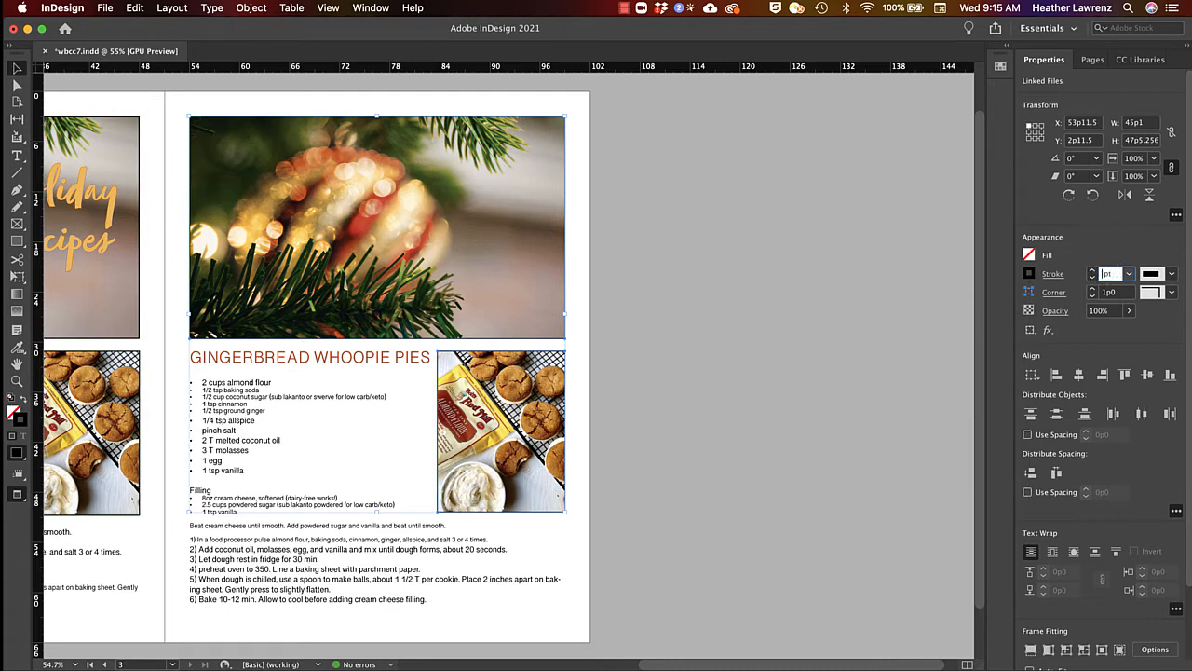
text(.5)
key(Return)
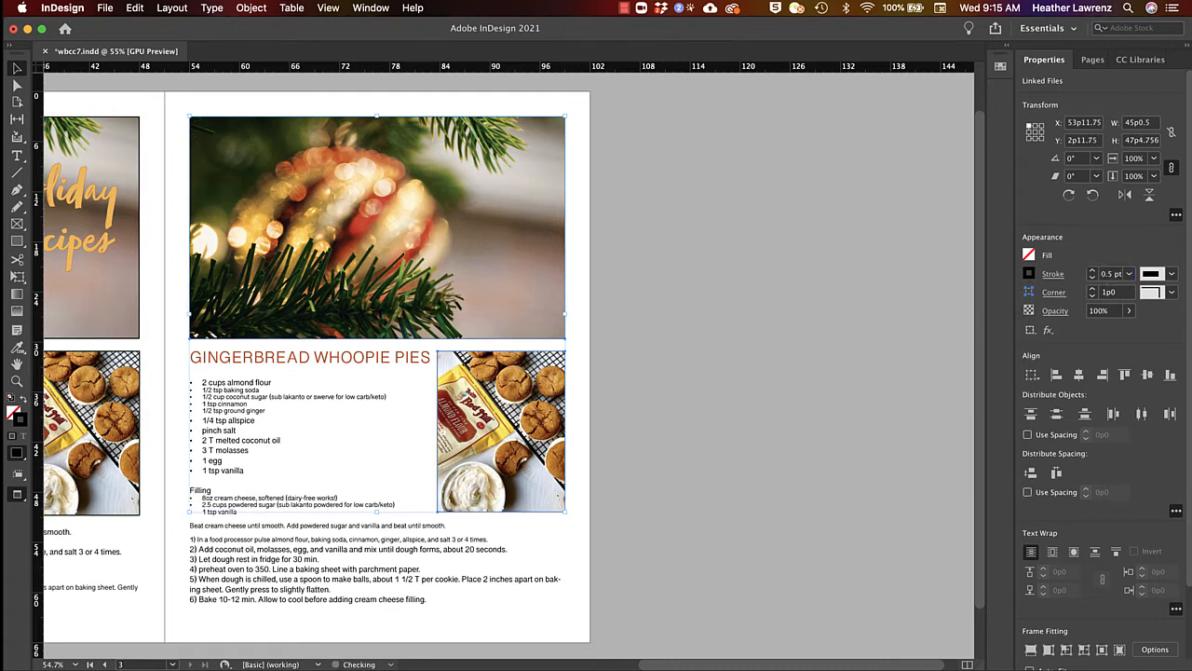
click(626, 458)
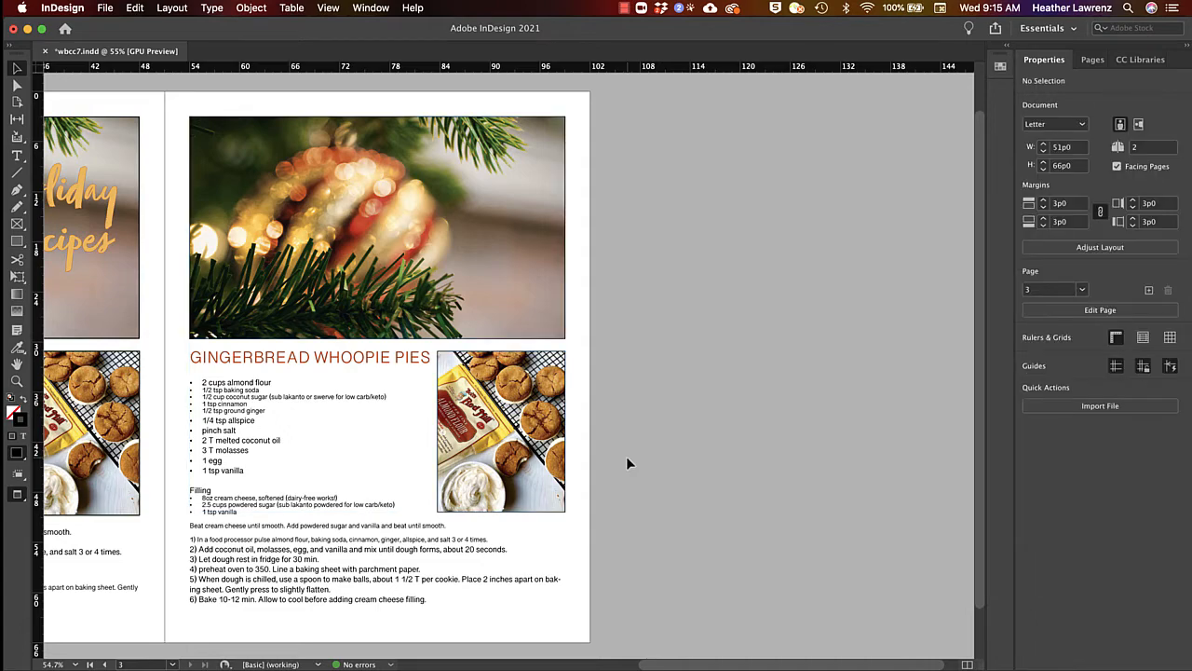
- Add a text frame about 24p2 by 18p4 beside page 3's top photo and enter the title "Holiday Recipes"
scroll(625, 458, down, 1)
scroll(626, 456, left, 5)
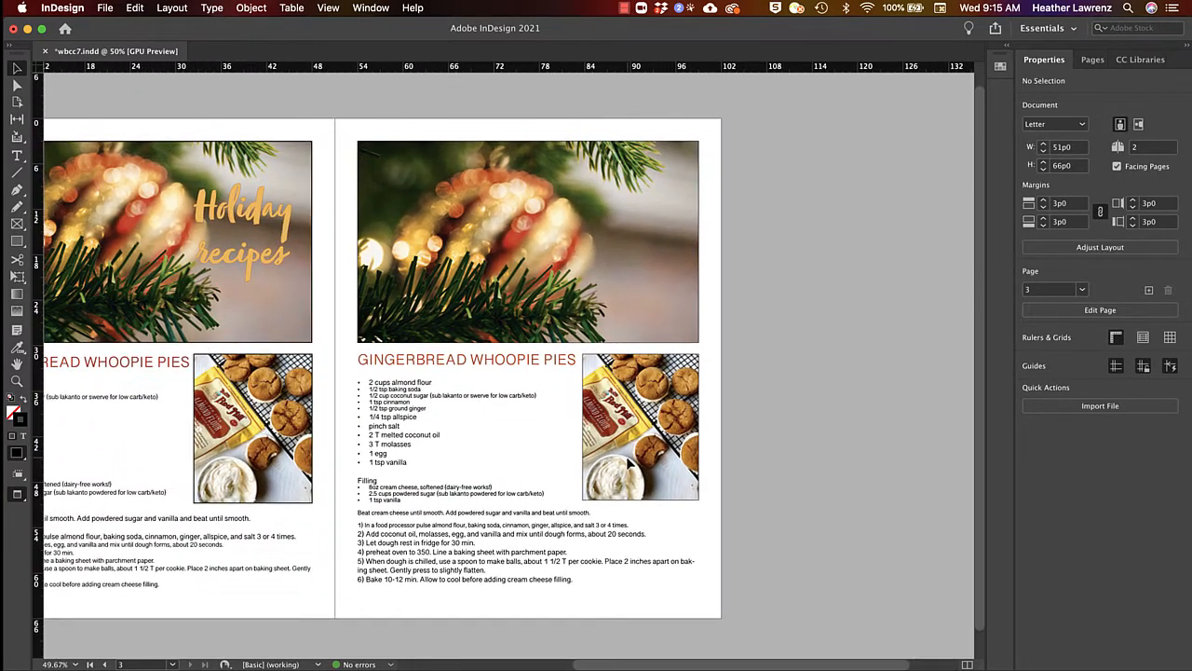
scroll(626, 459, up, 1)
scroll(626, 458, left, 1)
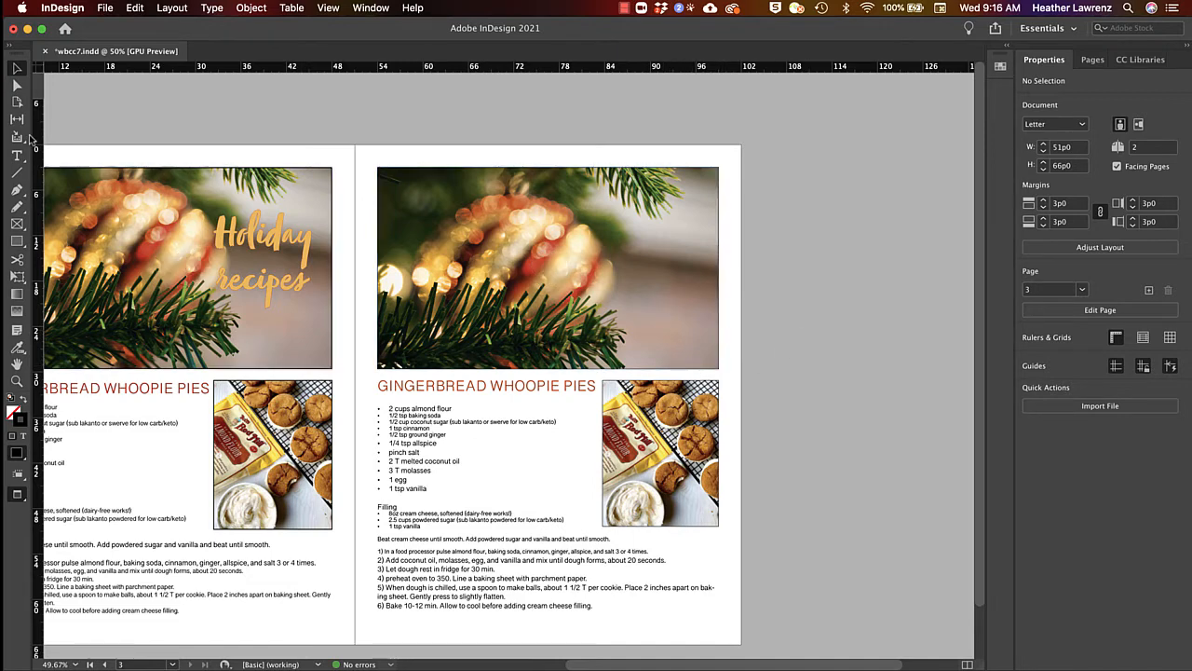
key(t)
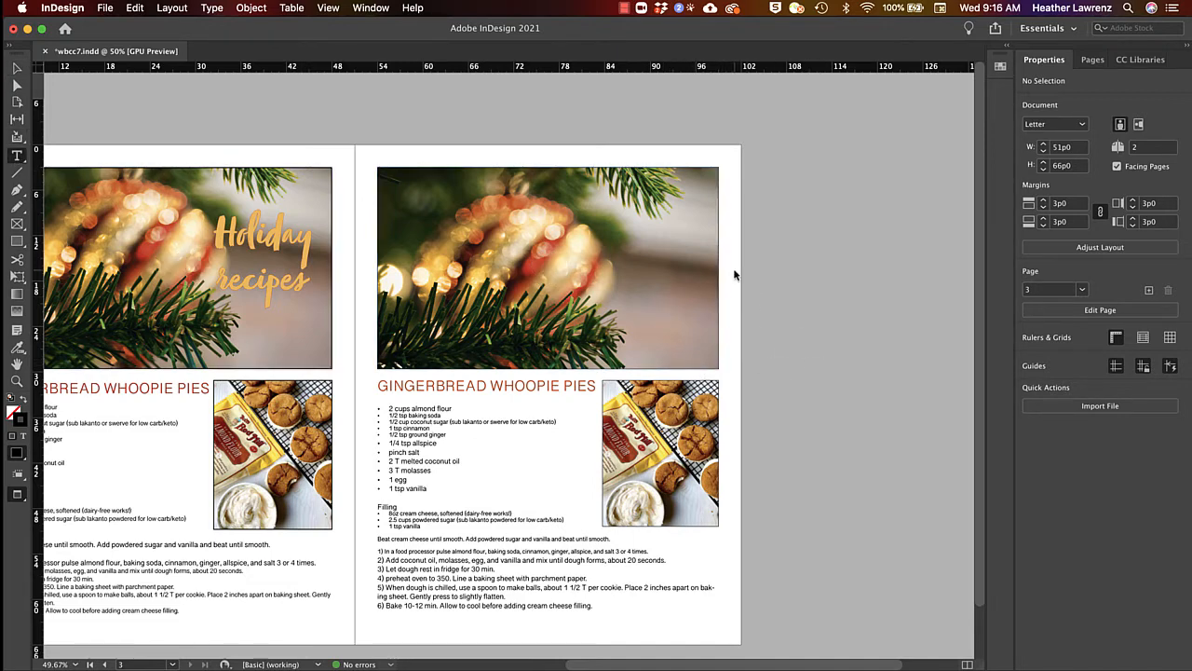
drag(736, 247, 919, 387)
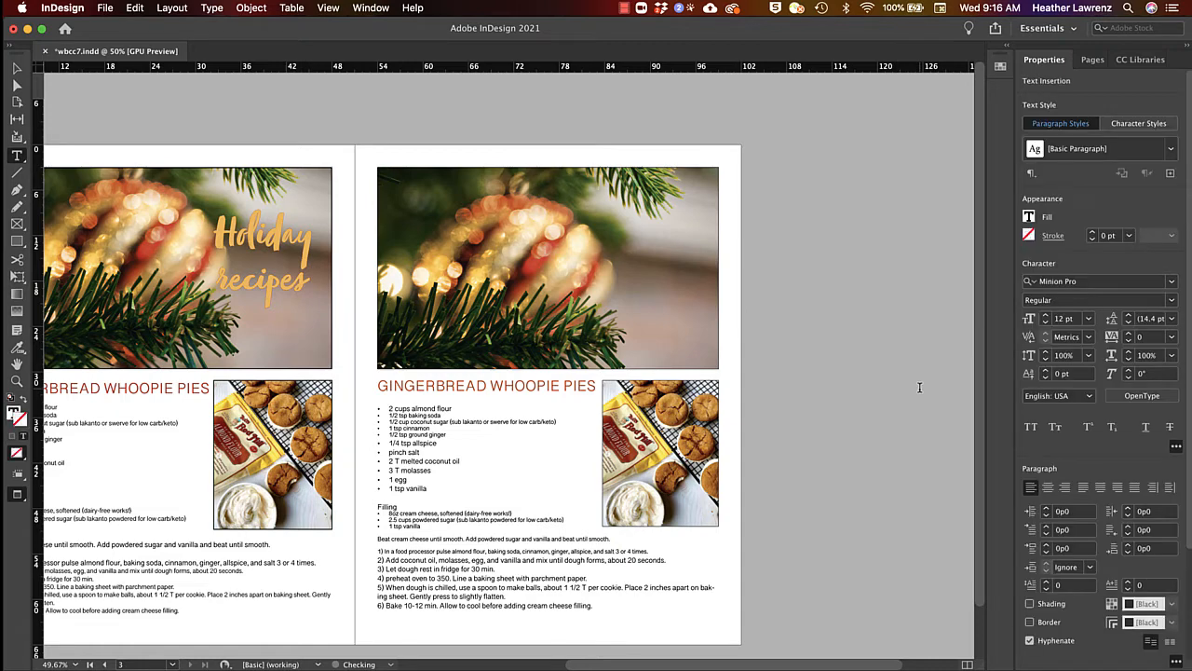
text(Holiday Recipes)
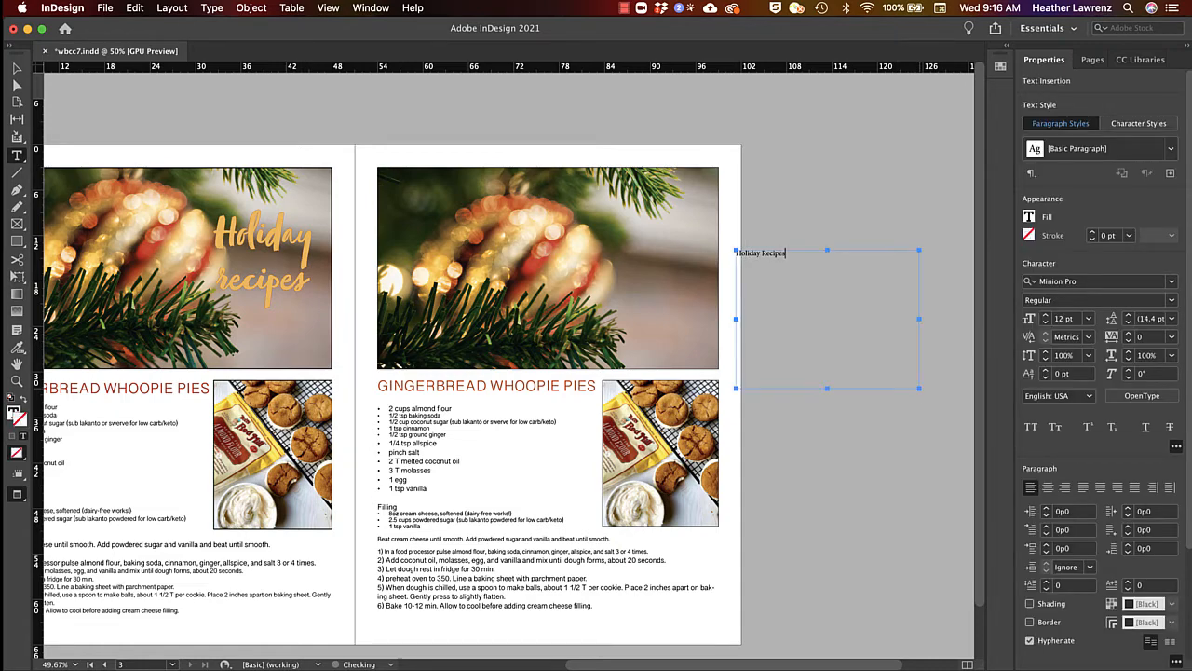
- Filter the fonts to script faces, then set the title text to Voltage at 72 pt
key(super+a)
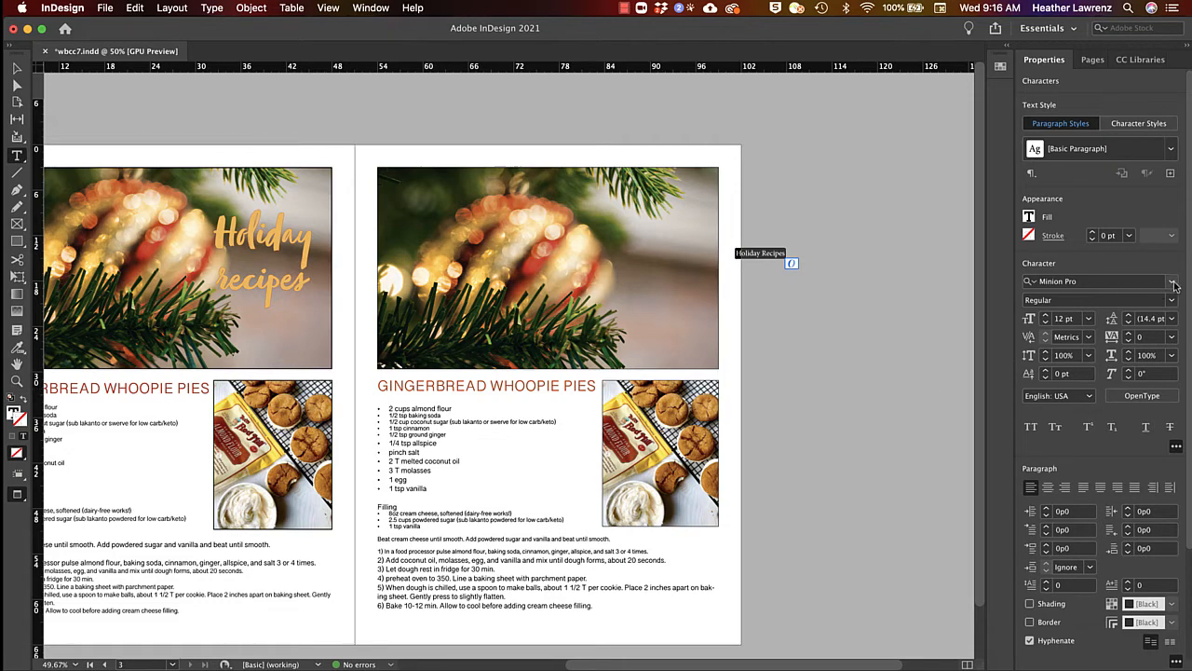
click(1172, 280)
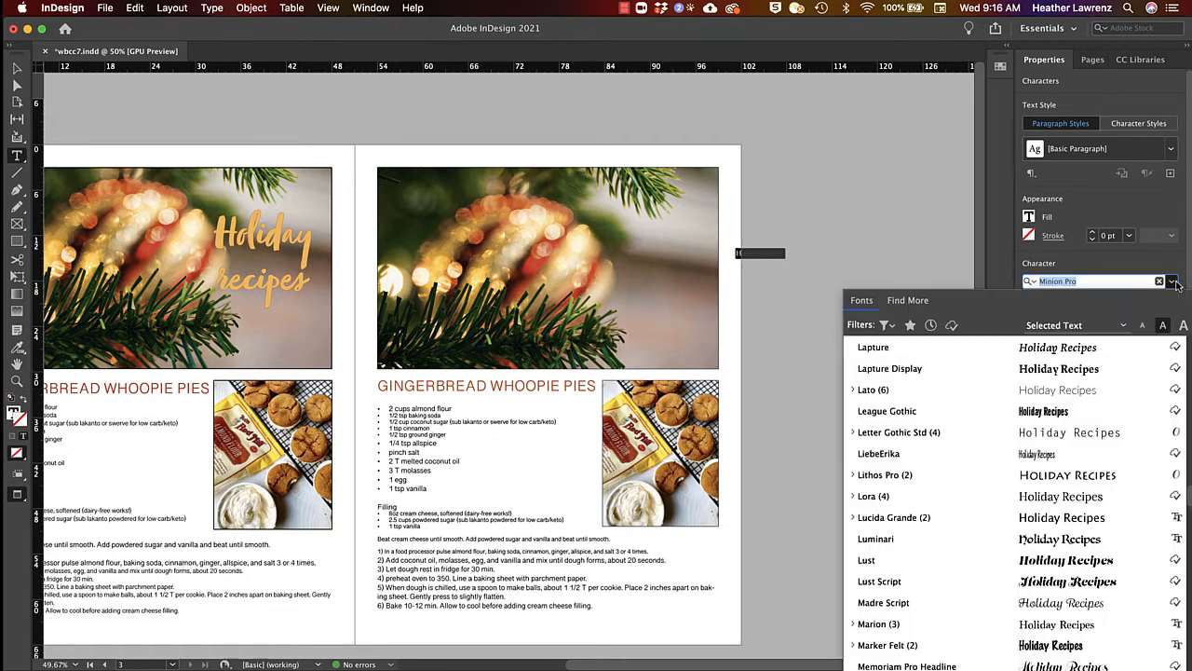
click(887, 325)
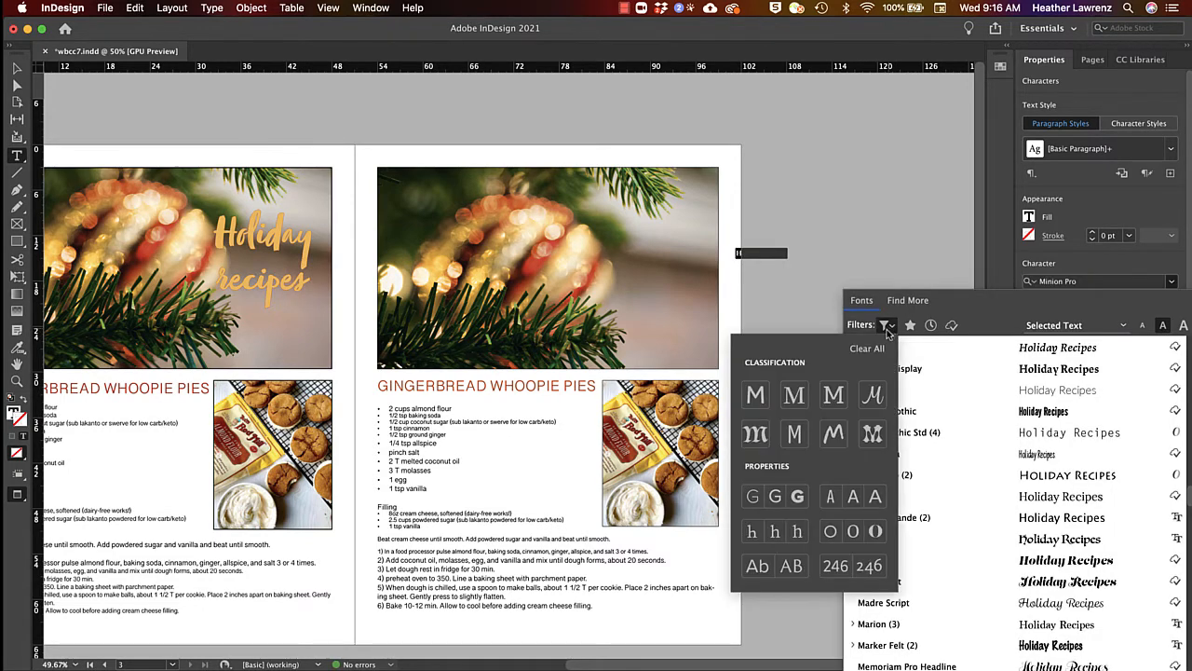
click(873, 396)
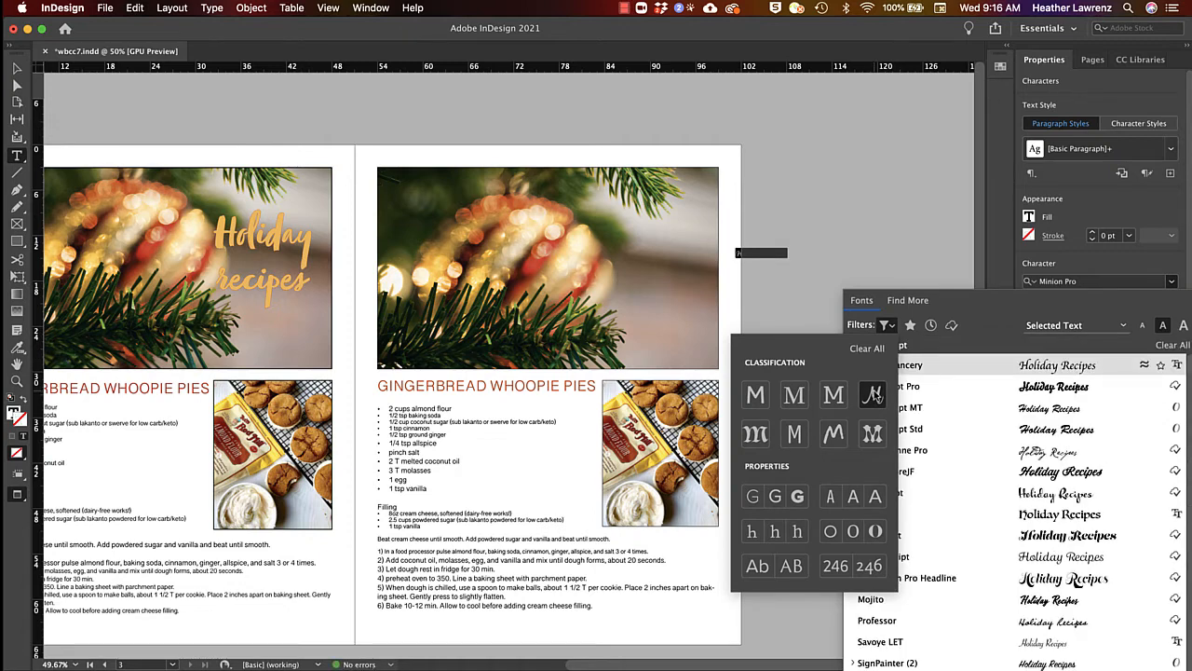
click(996, 310)
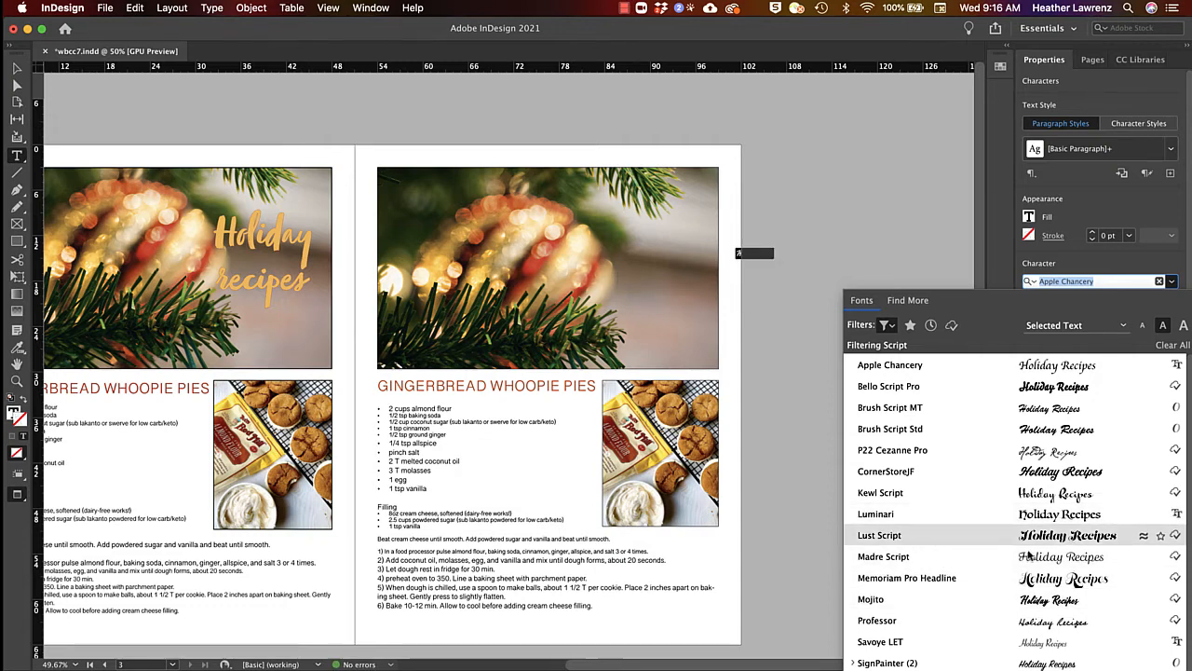
key(Escape)
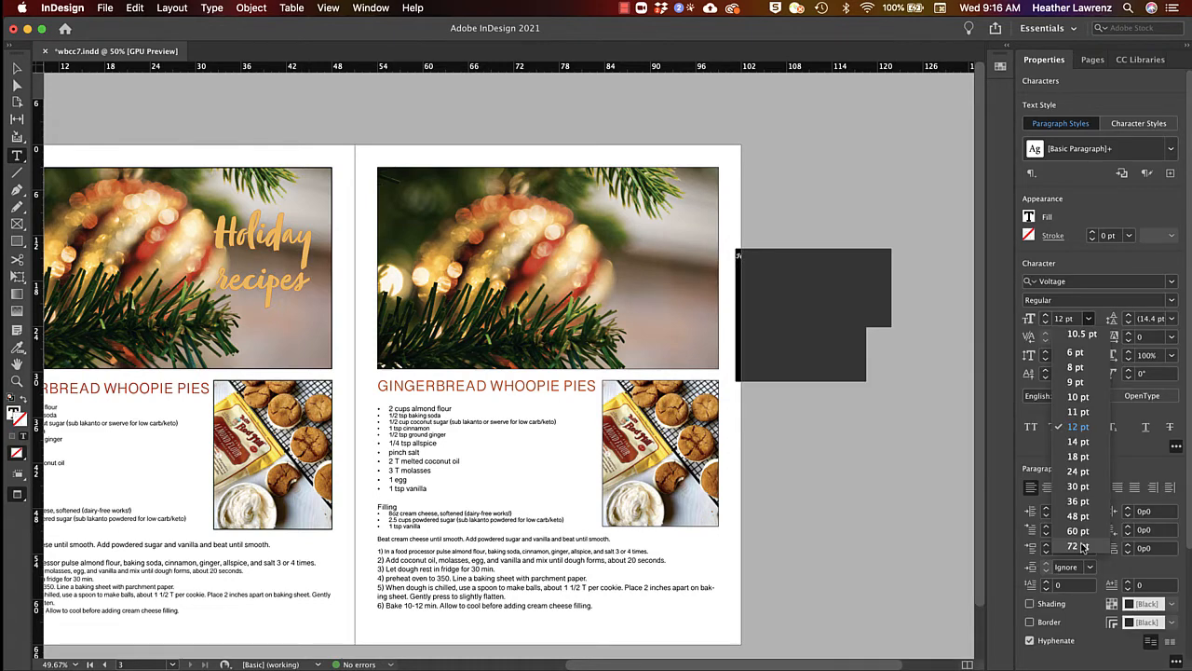
- Widen the title frame to about 54p6 across page 3's top photo and fill its text with Muted_Theme's gold C=5 M=31 swatch
click(16, 63)
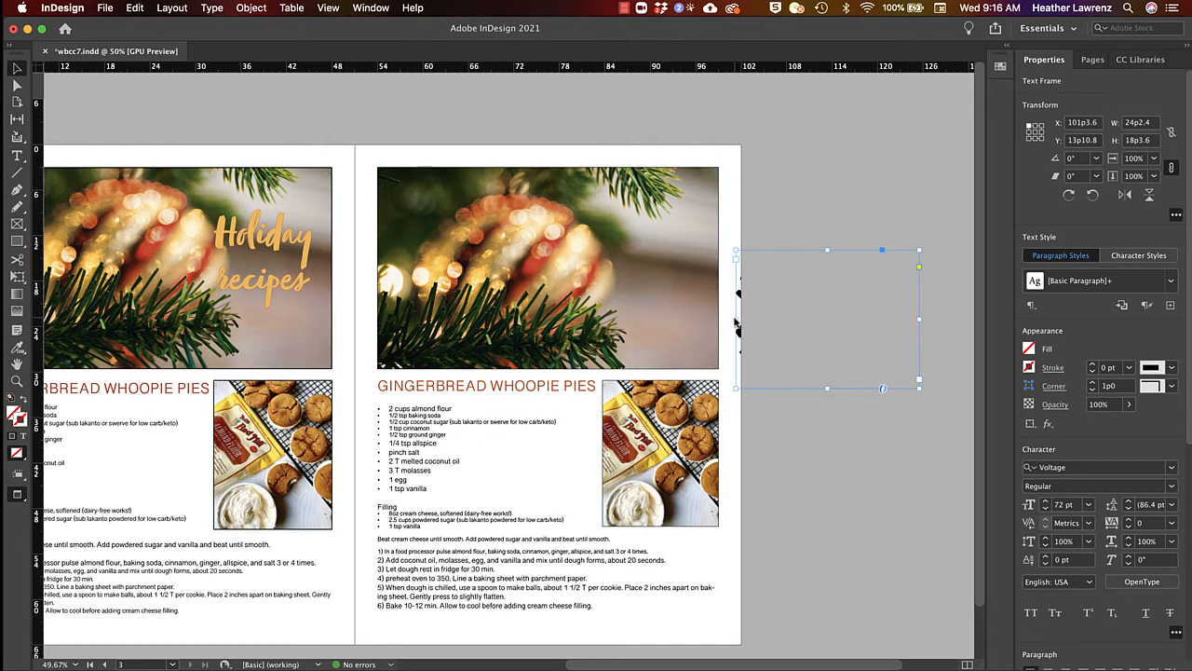
drag(734, 317, 506, 318)
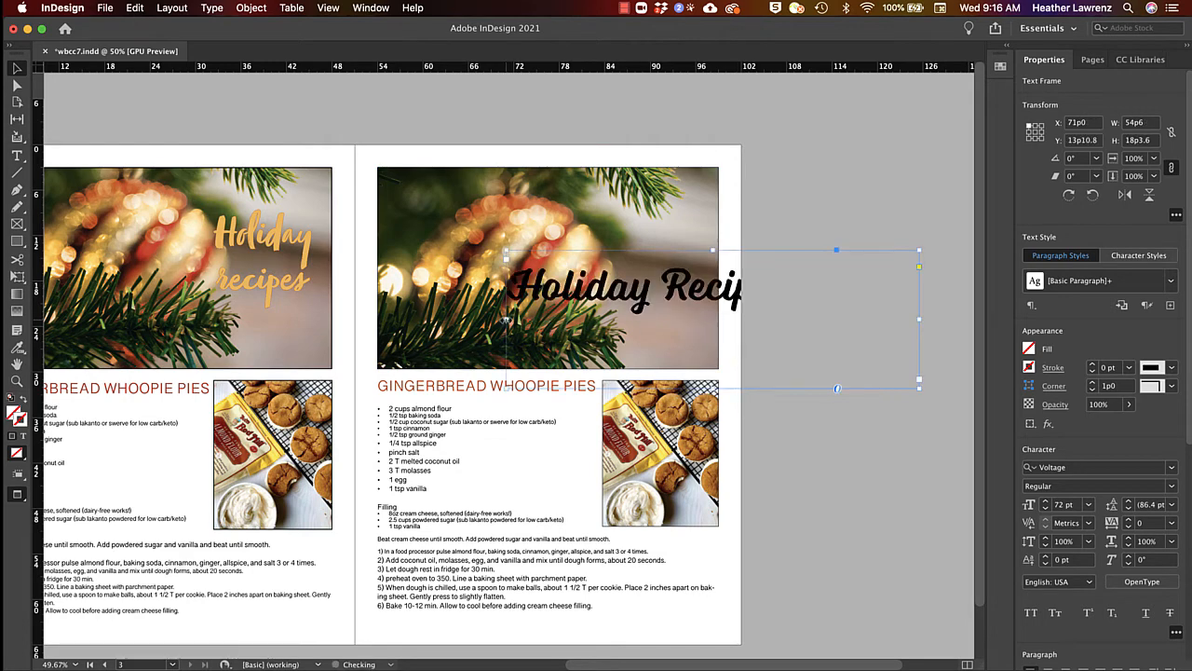
double_click(633, 291)
key(super+a)
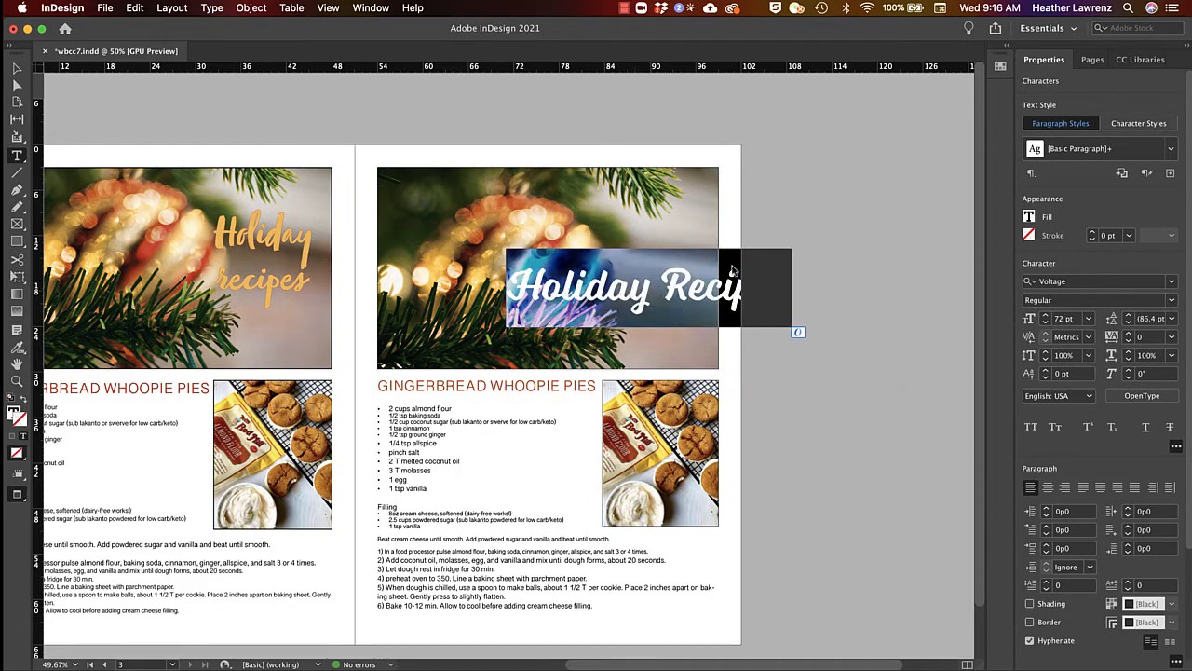
click(1029, 217)
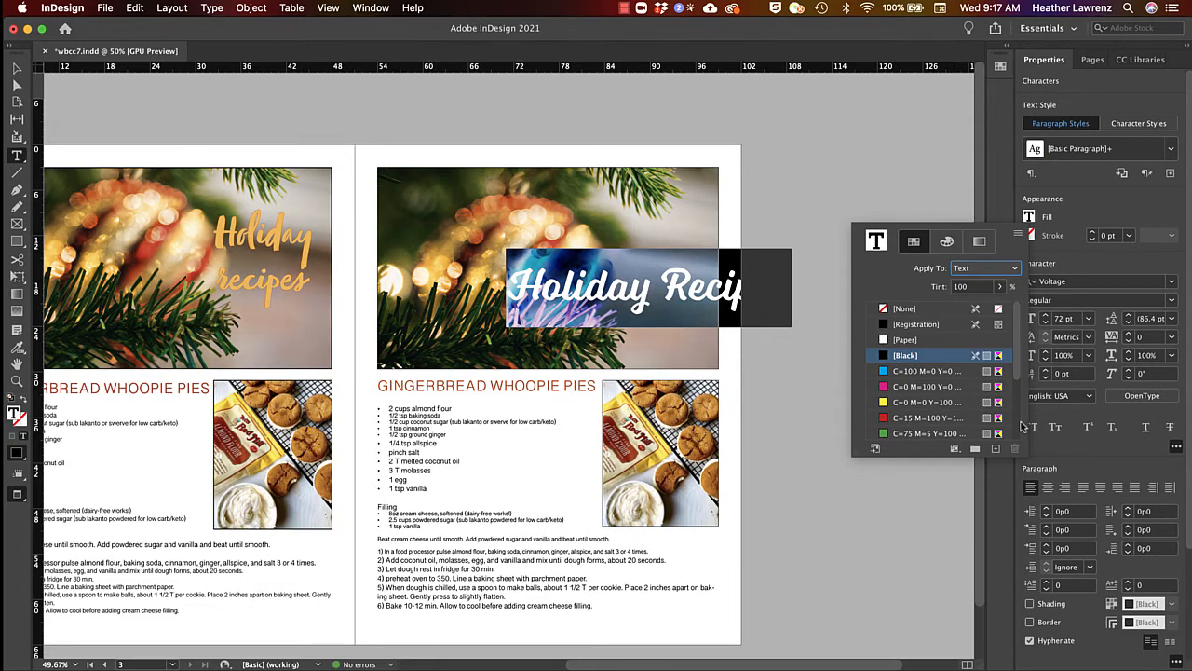
scroll(1018, 425, down, 5)
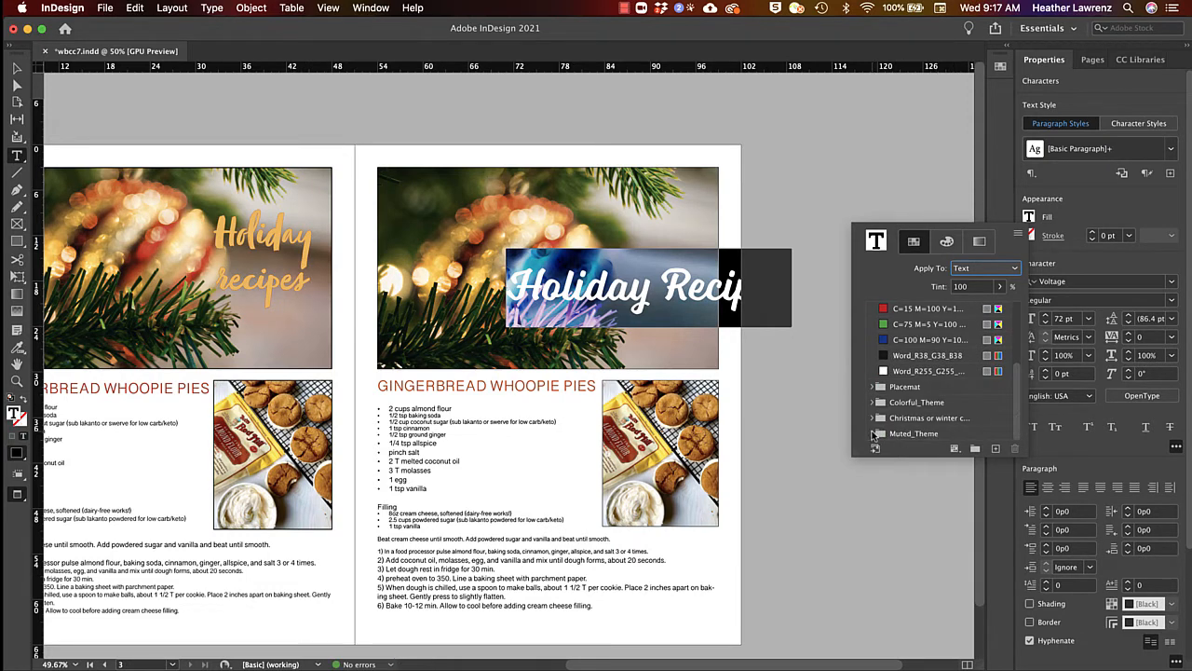
click(874, 434)
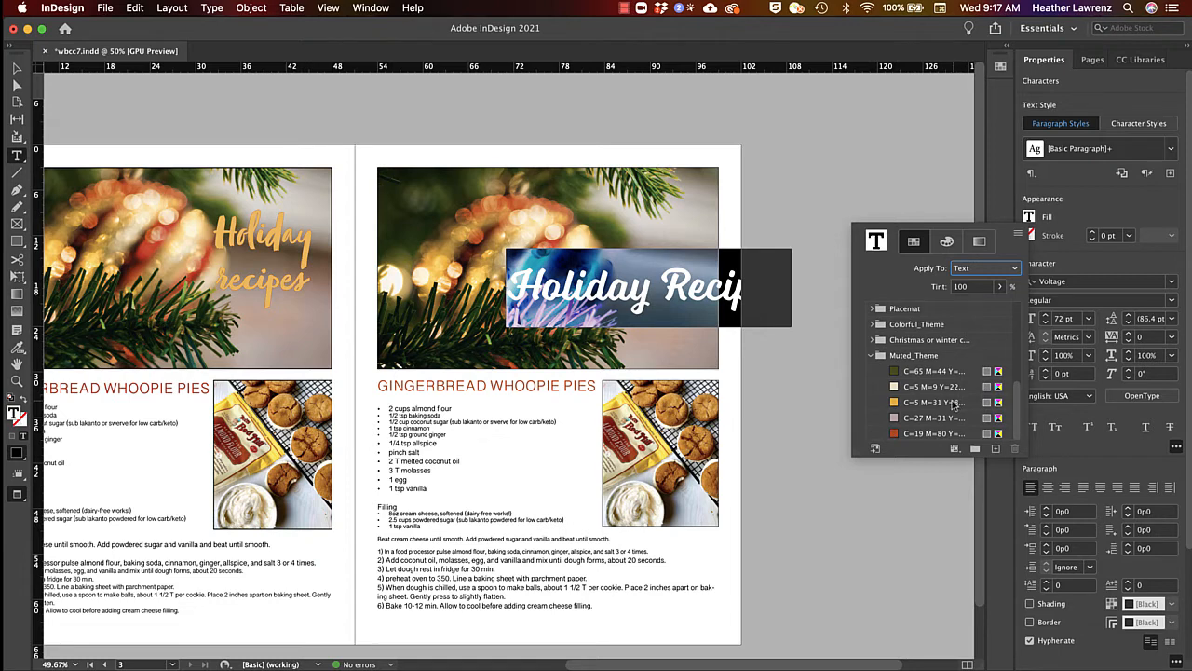
click(922, 407)
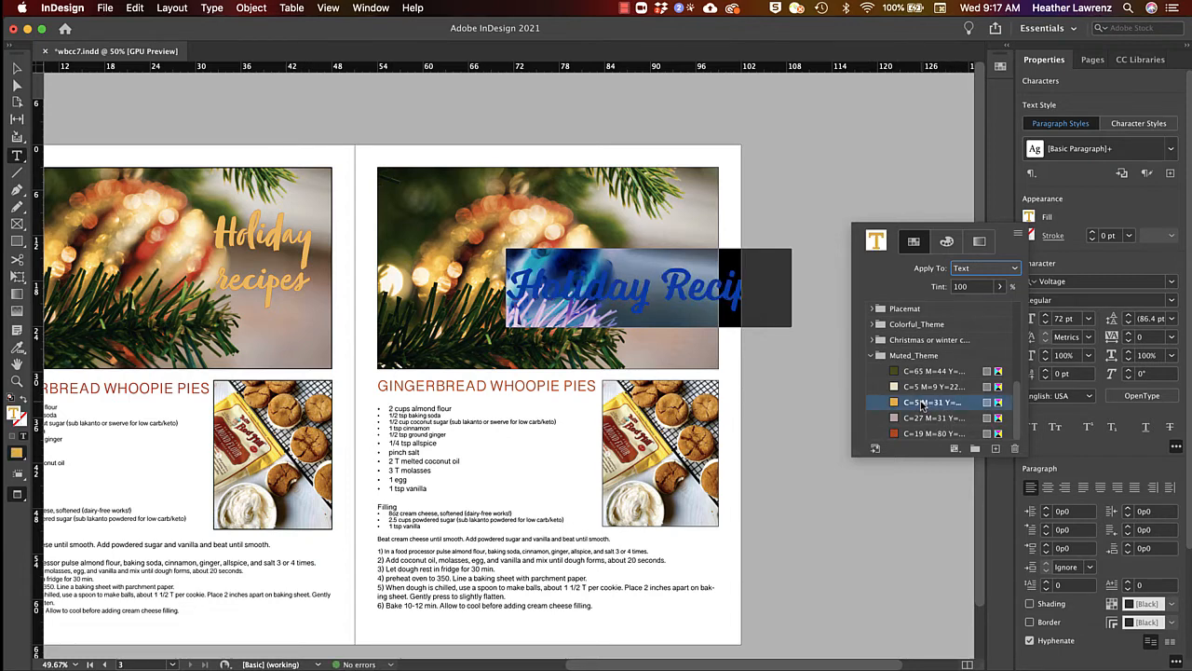
click(631, 279)
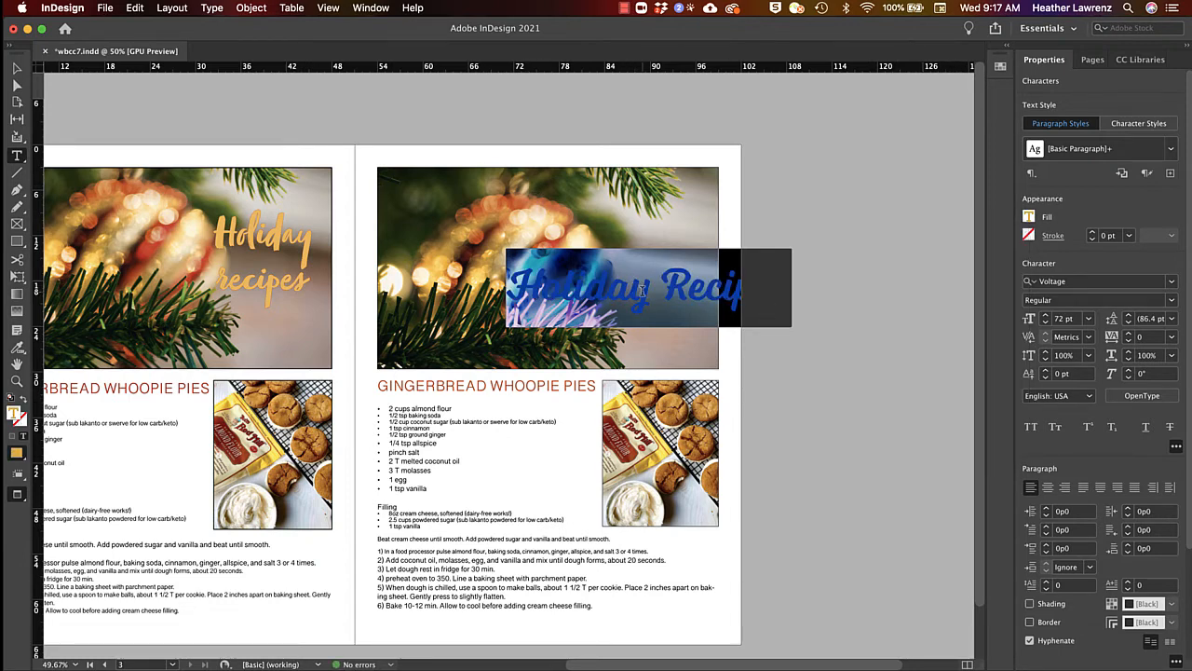
click(641, 291)
- Narrow the title frame to about 24p2 to break the title onto two lines, and shift it toward the photo's upper right
click(19, 70)
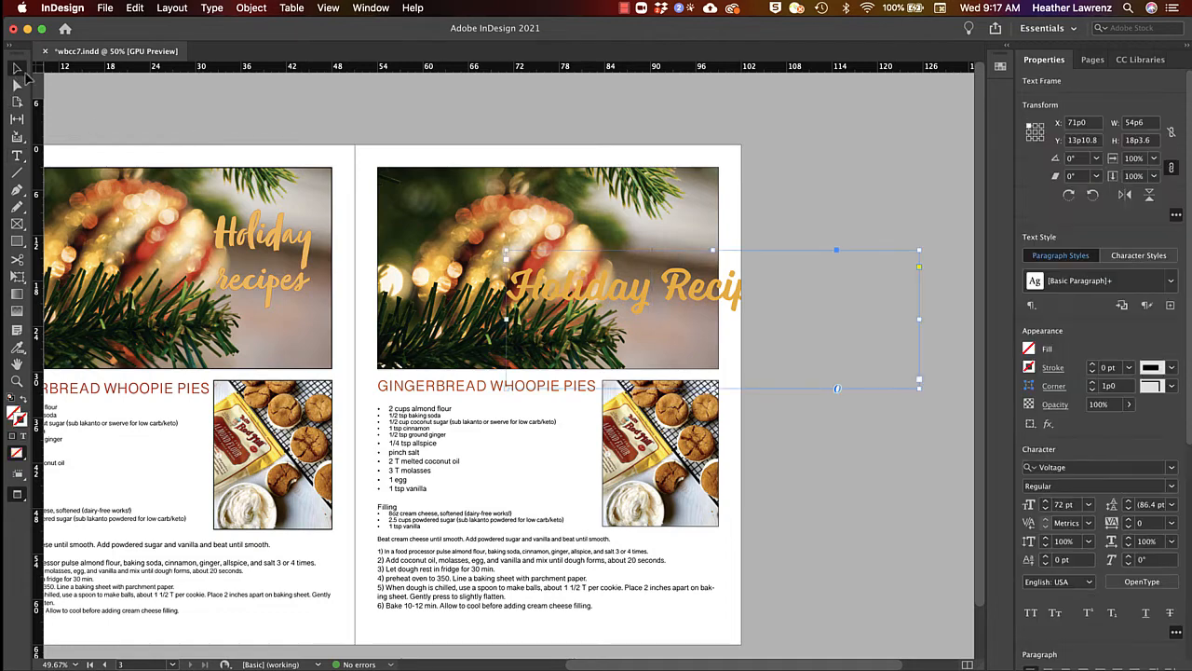
drag(918, 390, 689, 394)
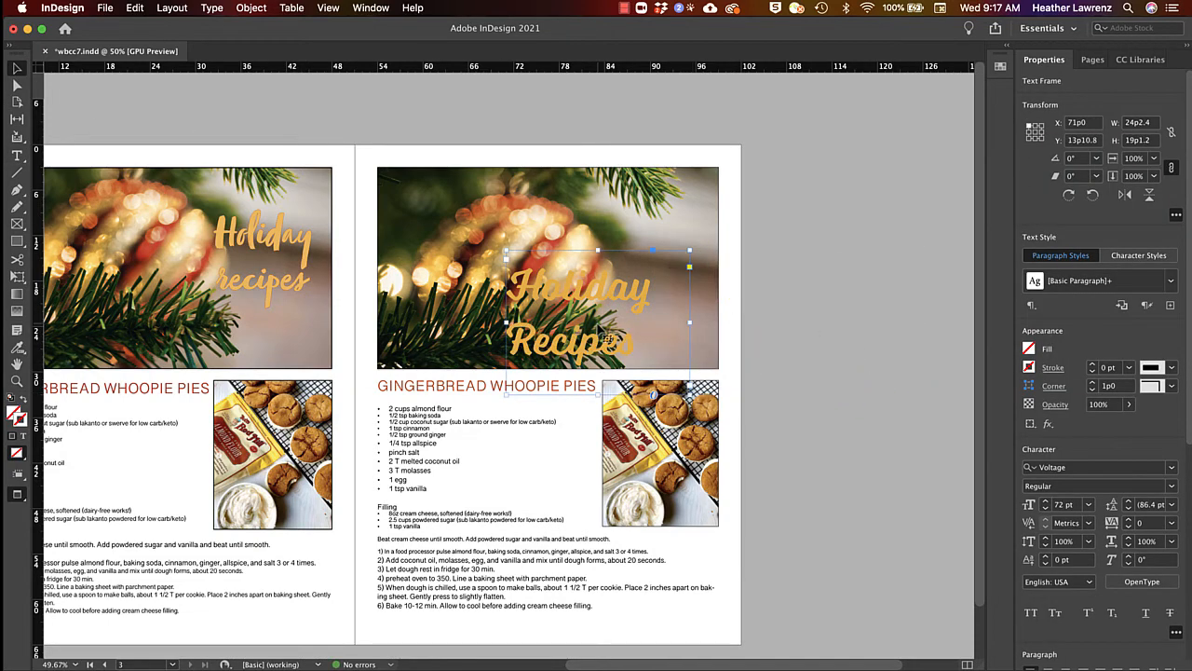
drag(619, 296, 726, 254)
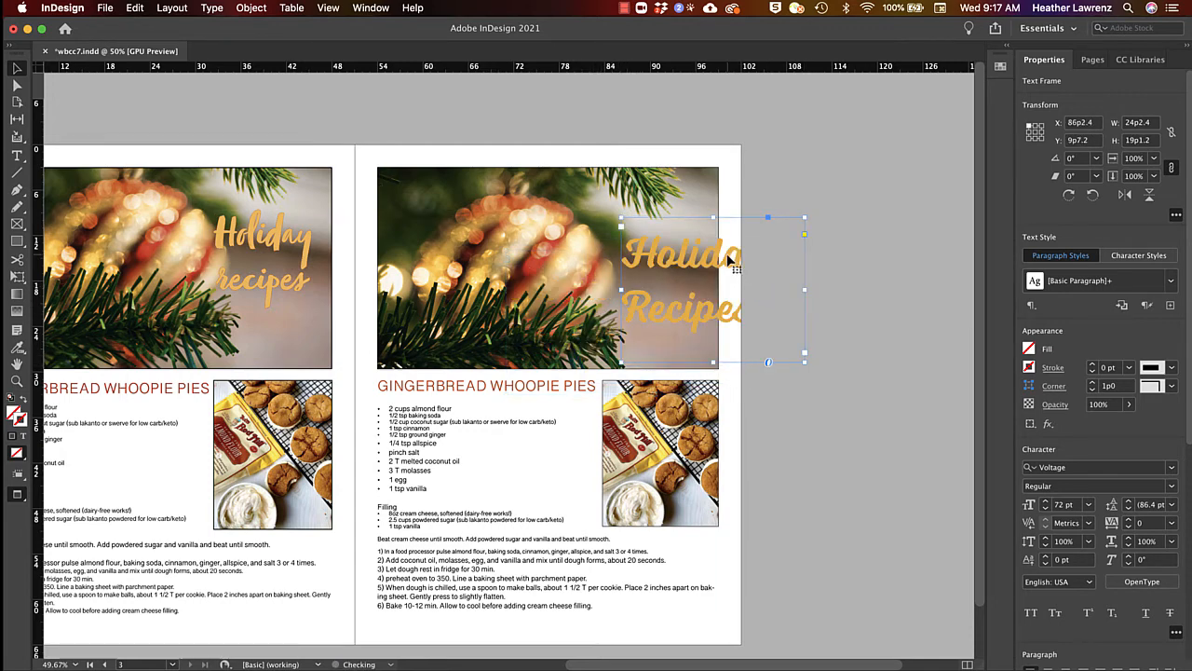
- Tighten the leading of the whole two-line title to 59 pt
double_click(696, 316)
key(super+a)
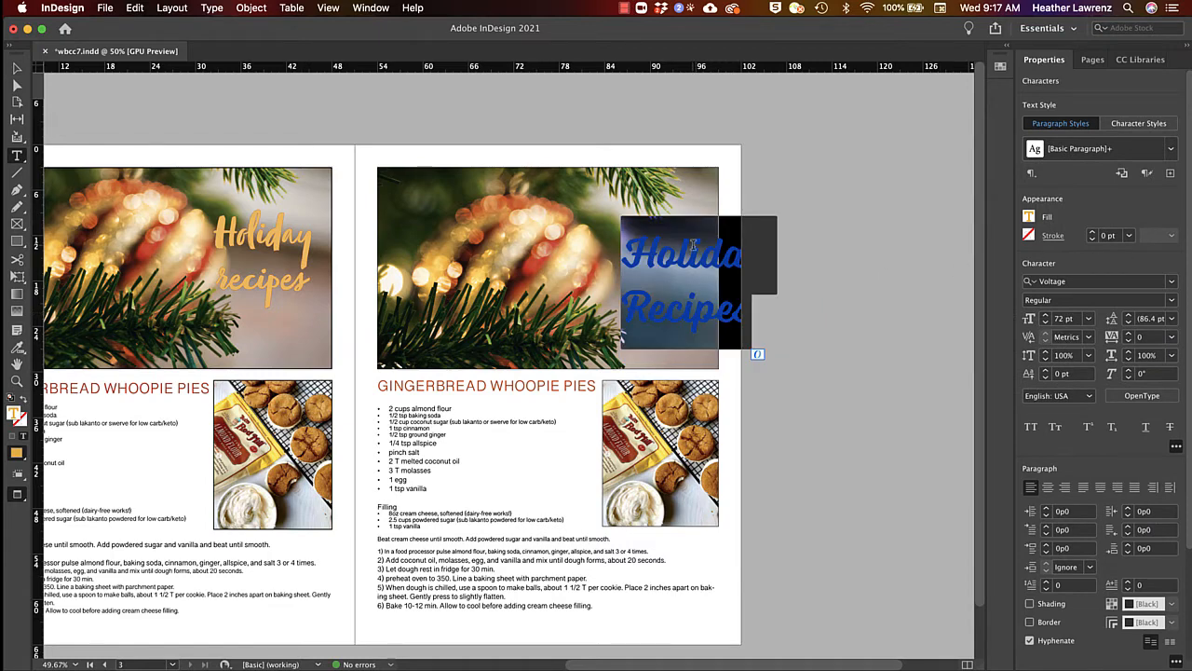
click(1172, 318)
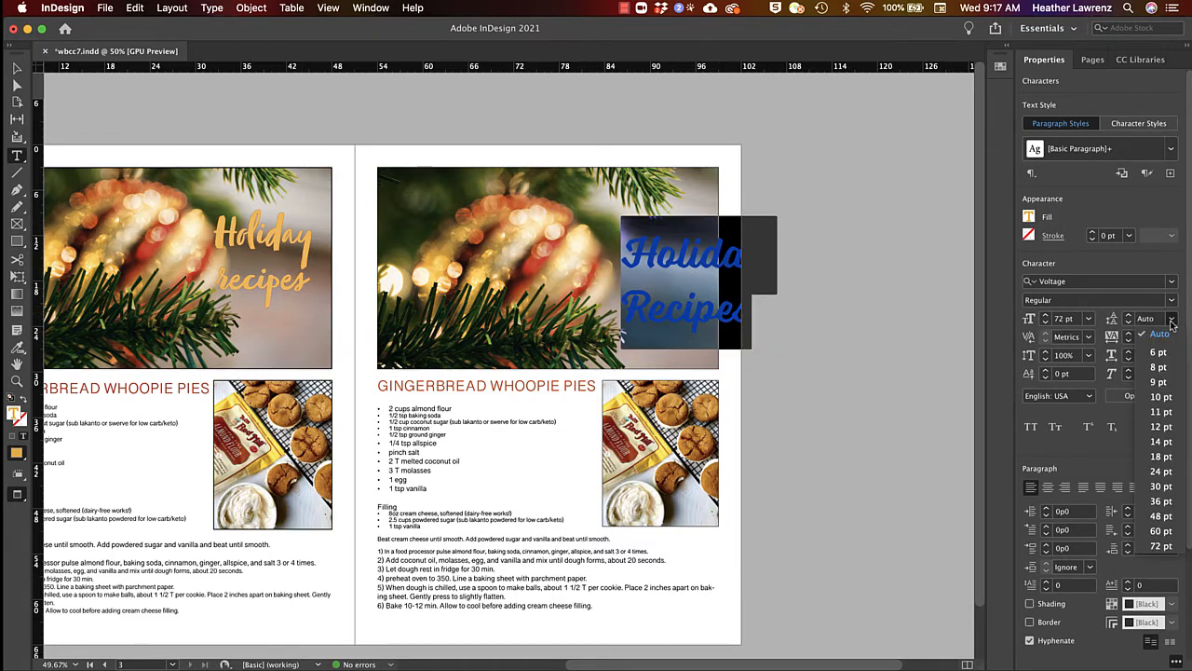
click(1157, 546)
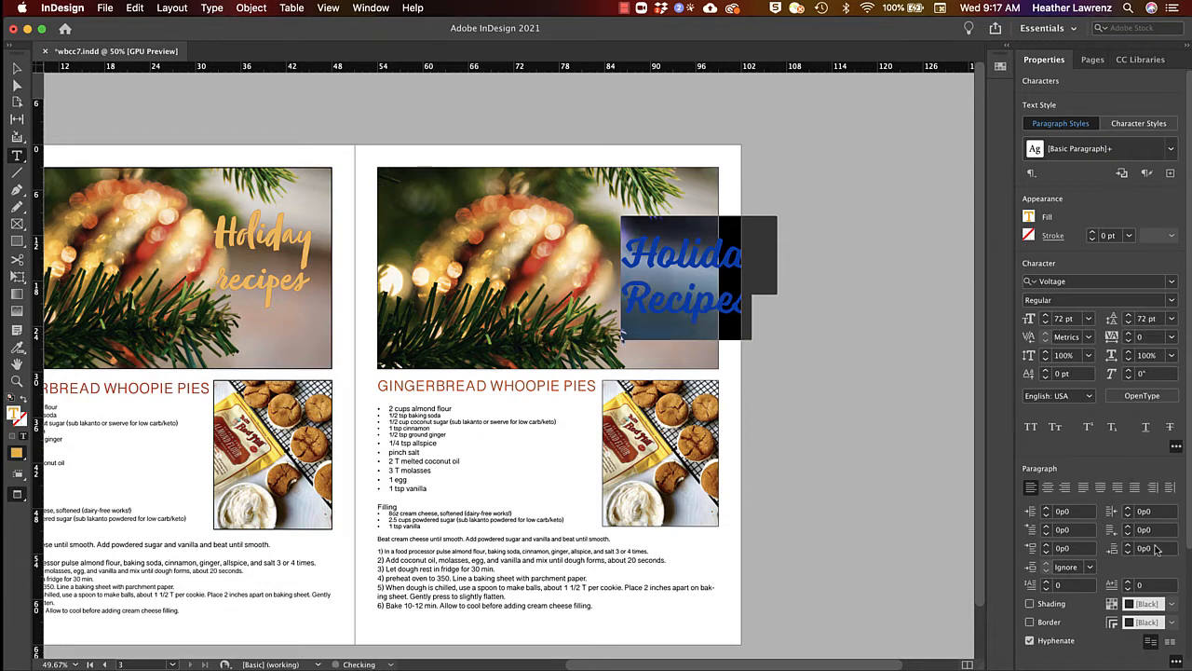
click(1129, 323)
click(1129, 324)
click(1128, 323)
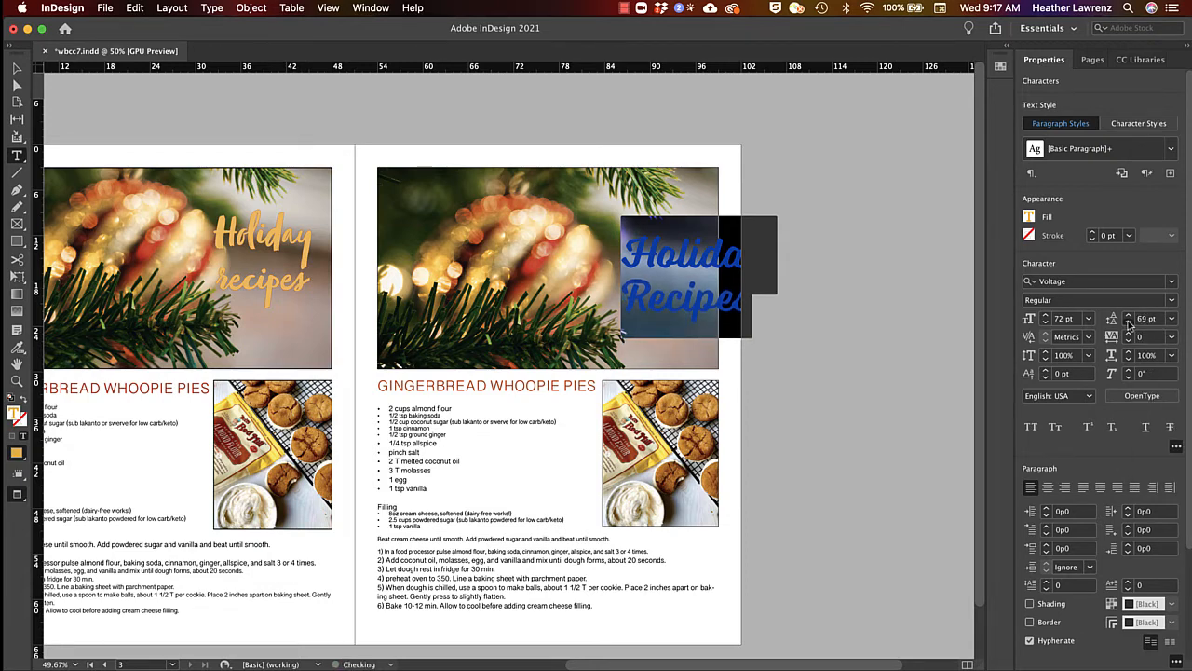
click(1129, 324)
click(1129, 324)
click(1129, 323)
click(1129, 323)
click(1129, 323)
click(1129, 323)
click(1129, 323)
click(1129, 323)
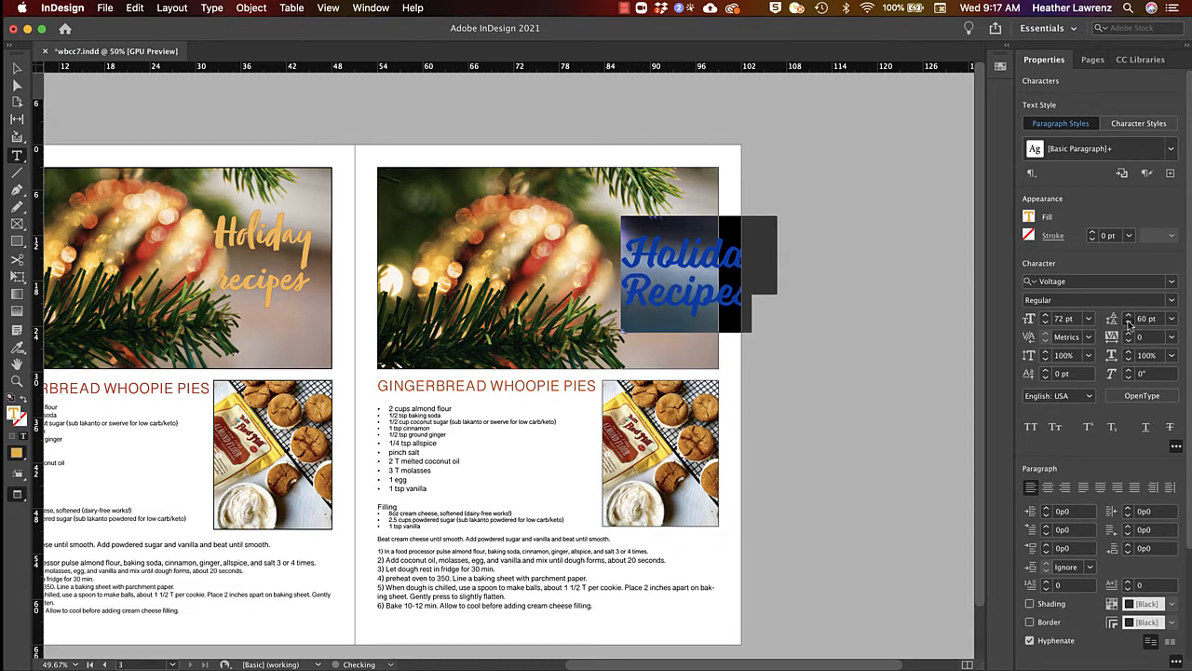
click(1129, 323)
- Move the title frame inward to about X 77p10, Y 9p5 to fit both words within the photo, and deselect it
click(17, 68)
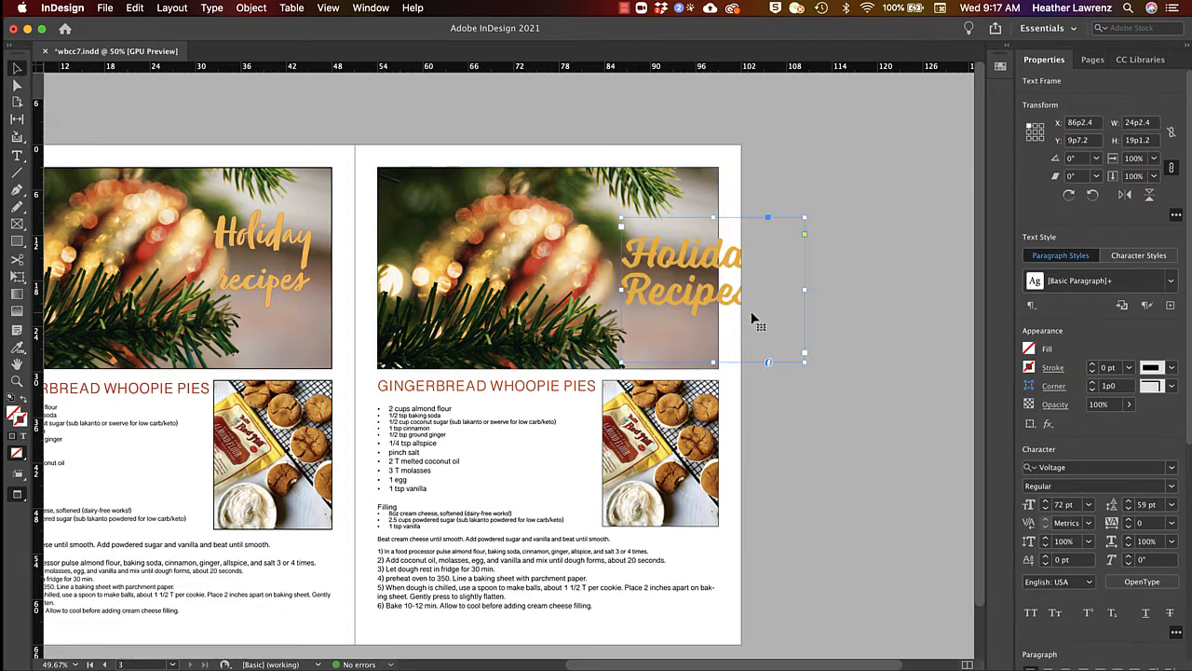
drag(696, 267, 631, 268)
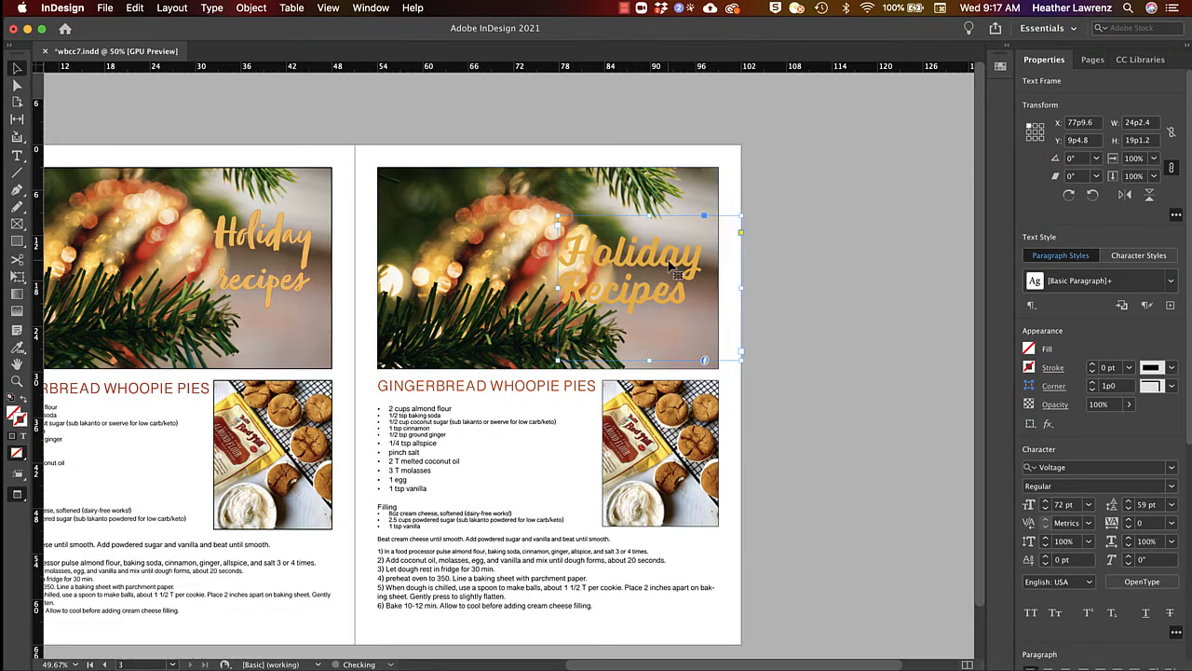
click(791, 233)
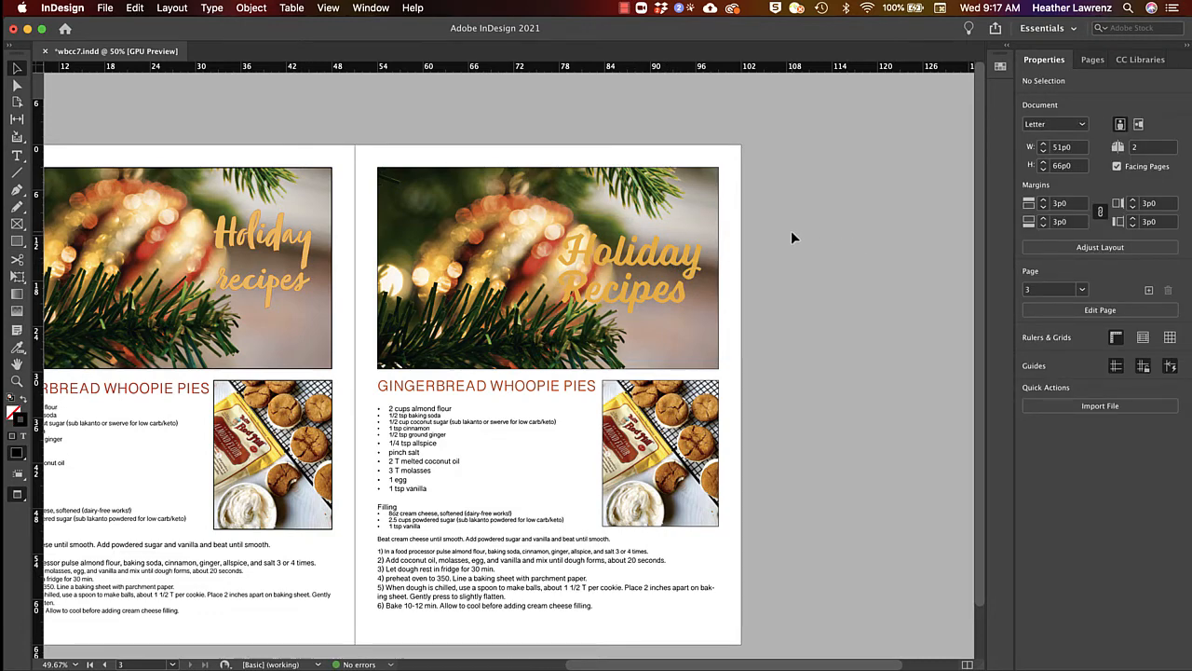
- Wrap text around the object shape of page 3's top photo, with the contour type set to Select Subject
click(678, 267)
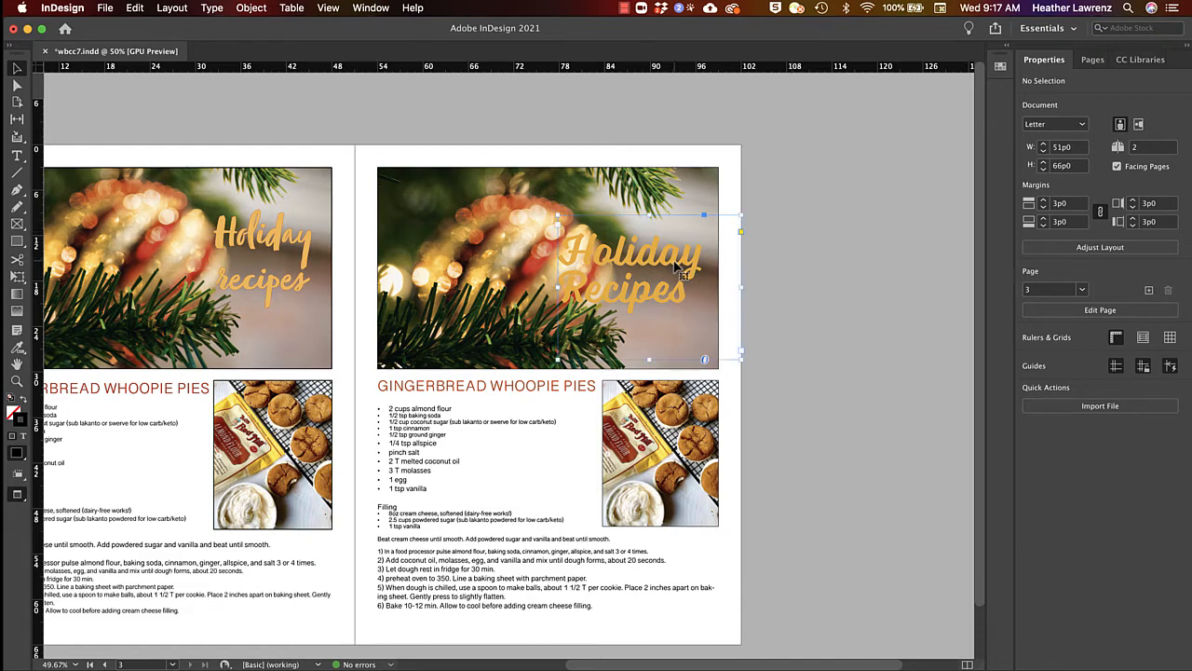
click(687, 187)
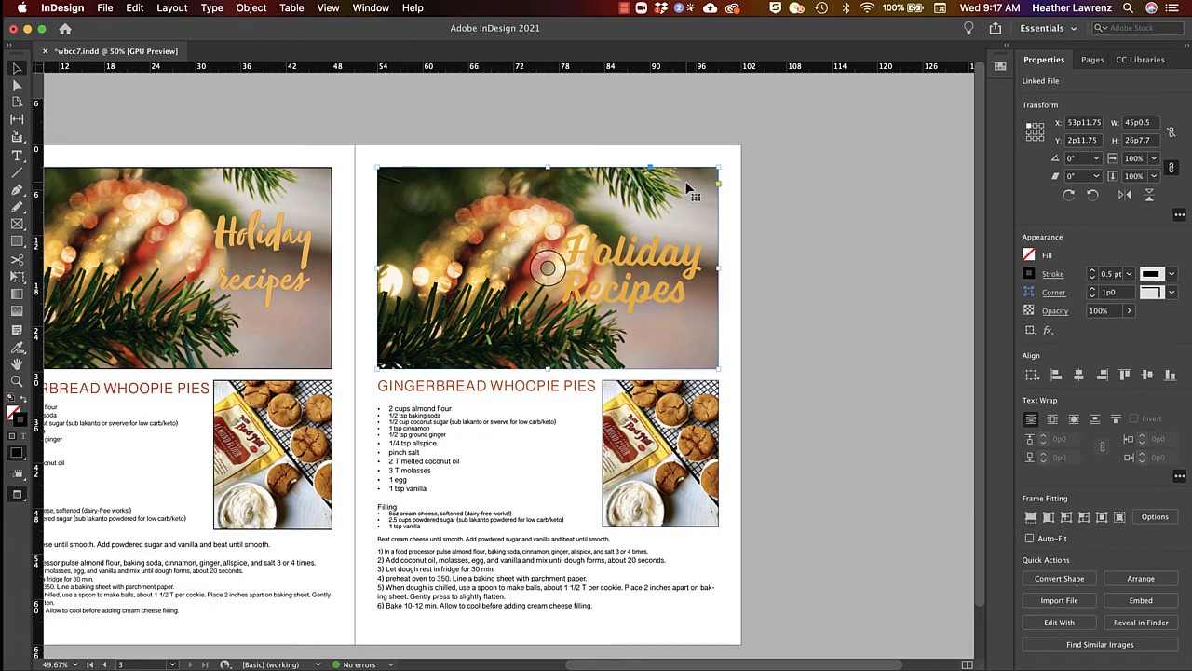
click(371, 8)
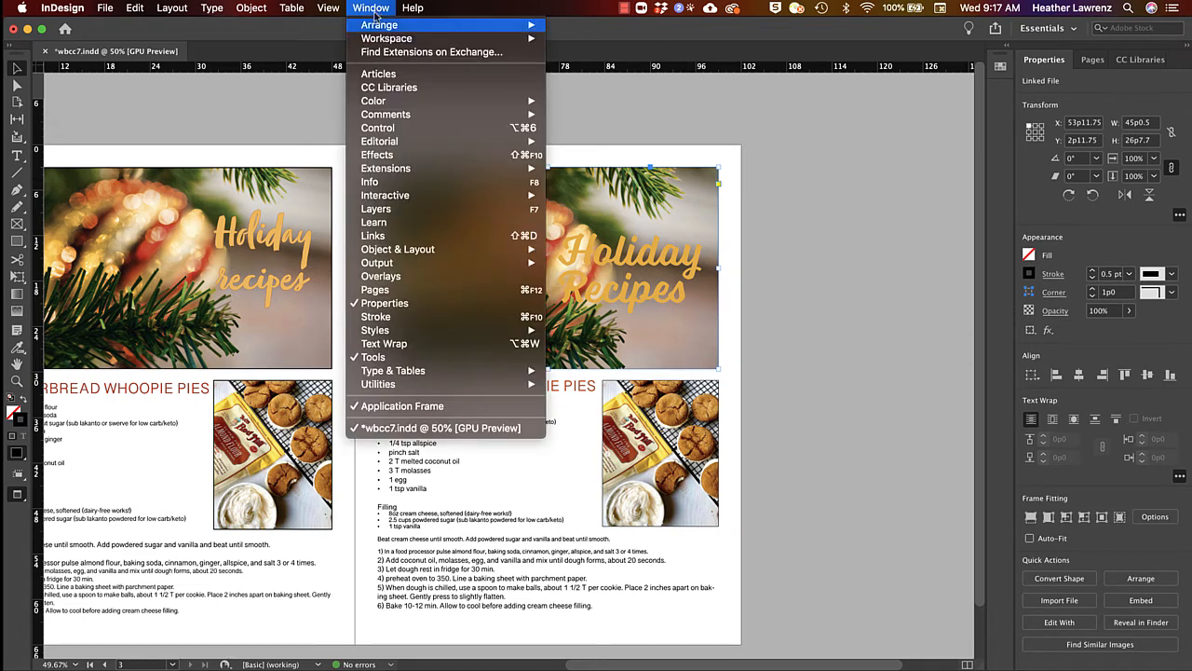
click(415, 345)
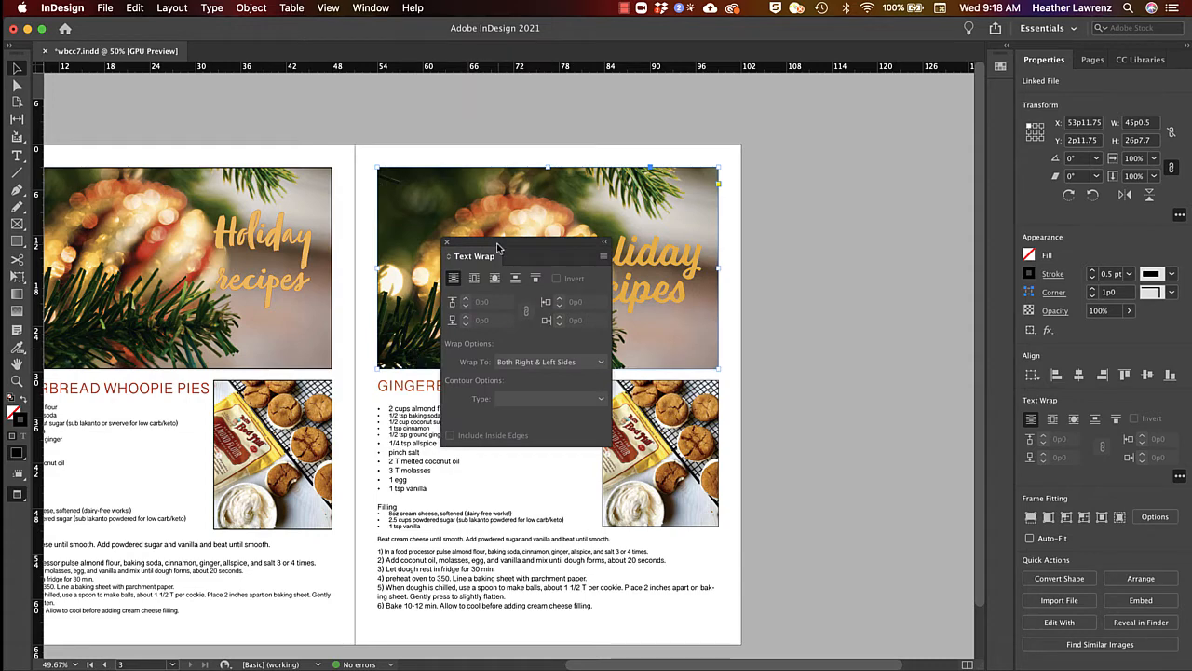
drag(498, 248, 349, 244)
drag(289, 257, 284, 255)
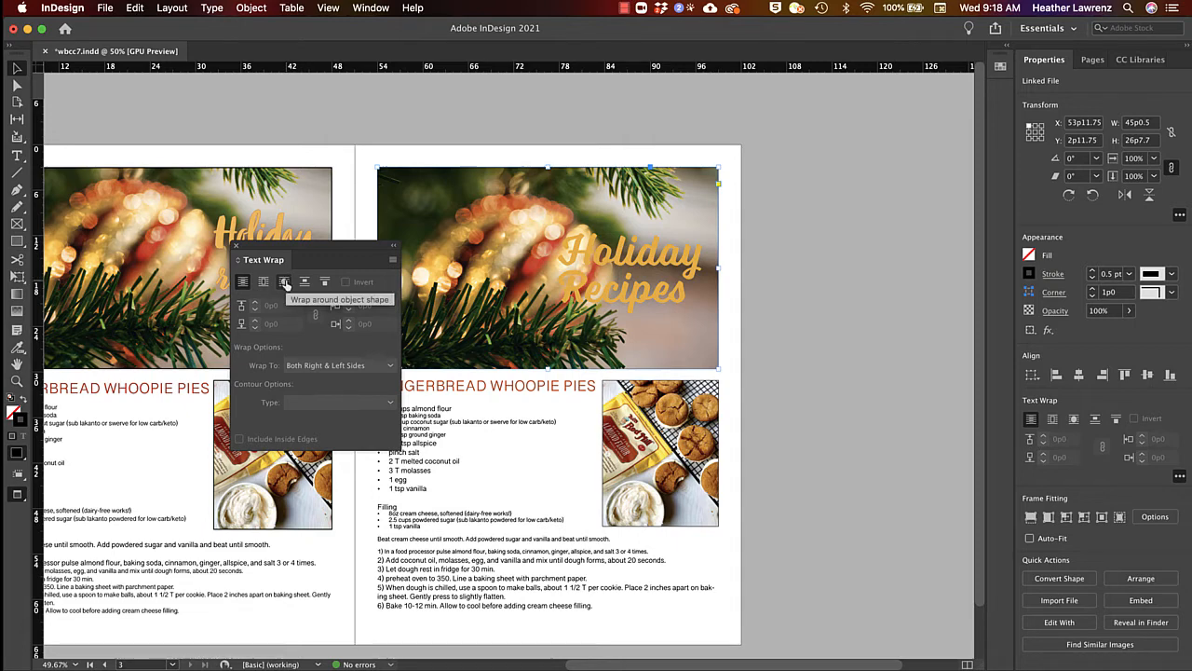
click(285, 283)
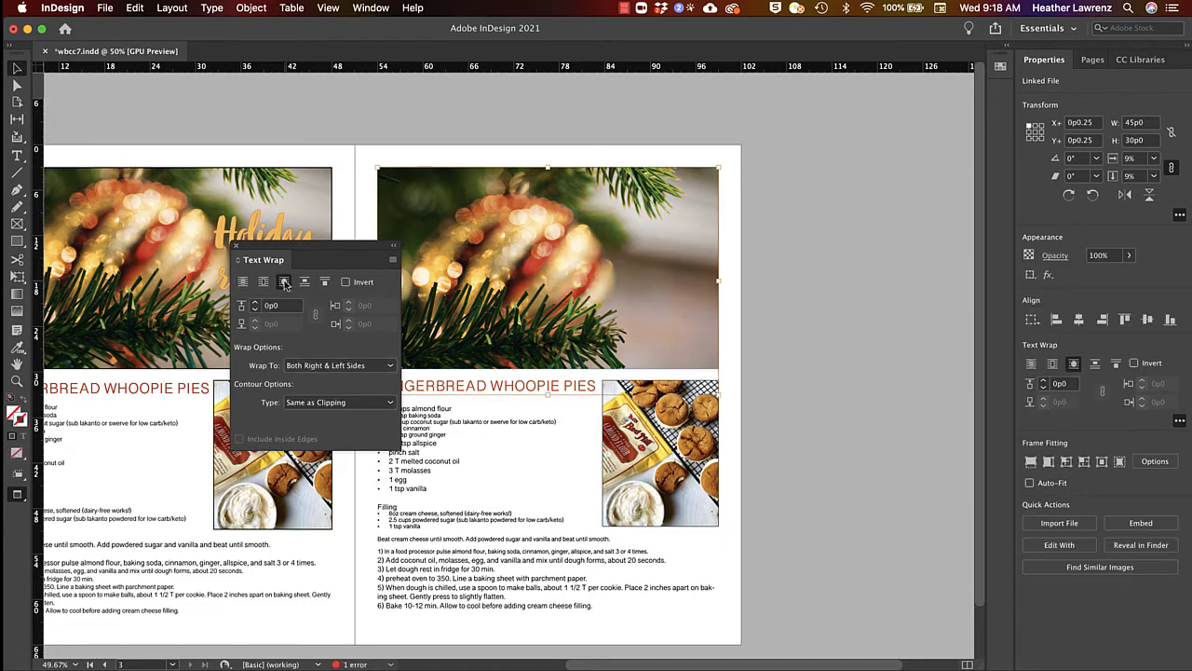
click(306, 404)
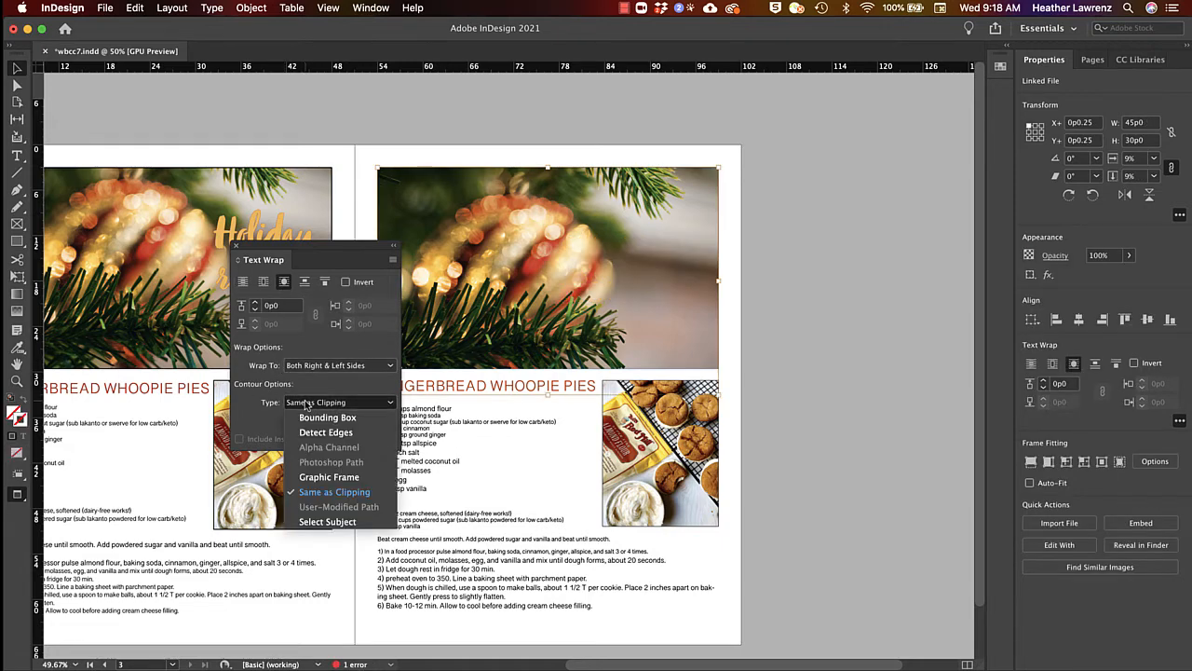
click(323, 523)
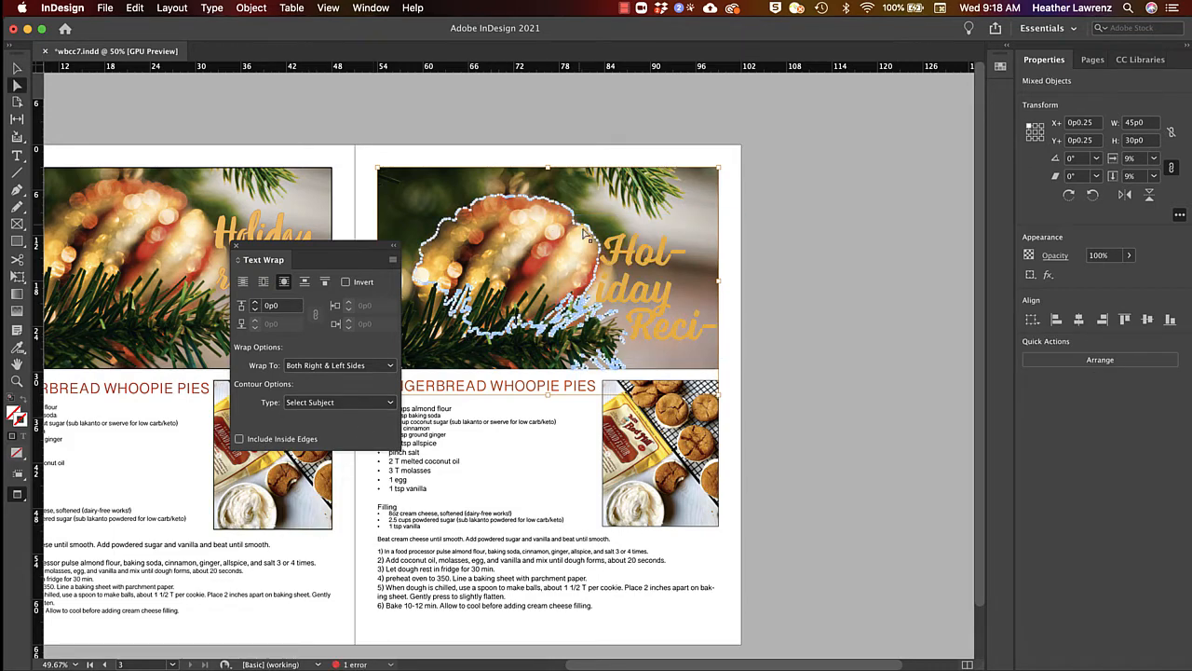
- Set the font size of the whole title on page 3's photo to 60 pt
click(666, 253)
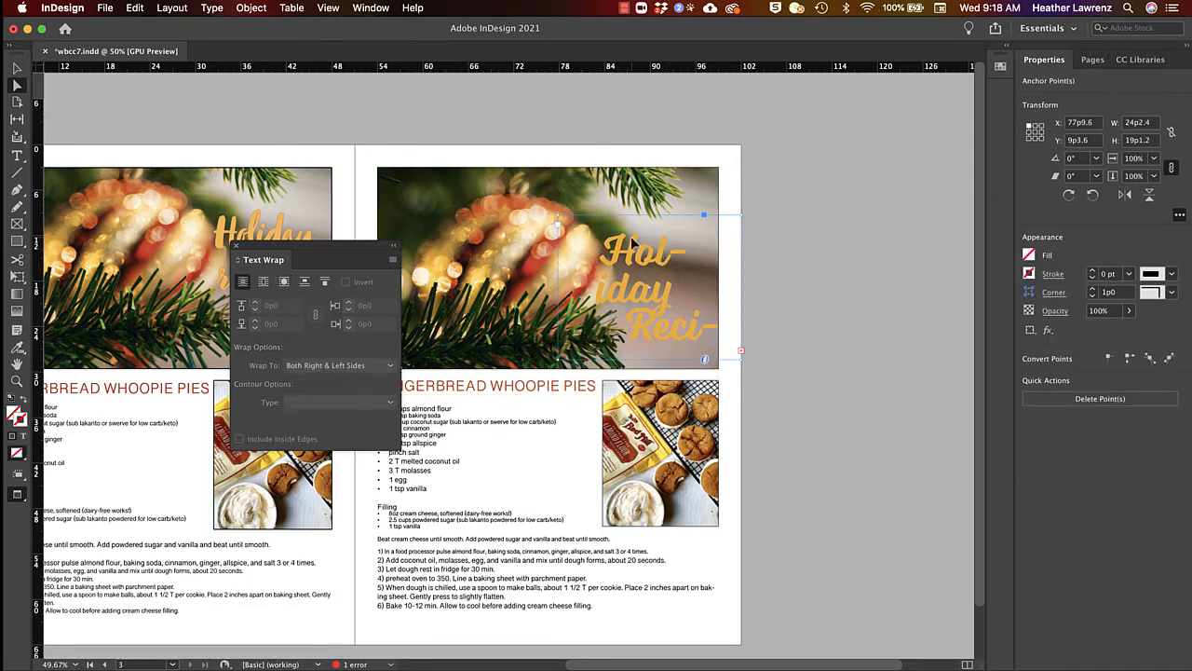
double_click(650, 274)
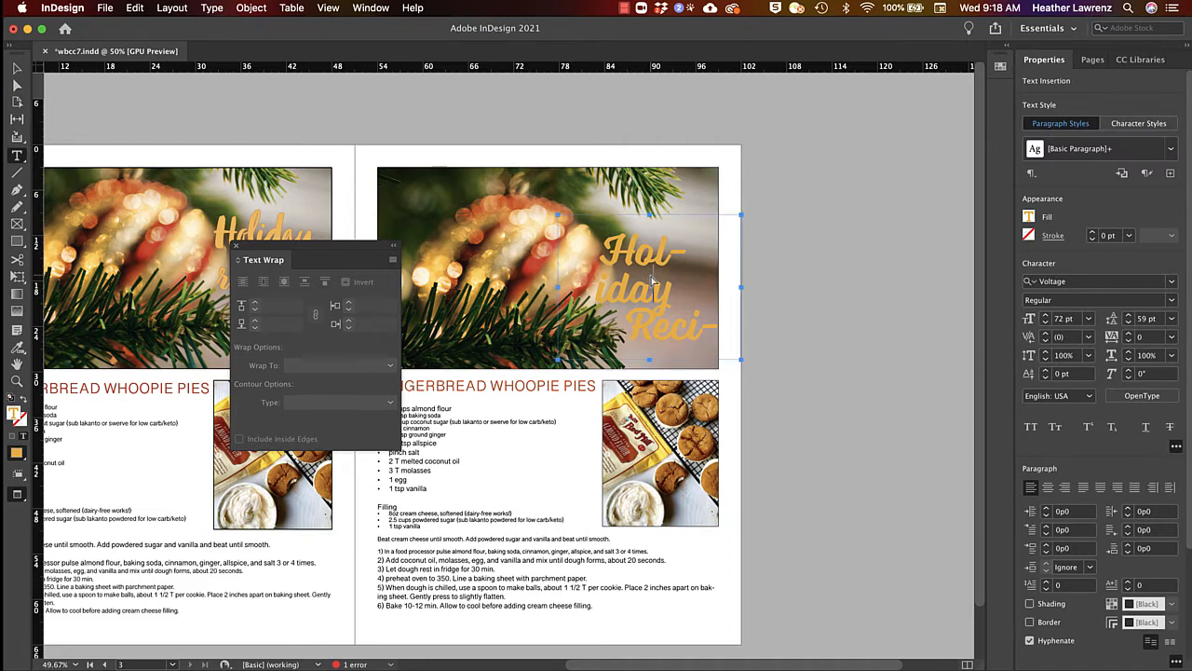
key(super+a)
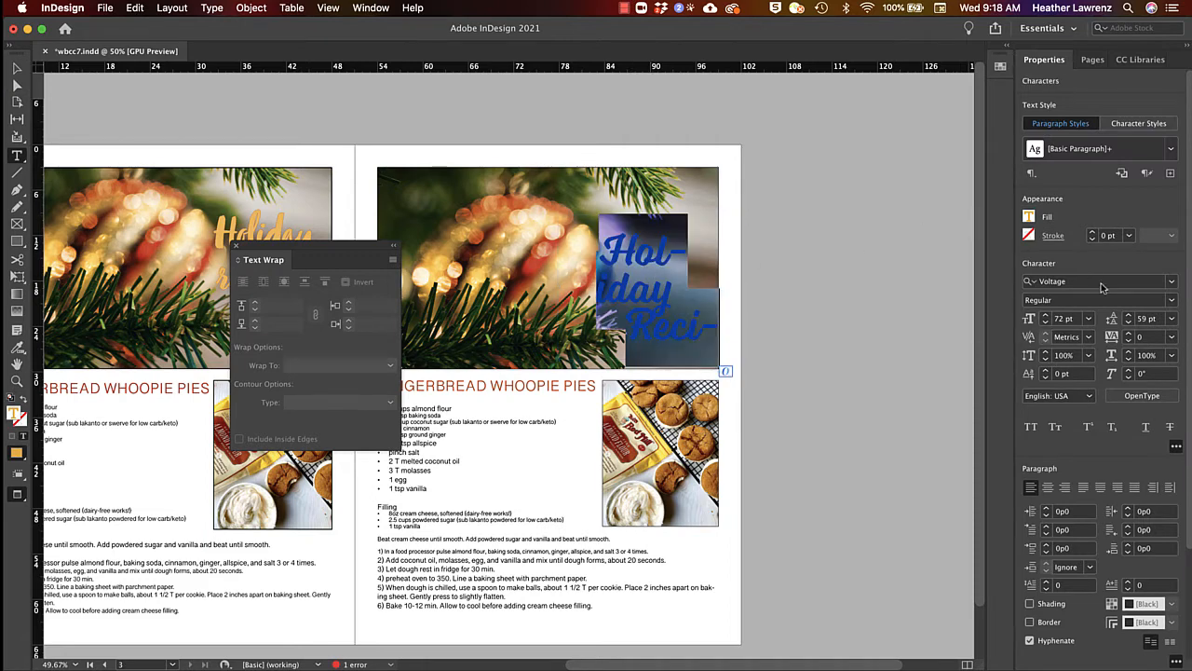
click(1089, 319)
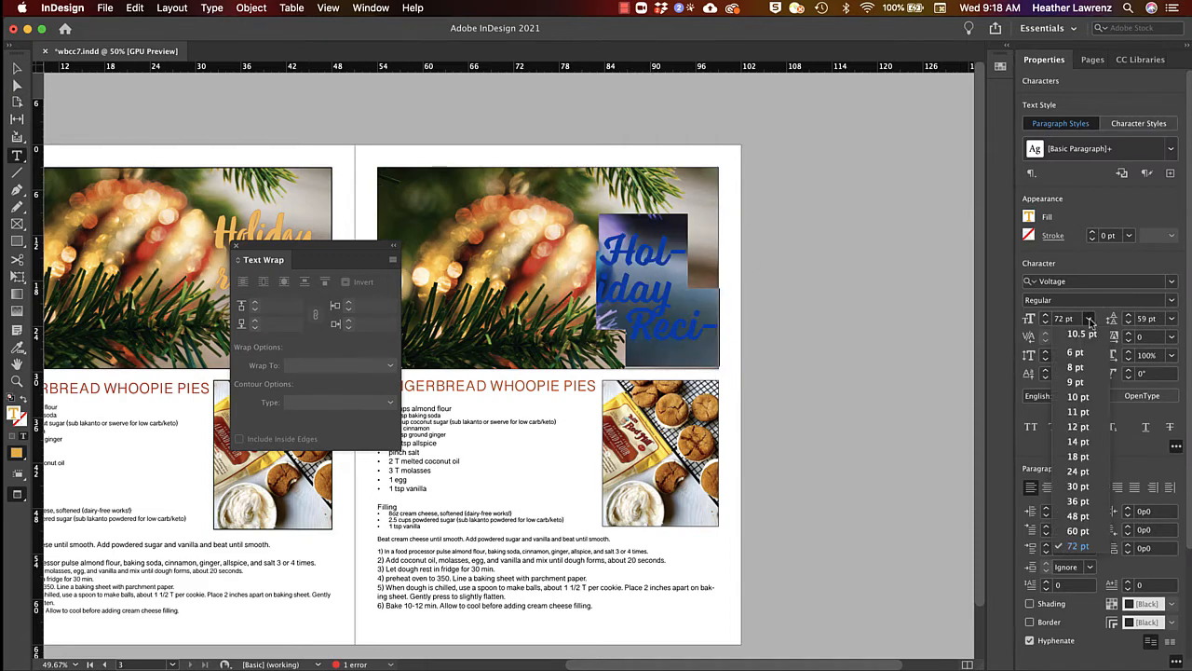
click(1078, 530)
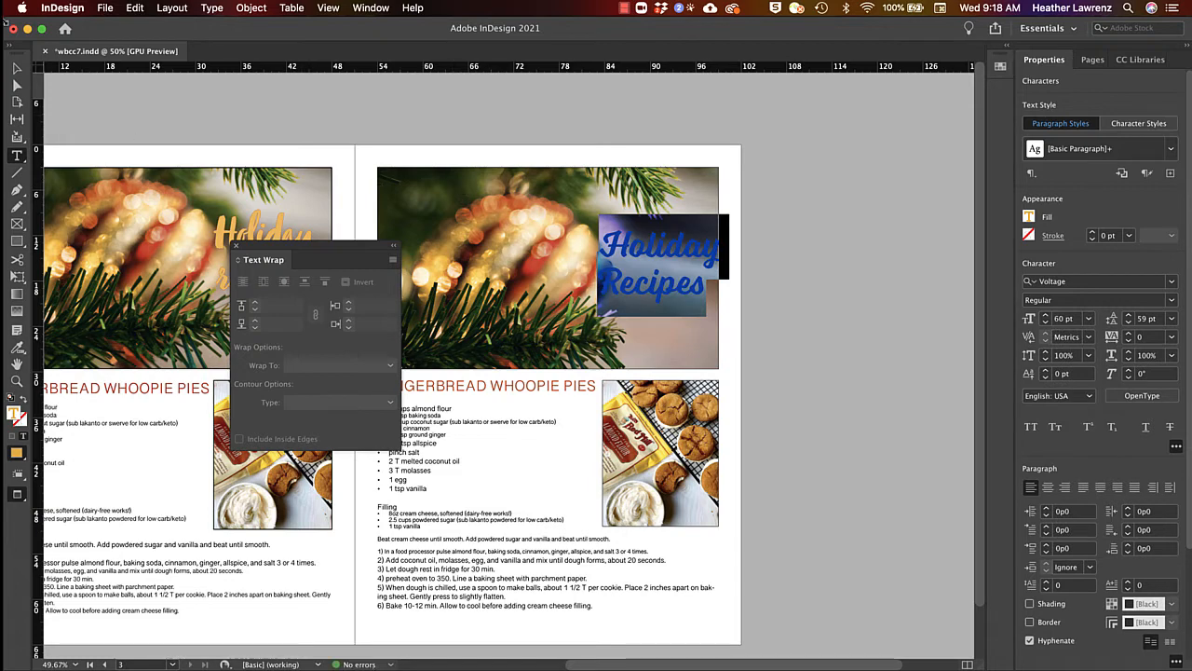
key(Escape)
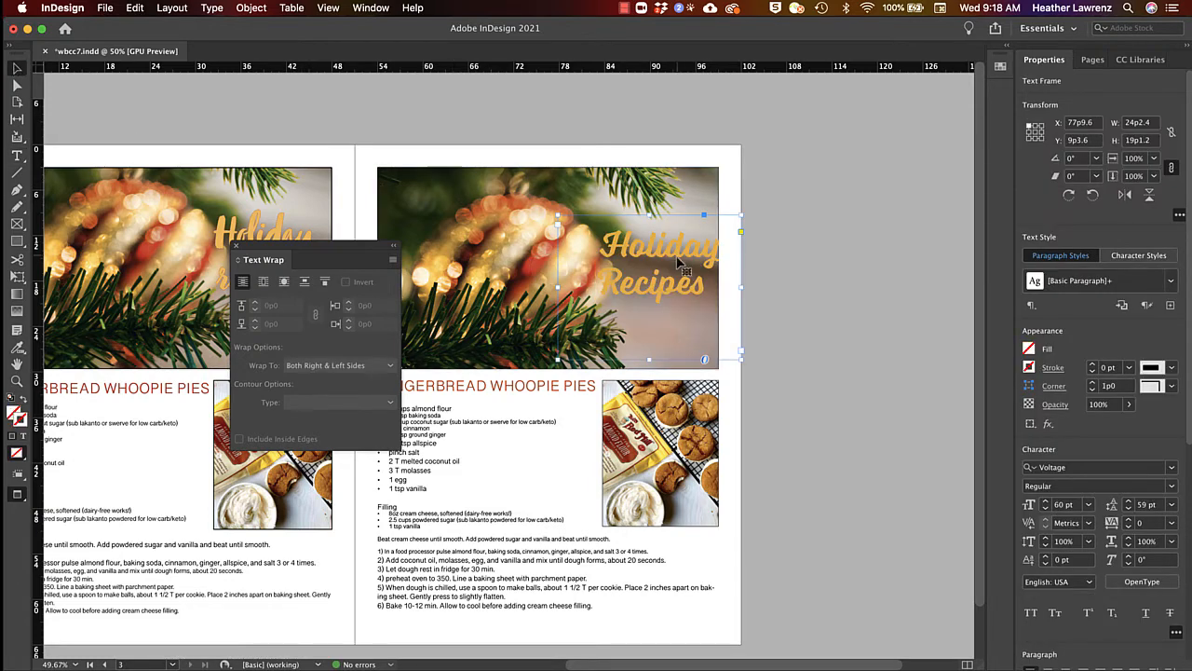
- Move the title frame to about X 69p4, Y 7p4 and widen it to about 29p8, reaching the photo's right edge
drag(684, 270, 595, 220)
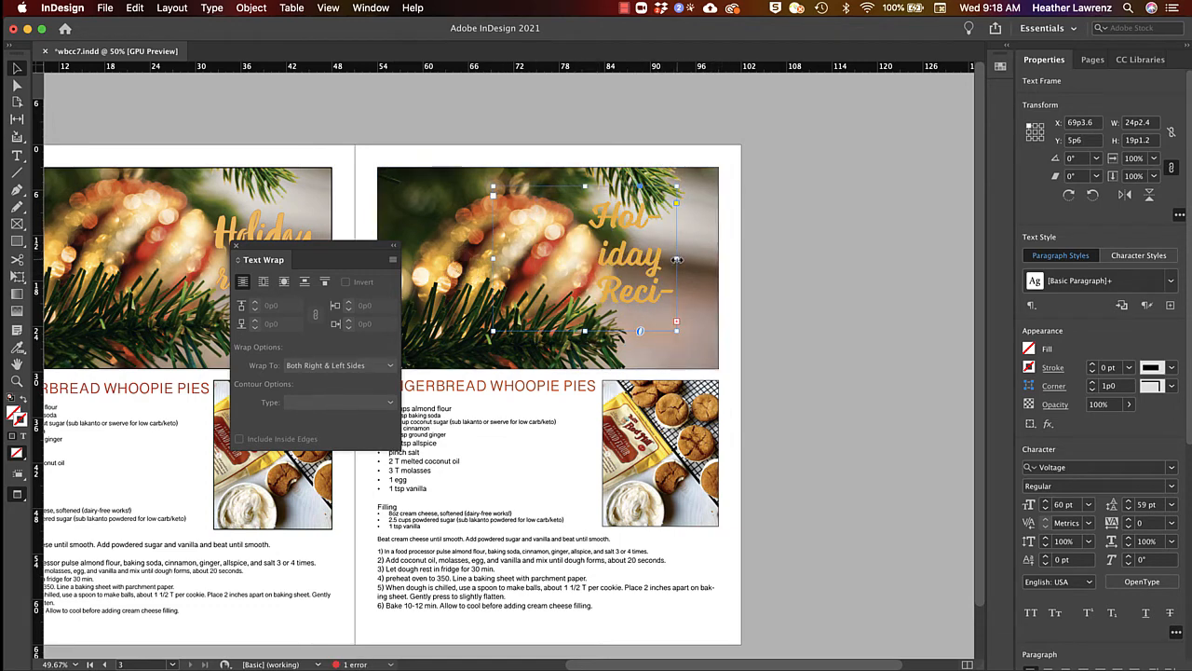
drag(676, 258, 710, 269)
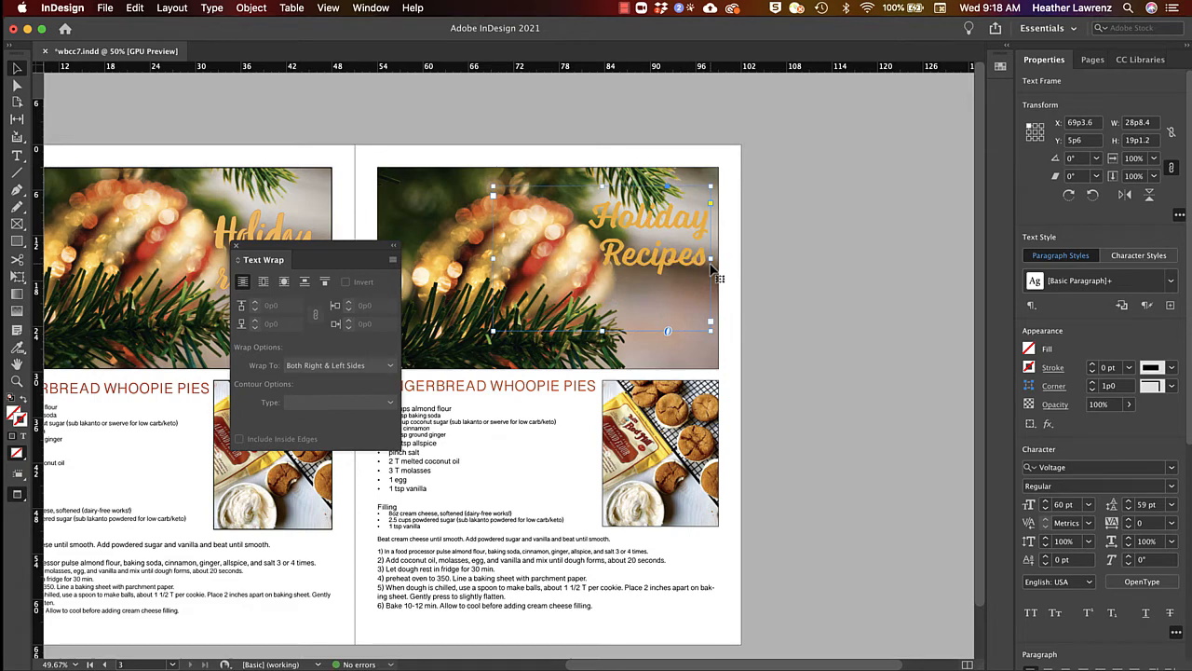
drag(682, 231, 683, 251)
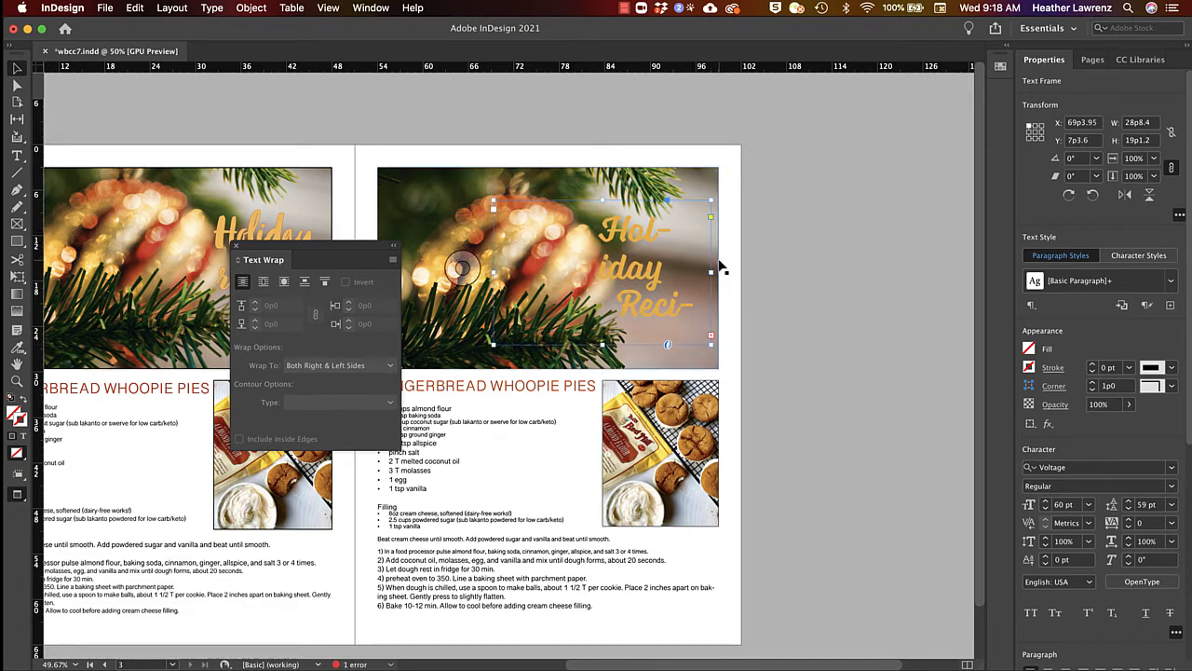
drag(711, 274, 718, 274)
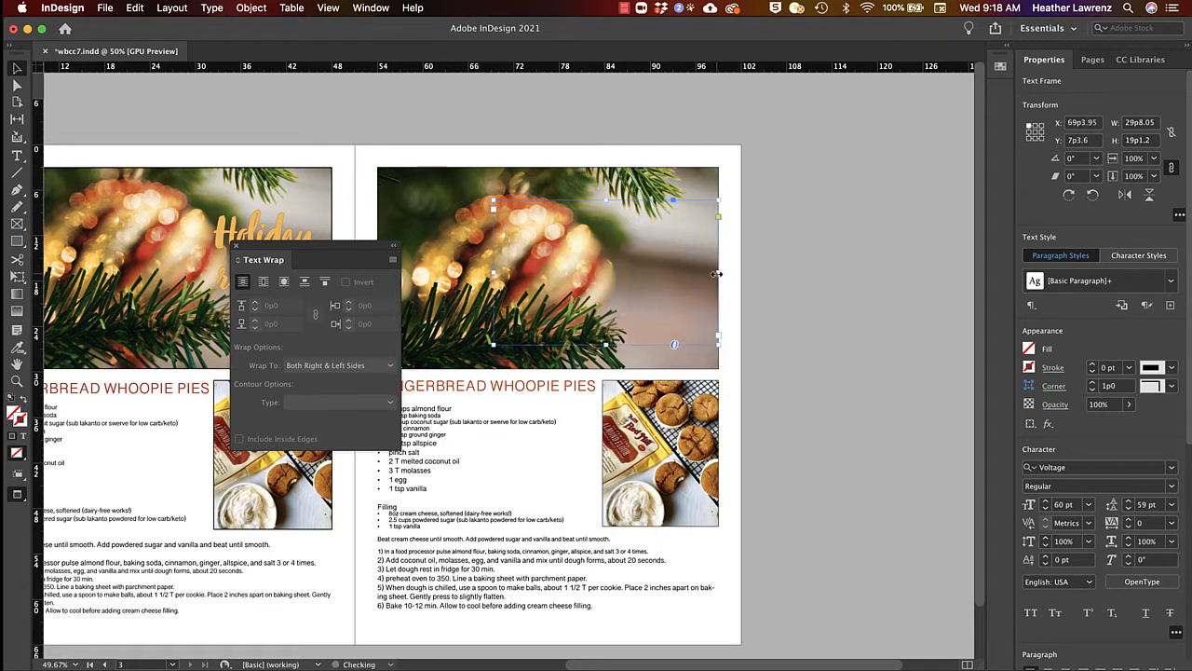
- Reduce the font size of the whole title to 59 pt
double_click(669, 295)
key(super+a)
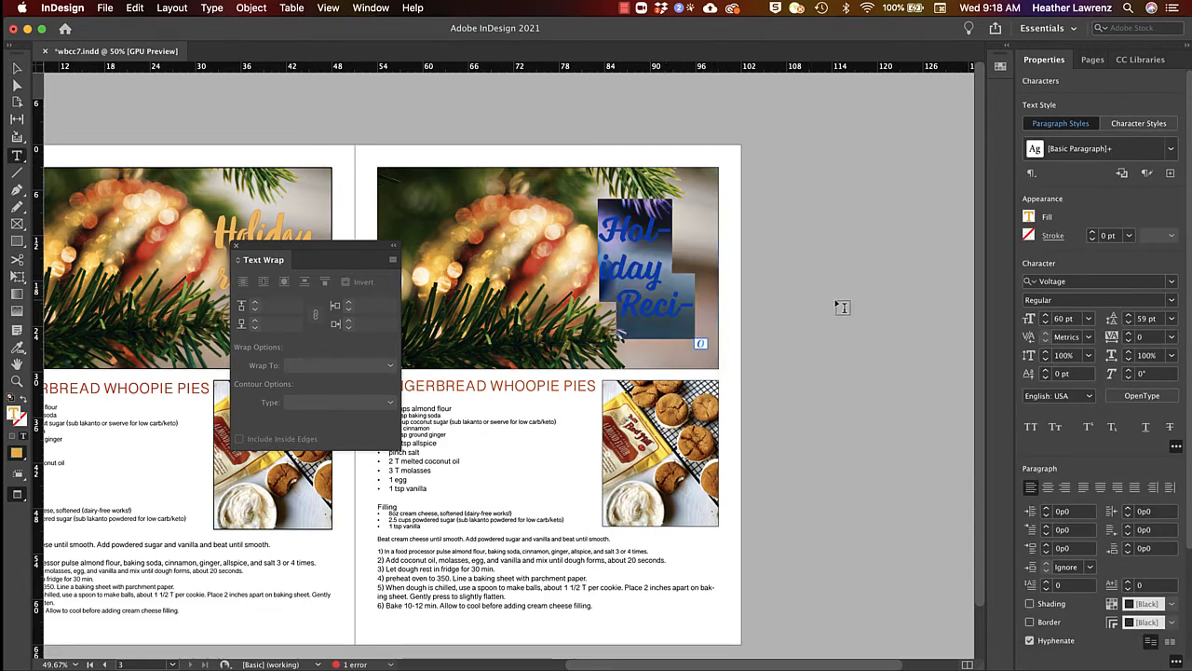
click(1046, 323)
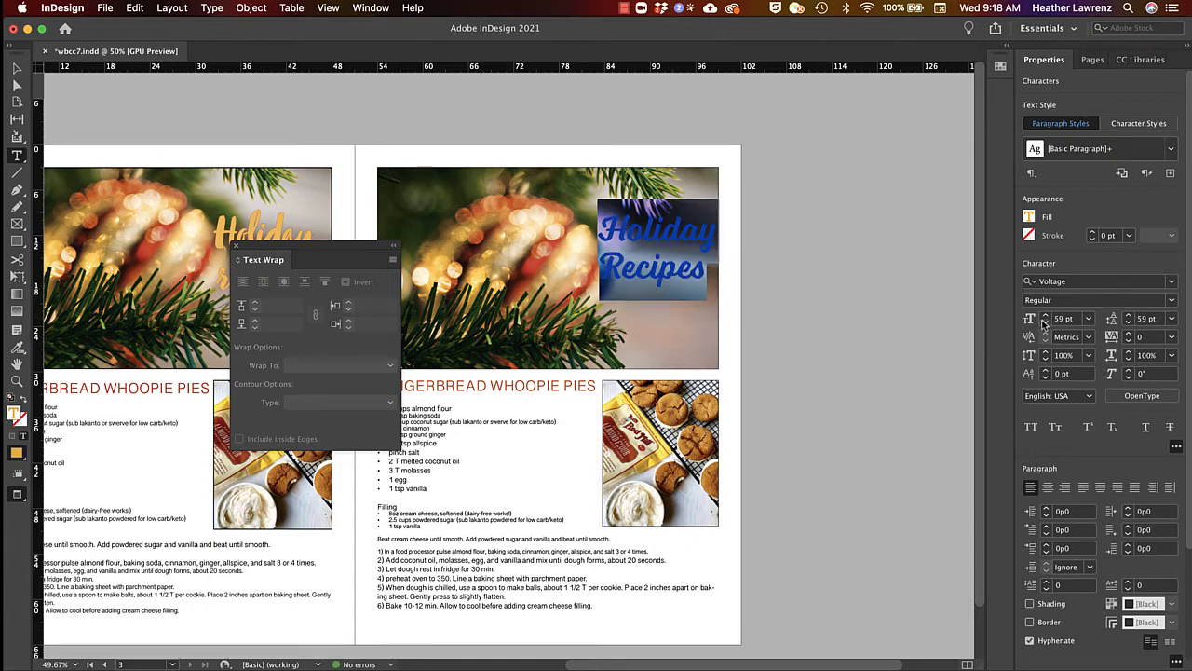
click(17, 68)
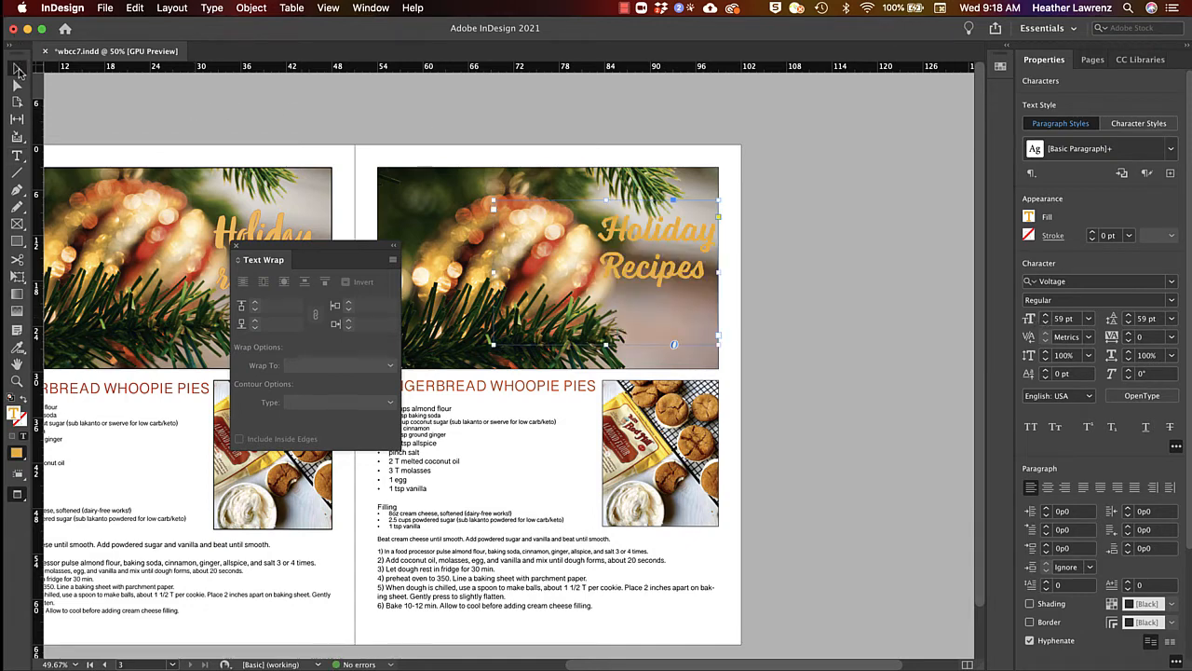
- Stroke the whole title text with Muted_Theme's rust-red C=19 M=80 swatch
double_click(708, 263)
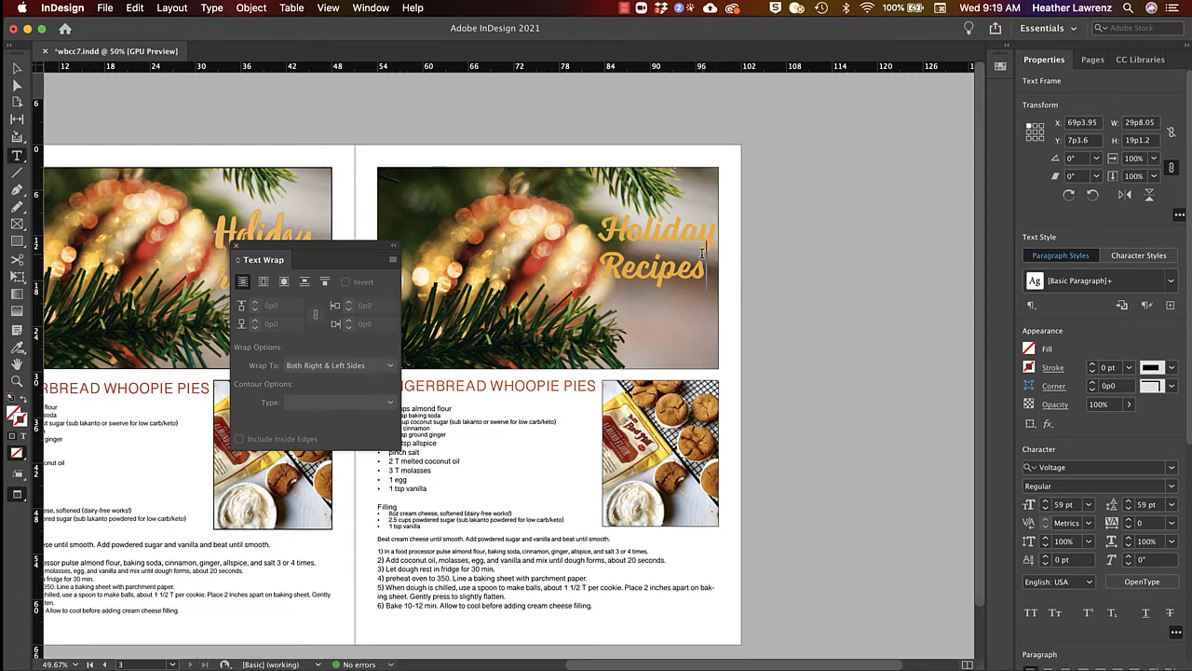
key(super+a)
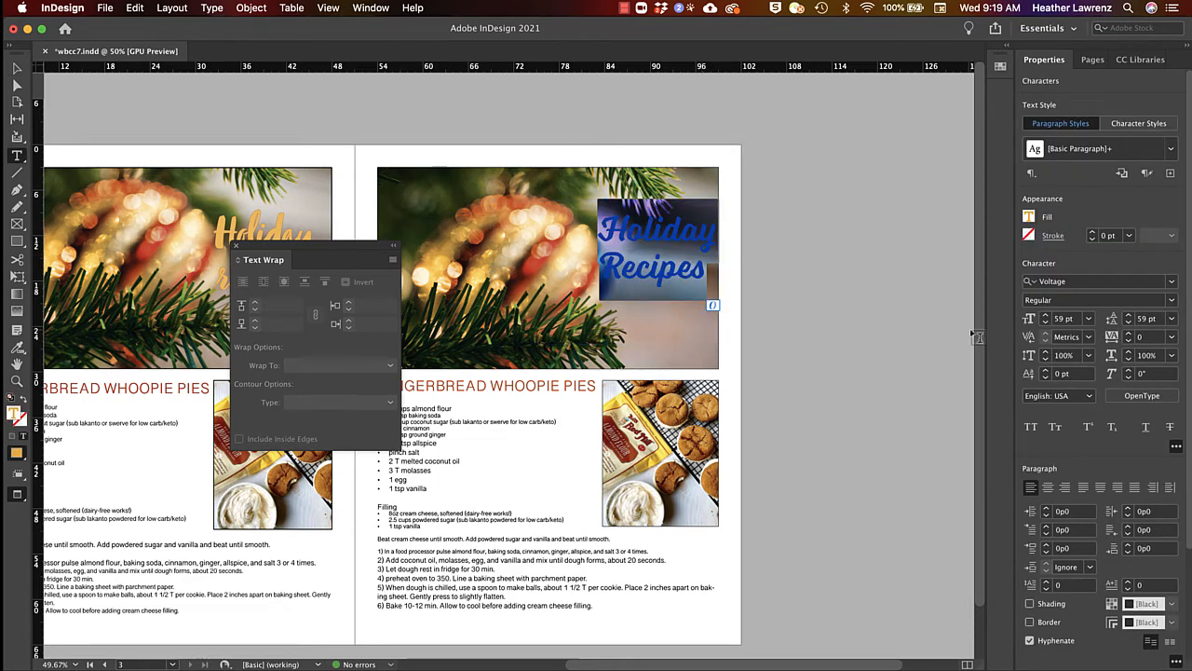
click(1027, 238)
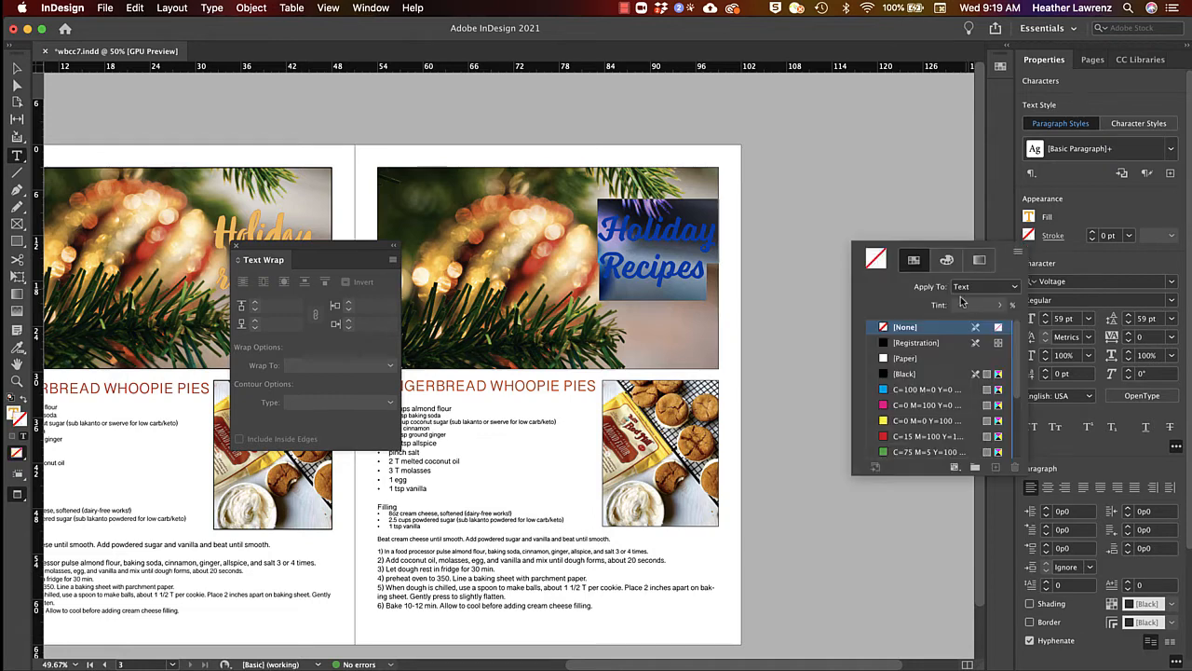
scroll(930, 369, down, 5)
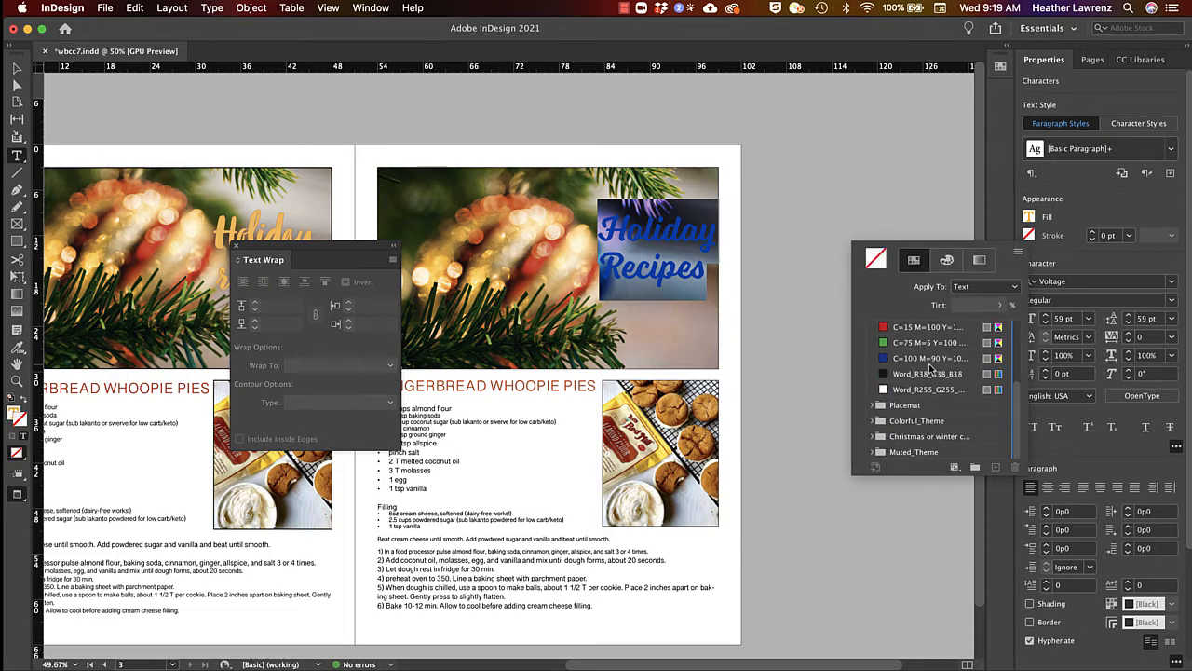
click(878, 454)
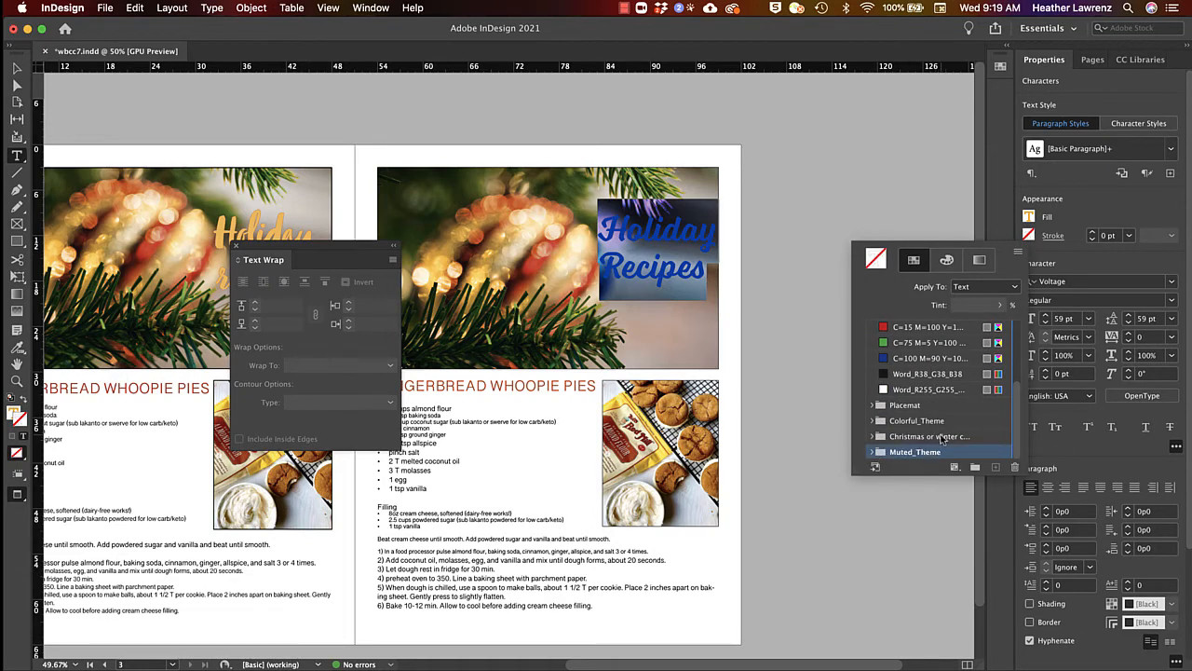
click(873, 452)
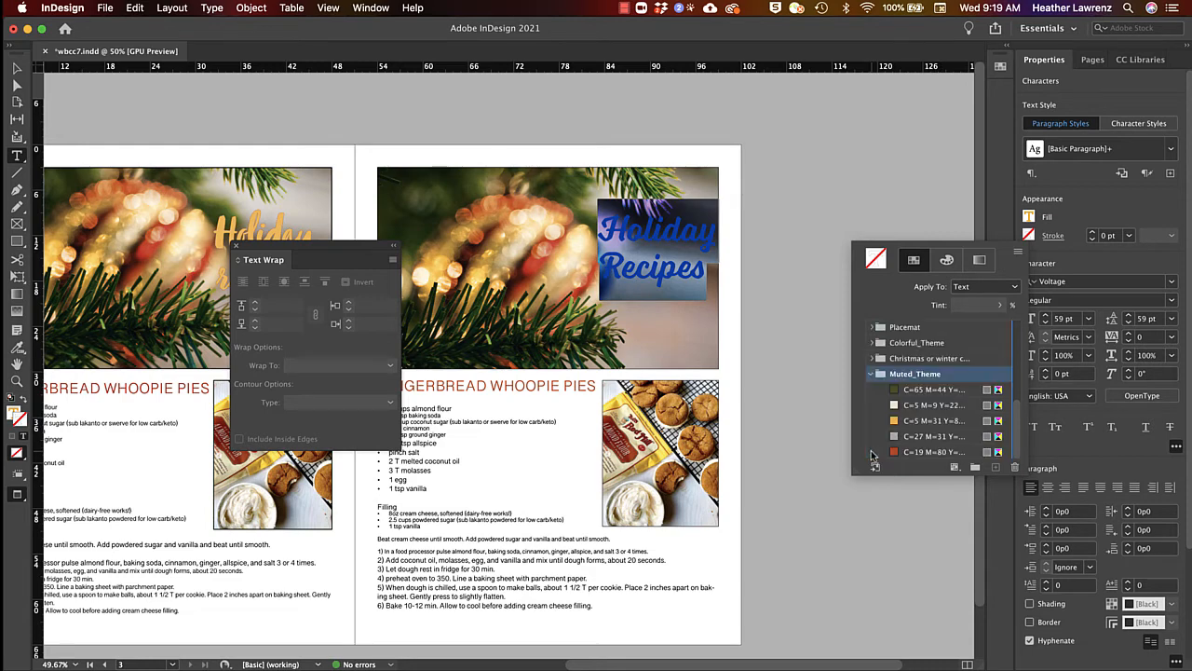
click(922, 452)
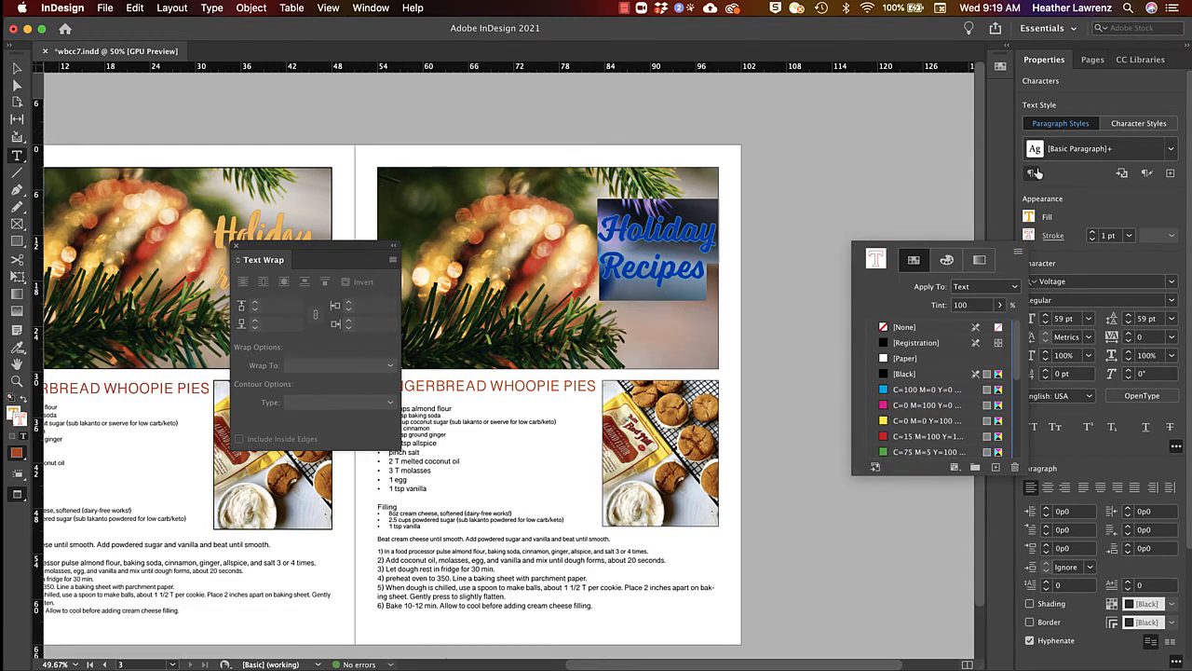
- Set the title text's stroke weight to 0.25 pt and leave text editing
click(1104, 239)
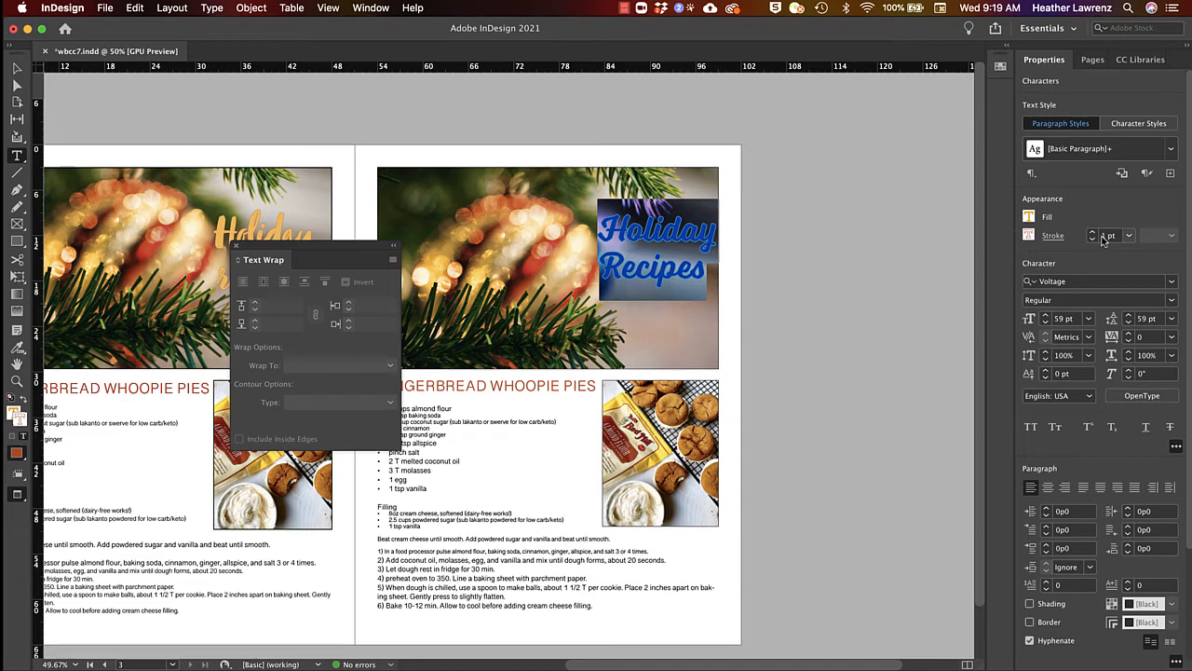
drag(1108, 235, 1085, 240)
text(.25)
key(Return)
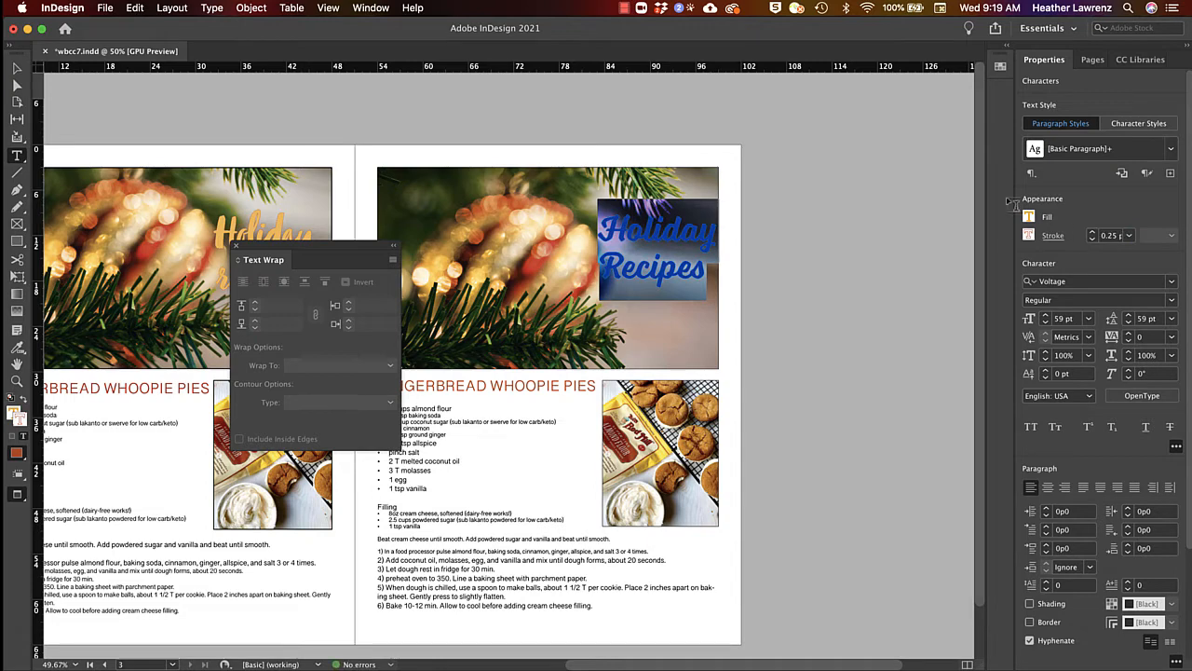
click(657, 294)
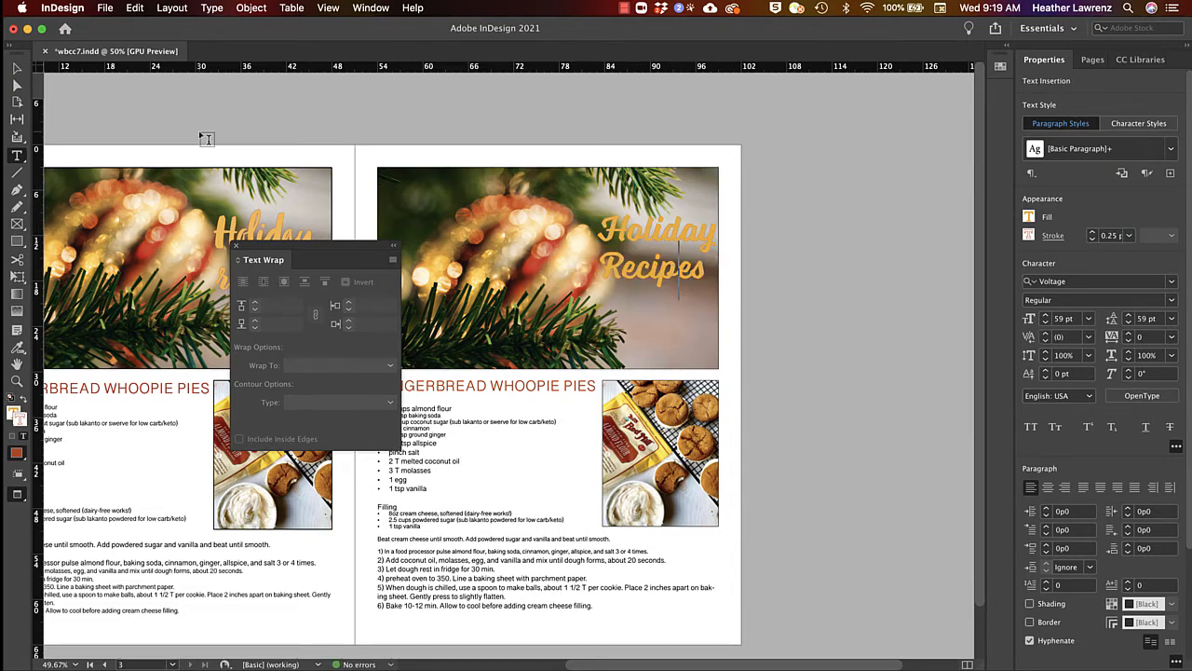
click(17, 68)
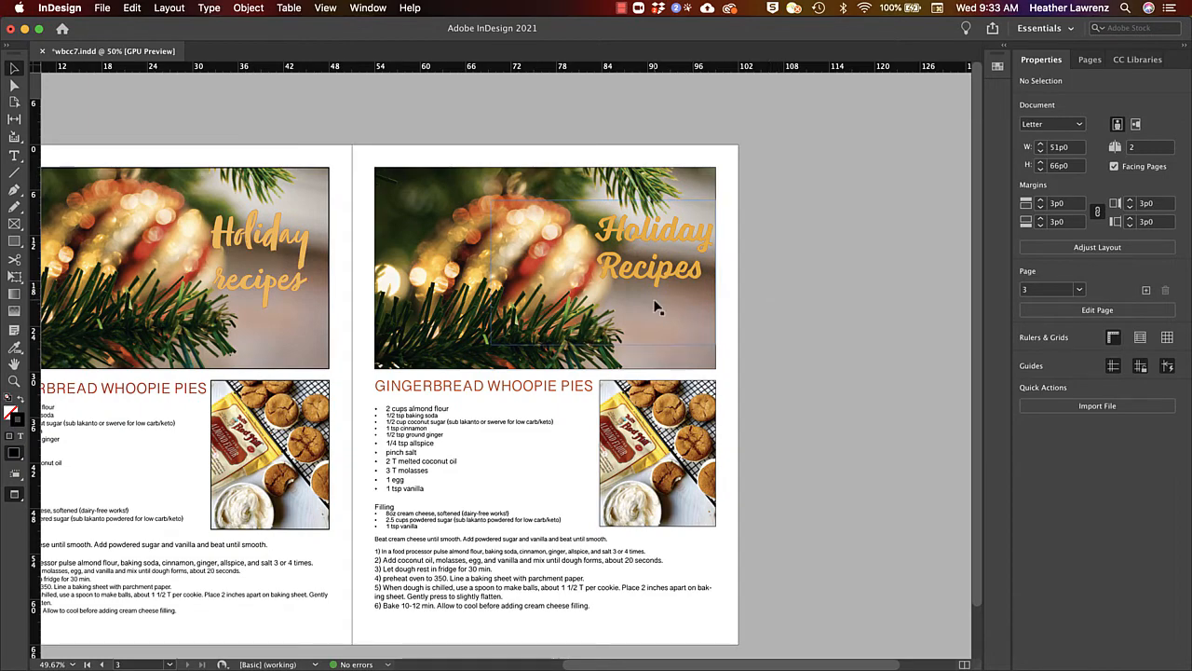
- Start a High Quality Print PDF export named wbcc7 in the wbcc 7 folder
scroll(656, 307, left, 2)
scroll(658, 307, left, 3)
scroll(658, 308, down, 2)
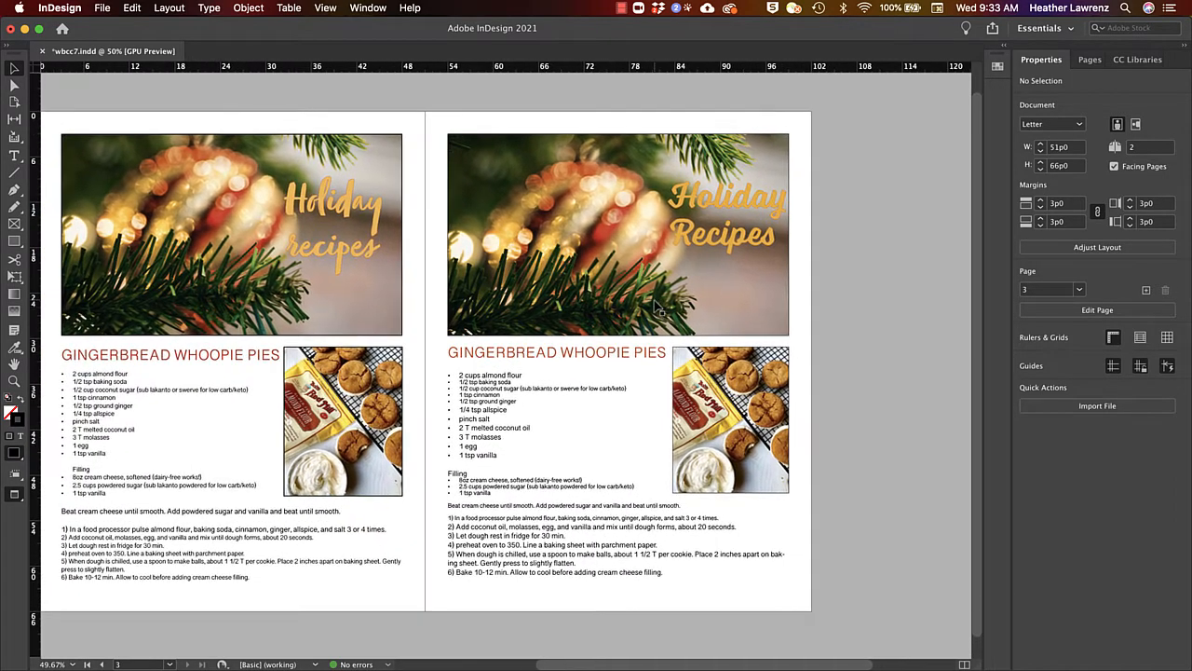
scroll(656, 308, up, 1)
scroll(656, 307, left, 1)
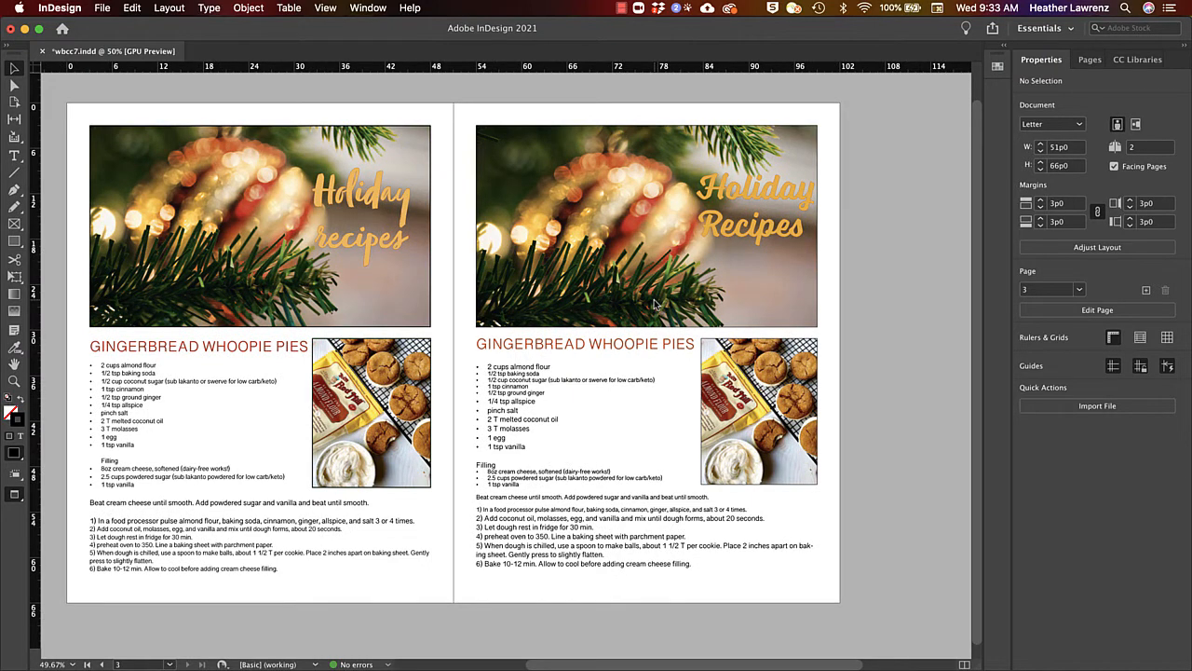
click(103, 9)
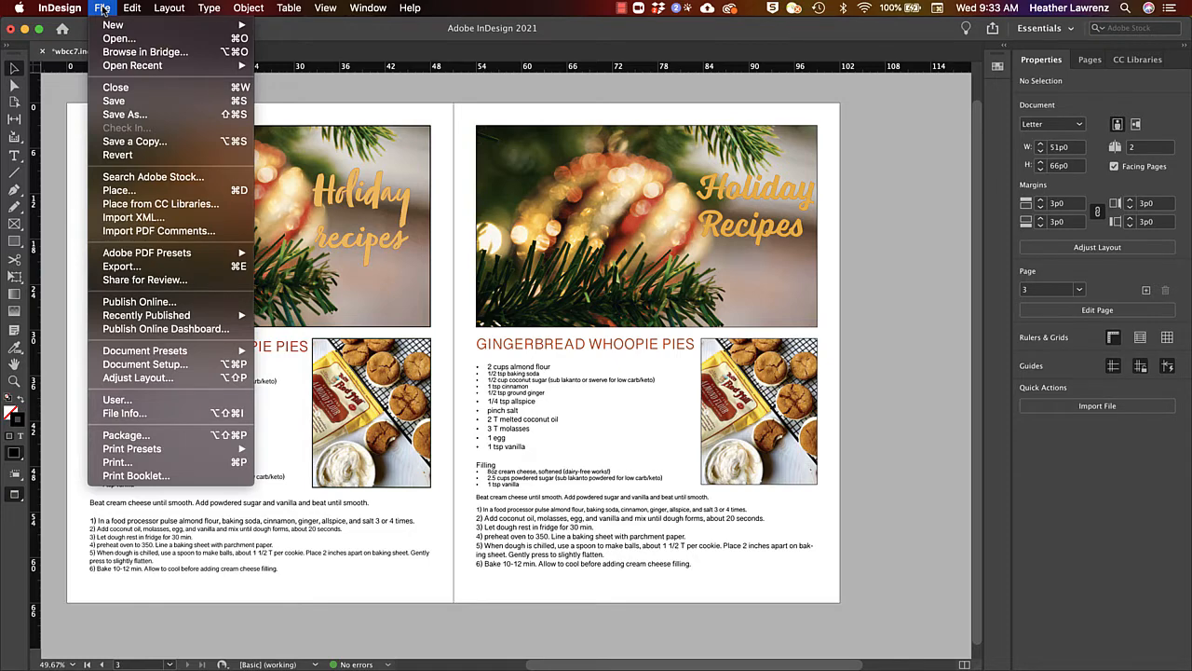
mouse_move(116, 255)
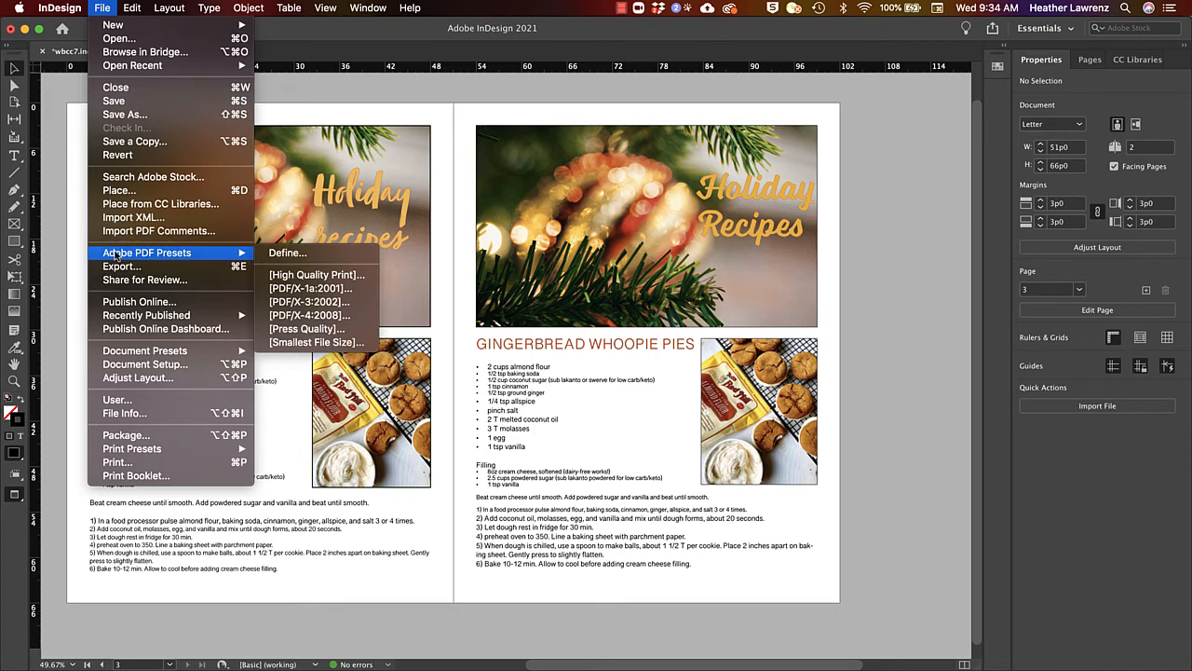
click(289, 276)
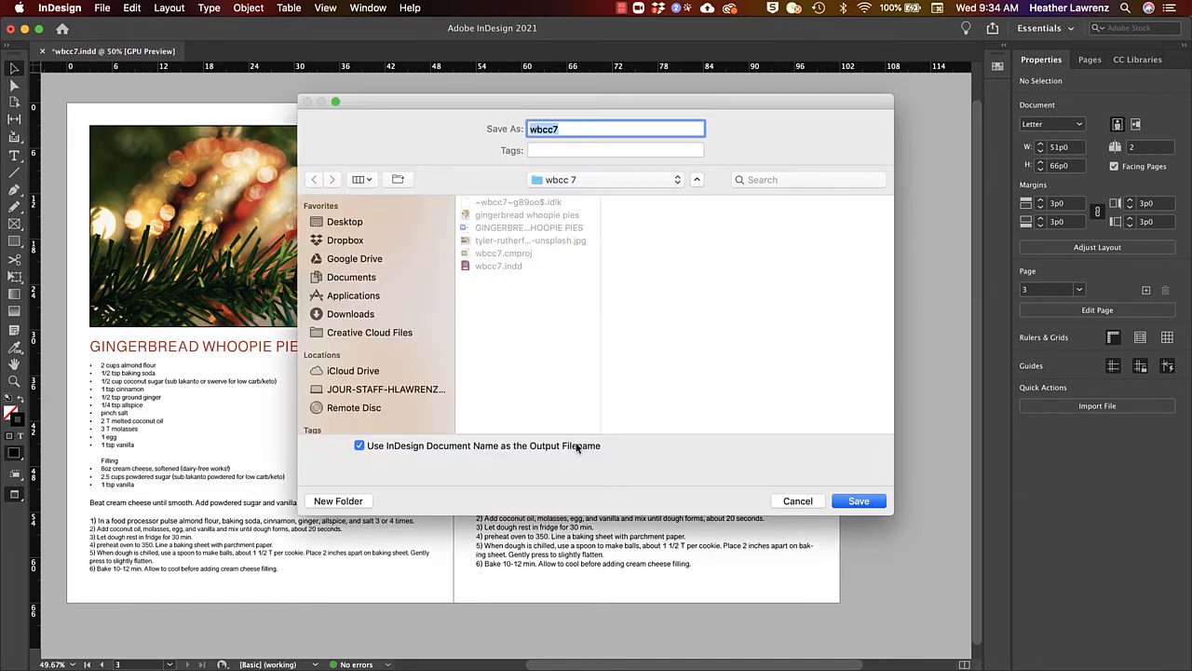
click(859, 502)
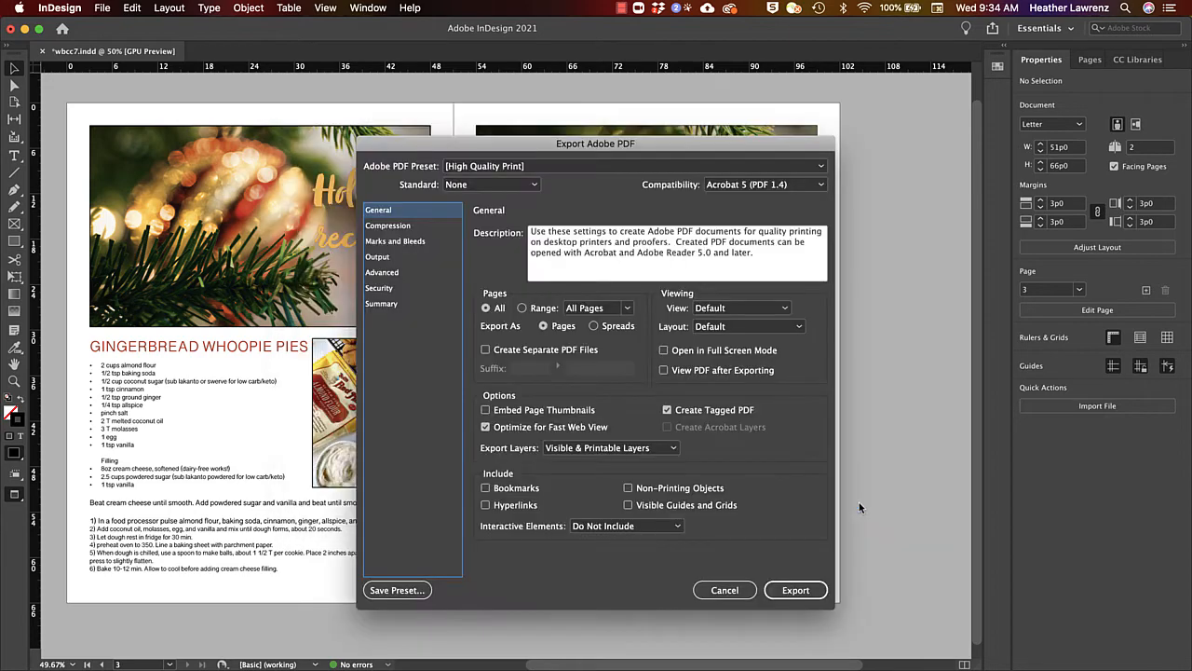
- Limit the PDF page range to 3 and run the export
click(523, 308)
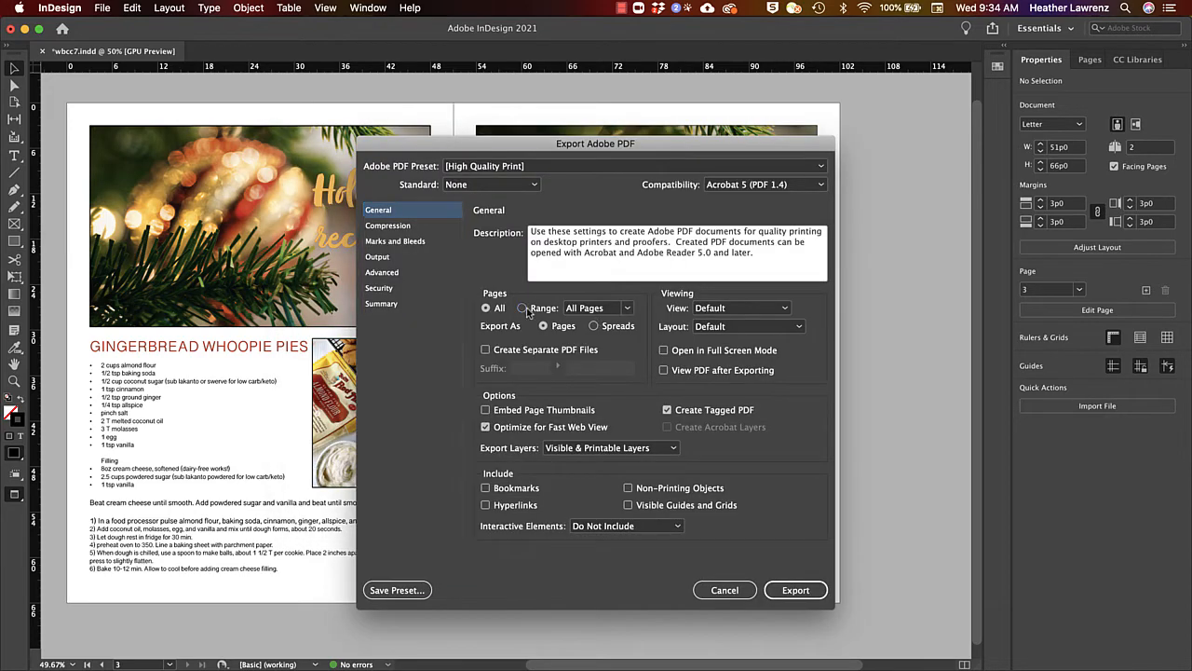
click(627, 308)
click(628, 308)
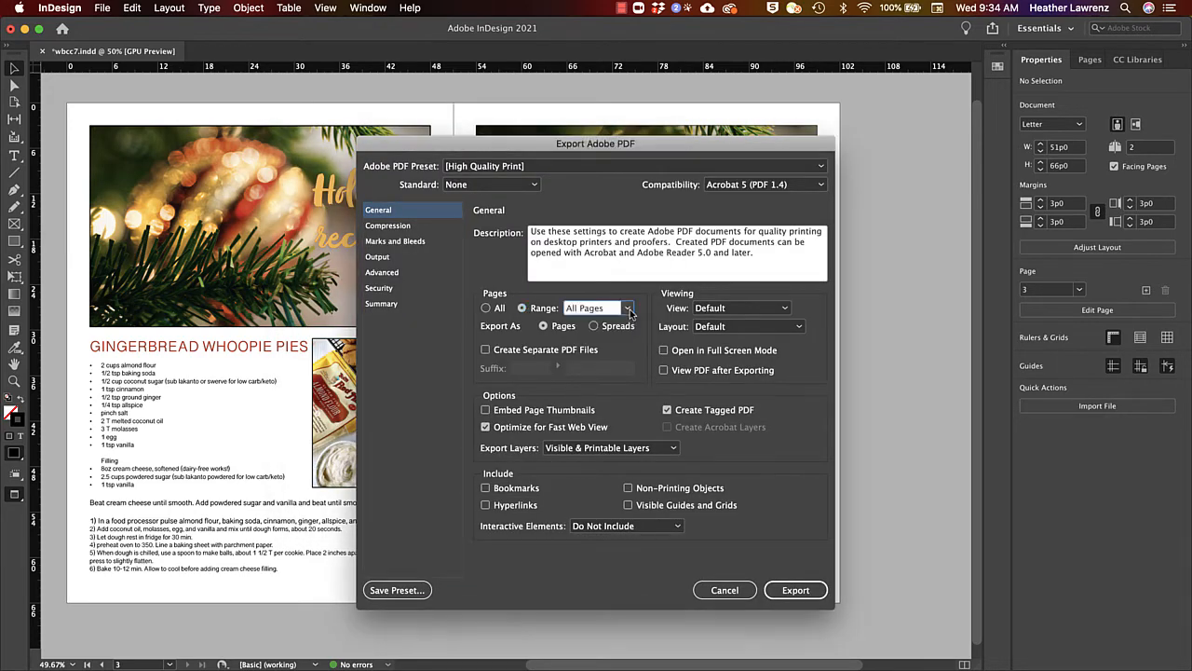
drag(603, 311, 532, 306)
text(3)
click(798, 591)
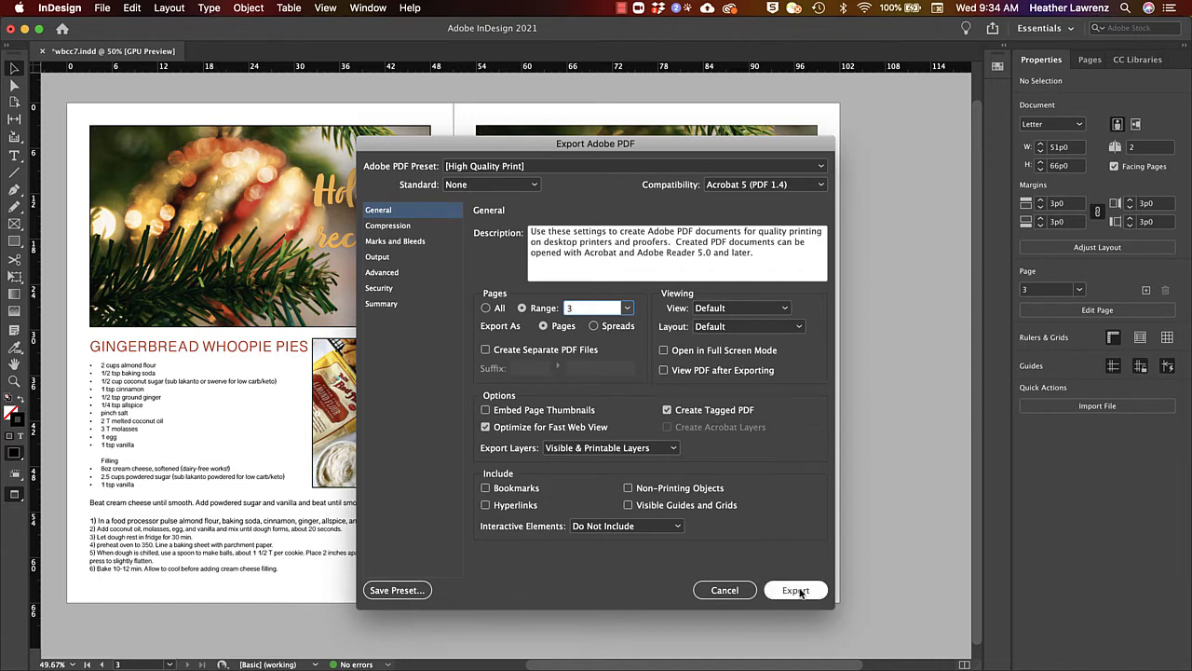
click(797, 591)
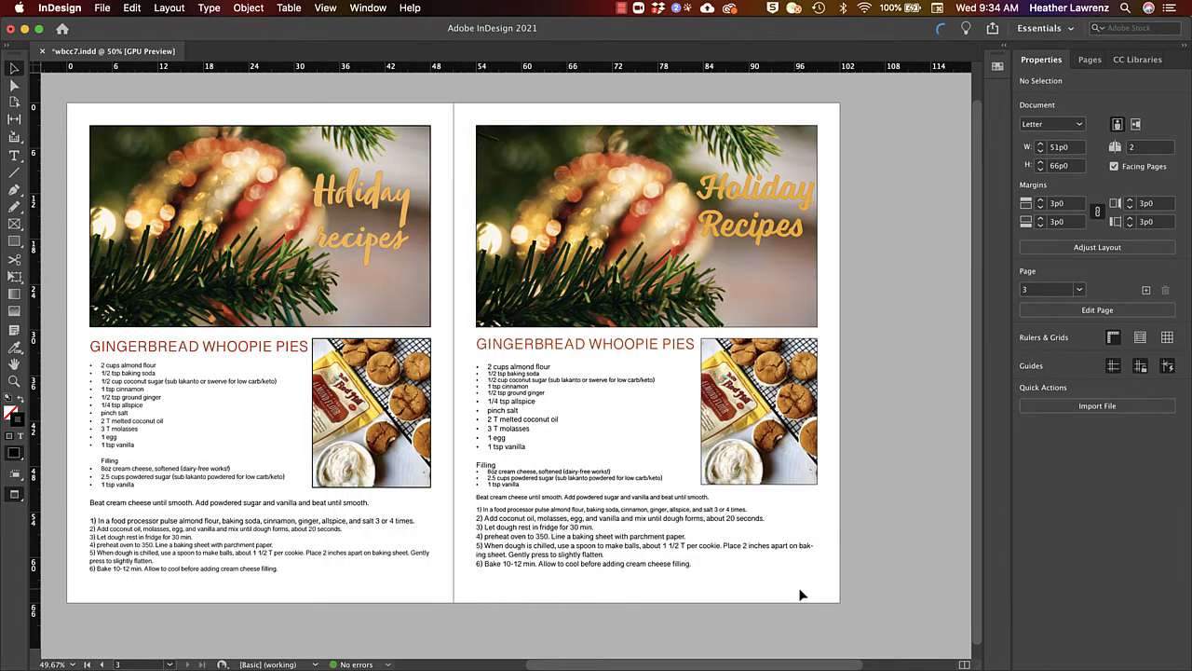
- Create a Share for Review link titled wbcc7 and open the shared review in the browser
click(993, 30)
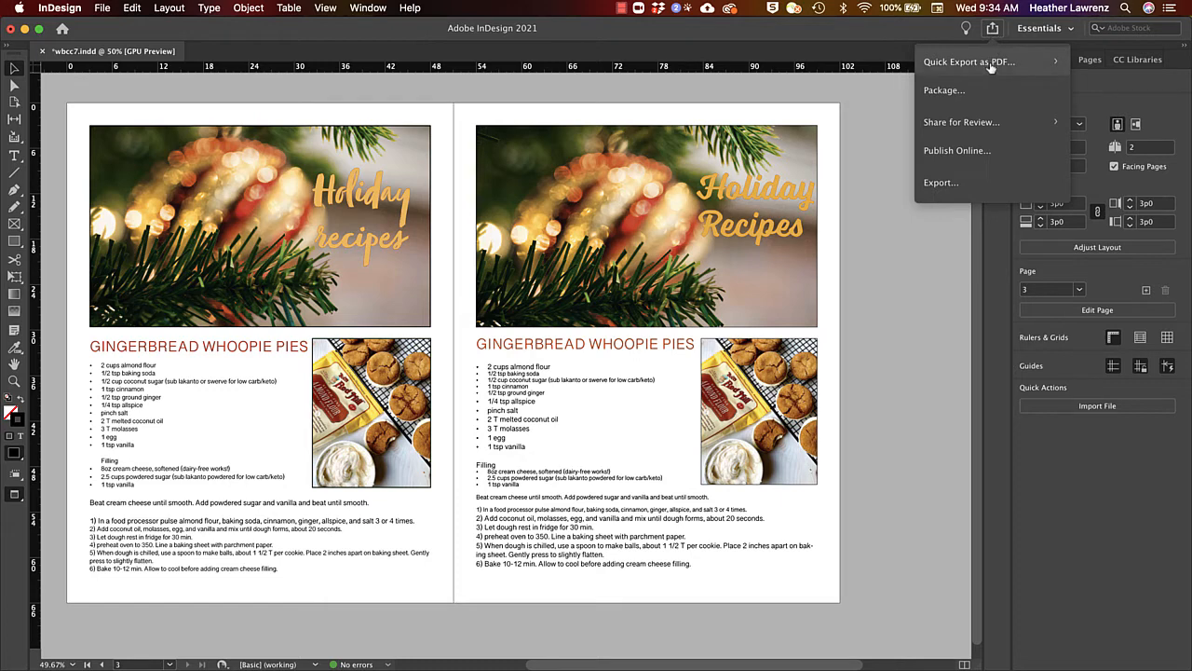
click(991, 68)
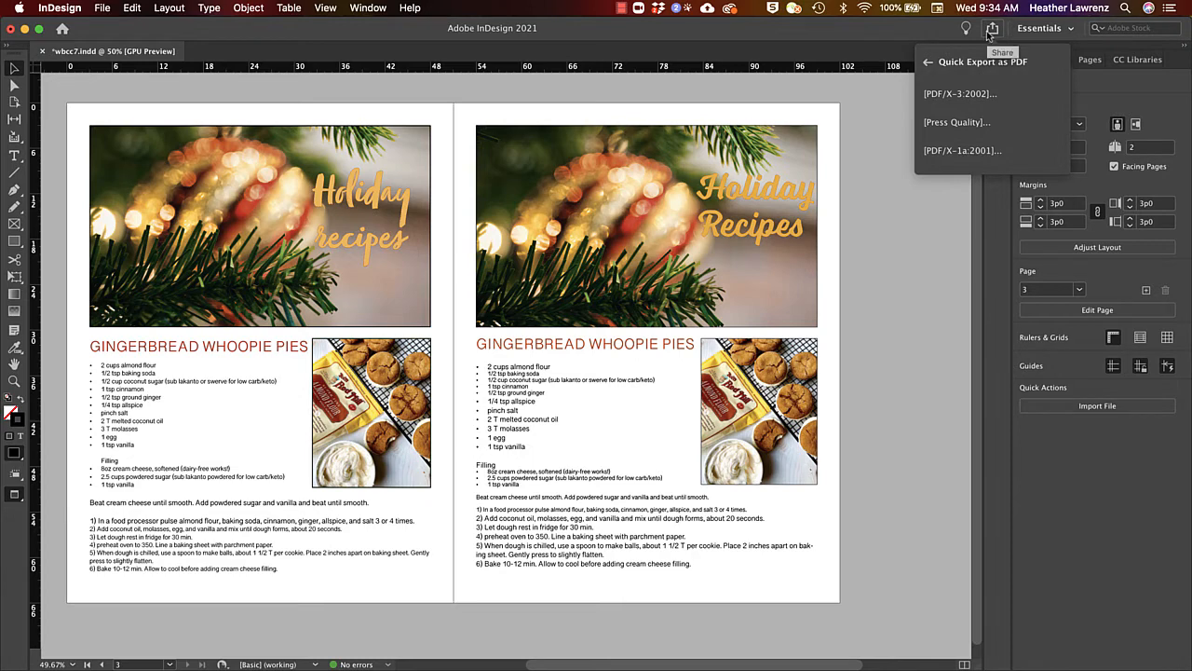
click(929, 61)
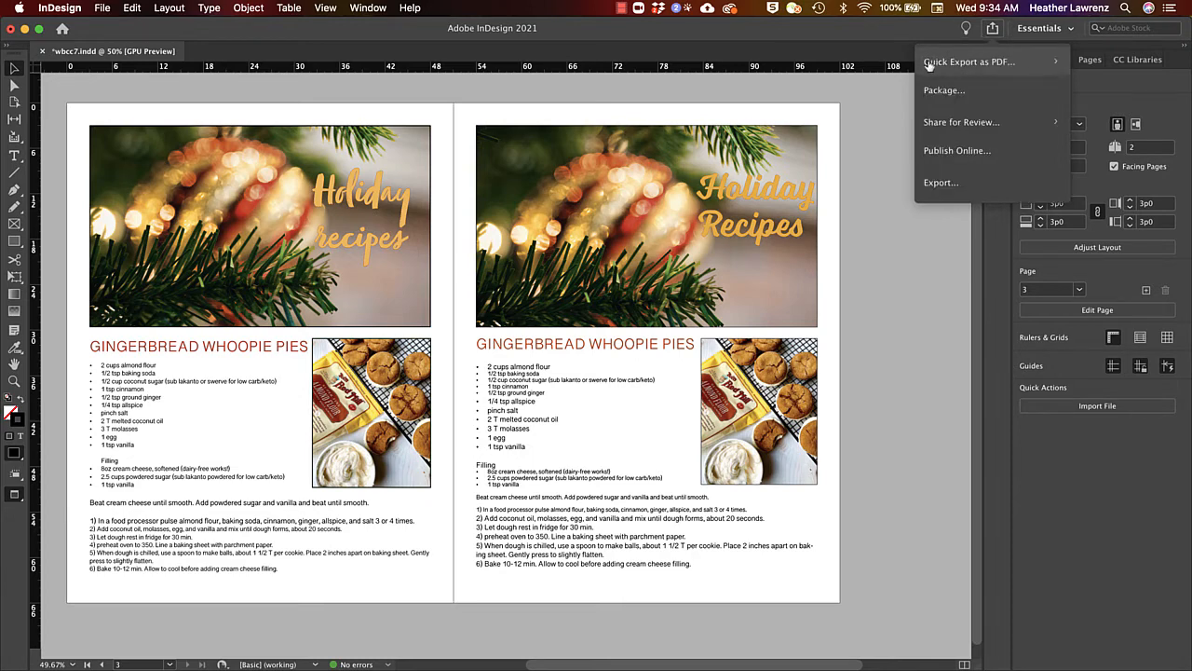
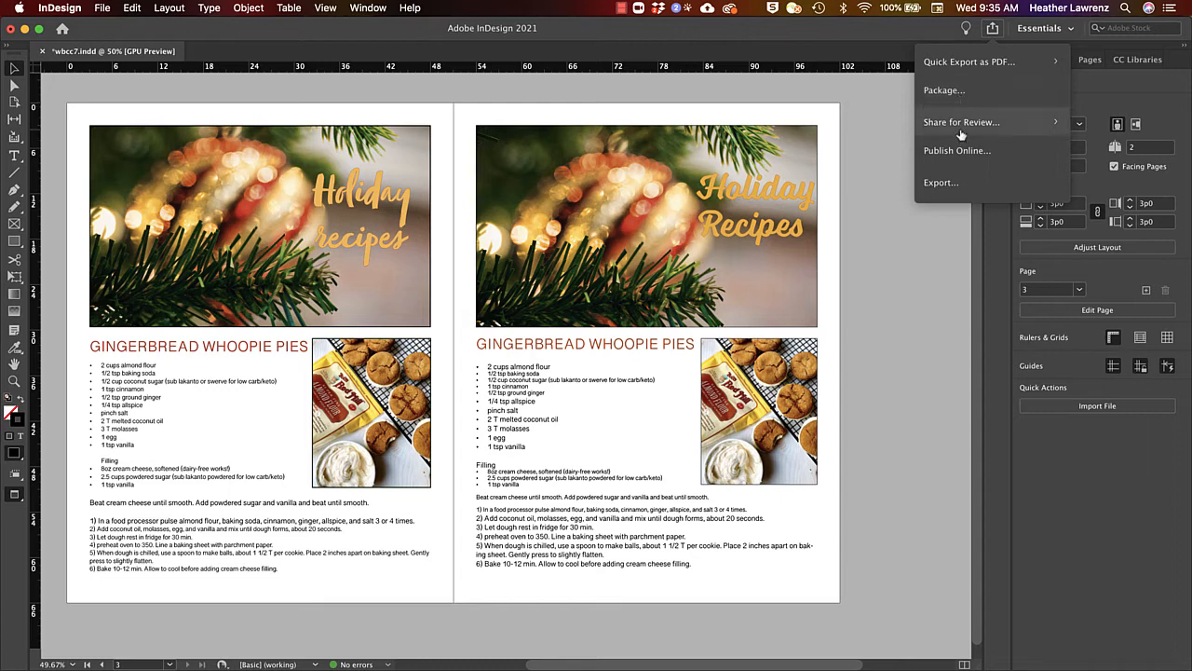
click(961, 131)
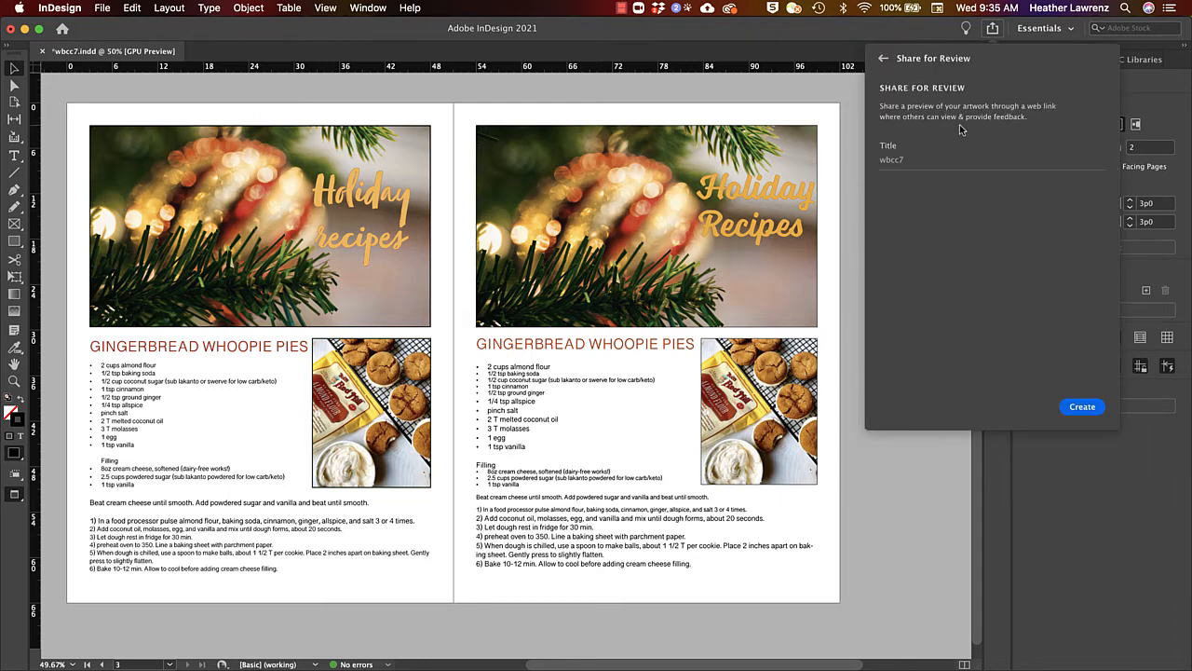
click(1088, 407)
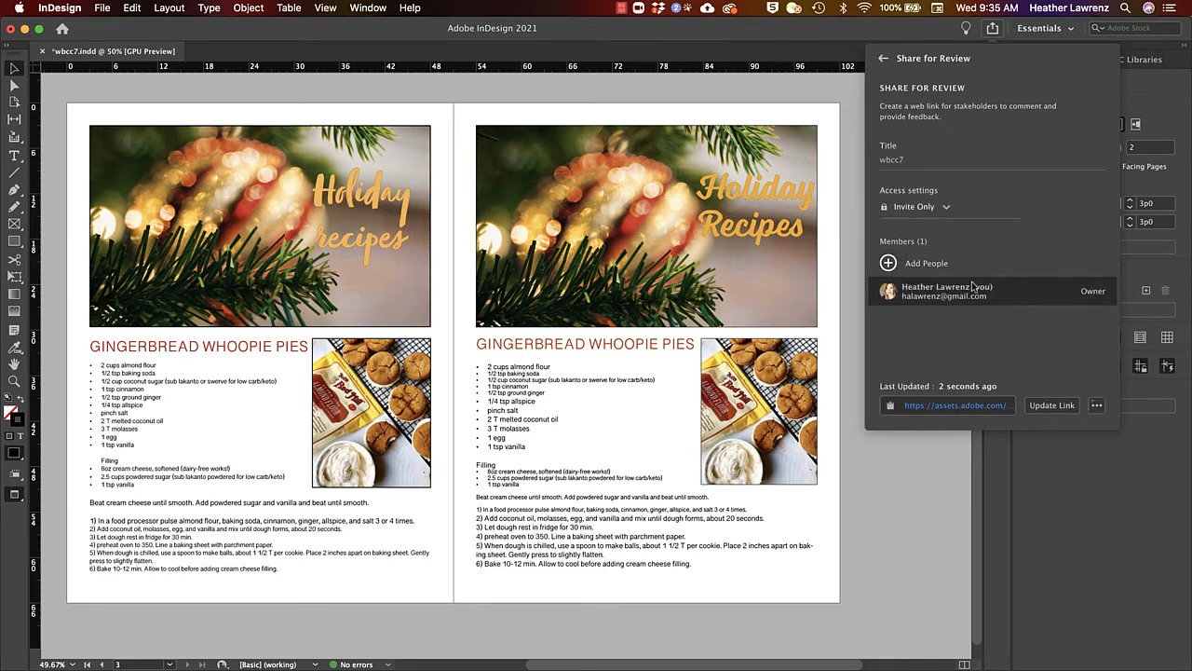
click(976, 406)
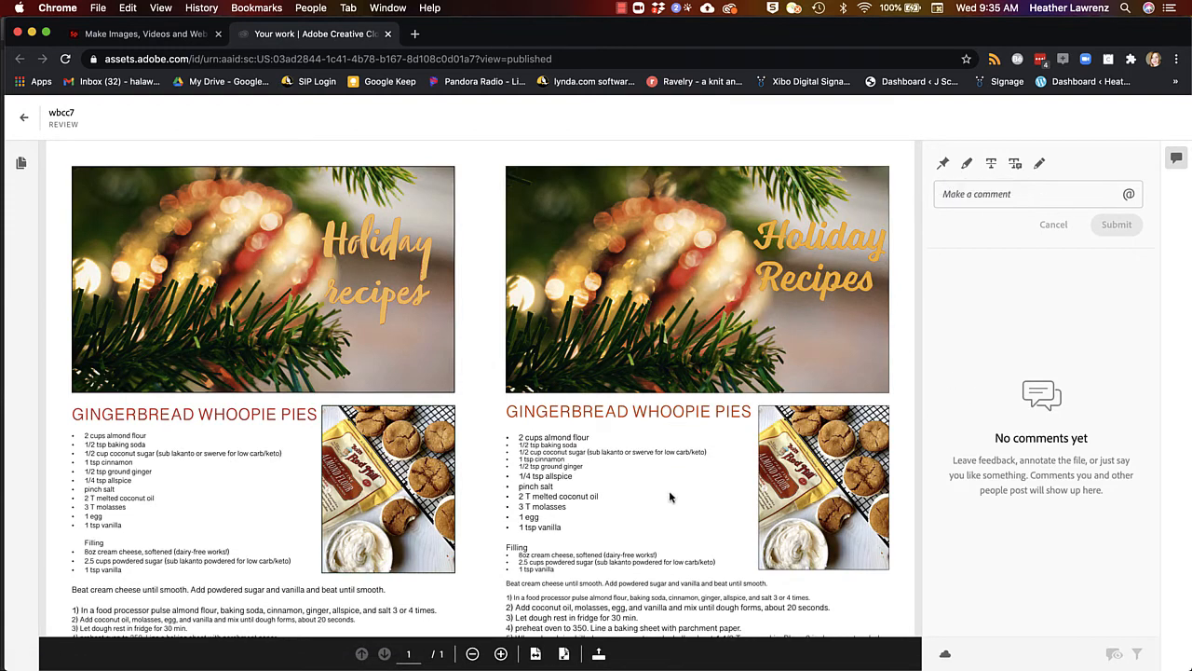
scroll(690, 434, down, 2)
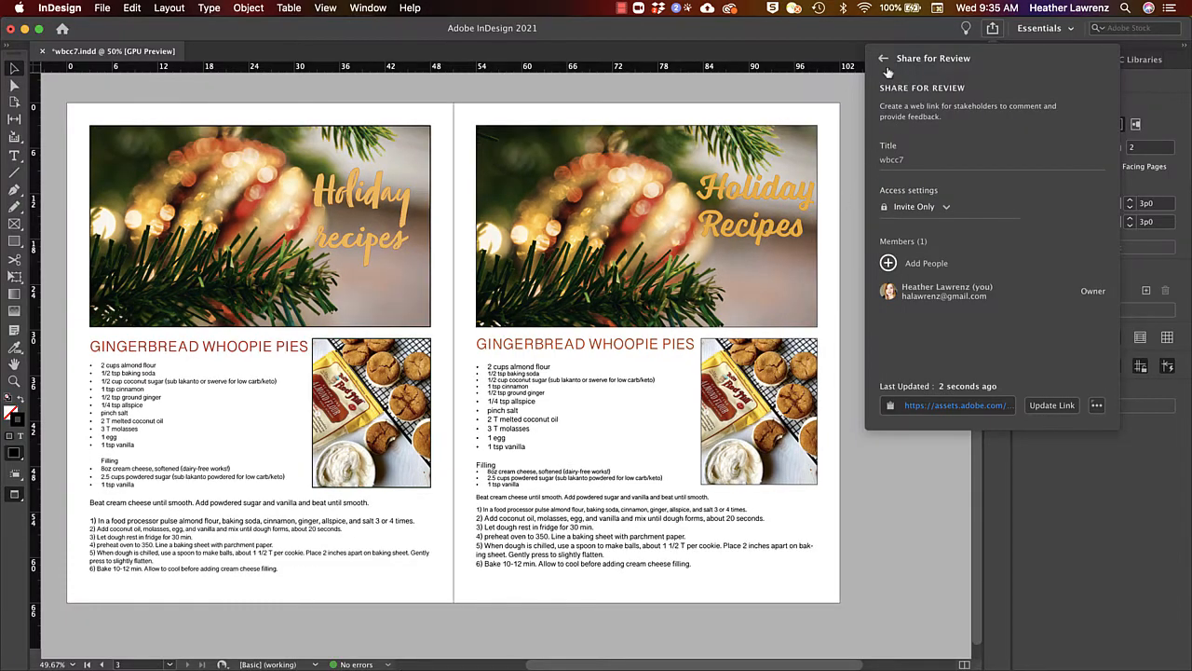
- Publish the document online as a new document titled Holiday Recipes, allowing viewers to download it as a PDF
click(884, 60)
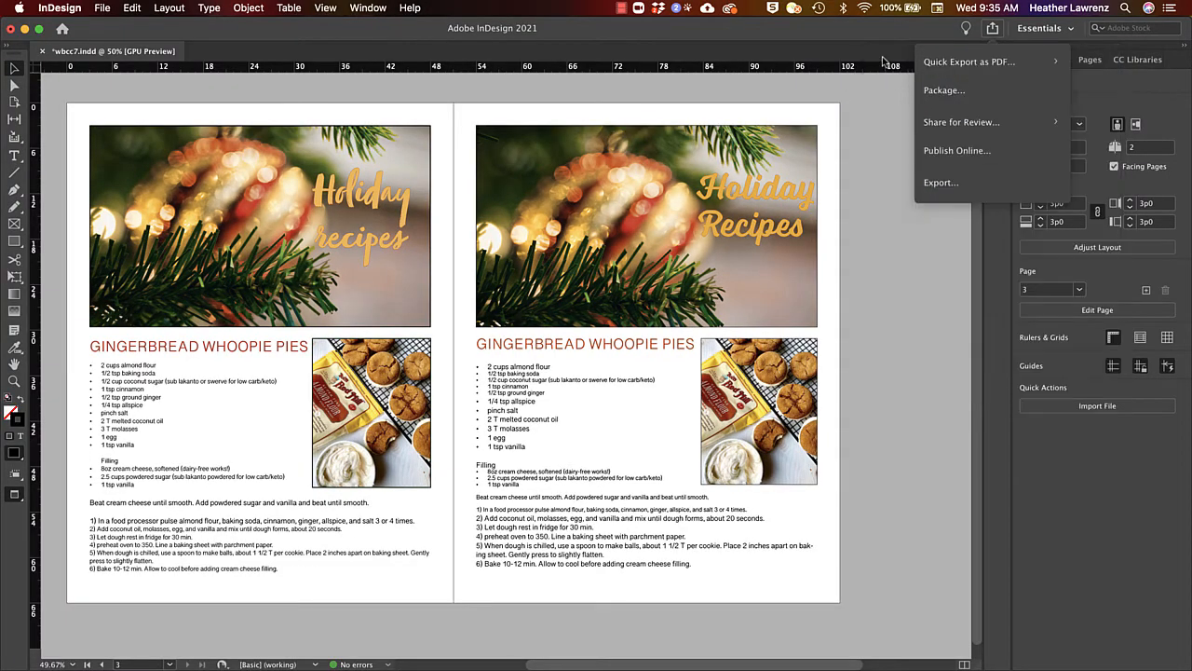
click(971, 161)
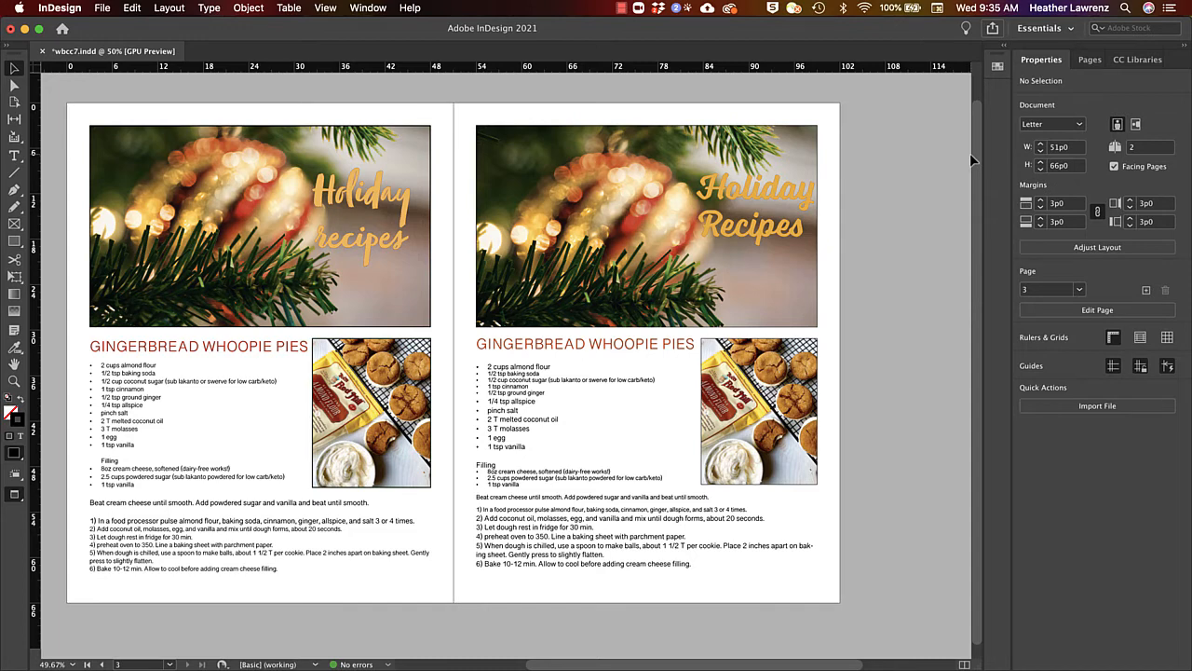
click(993, 29)
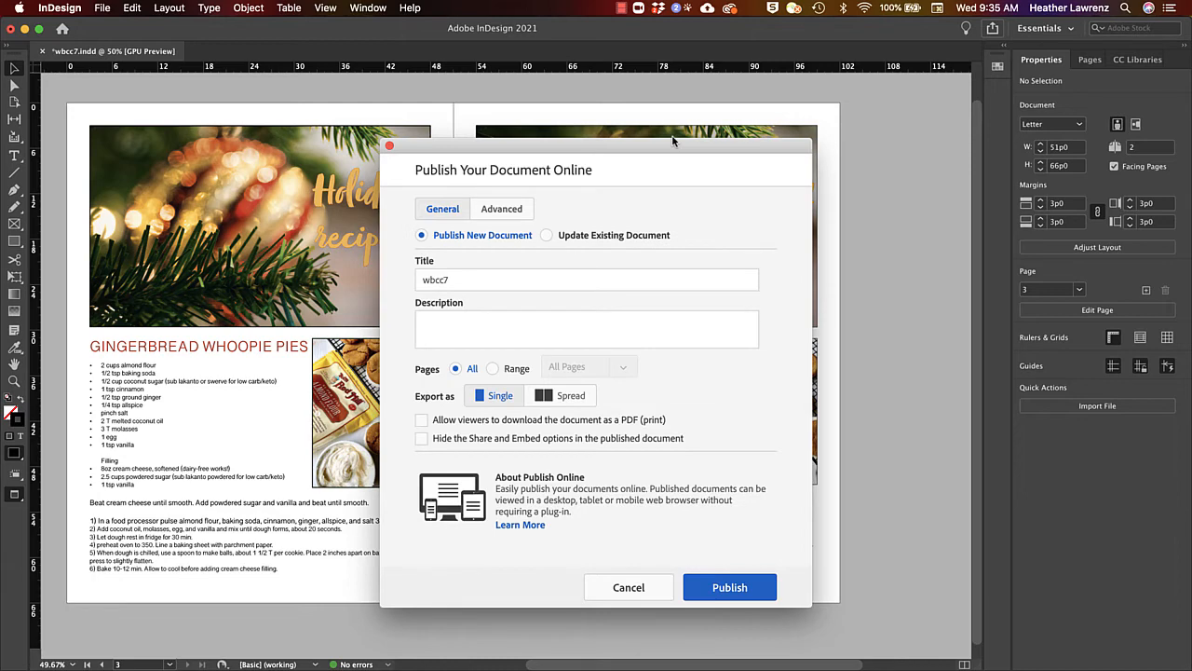
click(518, 280)
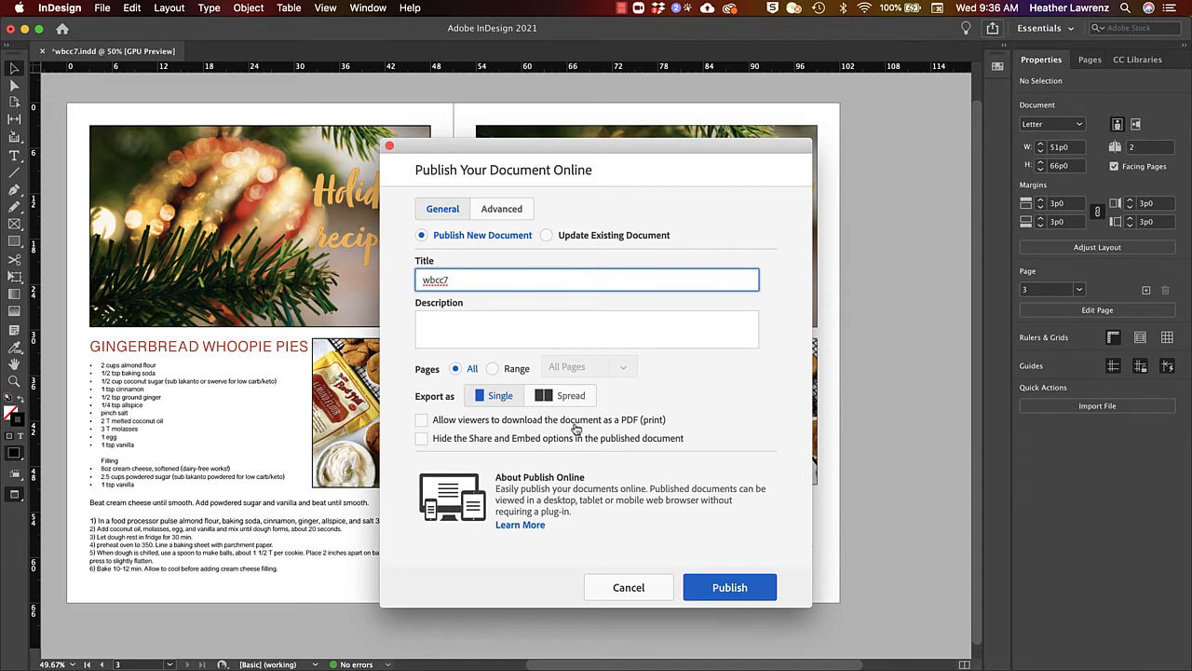
click(422, 421)
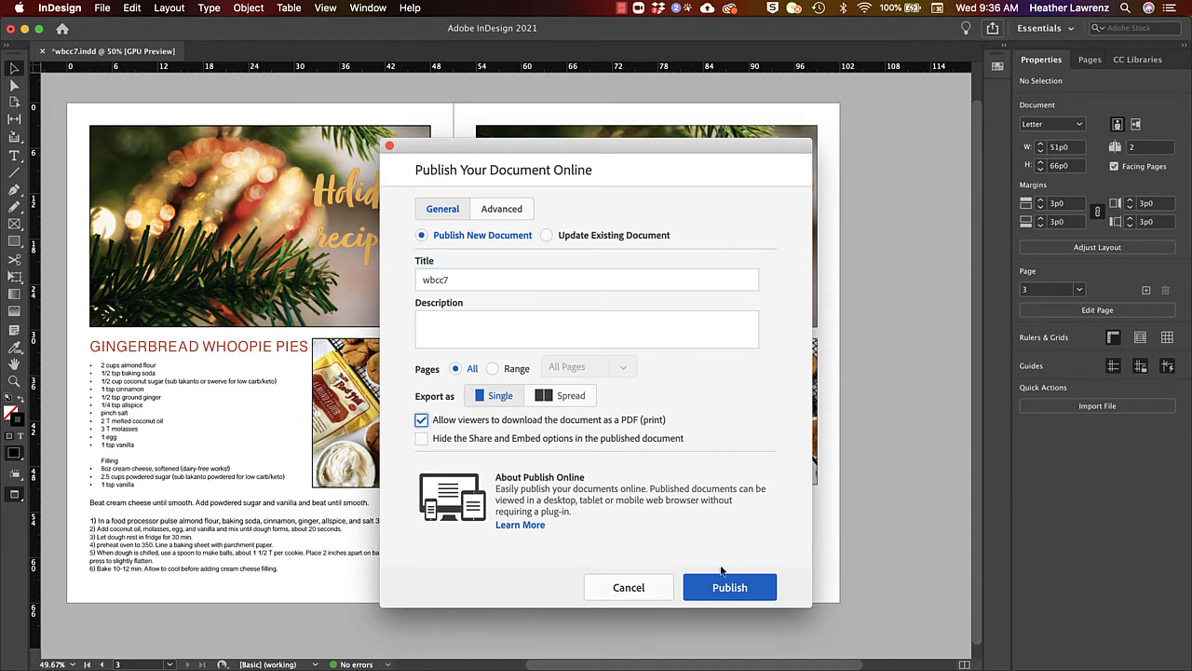
double_click(569, 277)
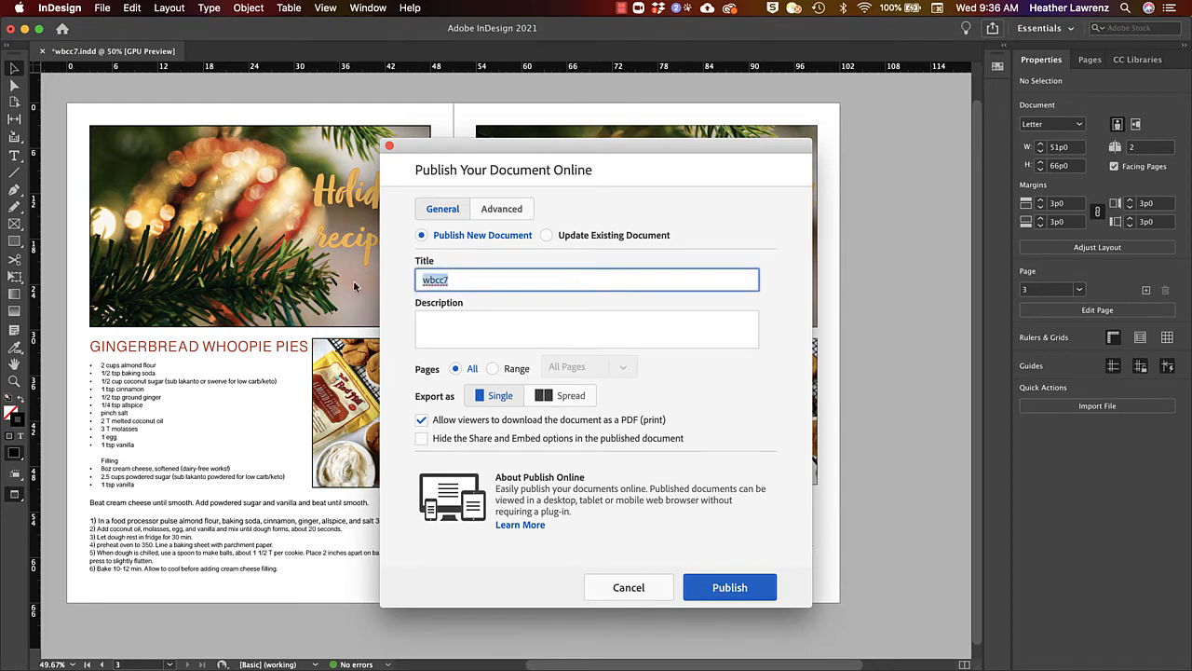
text(Holiday Recipes)
click(730, 587)
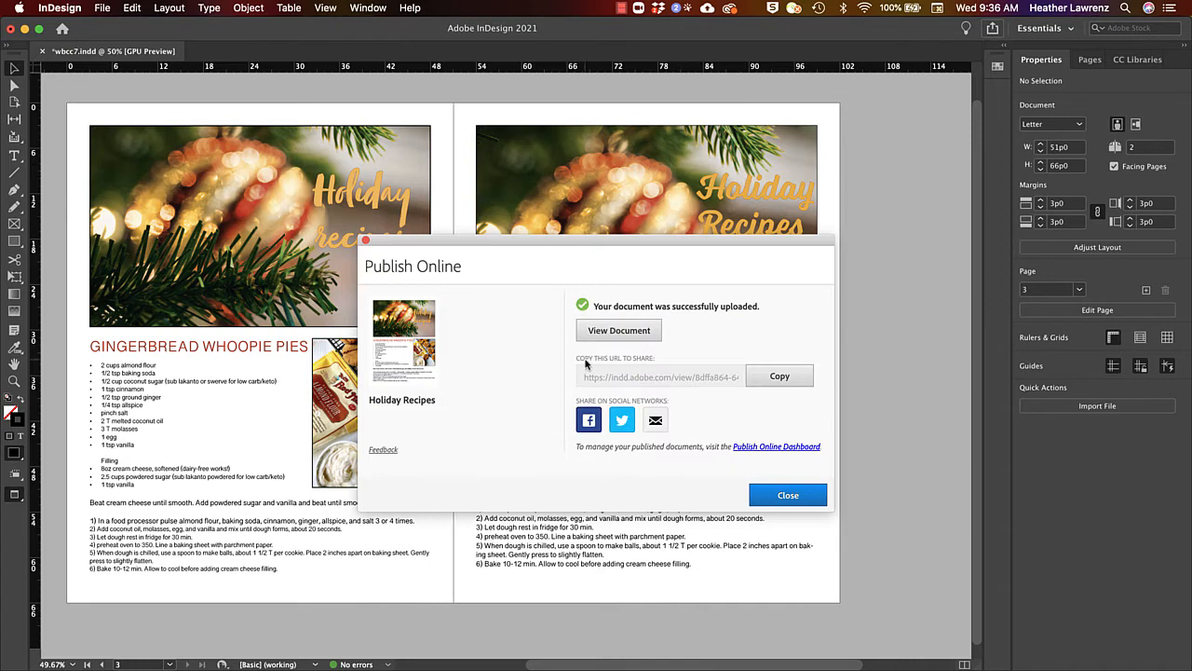
- View the published Holiday Recipes document and its web address in the browser, and close the Publish Online dialog in InDesign
click(619, 330)
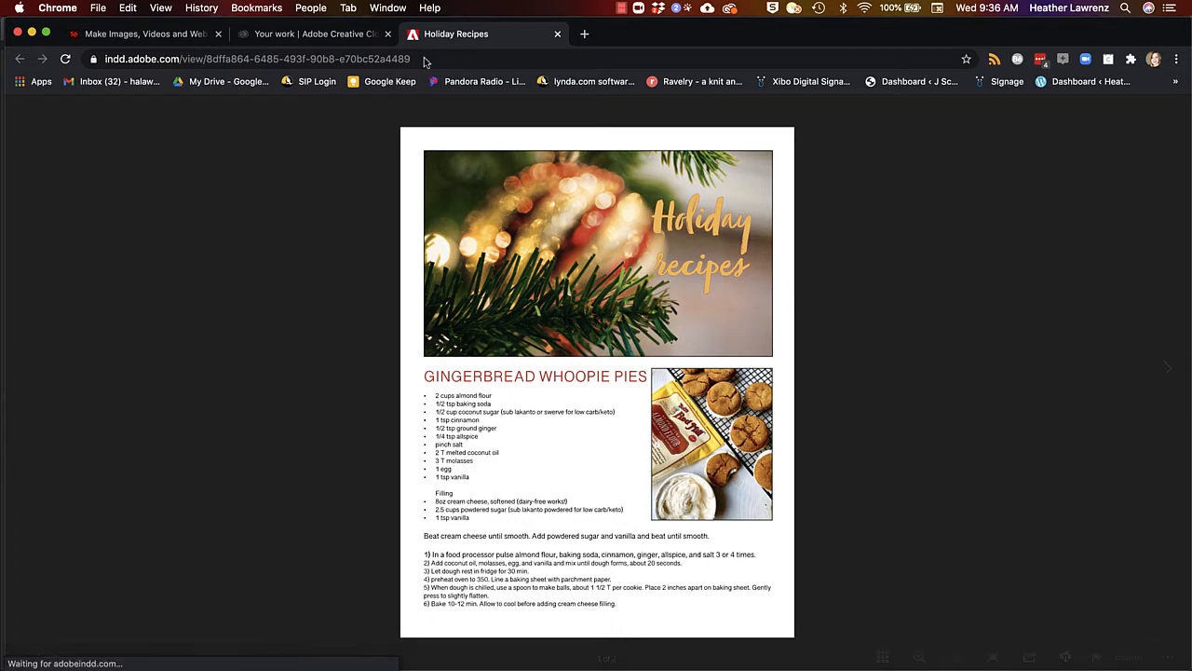
click(424, 57)
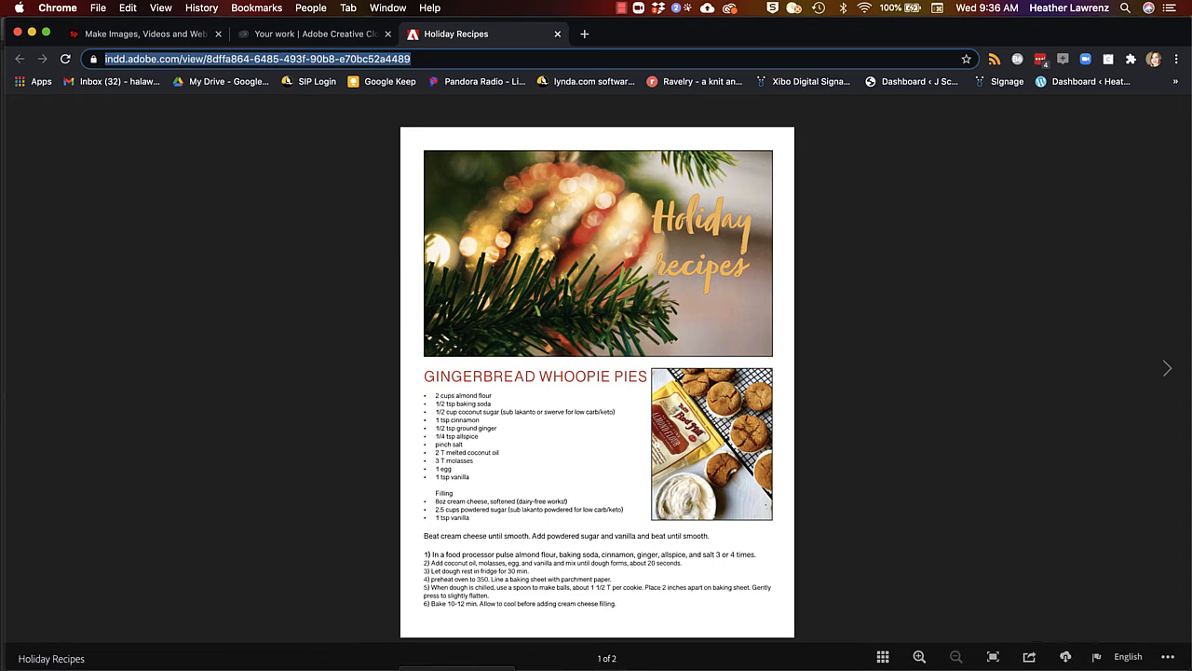
click(438, 668)
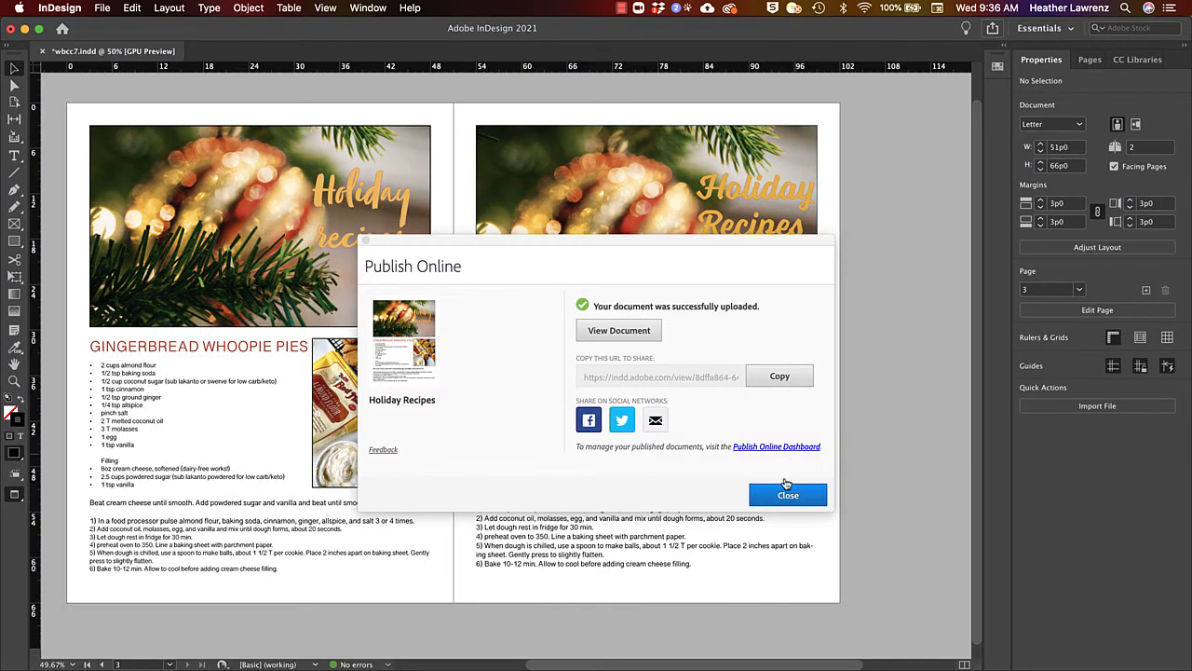
key(Escape)
- Move the page 3 title frame up to about Y 6p0, keeping its X at about 69p4
click(763, 226)
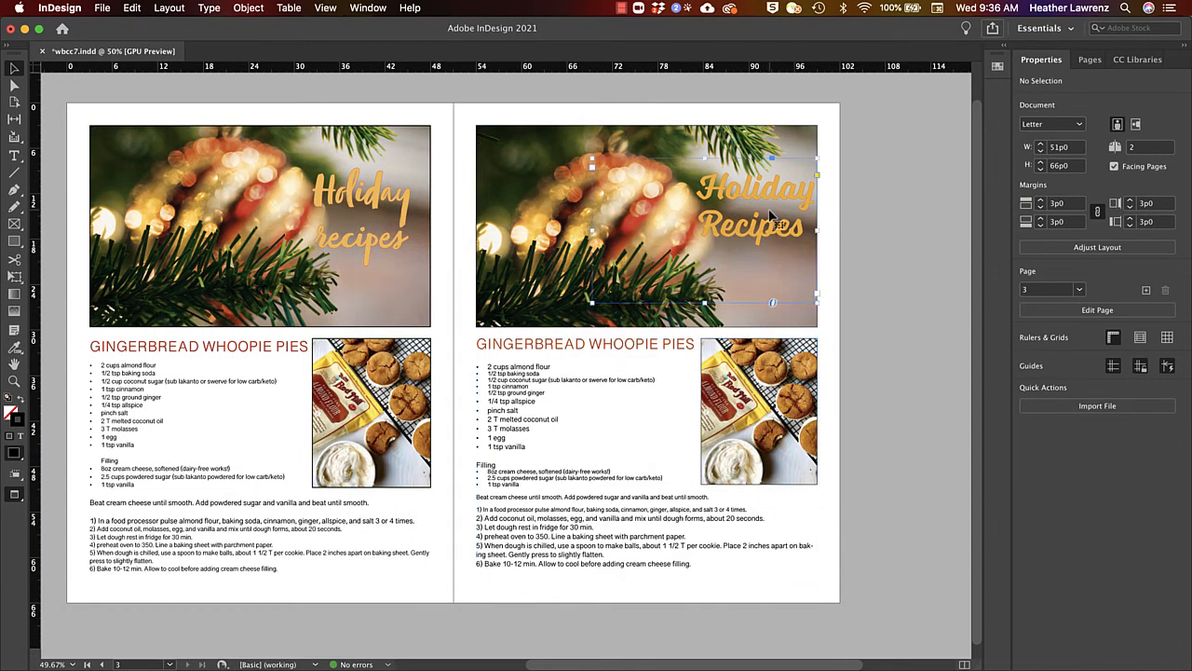
drag(765, 220, 766, 209)
click(101, 8)
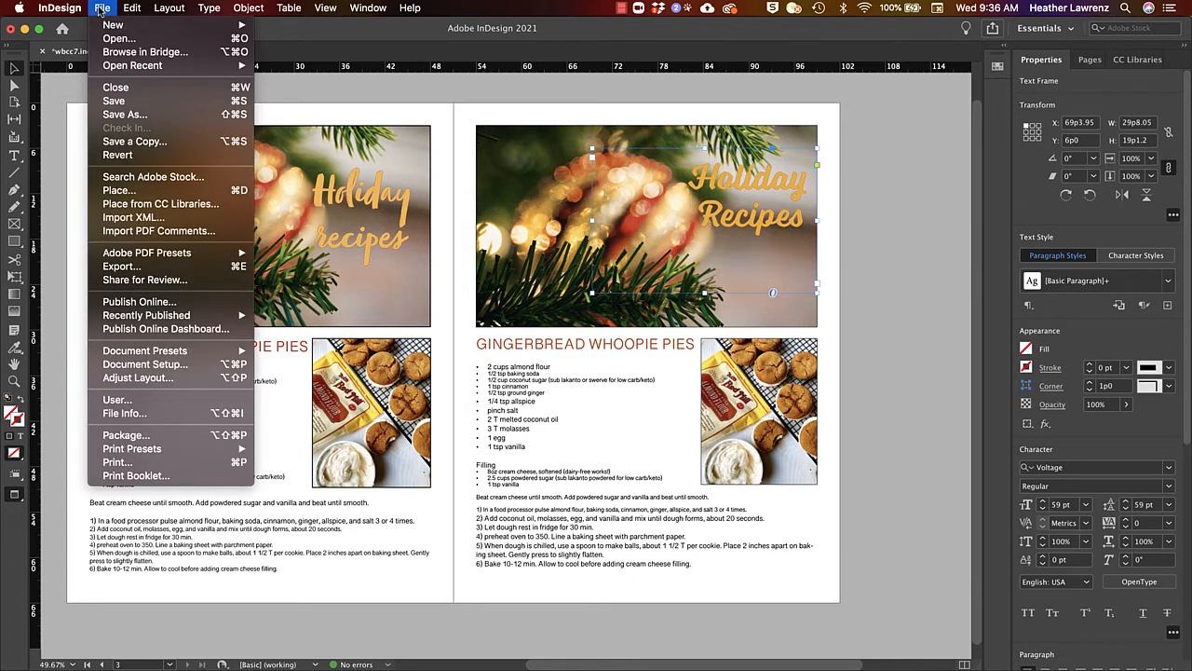
click(127, 302)
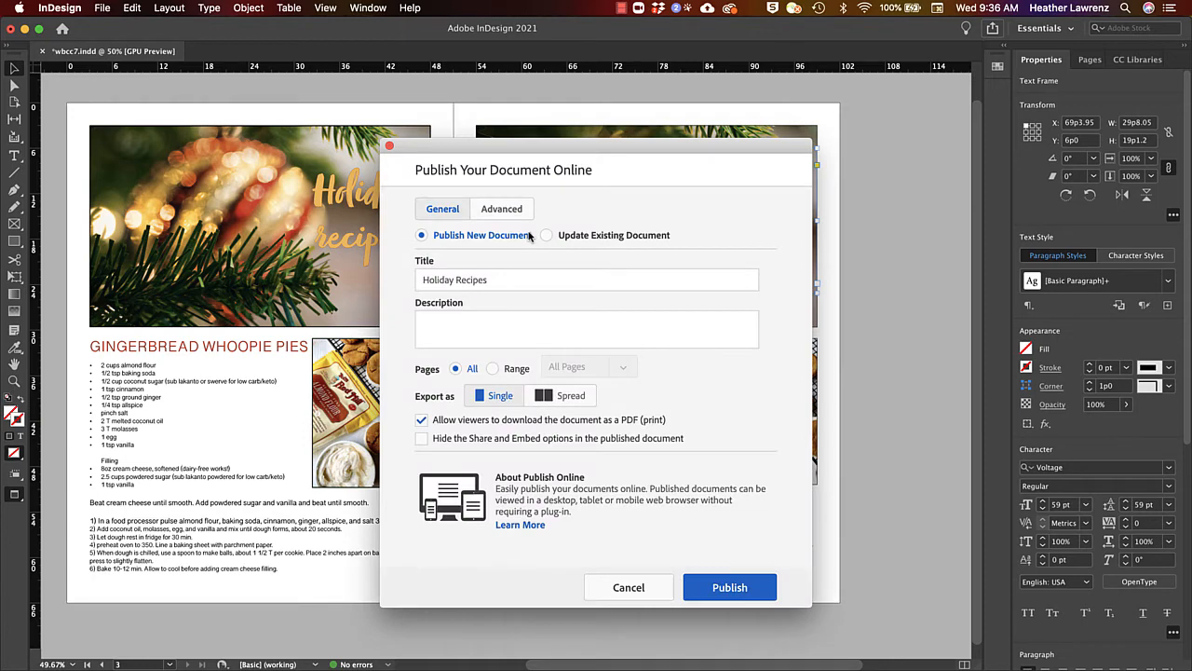
click(548, 237)
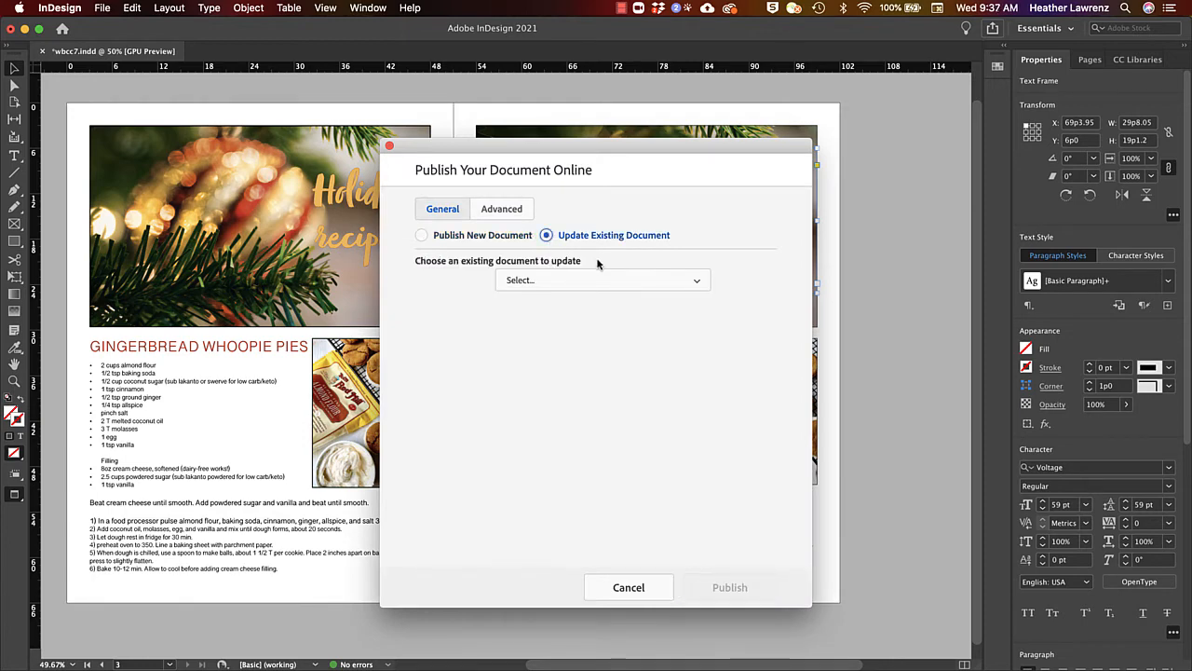
click(538, 282)
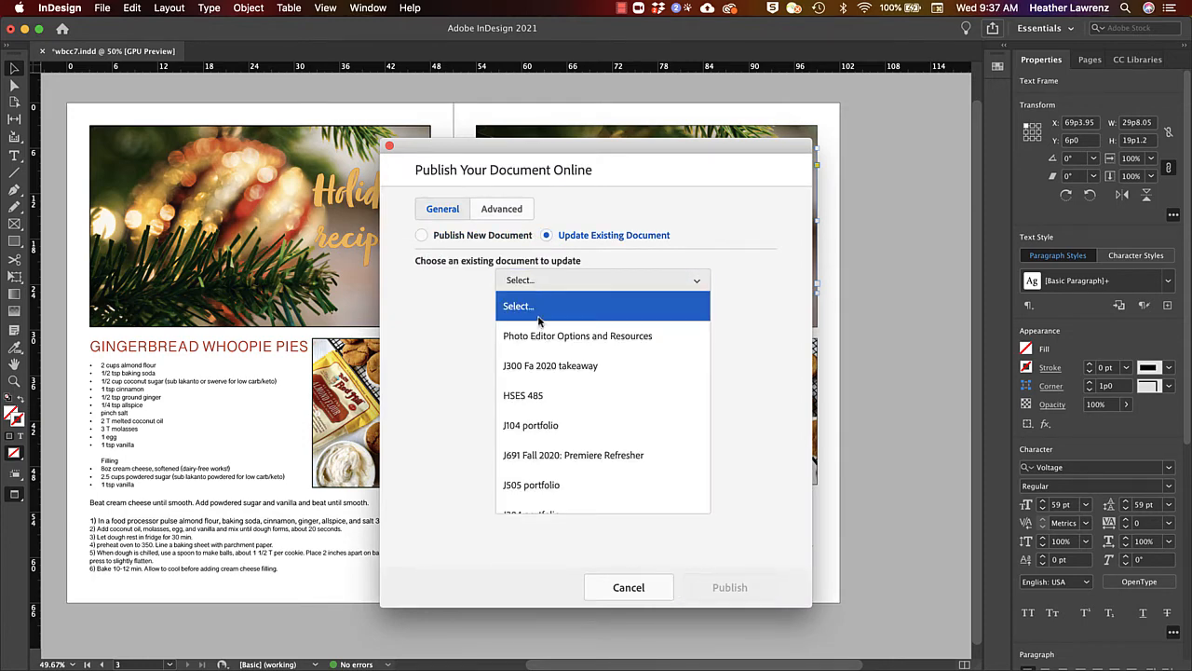
click(731, 275)
click(630, 588)
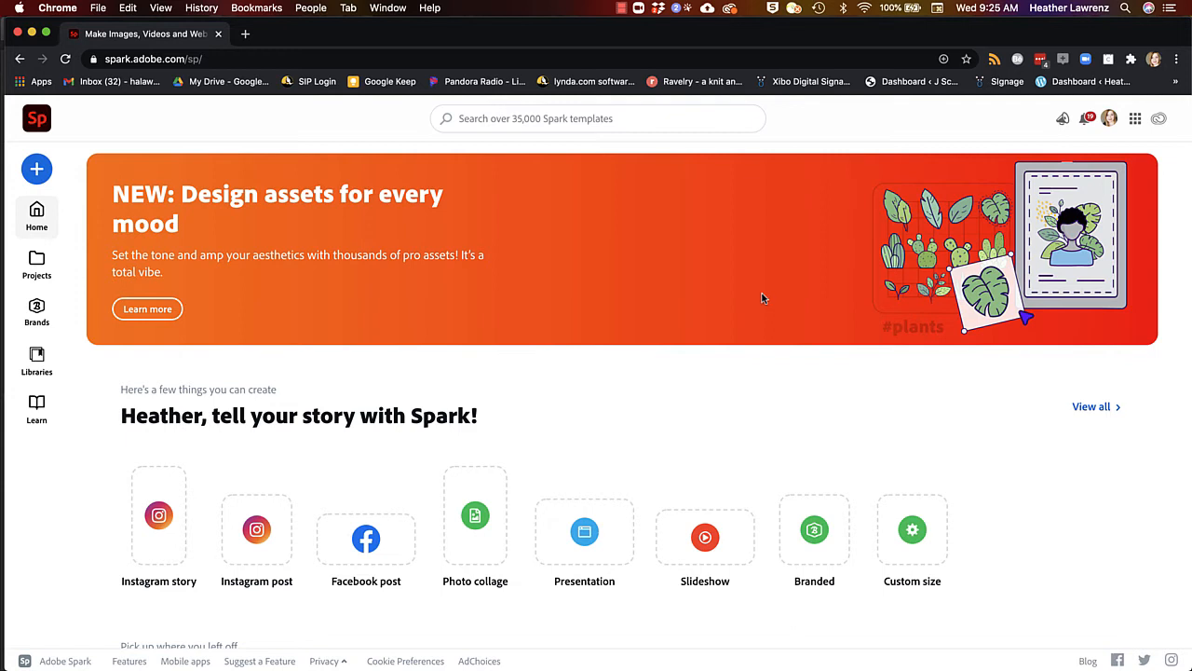
- Create a new webpage project in Spark and apply the Storybook theme to it
click(35, 169)
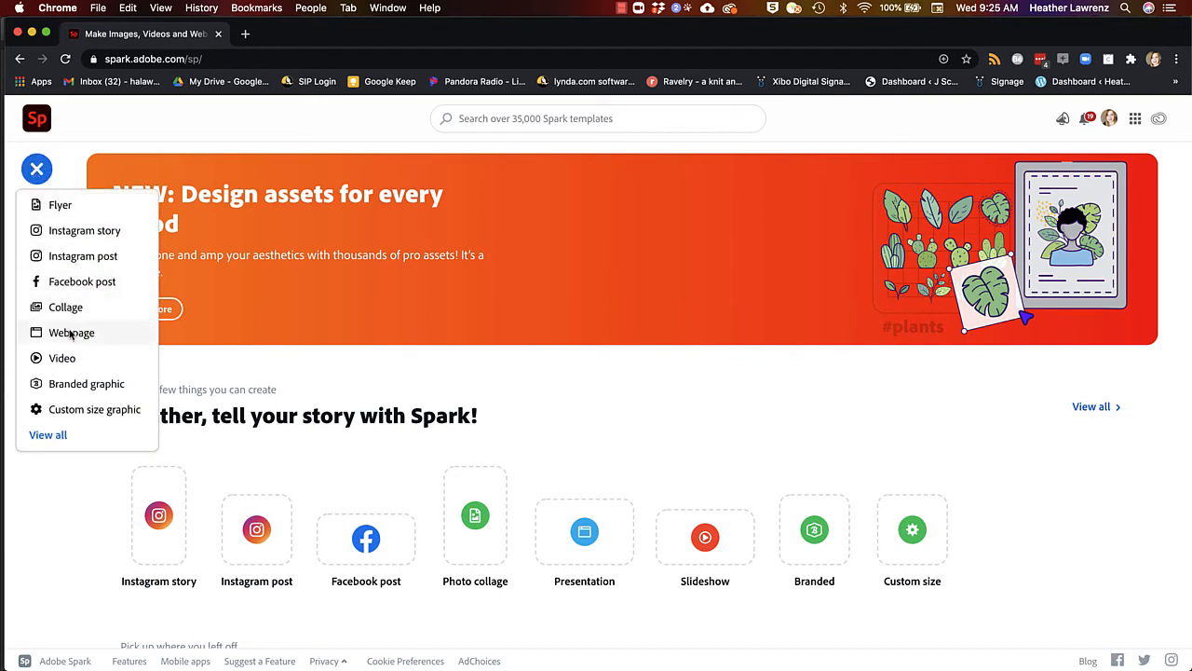
click(71, 333)
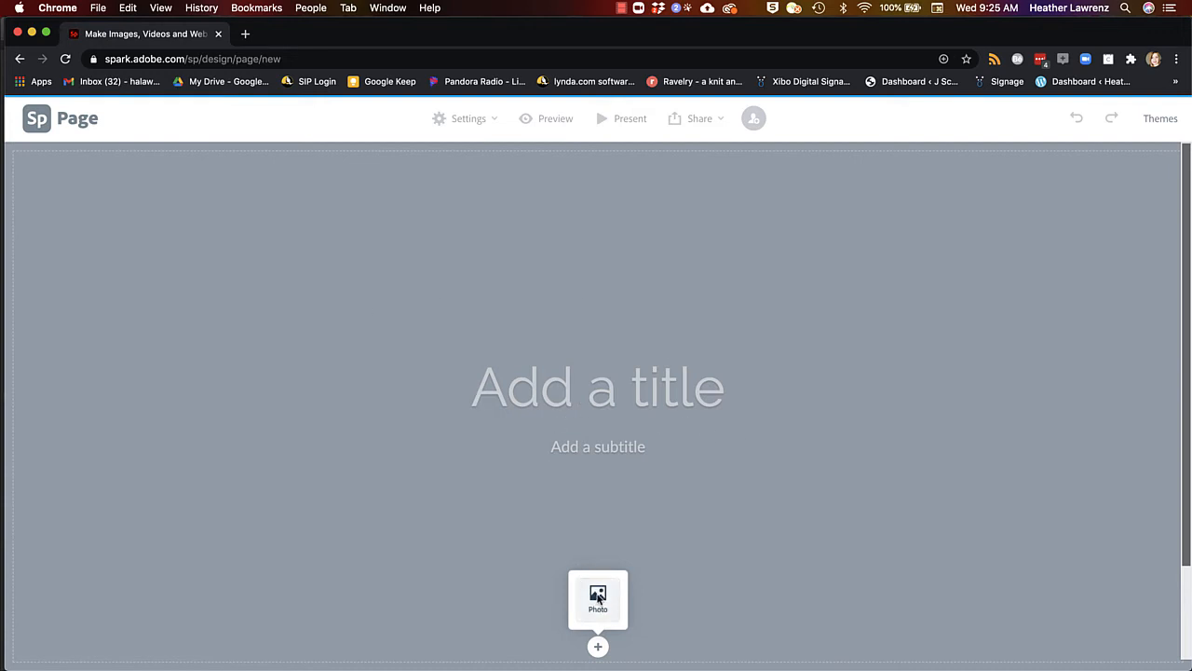
click(1159, 120)
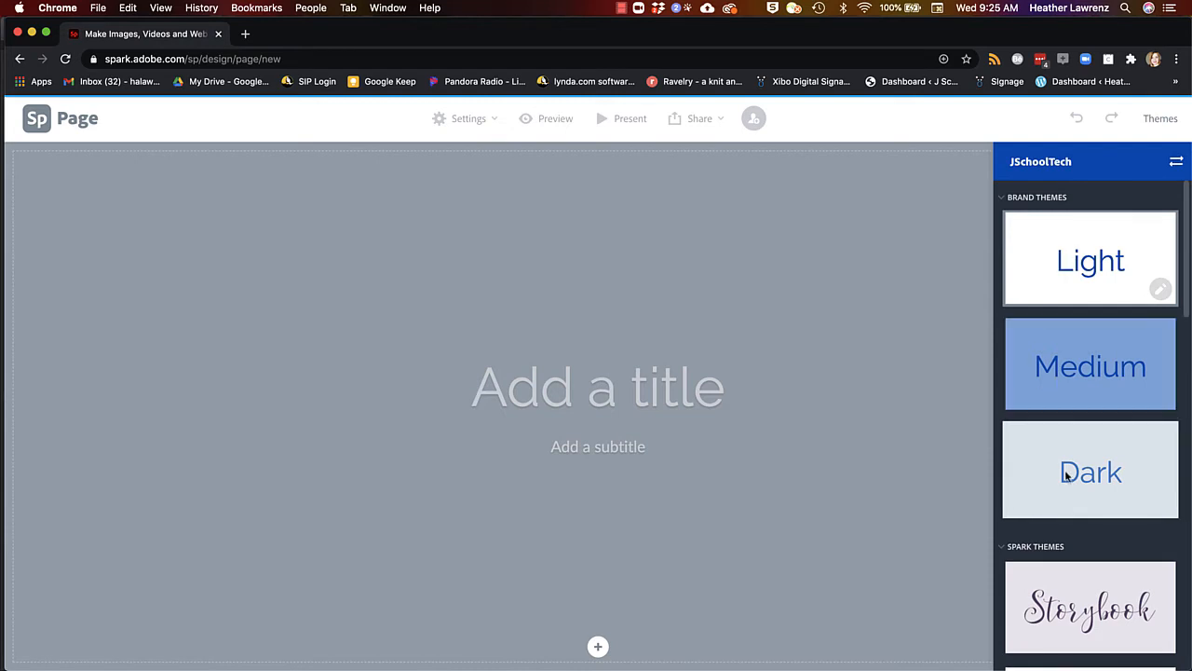
scroll(1068, 477, down, 3)
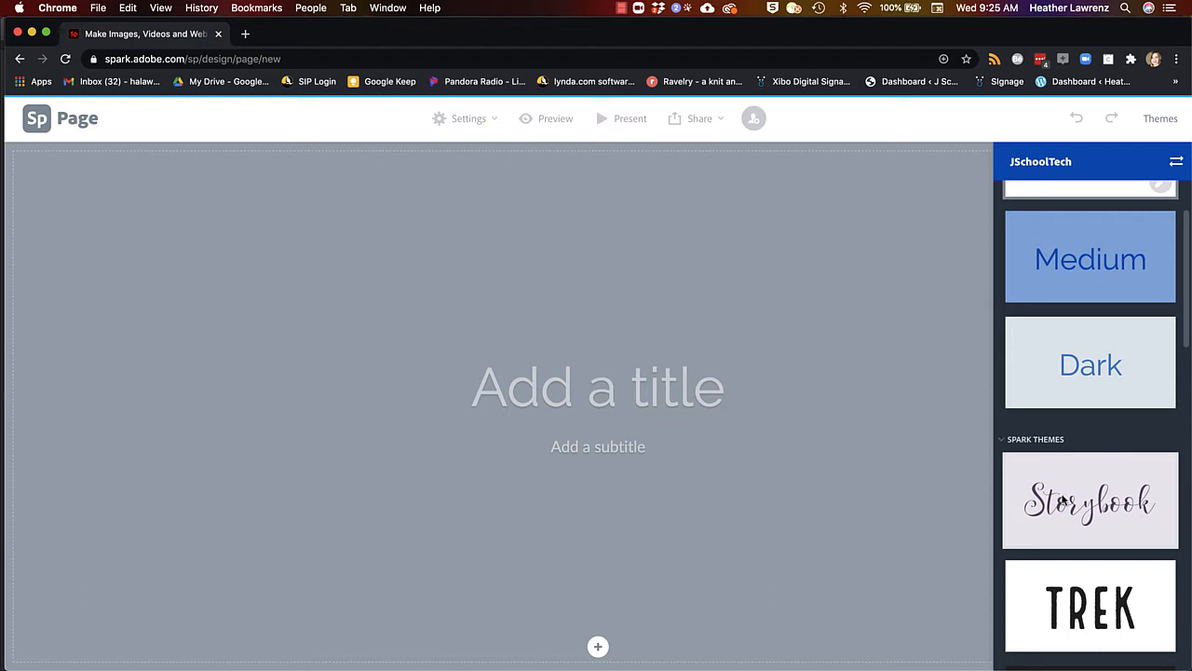
scroll(1064, 501, down, 1)
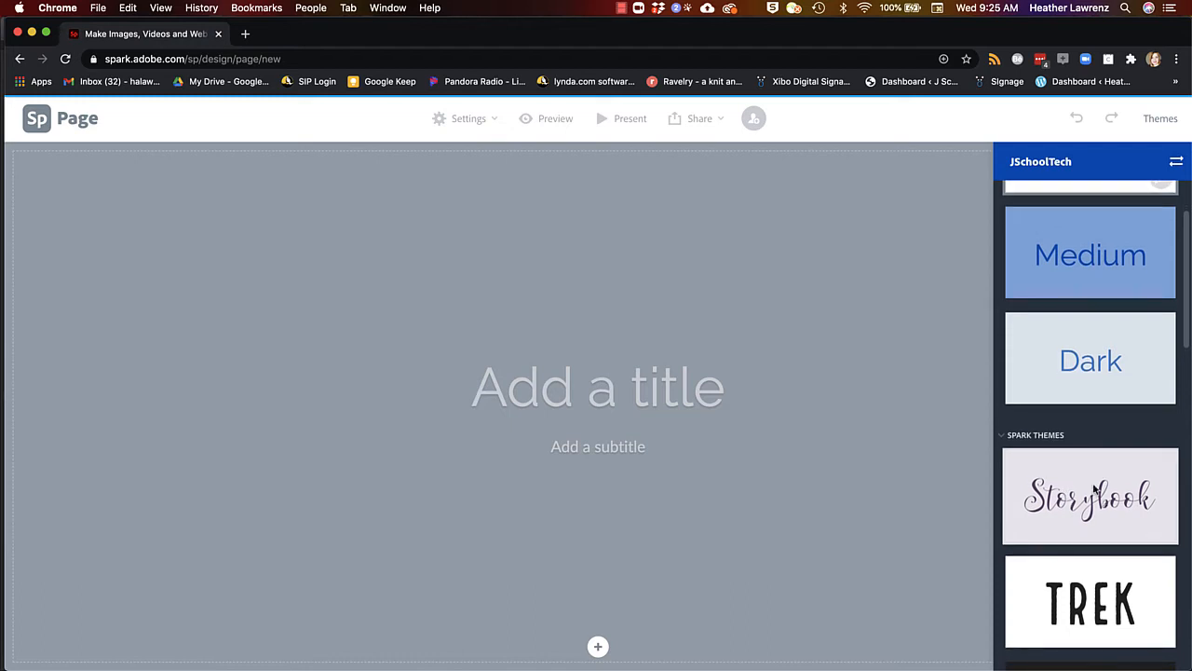
scroll(1096, 488, down, 5)
scroll(1096, 488, down, 8)
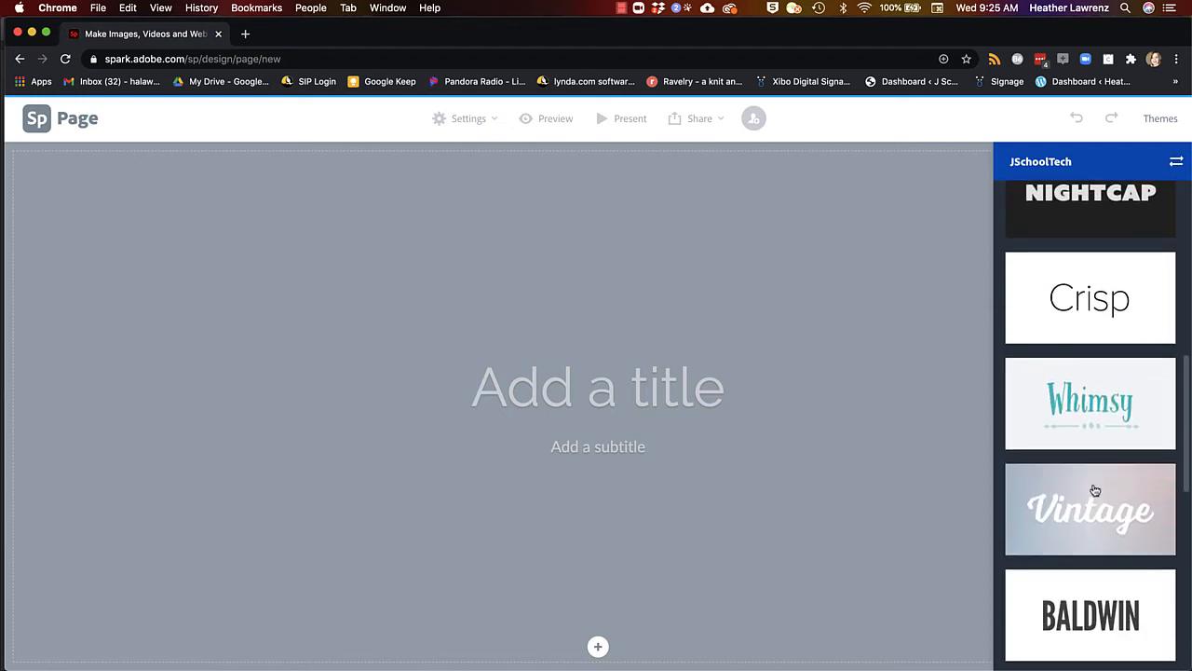
scroll(1096, 490, down, 12)
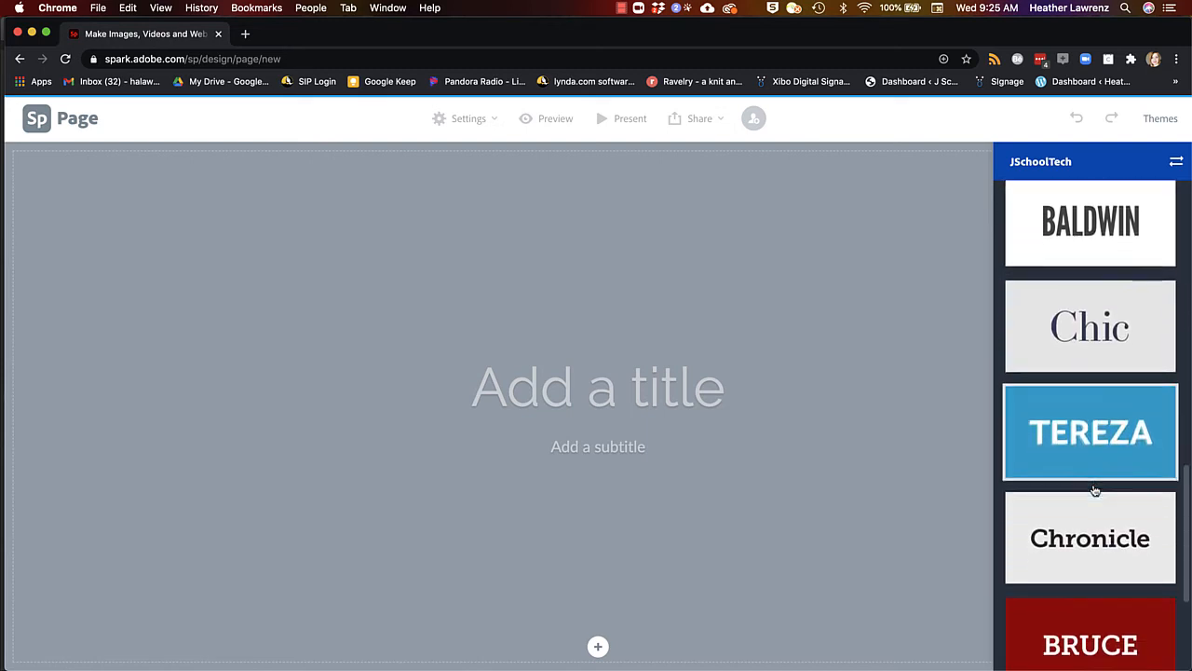
scroll(1095, 489, down, 2)
scroll(1095, 490, up, 15)
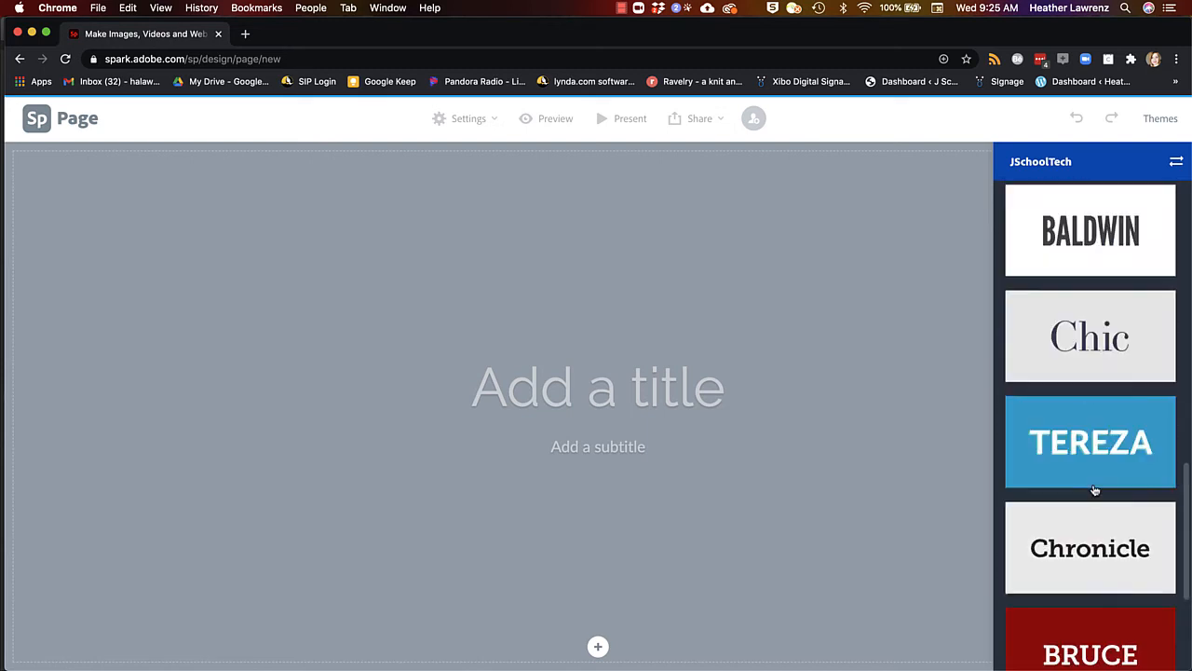
scroll(1095, 490, up, 12)
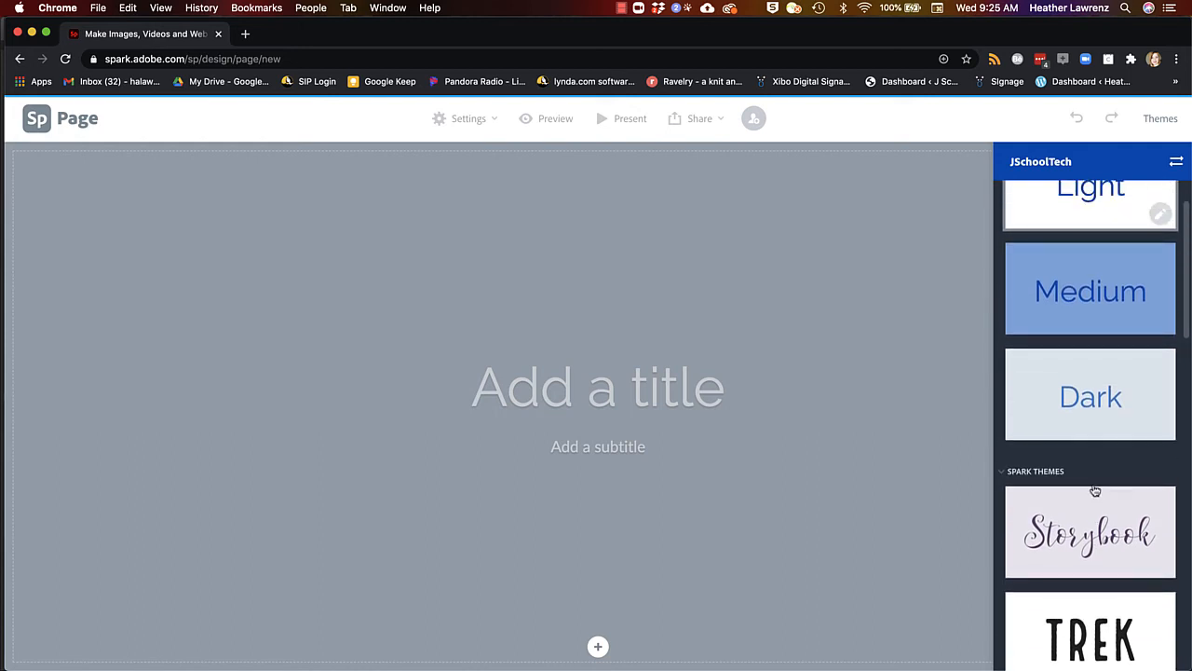
click(1084, 538)
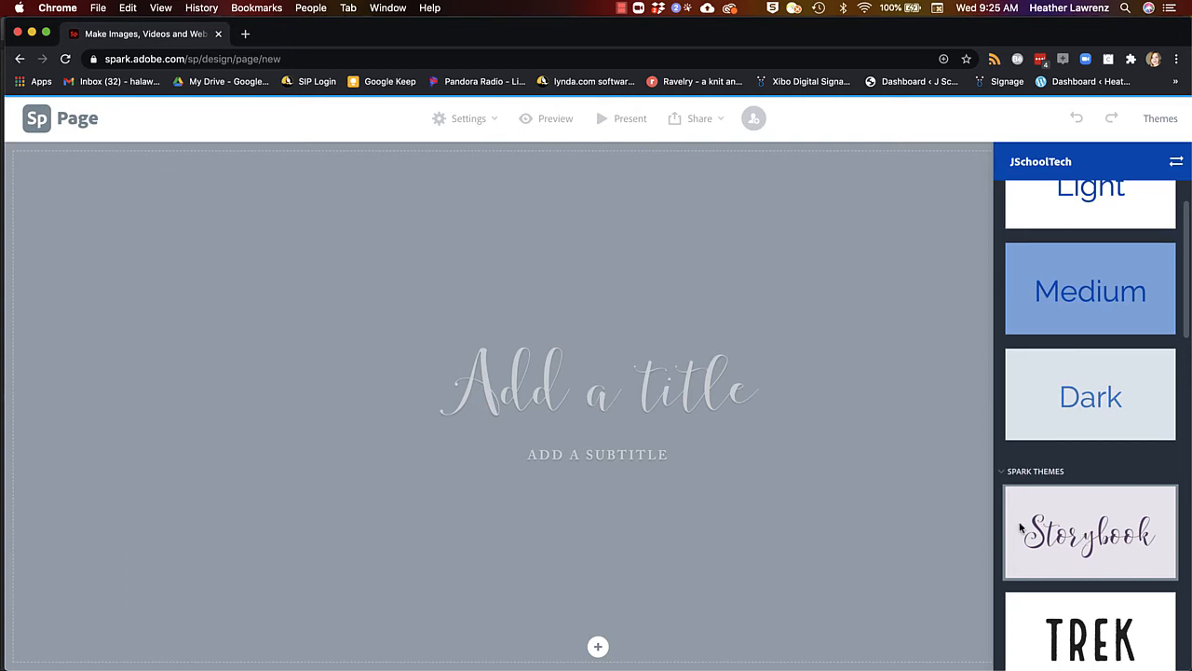
- Enter "Holiday Recipe" as the page title
click(741, 382)
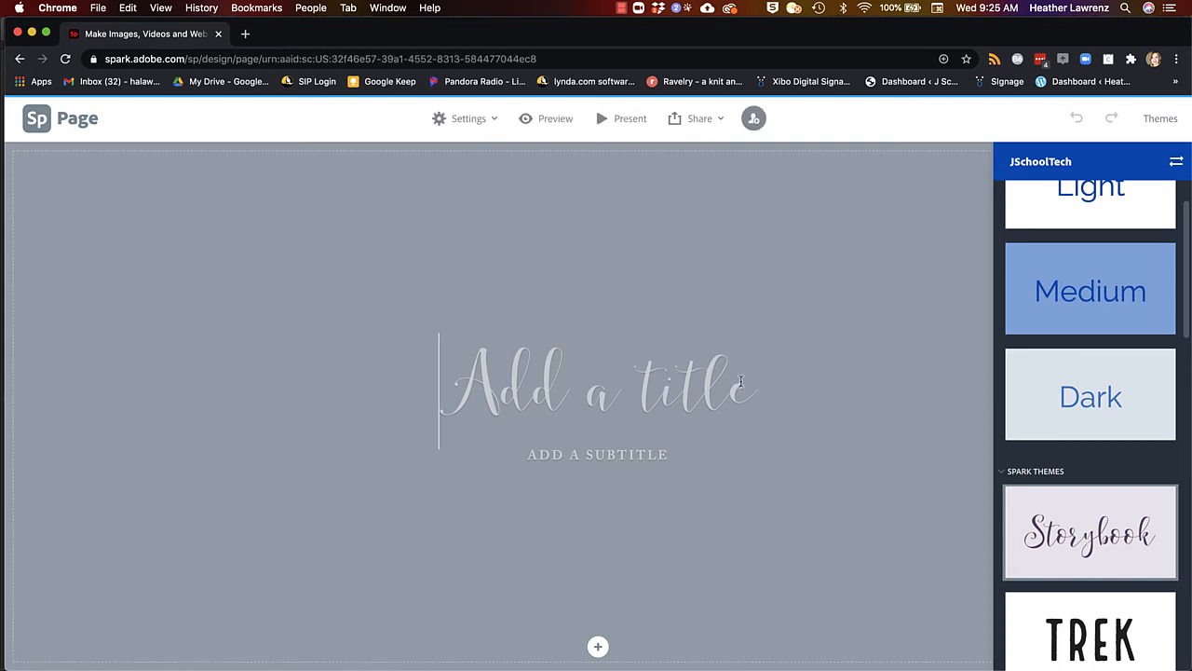
text(Holiday RExi)
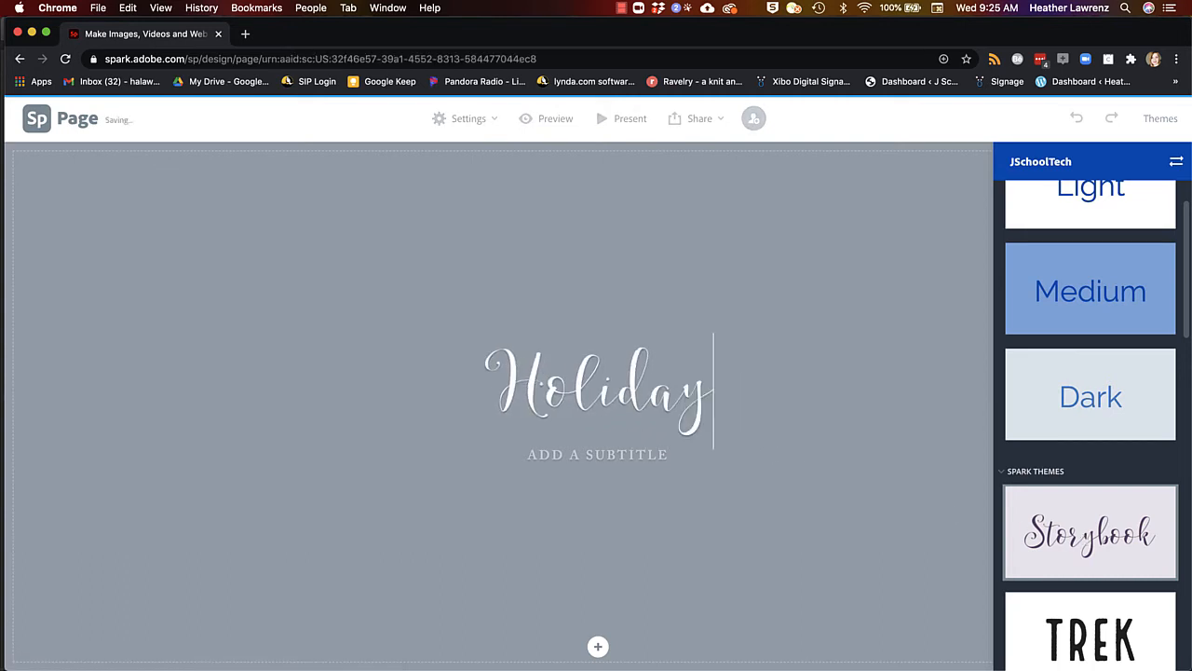
key(BackSpace)
key(BackSpace)
key(BackSpace)
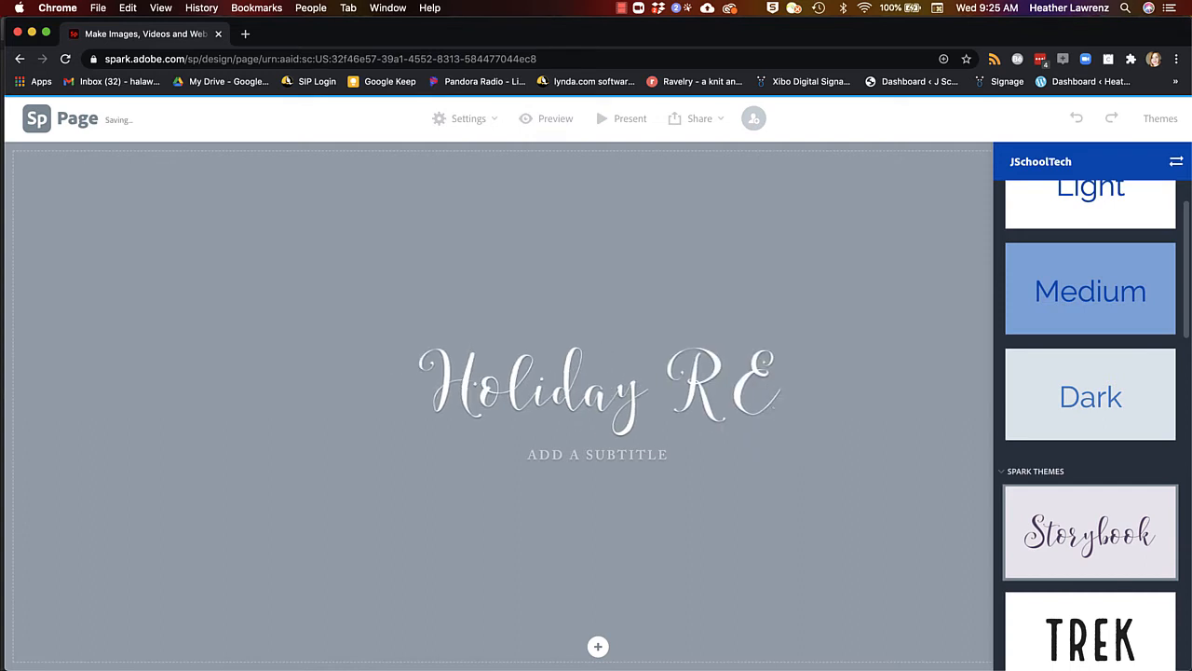
text(ecipe)
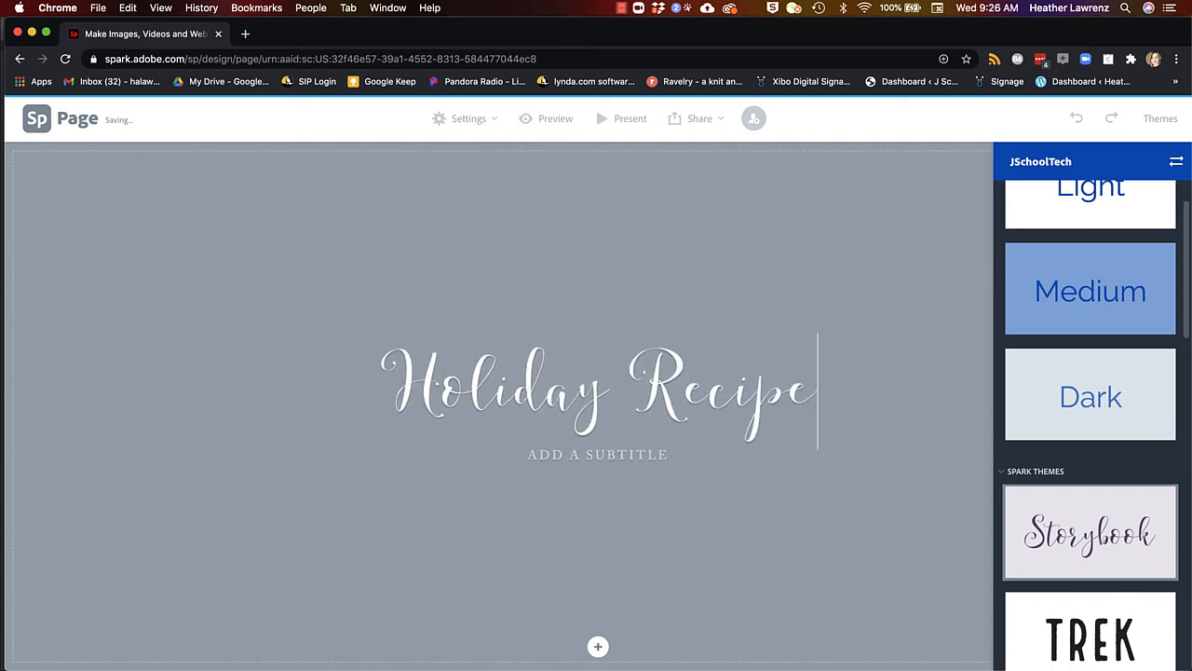
- Enter "Gingerbread Whoopie pies" as the subtitle under the page title
click(645, 463)
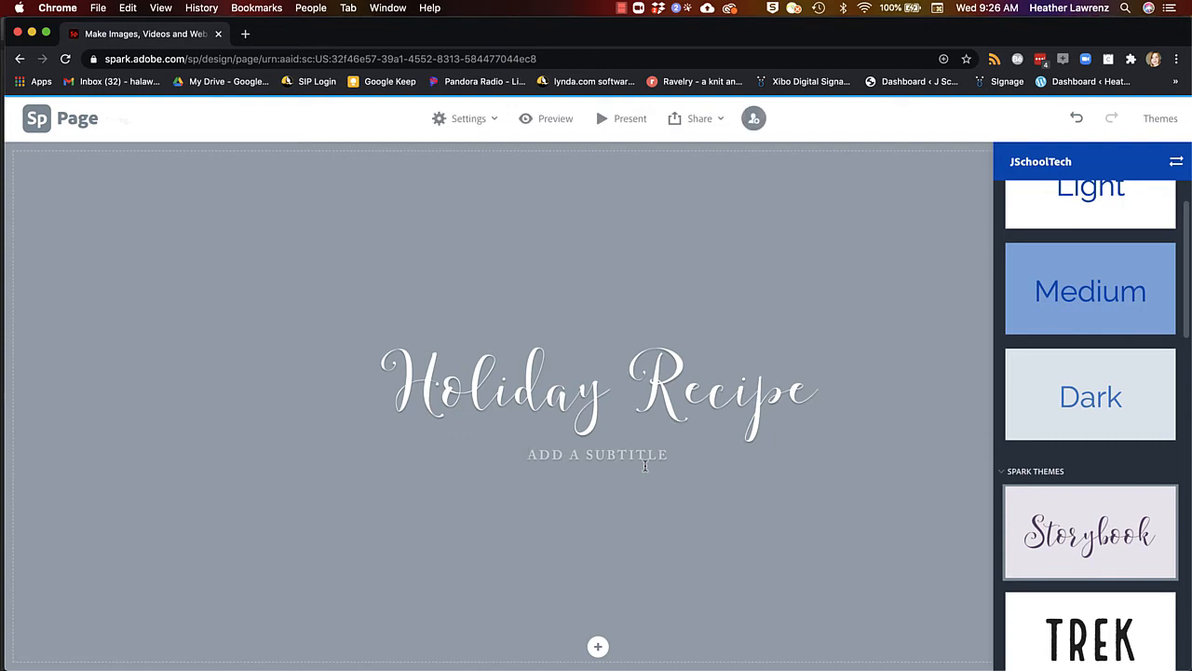
text(Ginger)
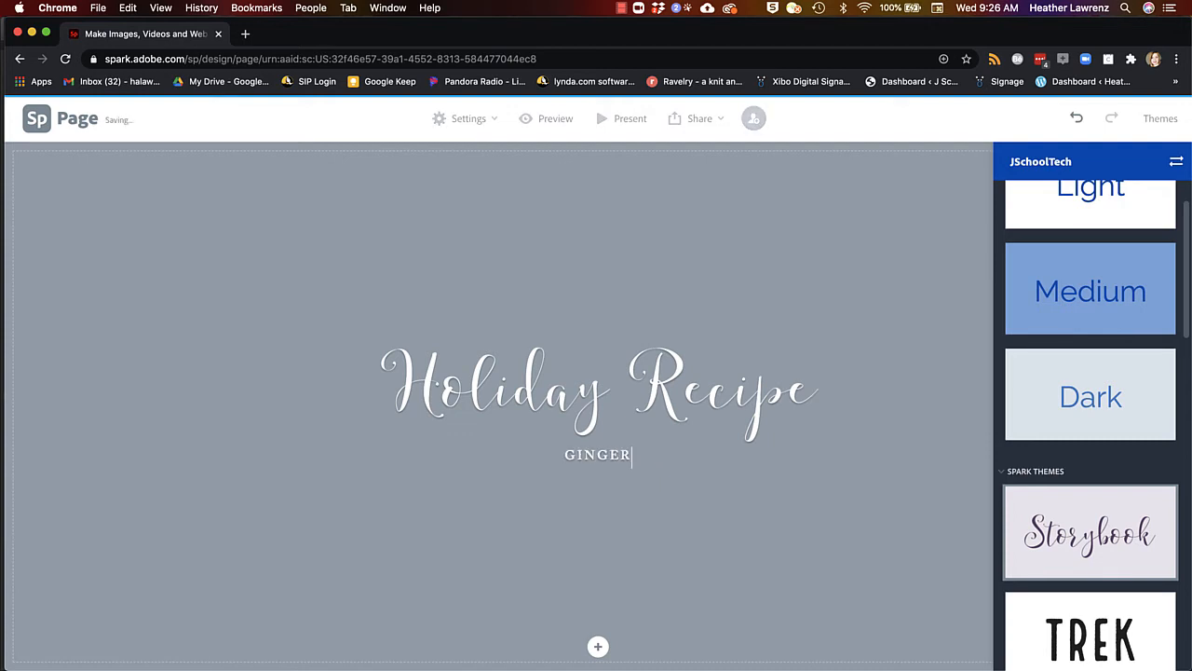
text(bread Wh)
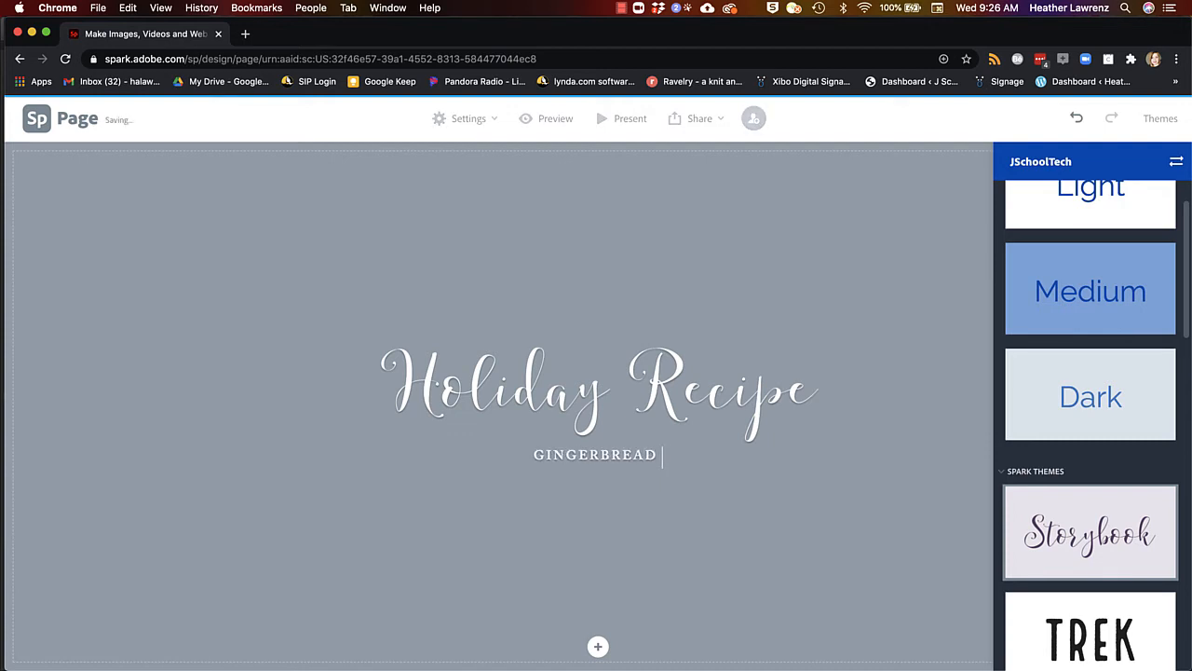
text(oopie pie)
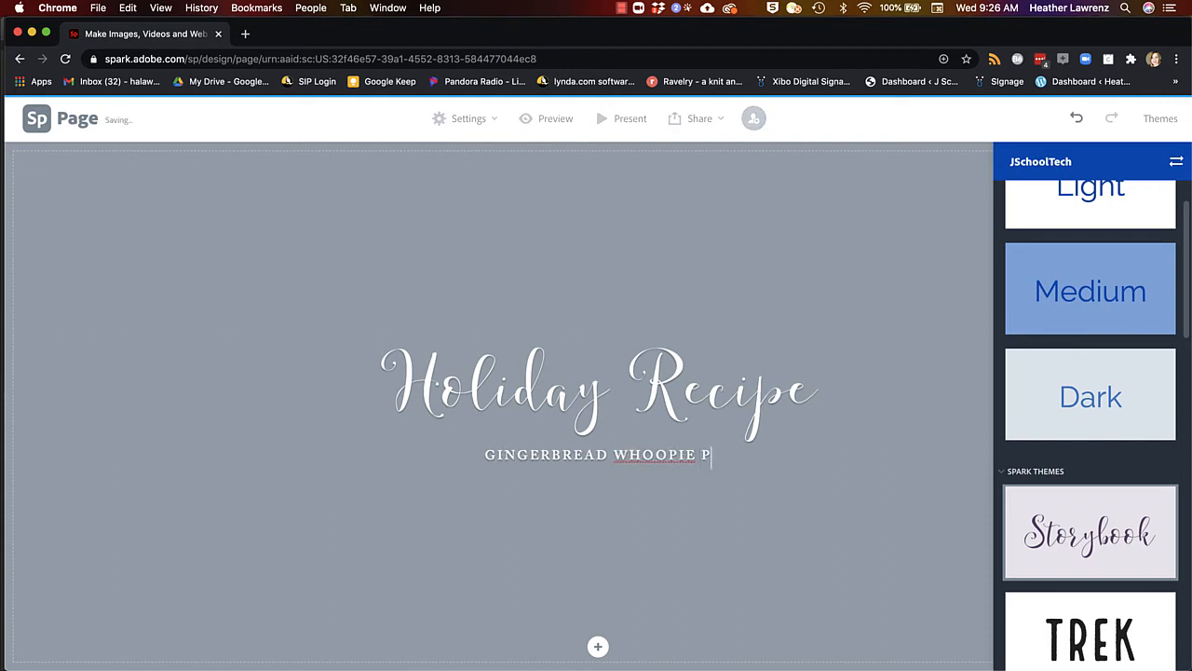
text(s)
click(652, 555)
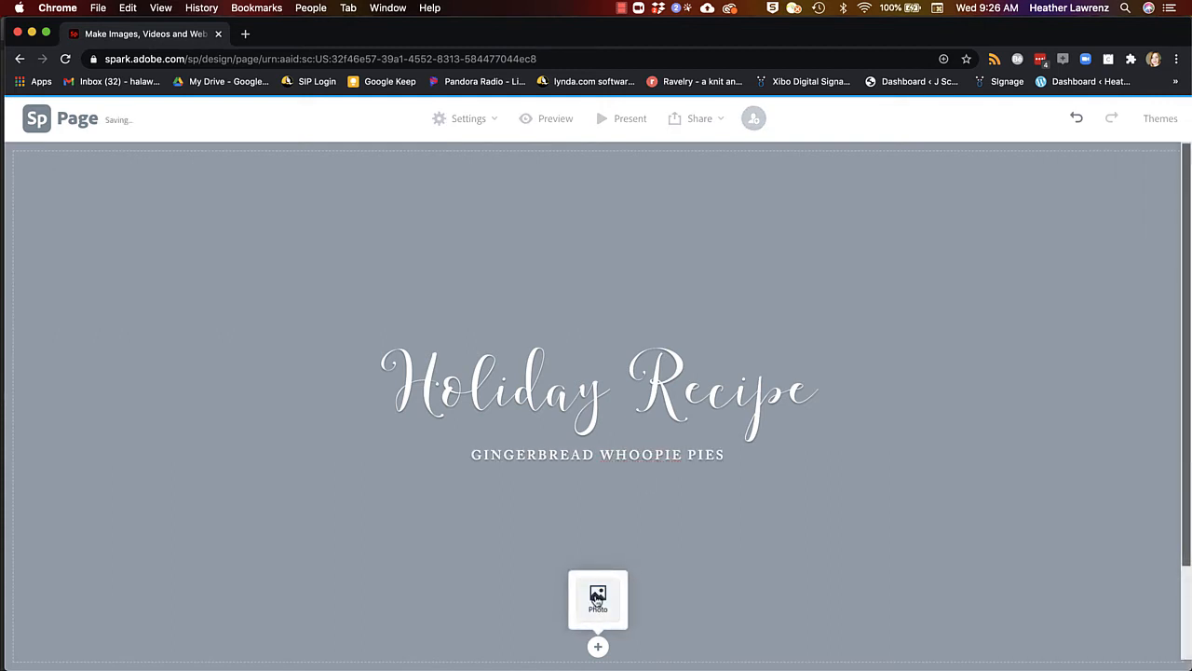
- Upload the Unsplash JPG photo from the wbcc 7 folder as the title section's background
click(597, 598)
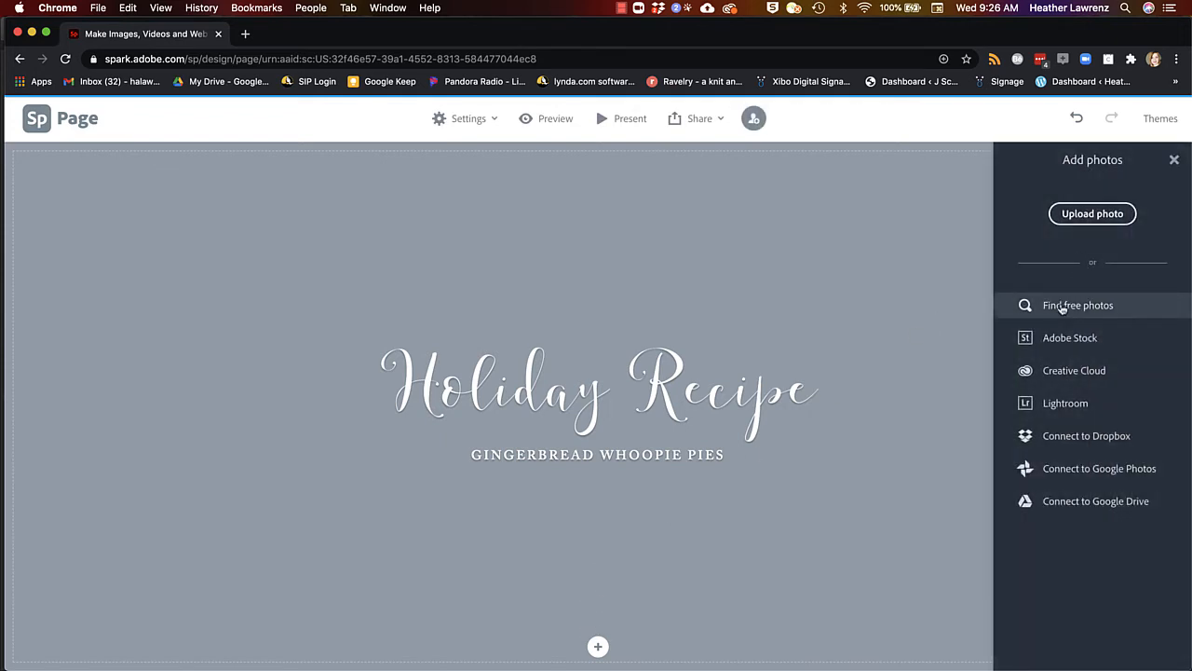
click(1087, 214)
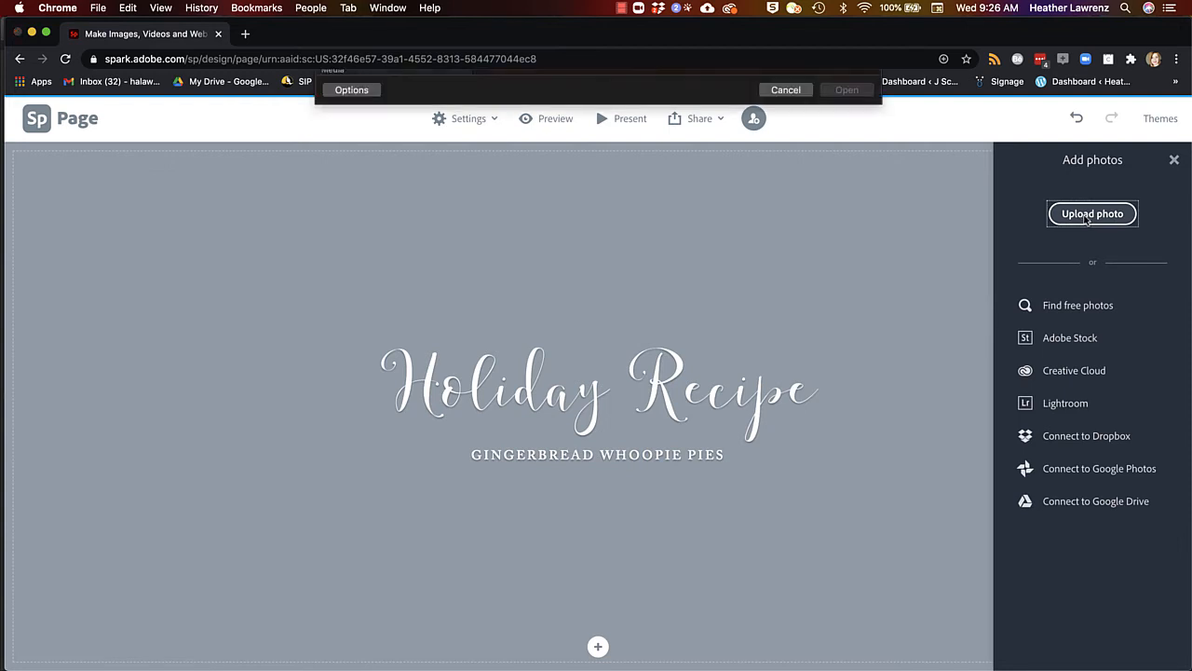
click(601, 86)
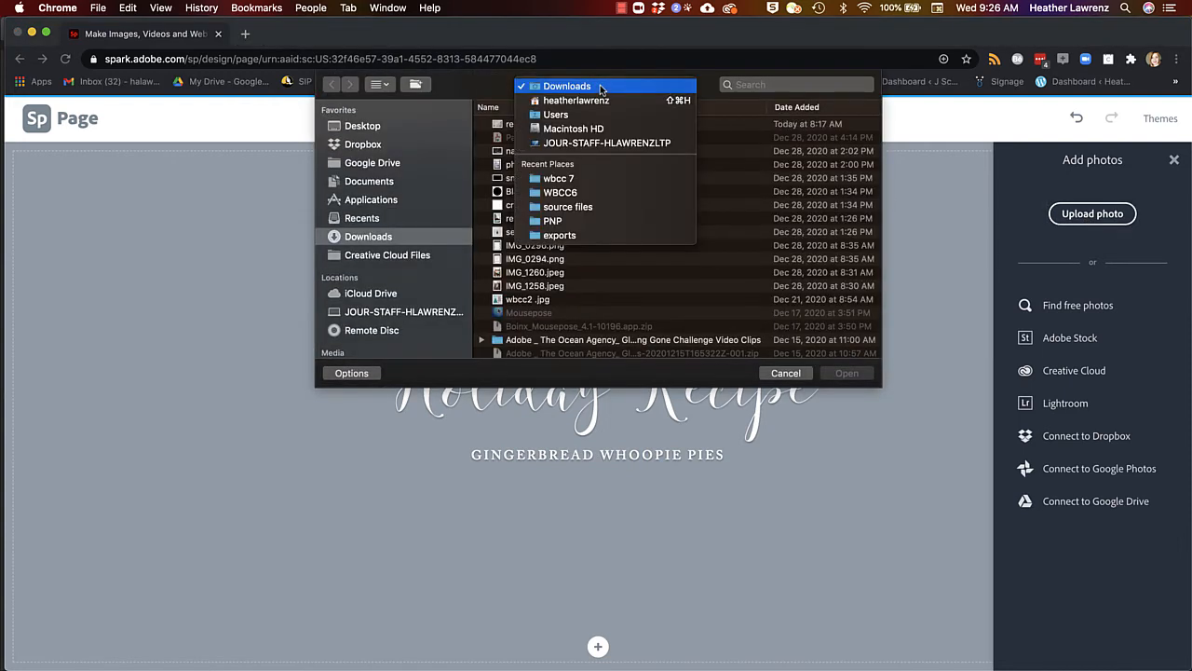
click(559, 178)
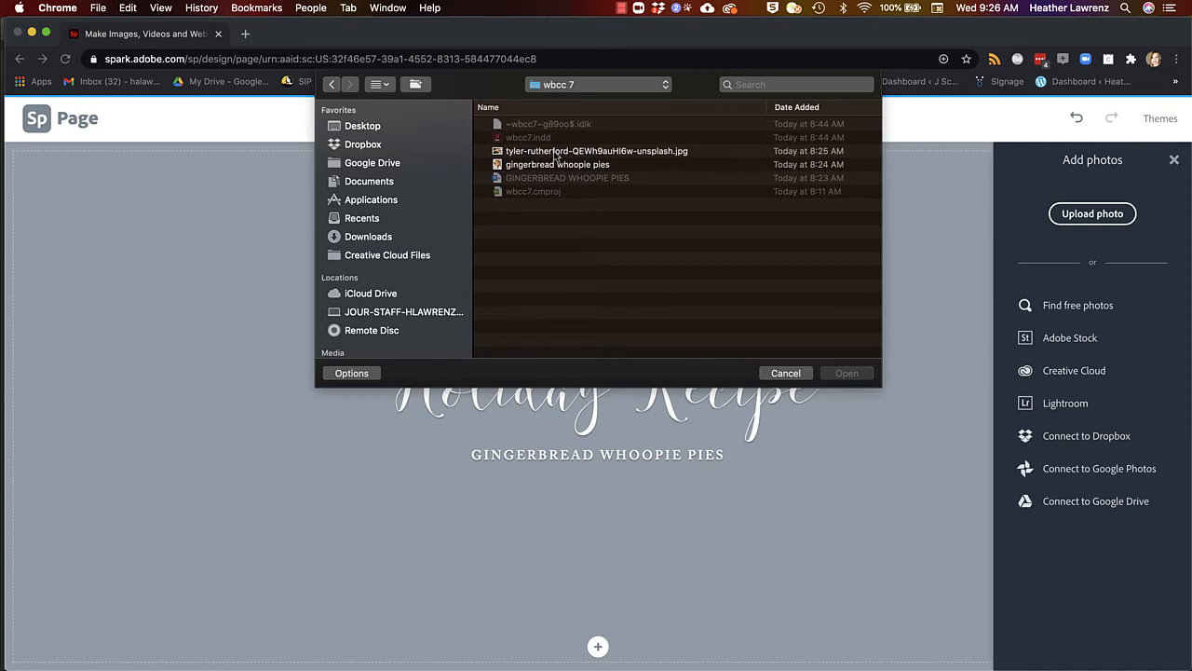
click(557, 152)
double_click(557, 152)
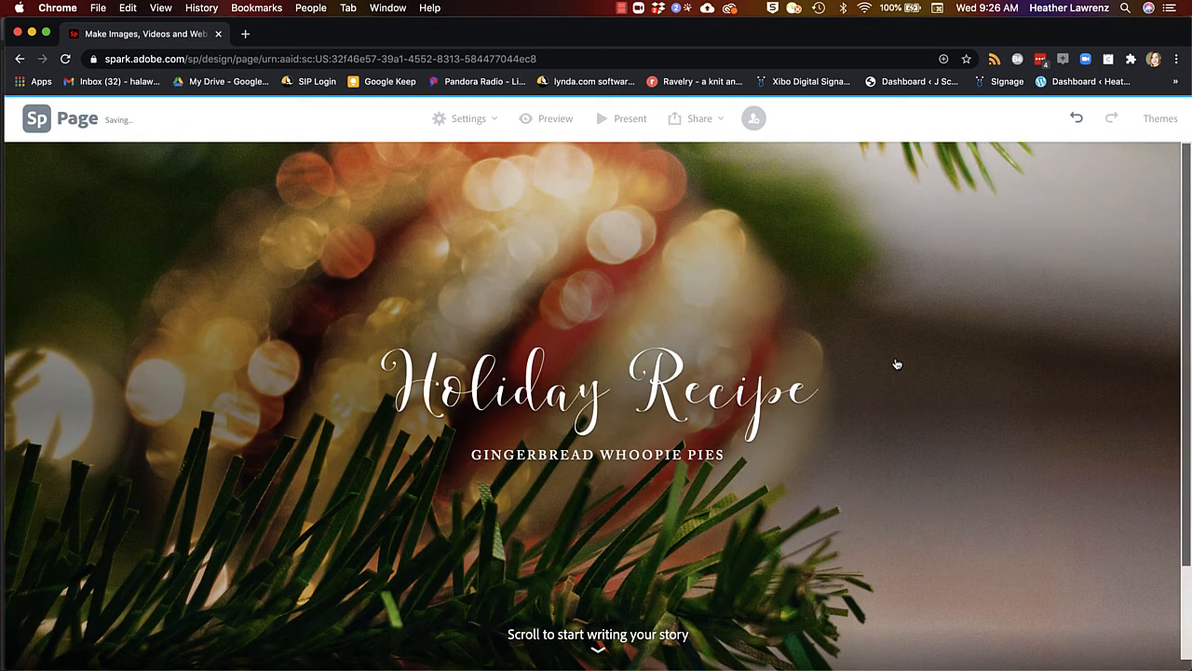
- Move the cover photo's focal point up to the pine needles hanging at the upper right of the image and save it
click(713, 277)
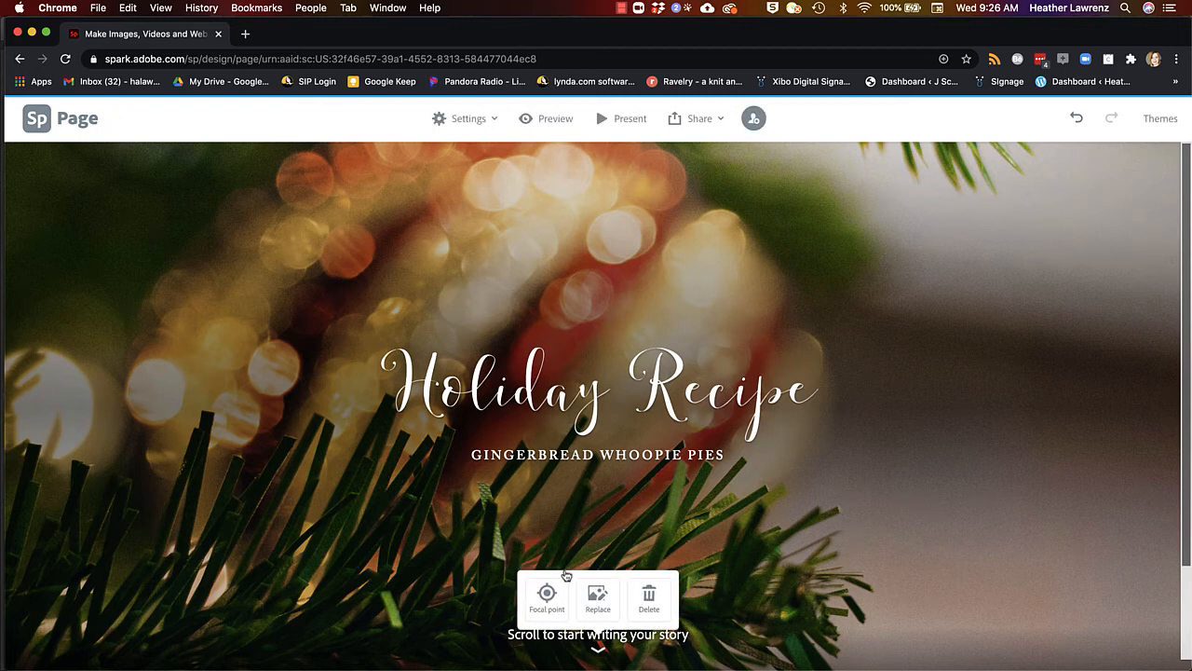
click(547, 593)
drag(584, 401, 884, 203)
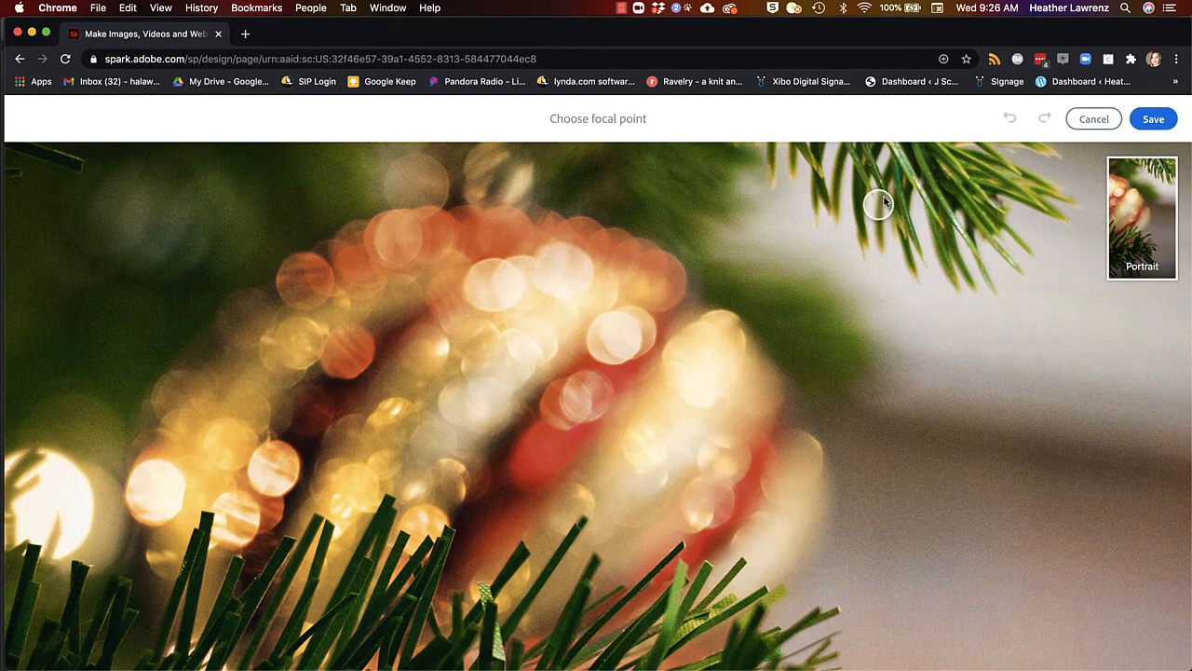
click(1155, 120)
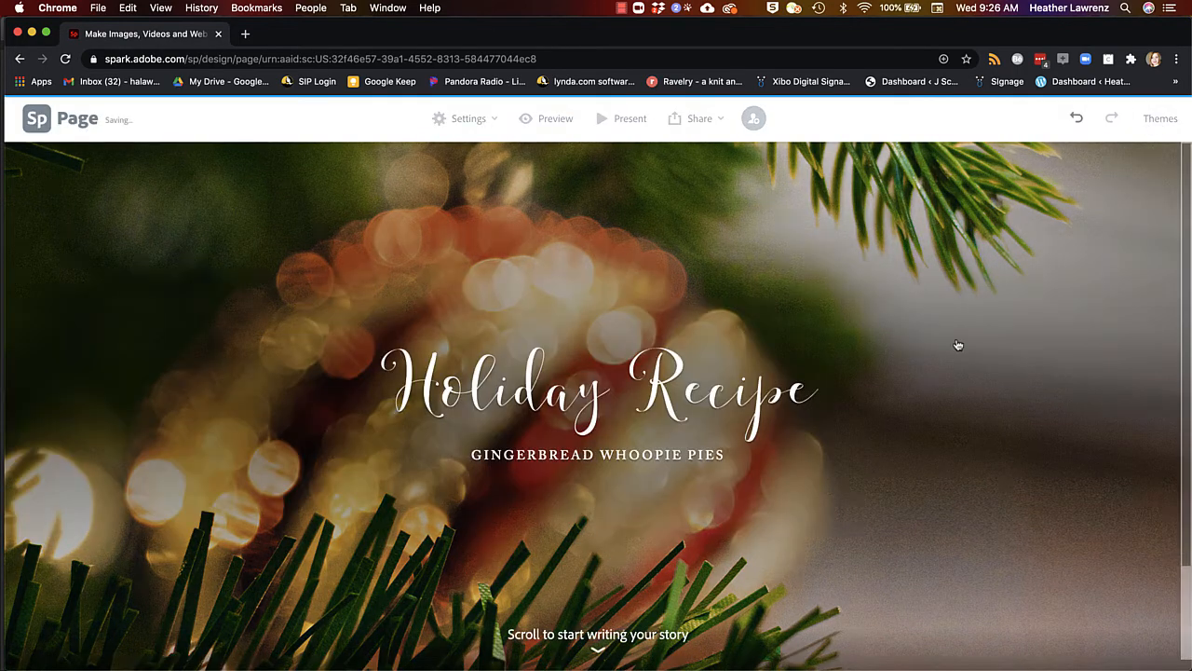
- Add a quote below the cover reading "My favorite holiday recipe that is gluten free and delicious." and restyle it as an H1 heading
scroll(958, 345, down, 2)
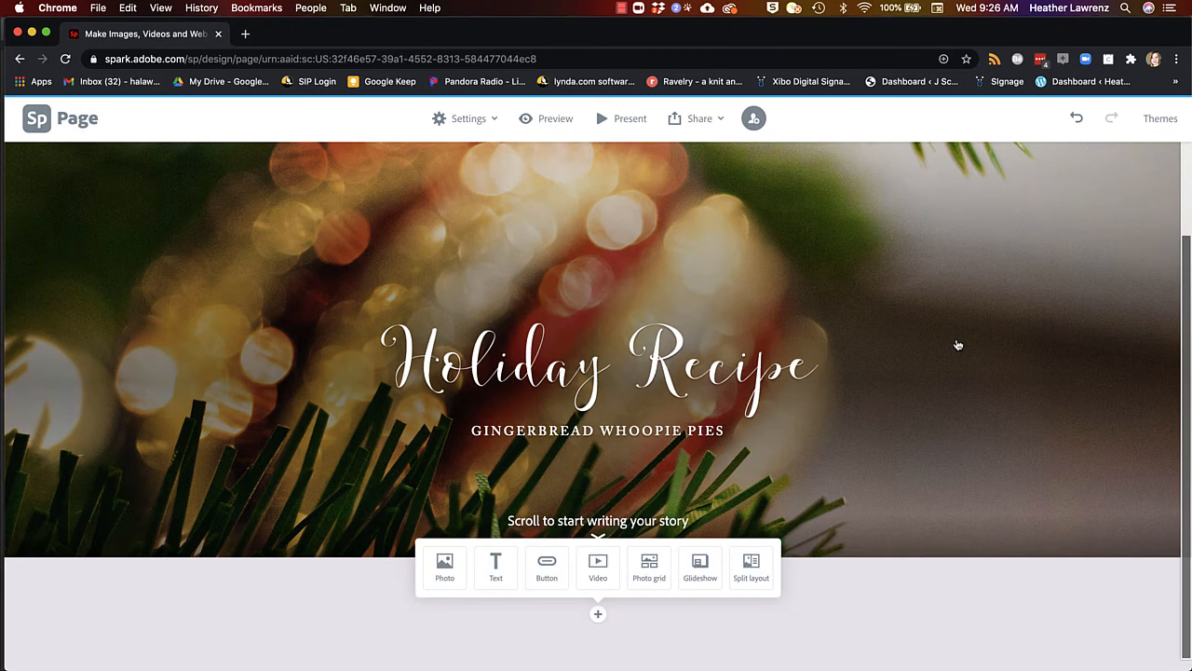
click(495, 565)
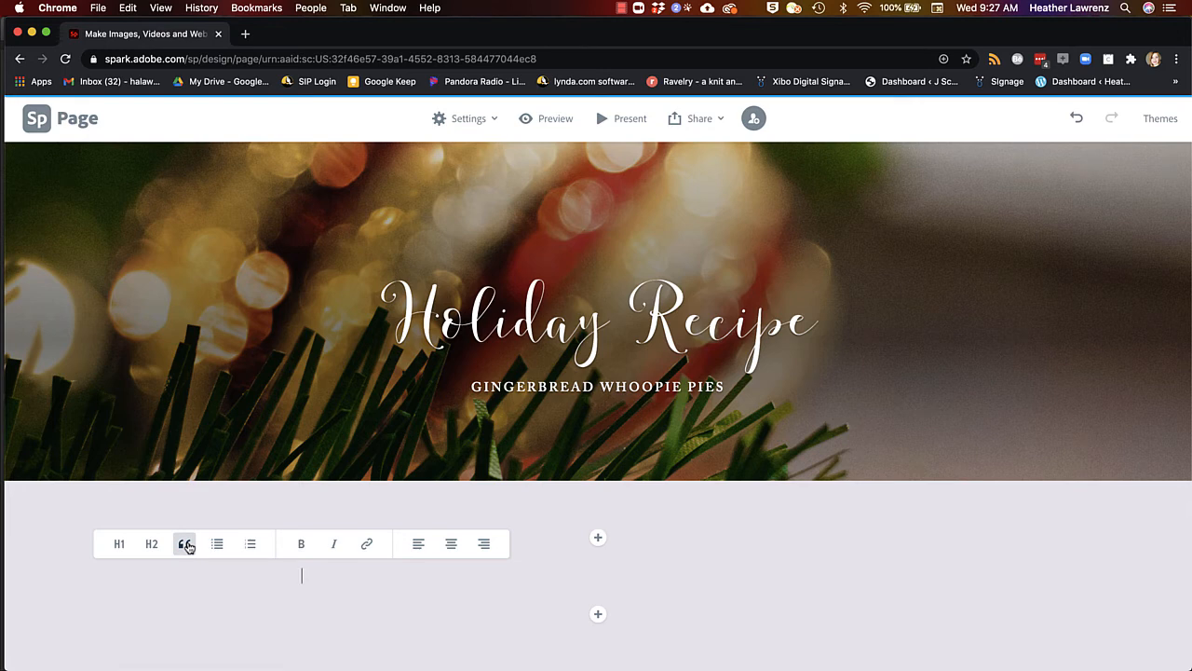
click(186, 546)
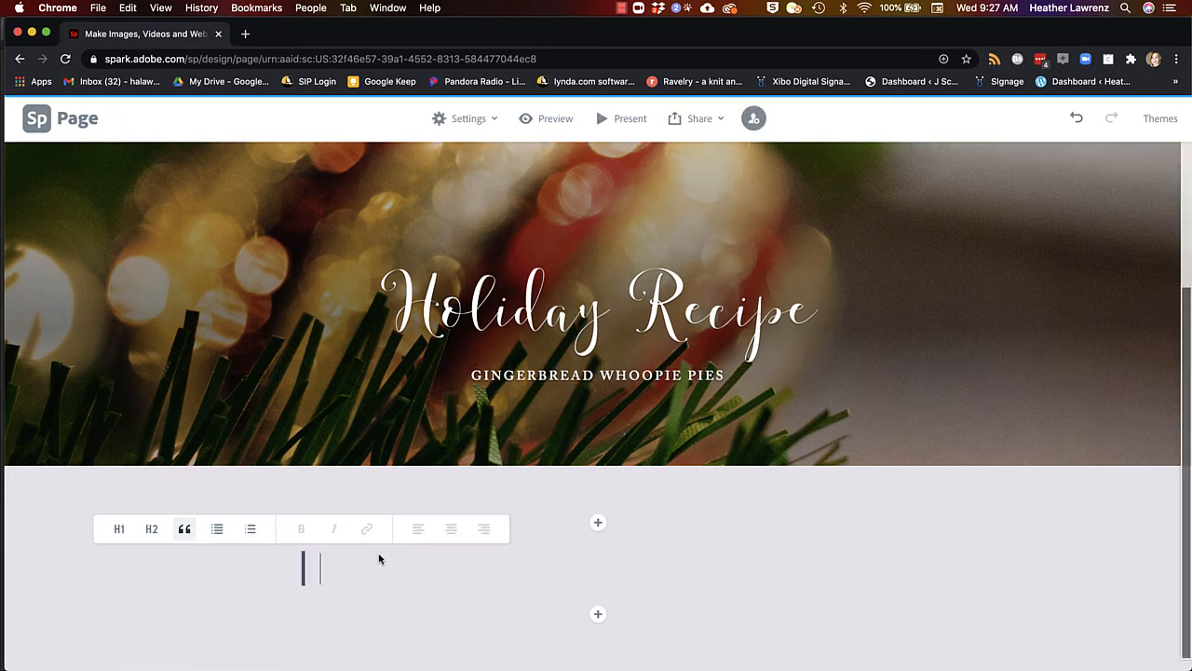
text(My favorite ho)
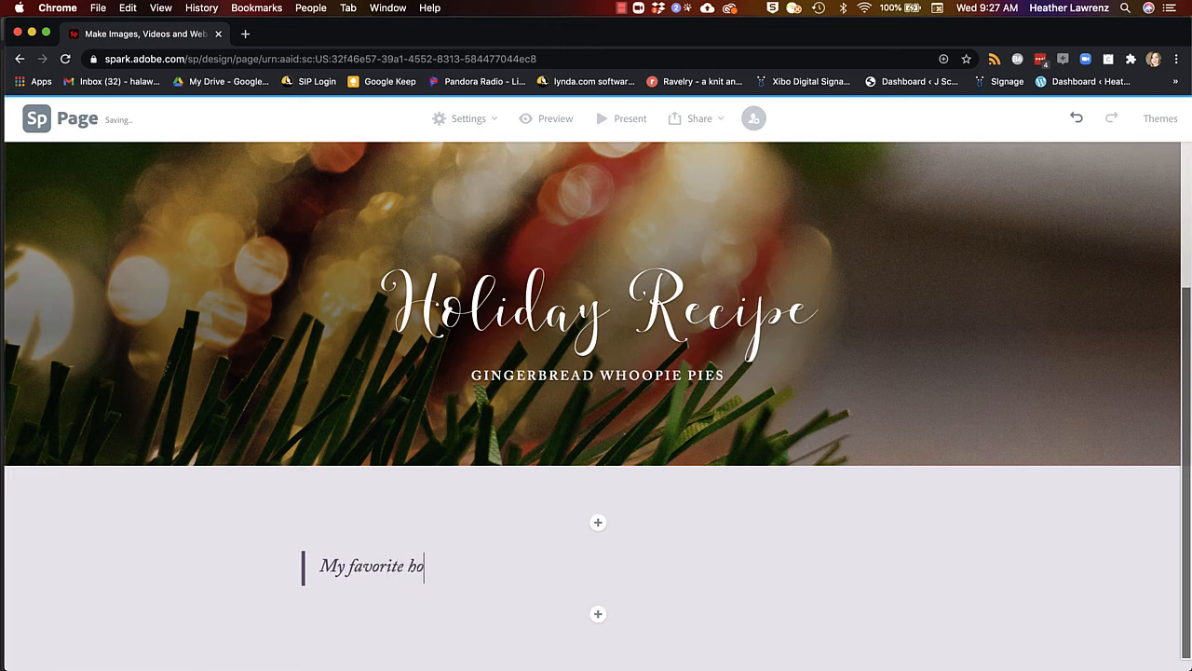
text(liday recipe that is gluten free and del)
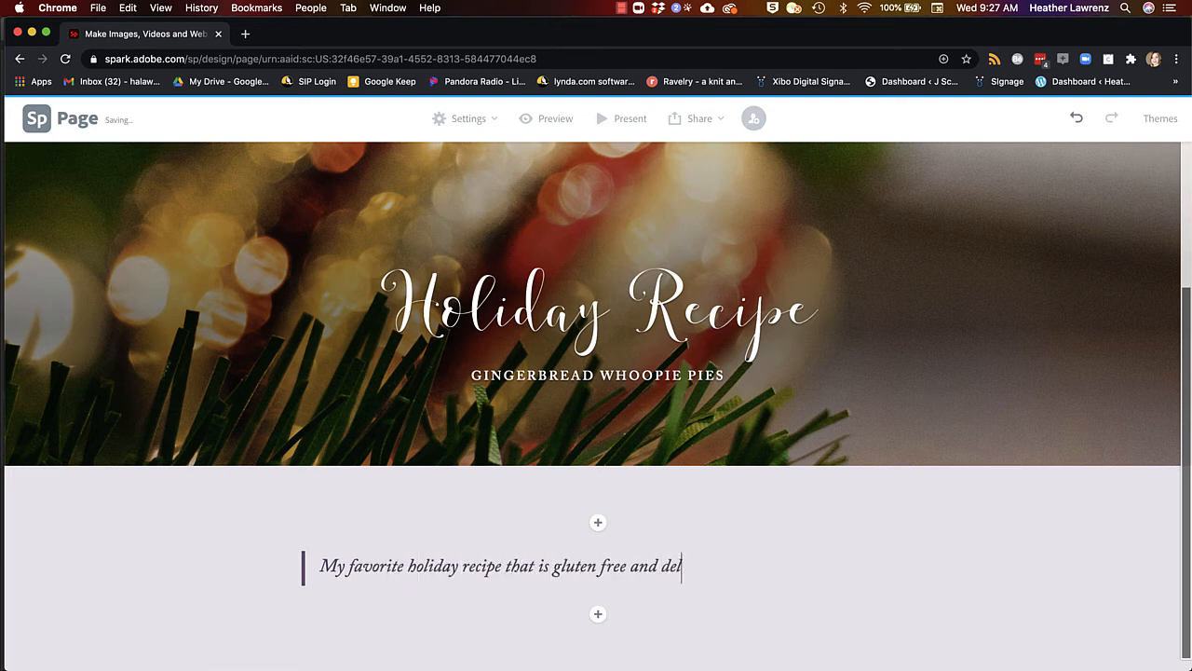
text(icious.)
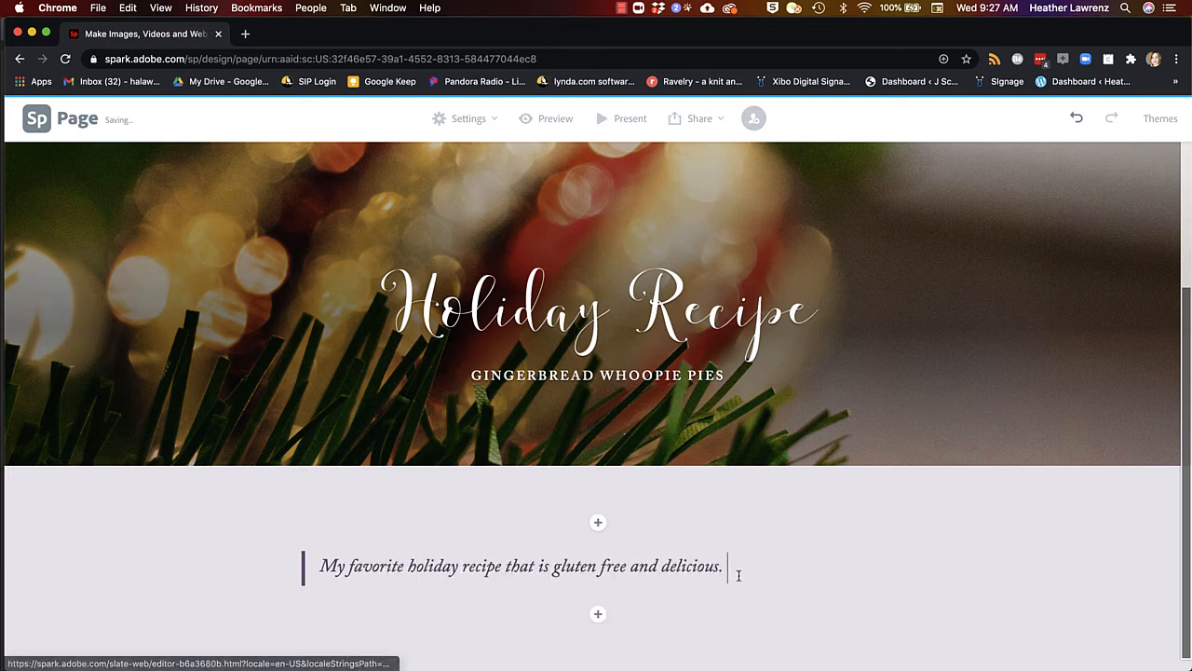
drag(731, 566, 286, 578)
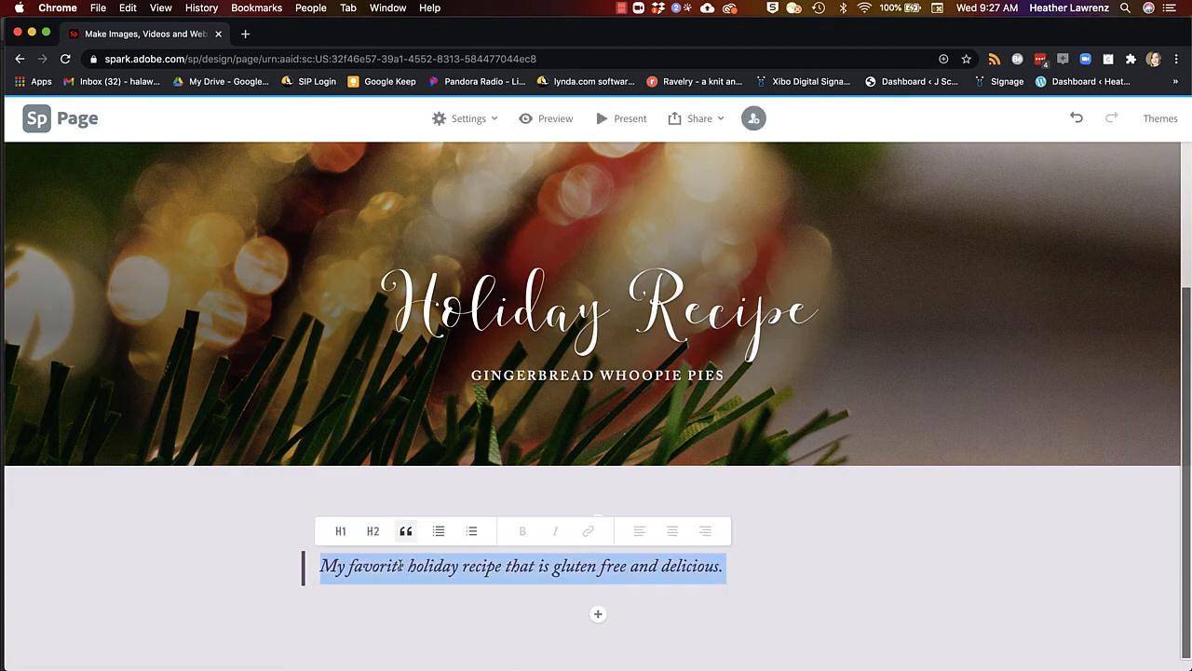
click(340, 531)
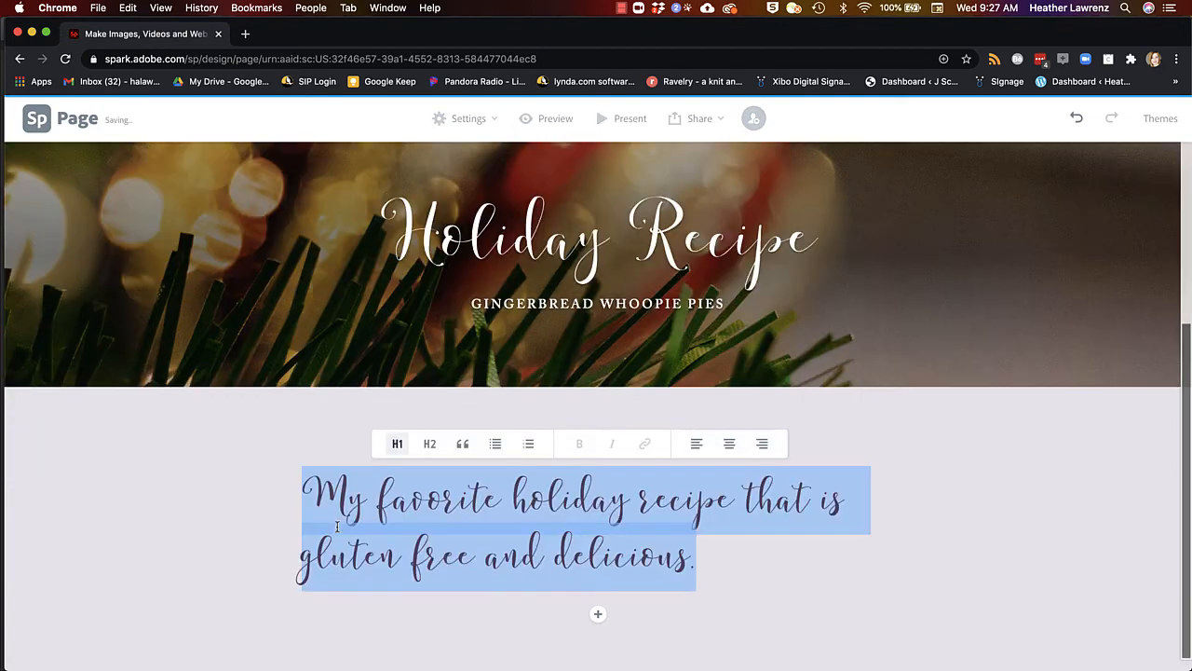
- Try the sentence below the cover as an H2 heading, and restyle it as a quote
click(430, 444)
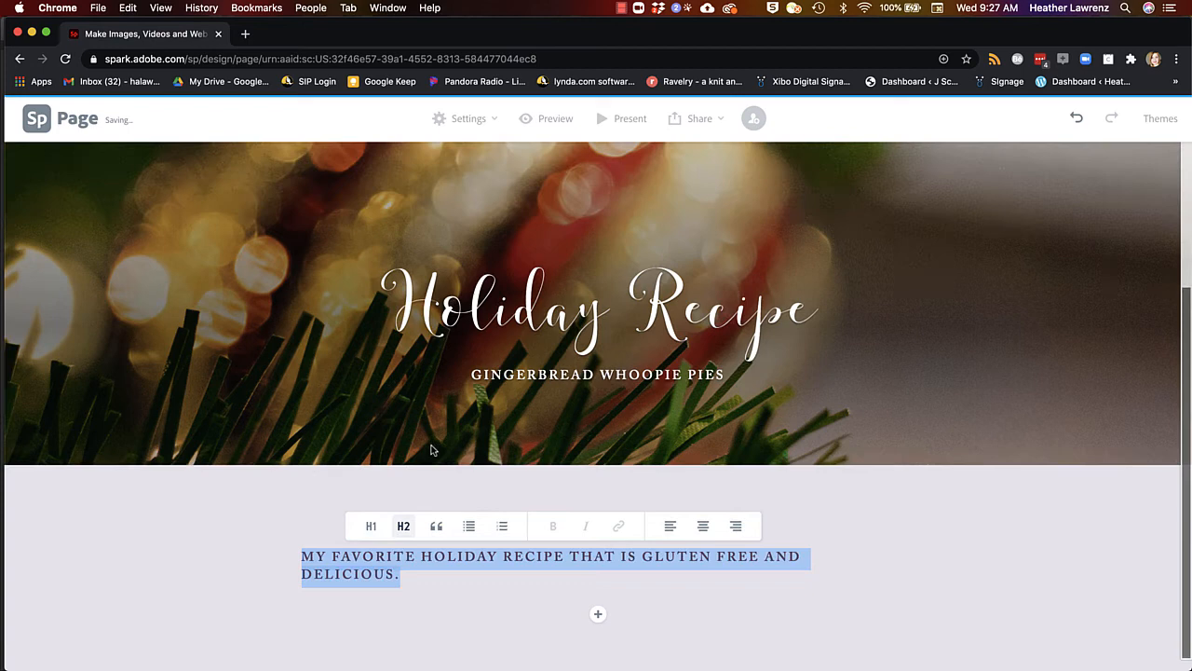
click(435, 527)
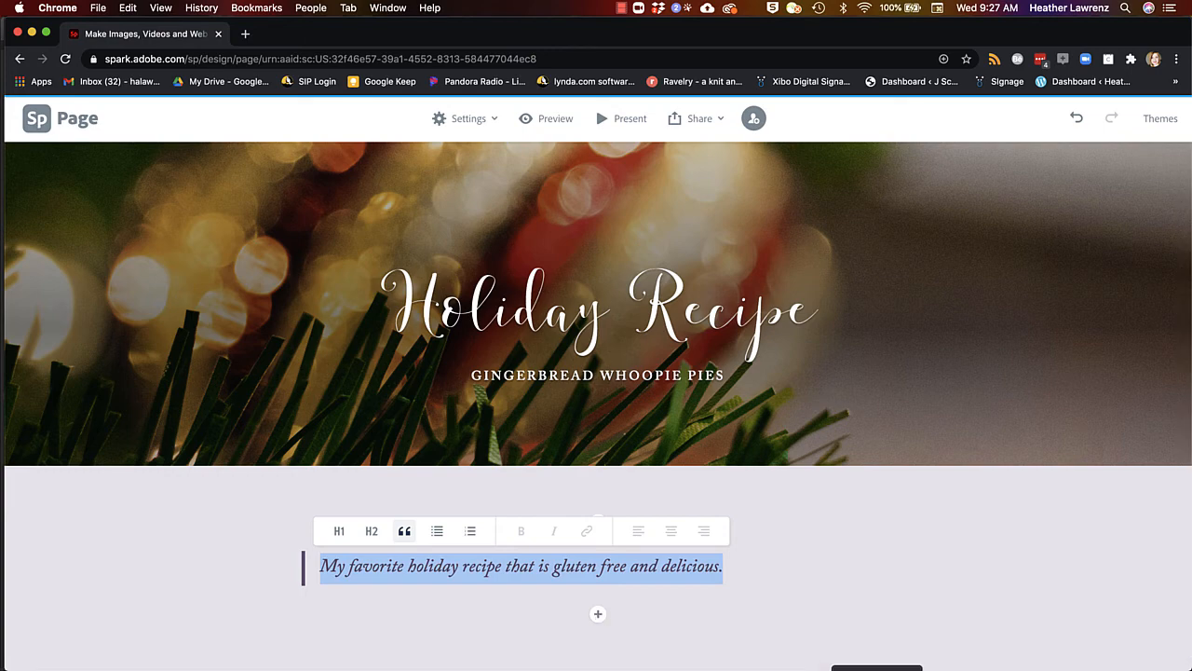
- Switch to the Gingerbread Whoopie Pies document in Word and copy the ingredient lines from "2 cups almond flour" to "1 tsp vanilla"
click(876, 668)
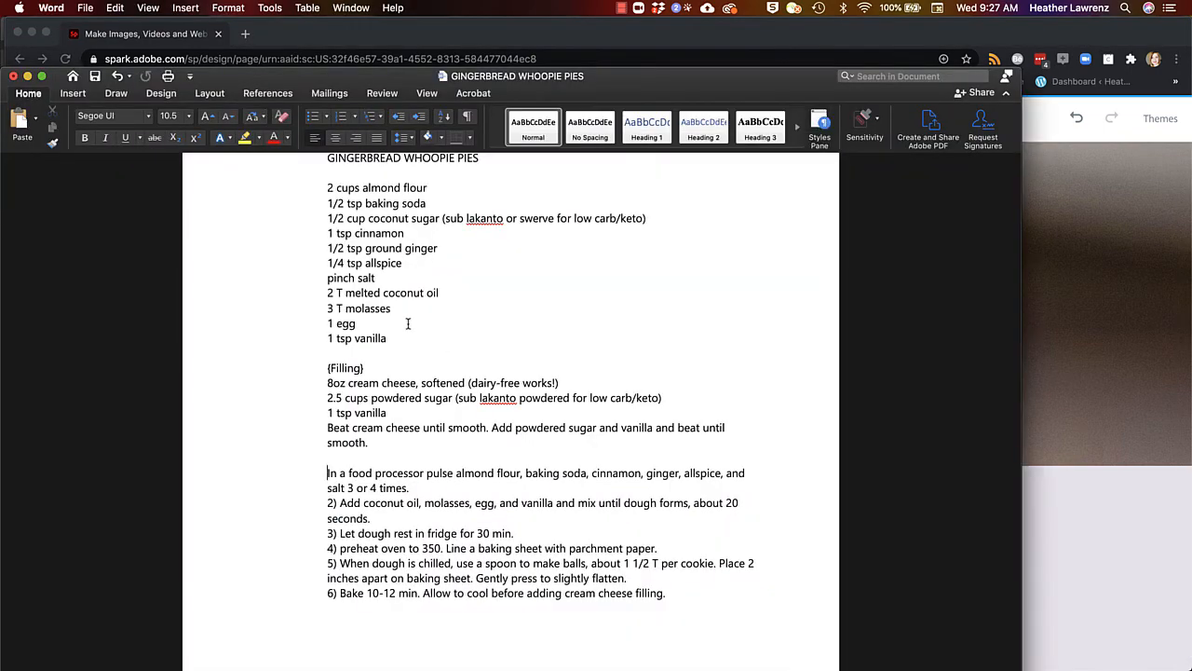
scroll(407, 324, up, 2)
drag(325, 213, 401, 363)
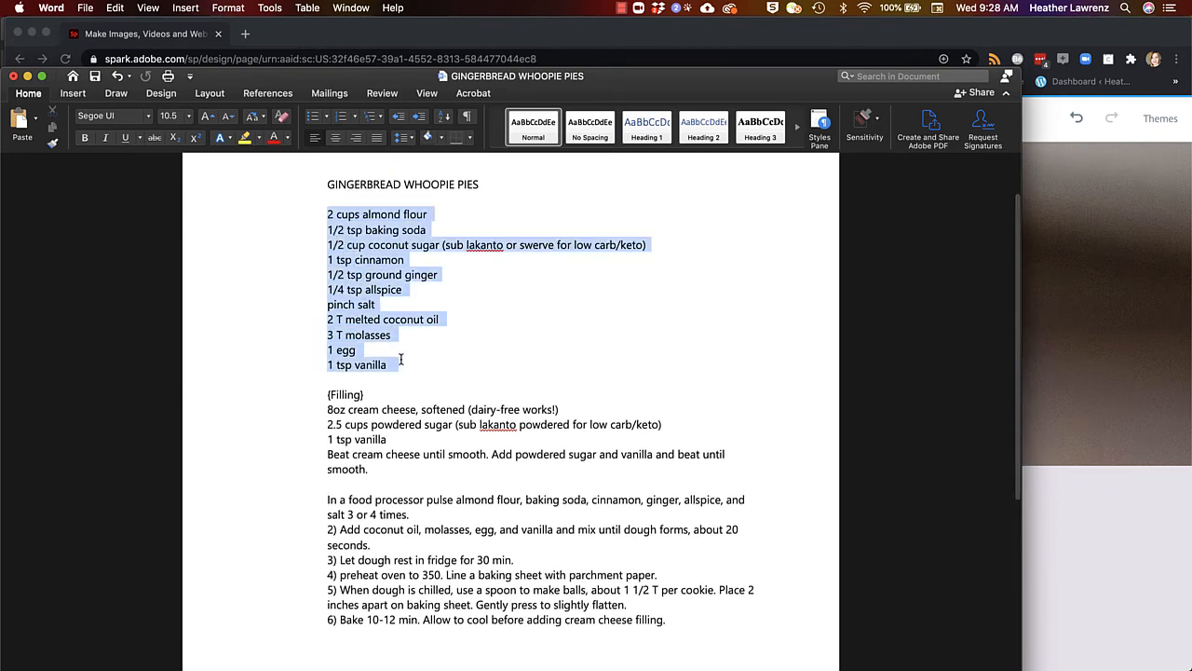
key(super+c)
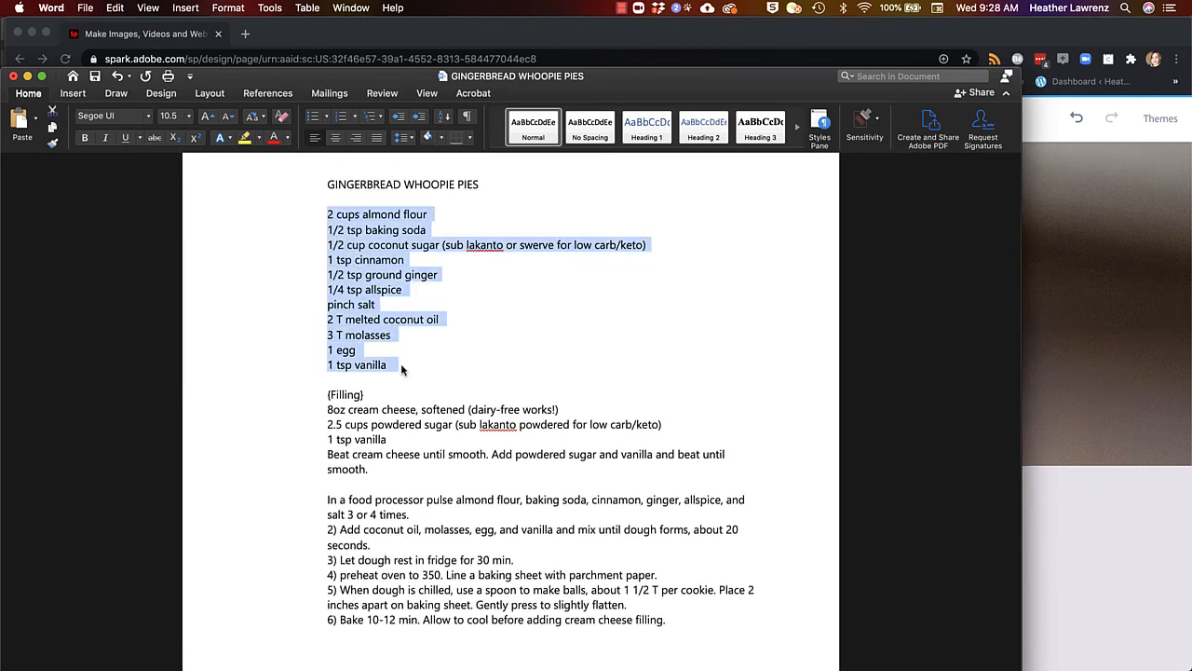
- Return to the Spark page in Chrome and add the copied ingredients below the quote as a bulleted list
click(1067, 527)
click(599, 612)
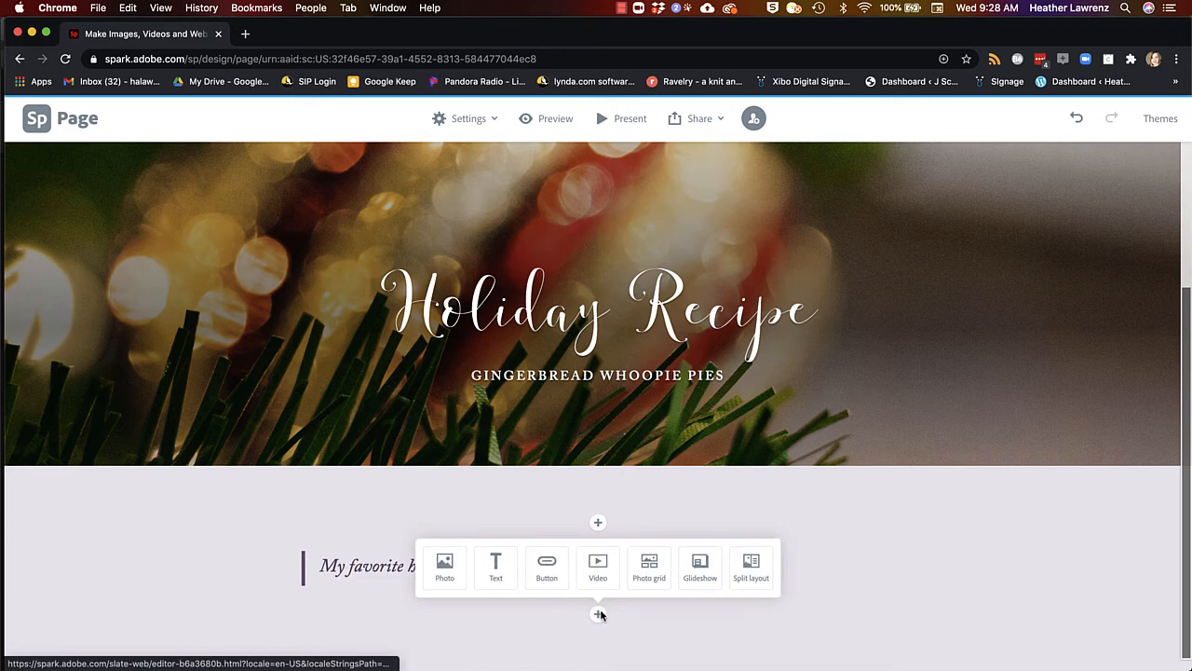
click(495, 562)
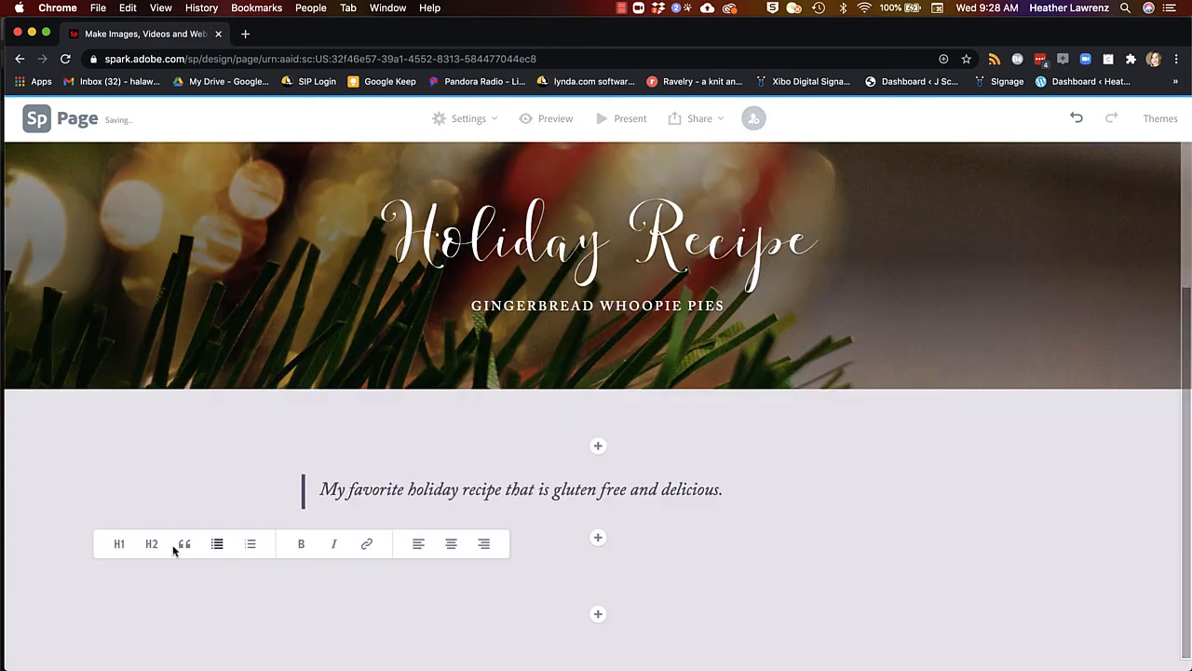
click(217, 543)
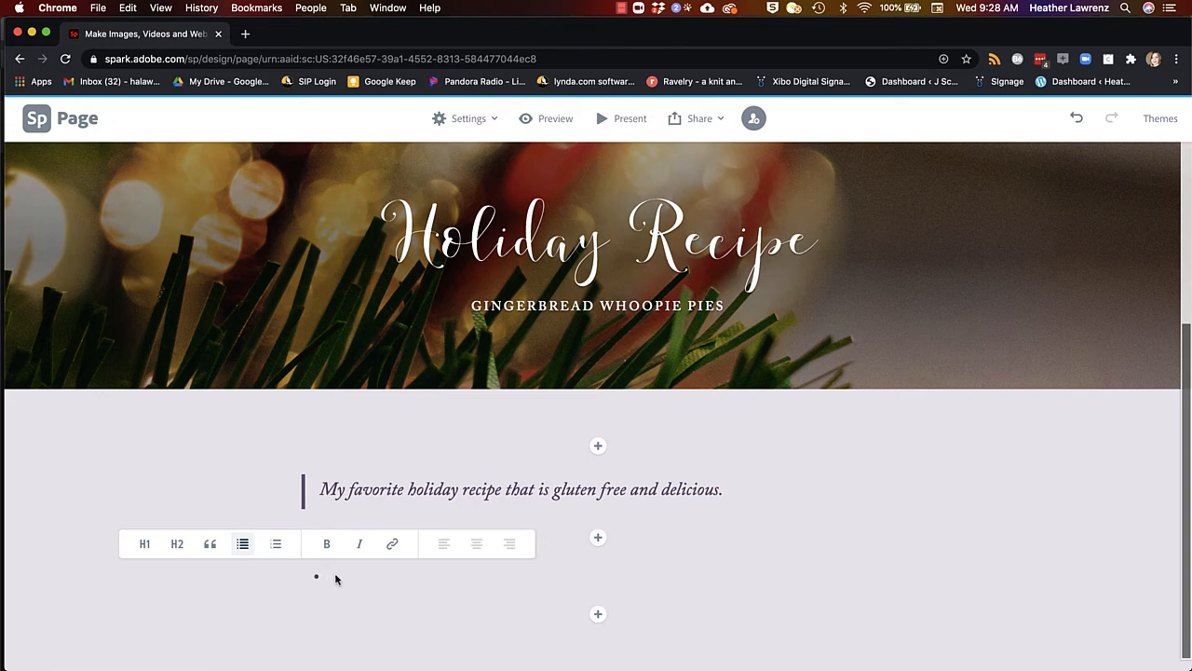
key(super+v)
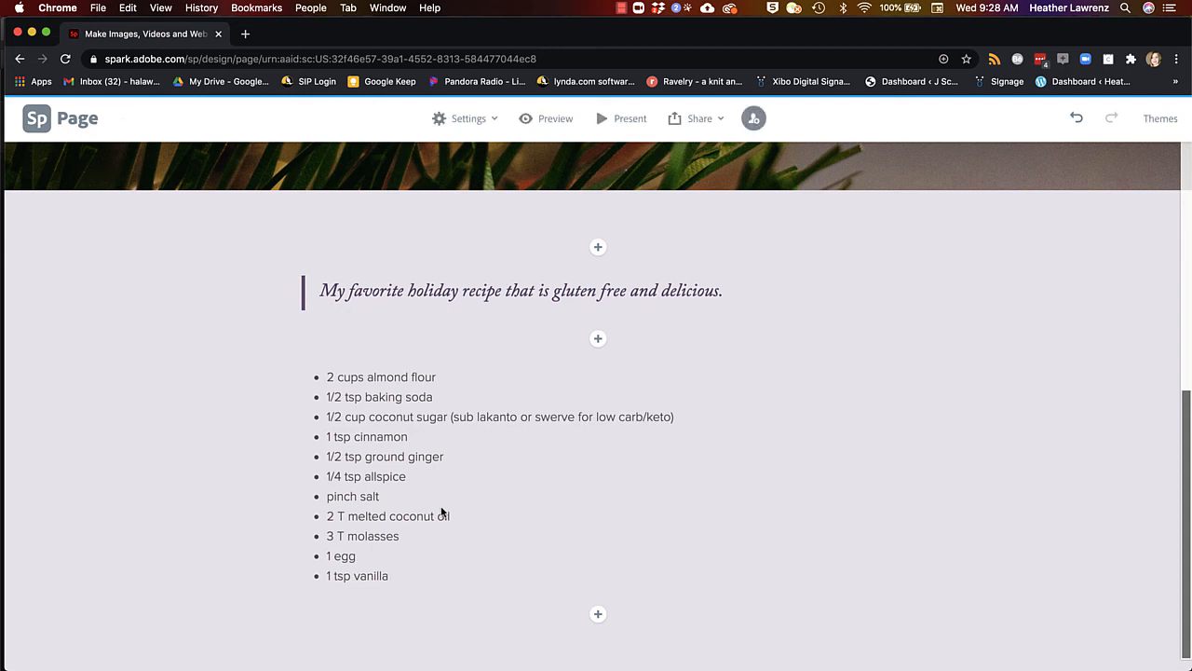
- Add an H2 heading reading "Filling" below the ingredient list
click(598, 614)
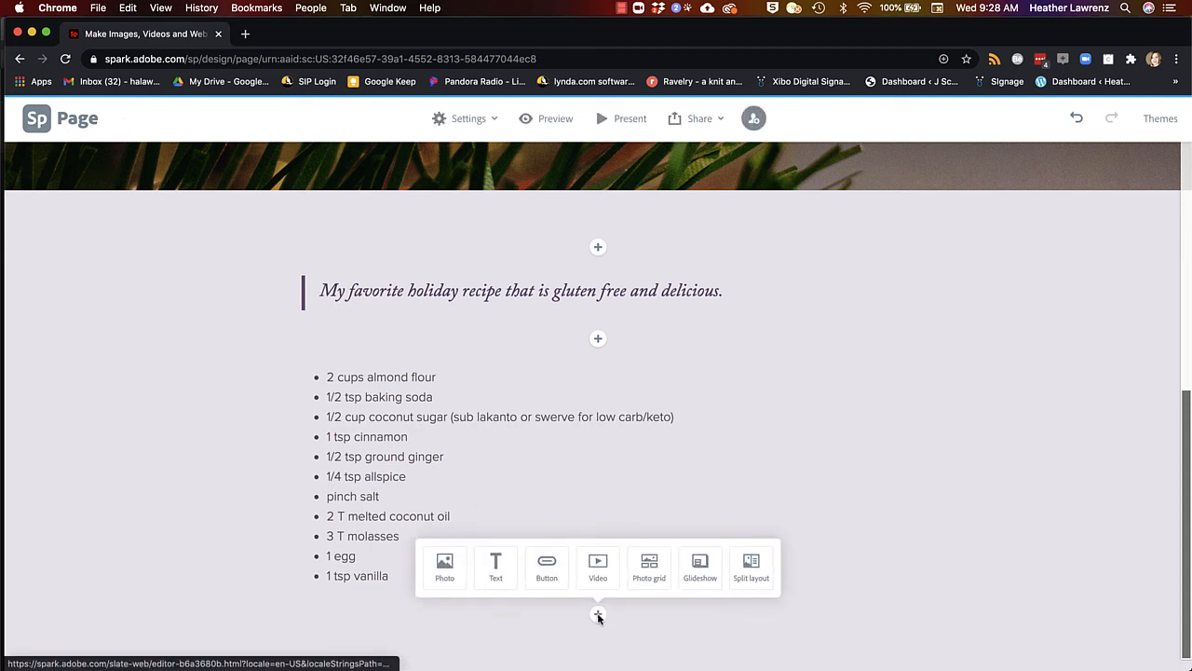
click(495, 566)
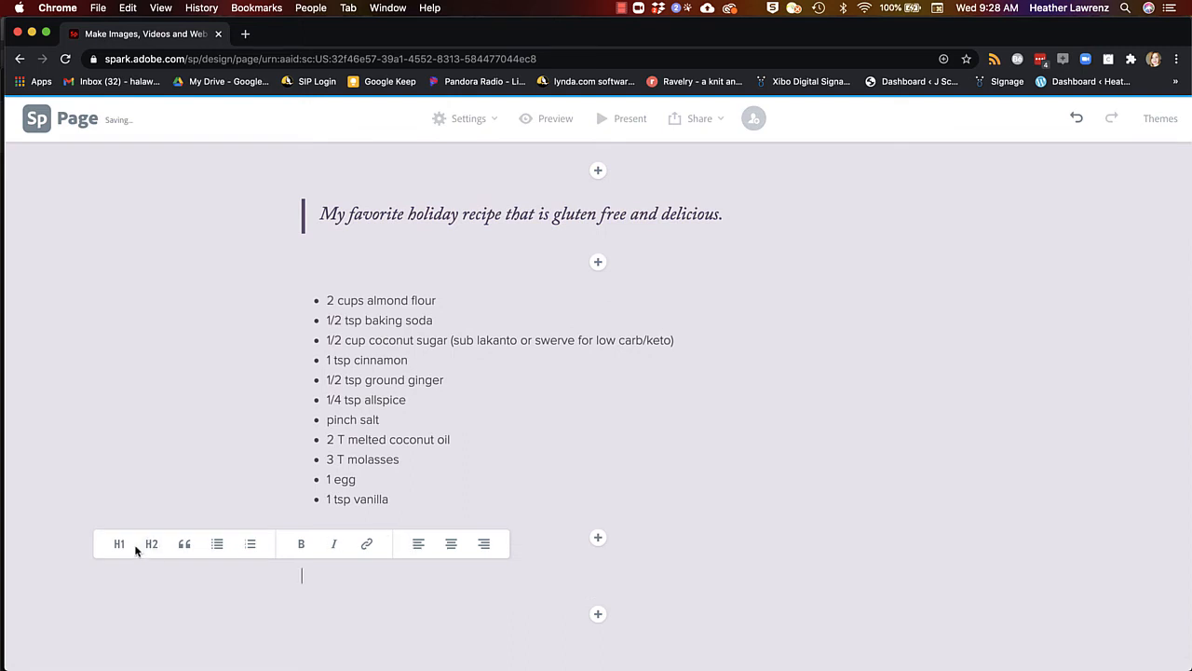
click(150, 546)
text(Filling)
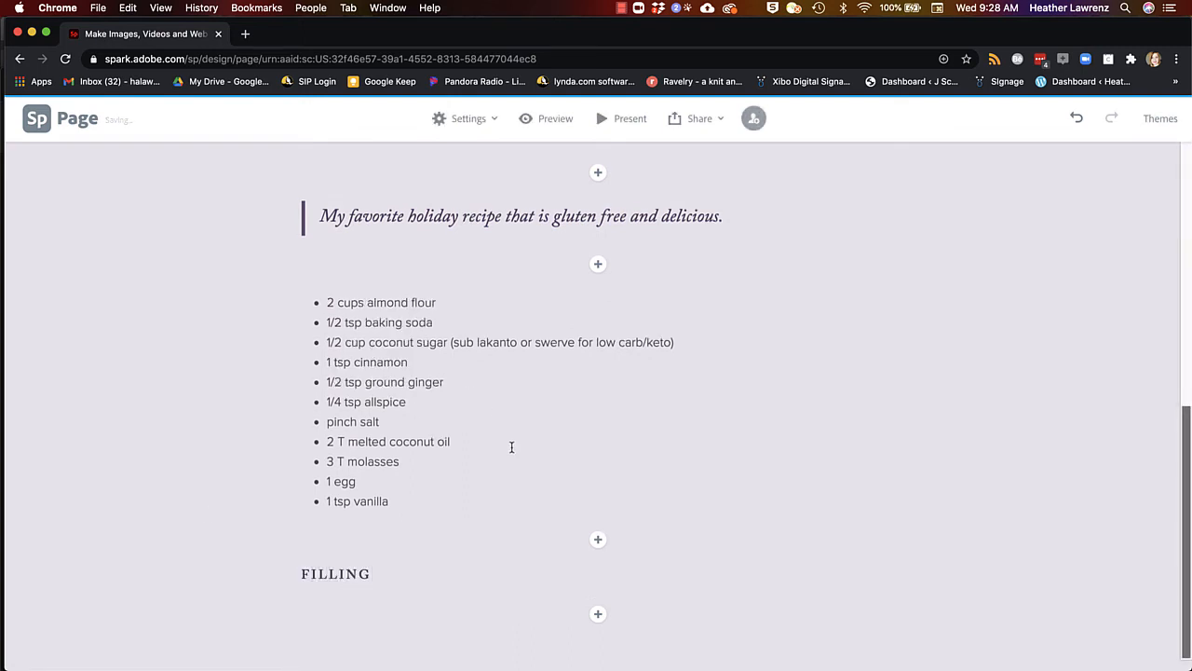
- Add a bulleted list under the Filling heading with the cream cheese, powdered sugar and vanilla lines copied from the Word recipe
click(599, 615)
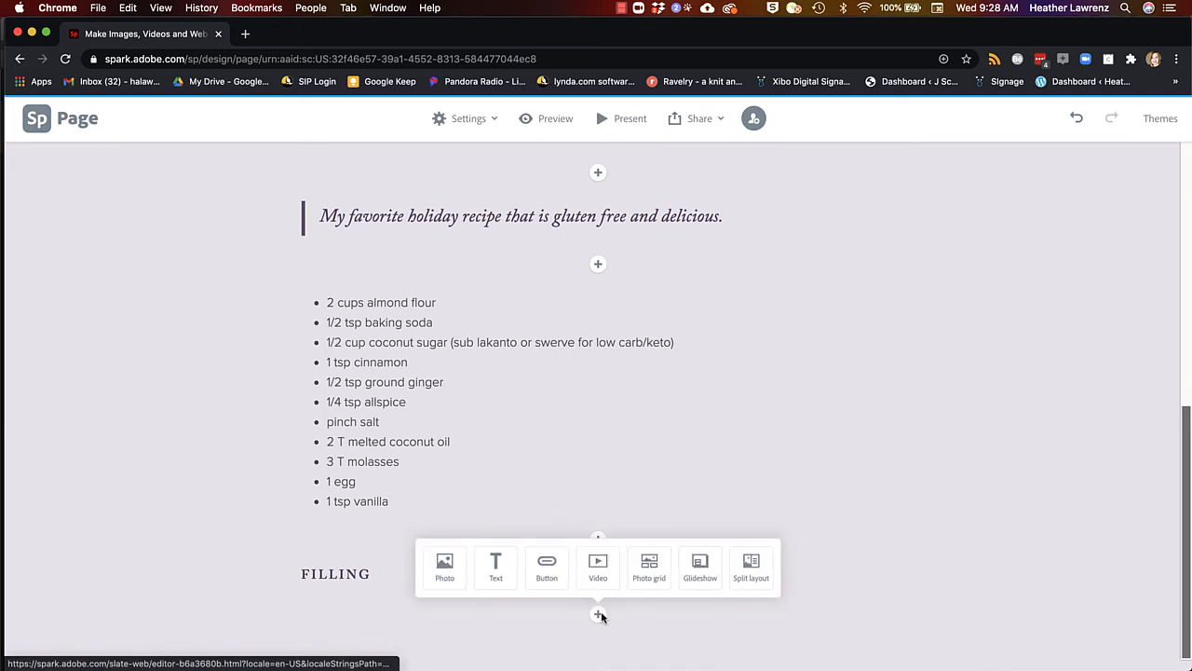
click(501, 570)
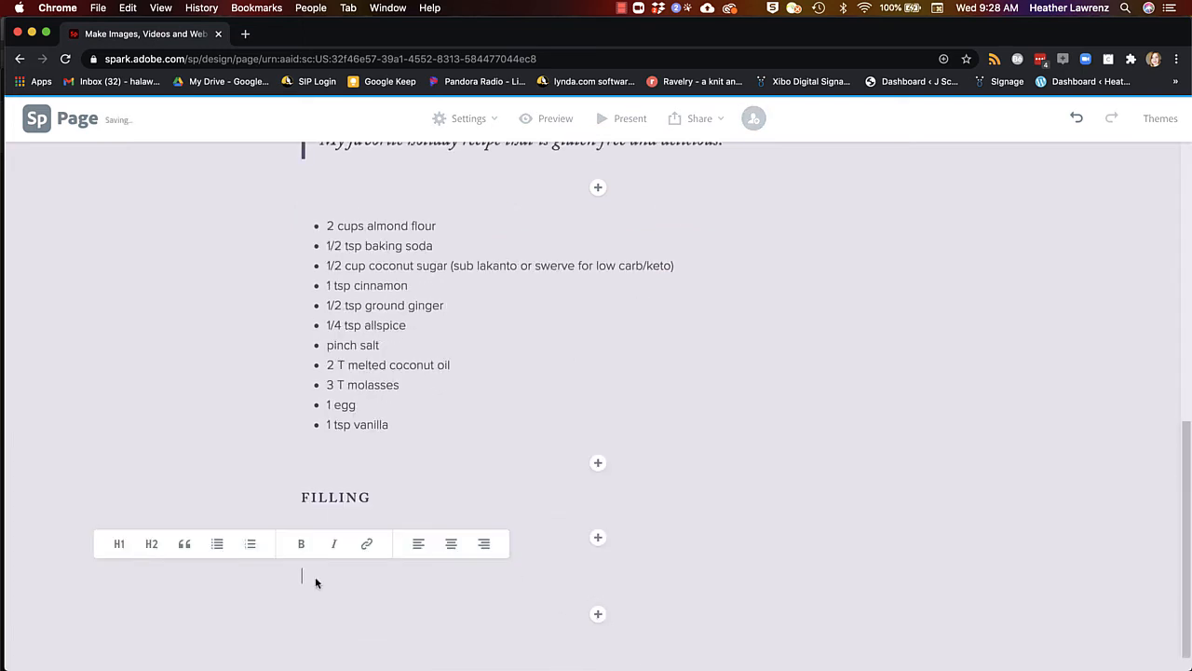
click(217, 544)
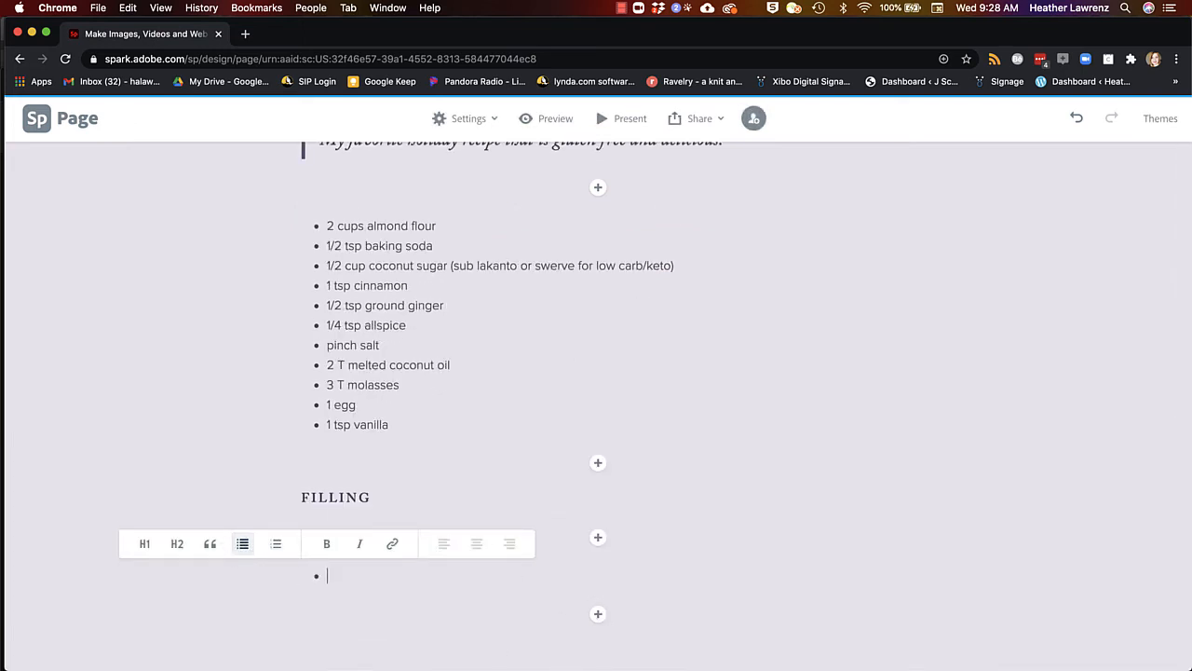
click(878, 668)
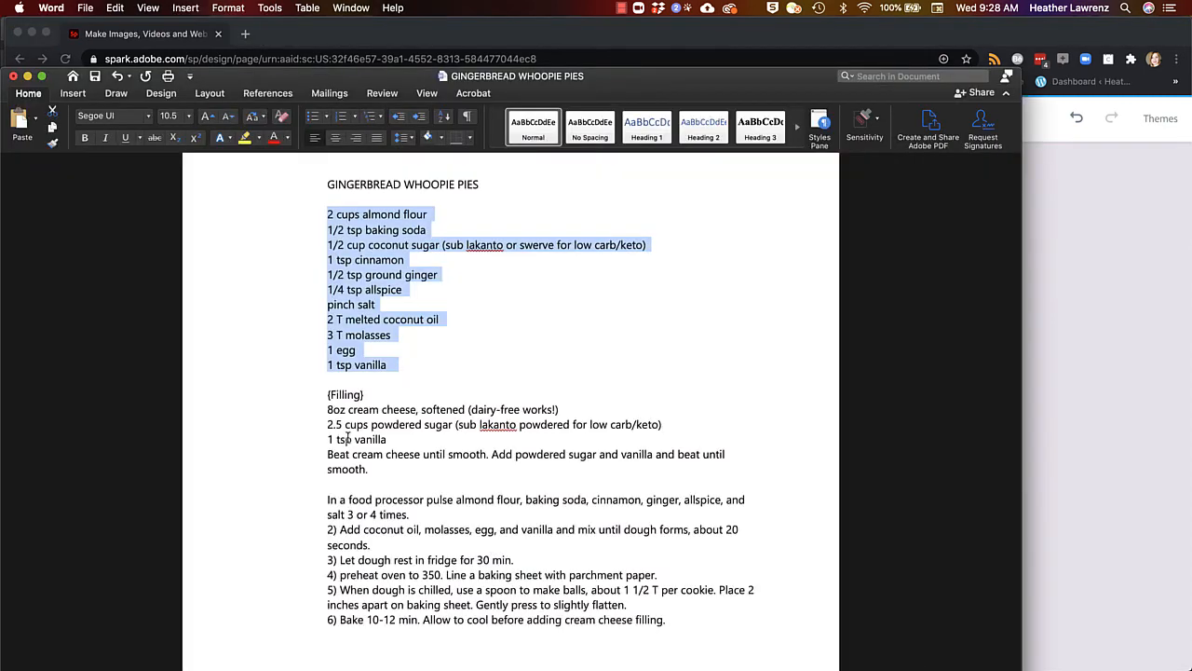
drag(328, 408, 398, 439)
key(super+c)
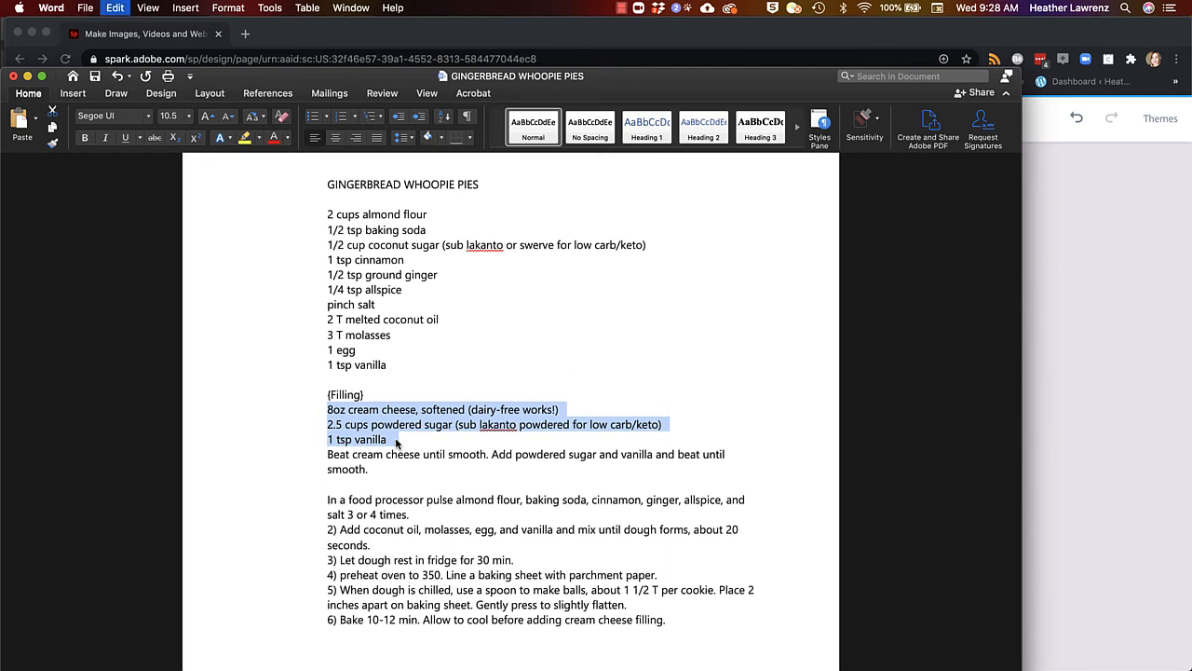
click(1142, 477)
key(super+v)
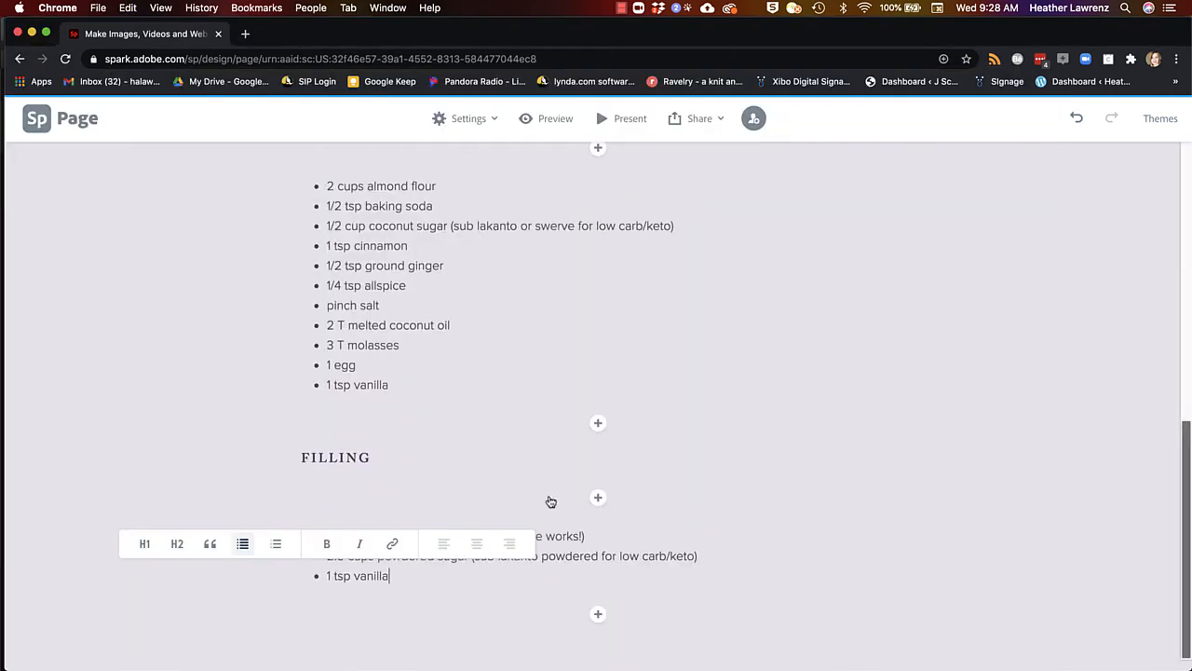
- Add an H2 heading reading "Cookie" between the quote and the first ingredient list
scroll(502, 426, up, 2)
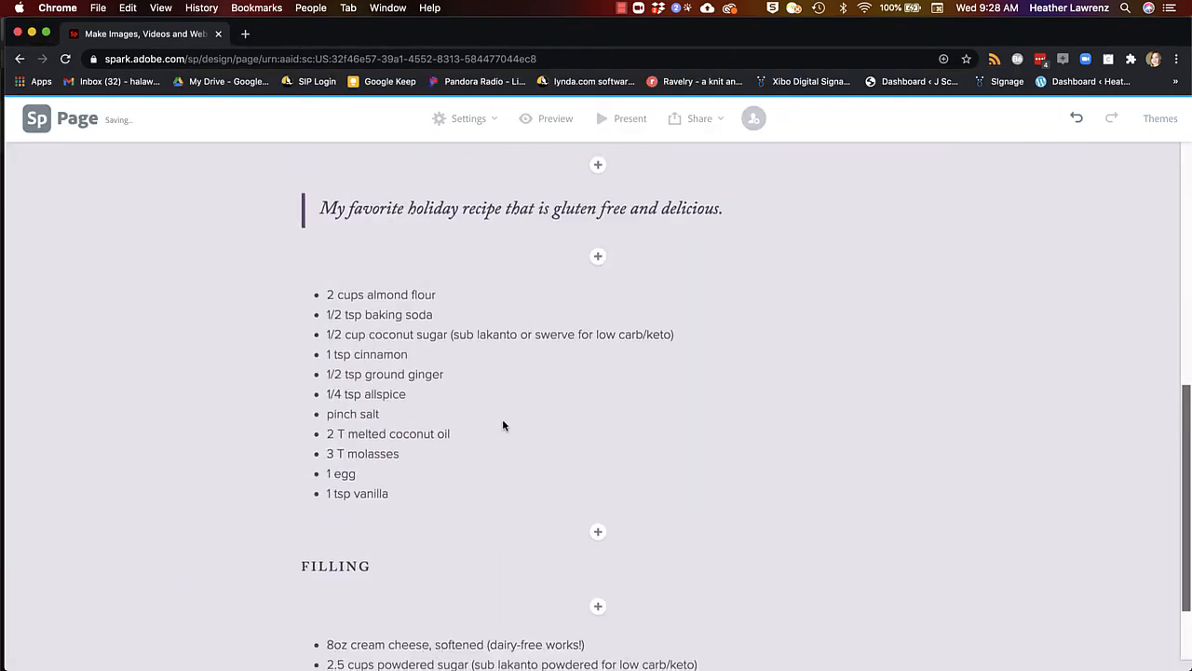
click(598, 257)
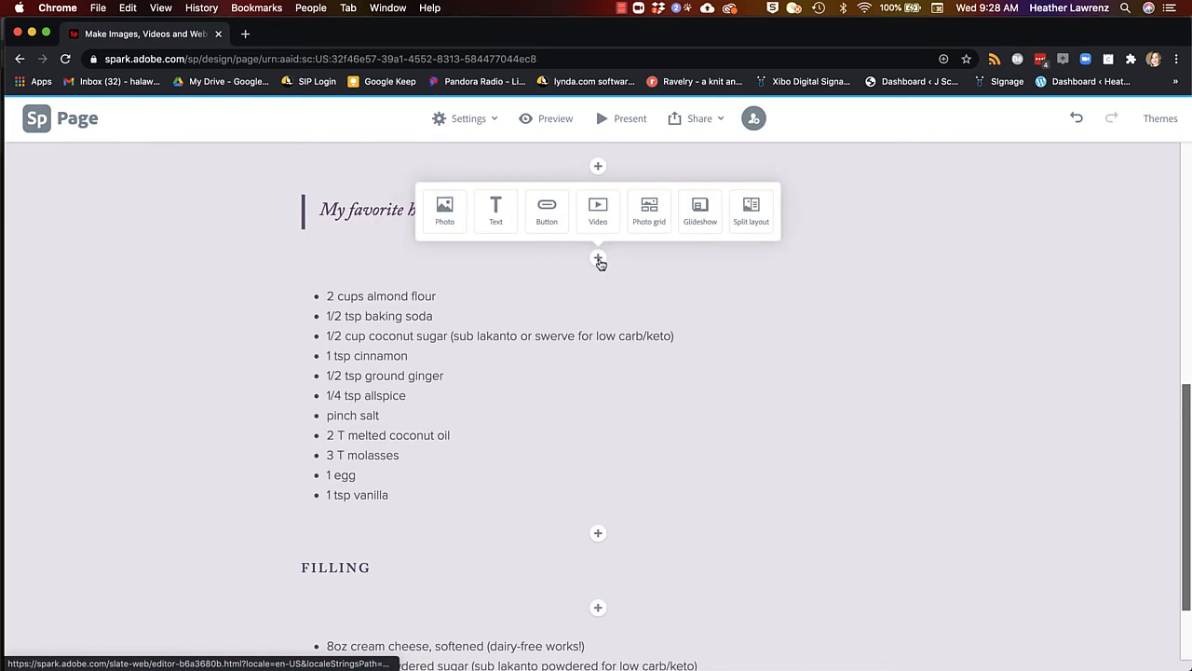
click(500, 217)
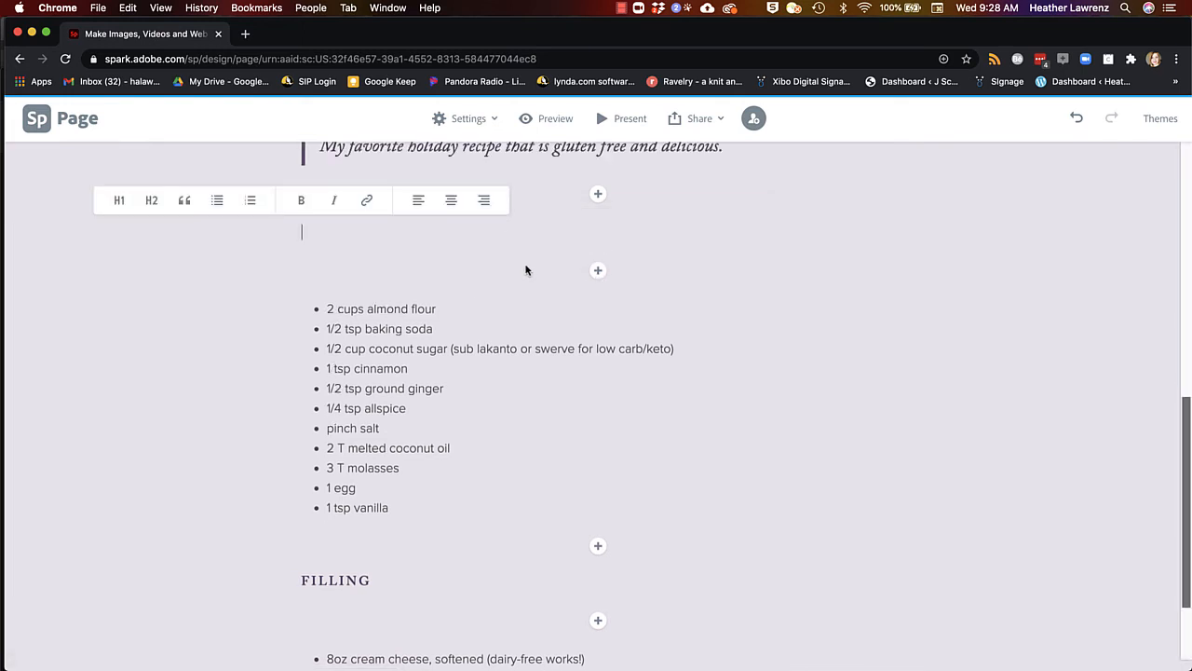
text(Cooki)
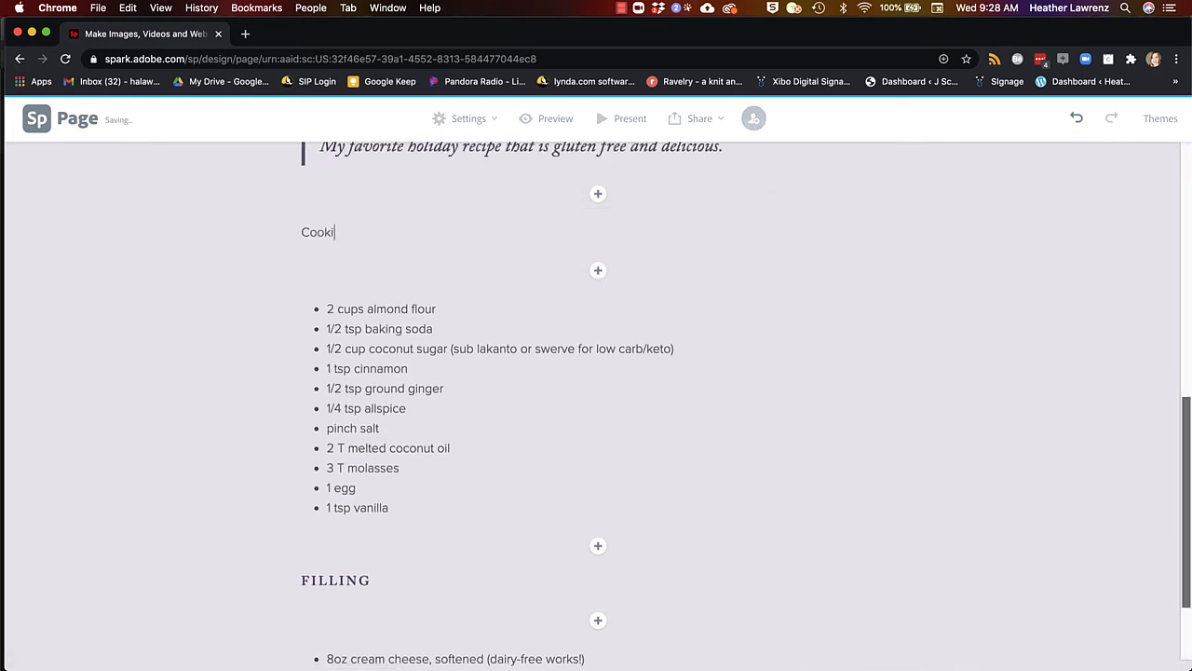
text(e)
key(super+shift+Left)
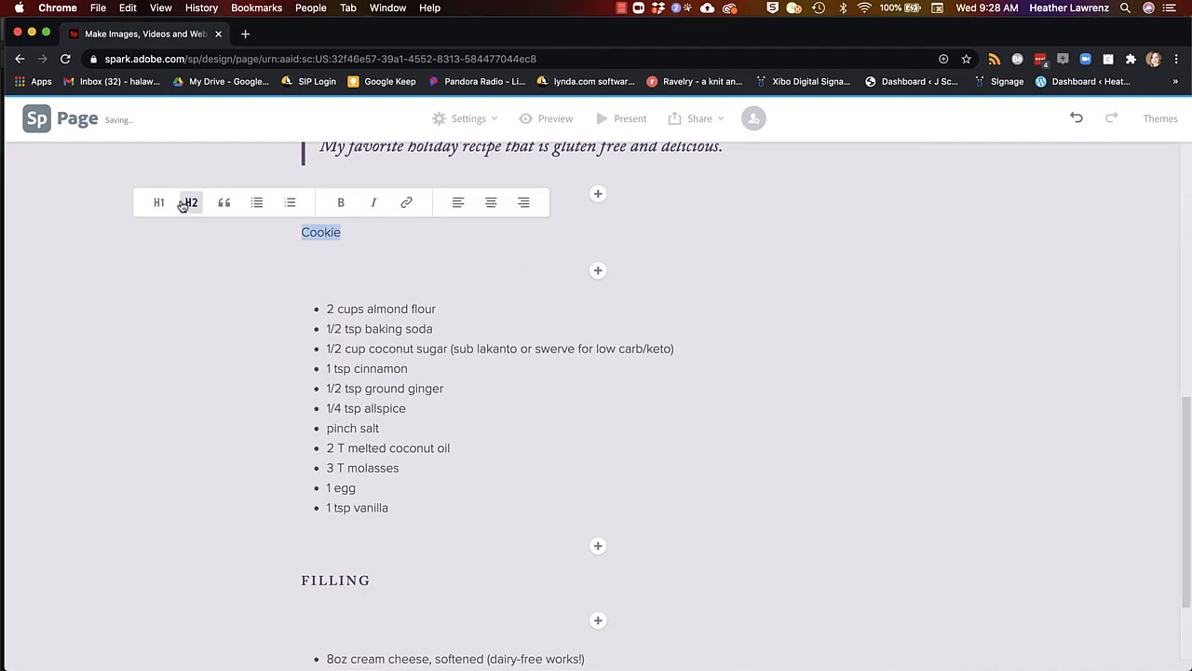
click(186, 200)
click(506, 425)
scroll(506, 425, down, 3)
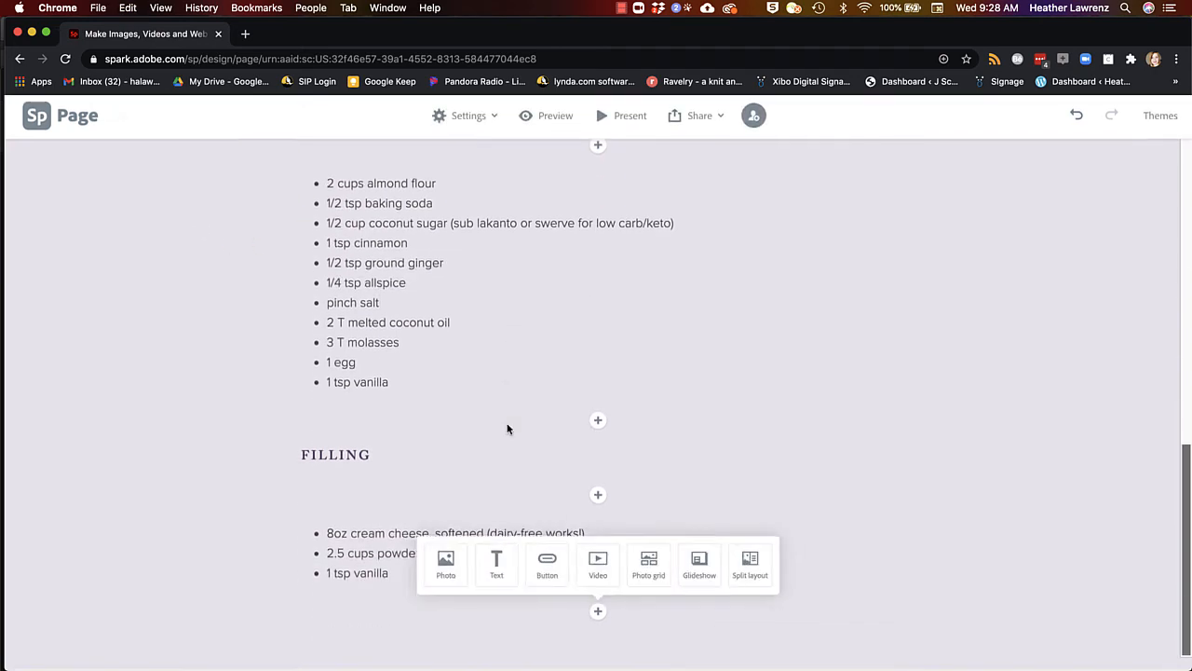
scroll(506, 424, up, 2)
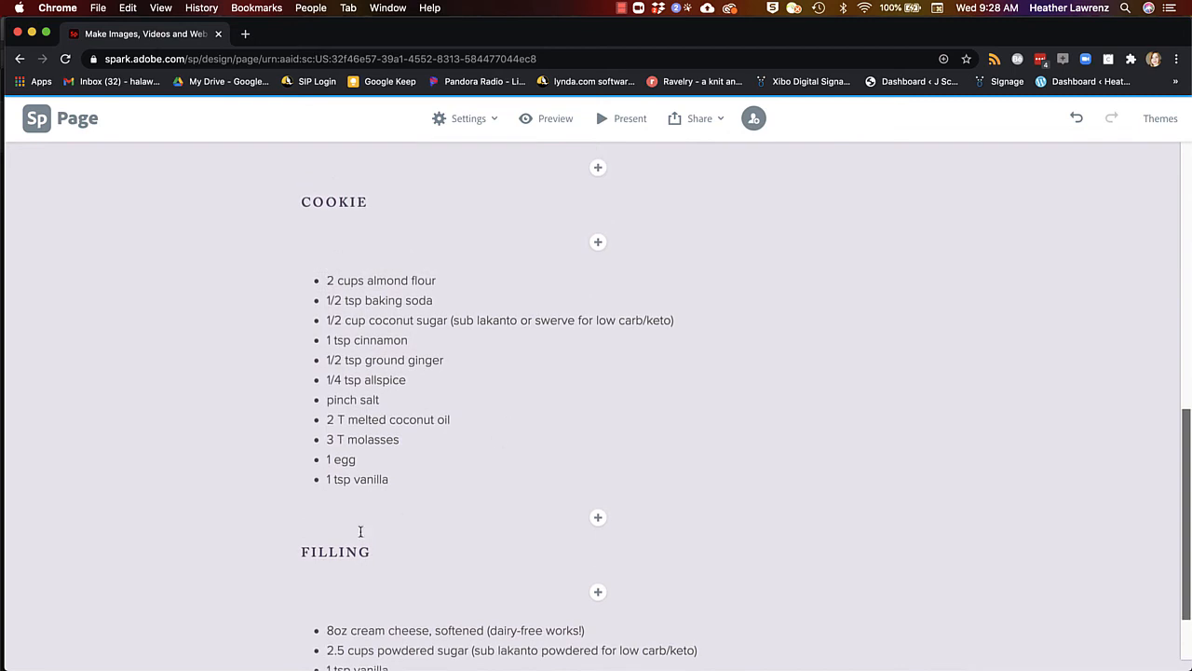
click(339, 555)
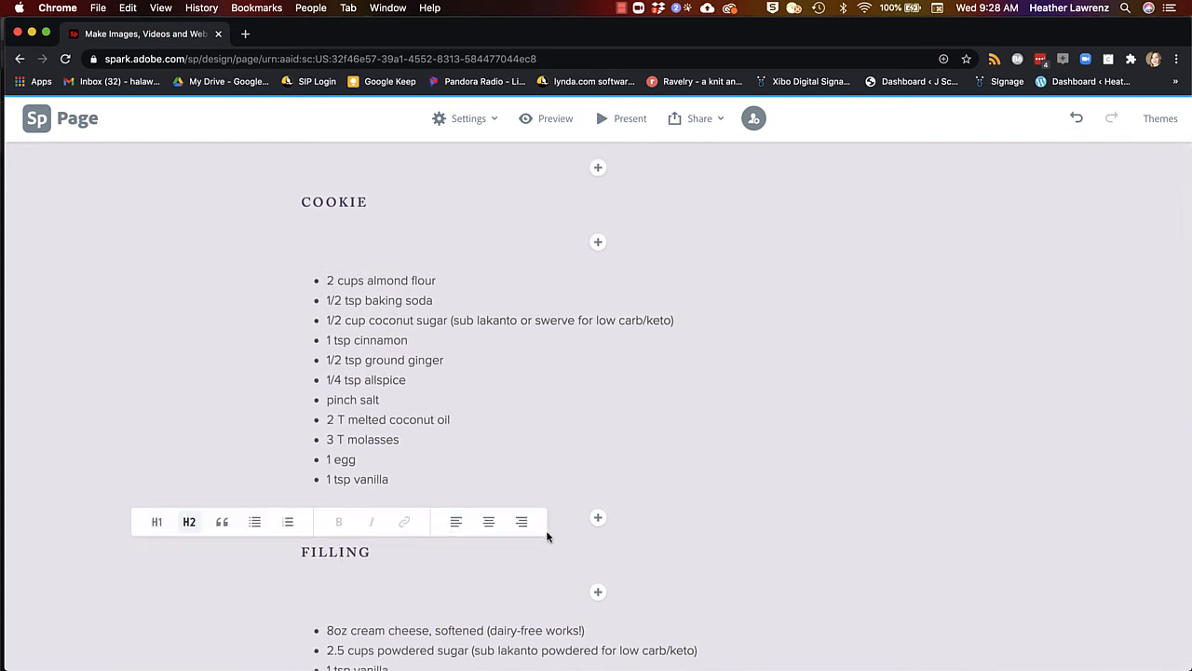
click(497, 418)
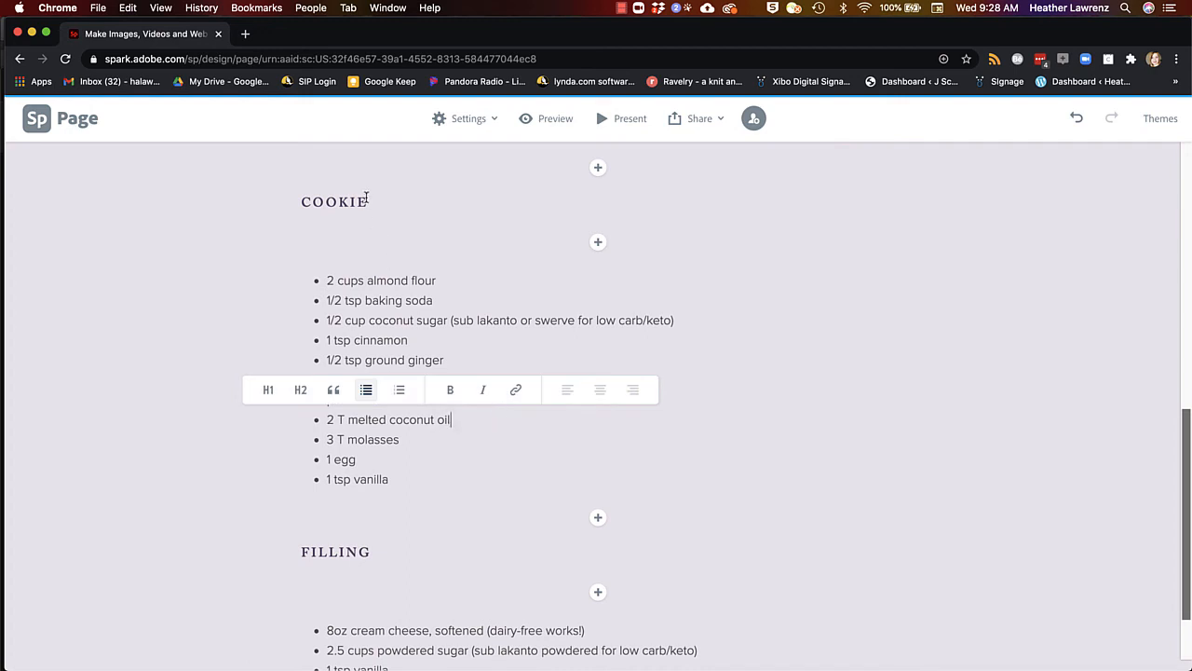
drag(366, 198, 303, 201)
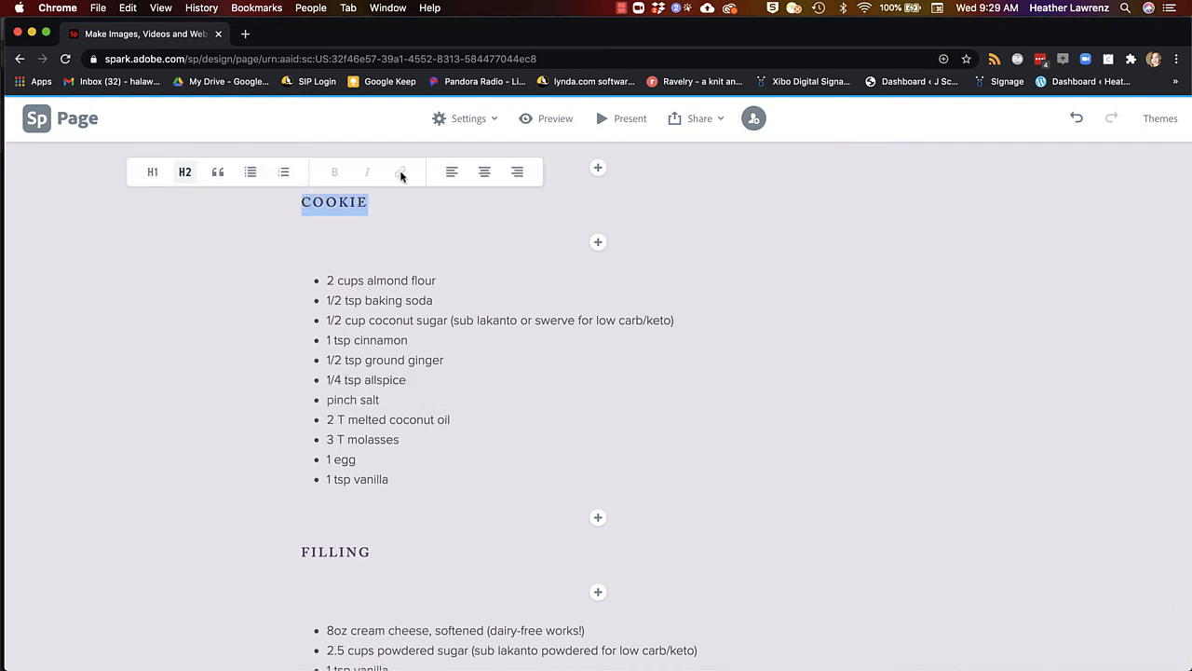
click(674, 320)
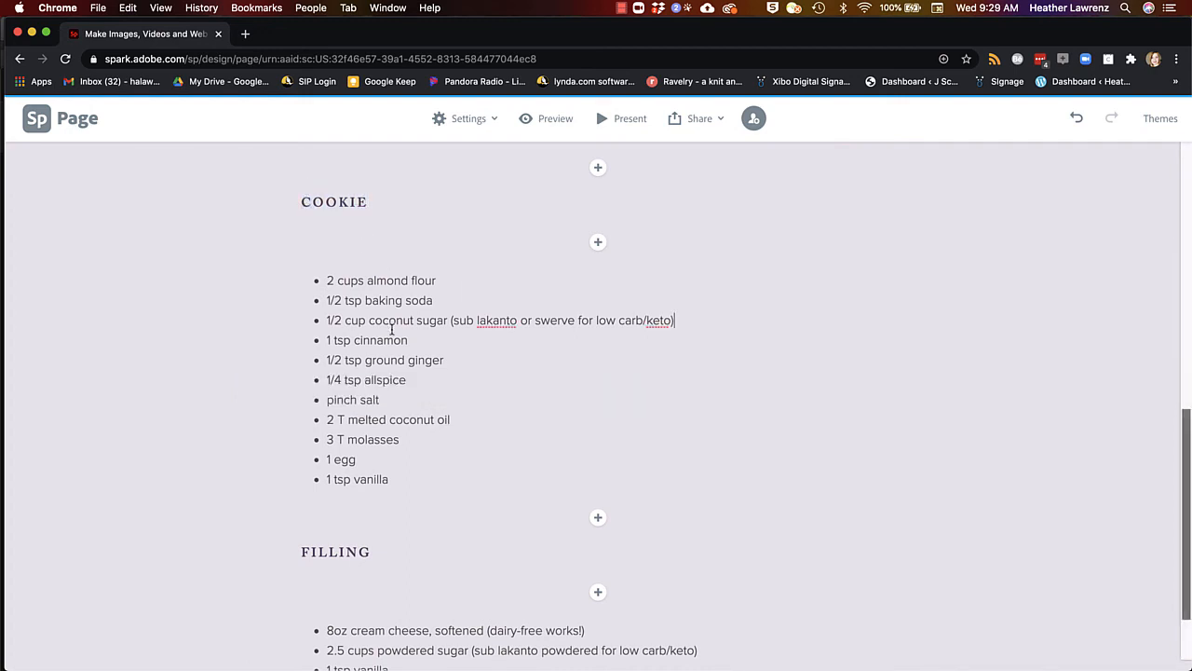
scroll(441, 442, down, 2)
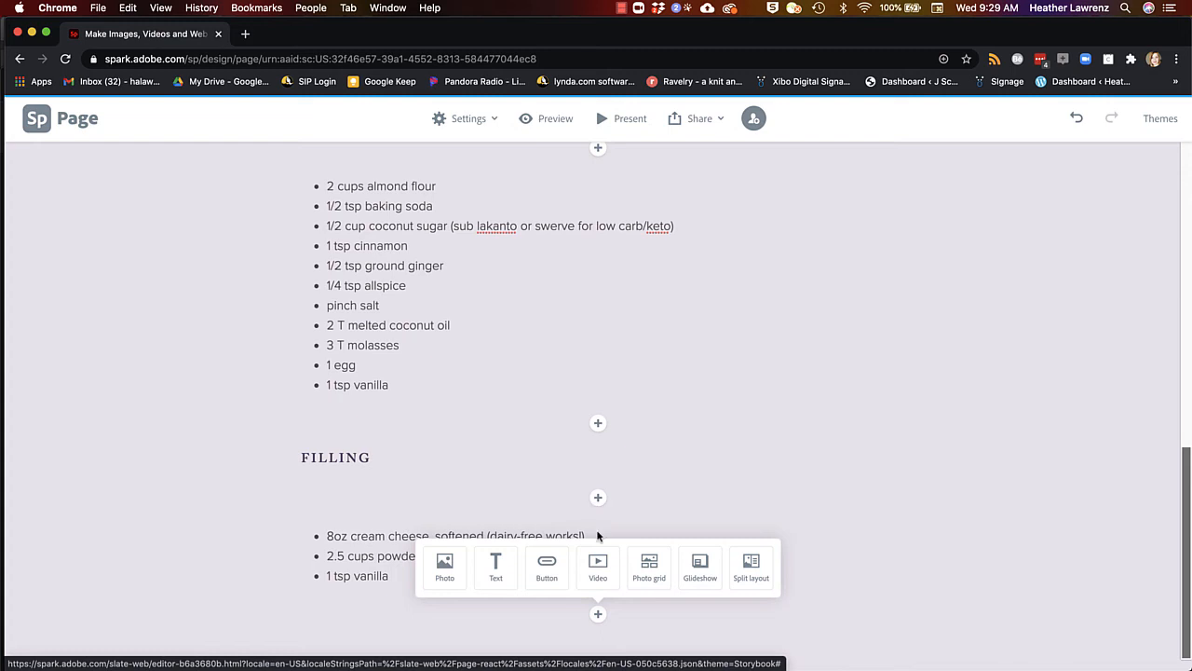
click(598, 564)
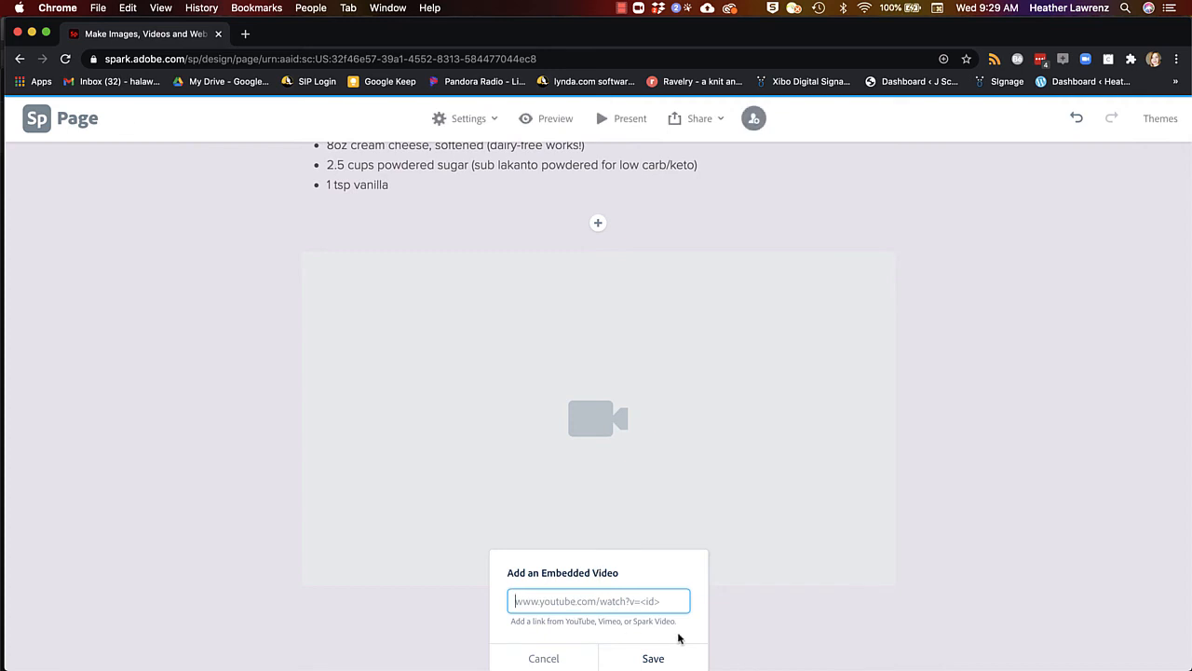
click(555, 660)
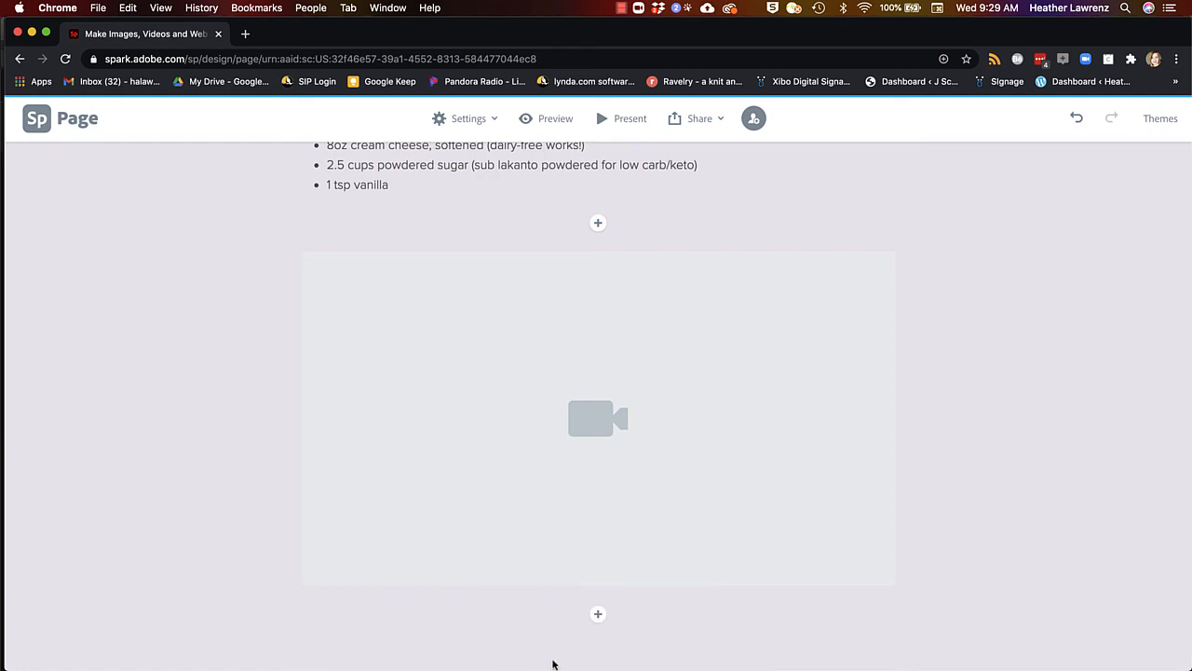
click(598, 614)
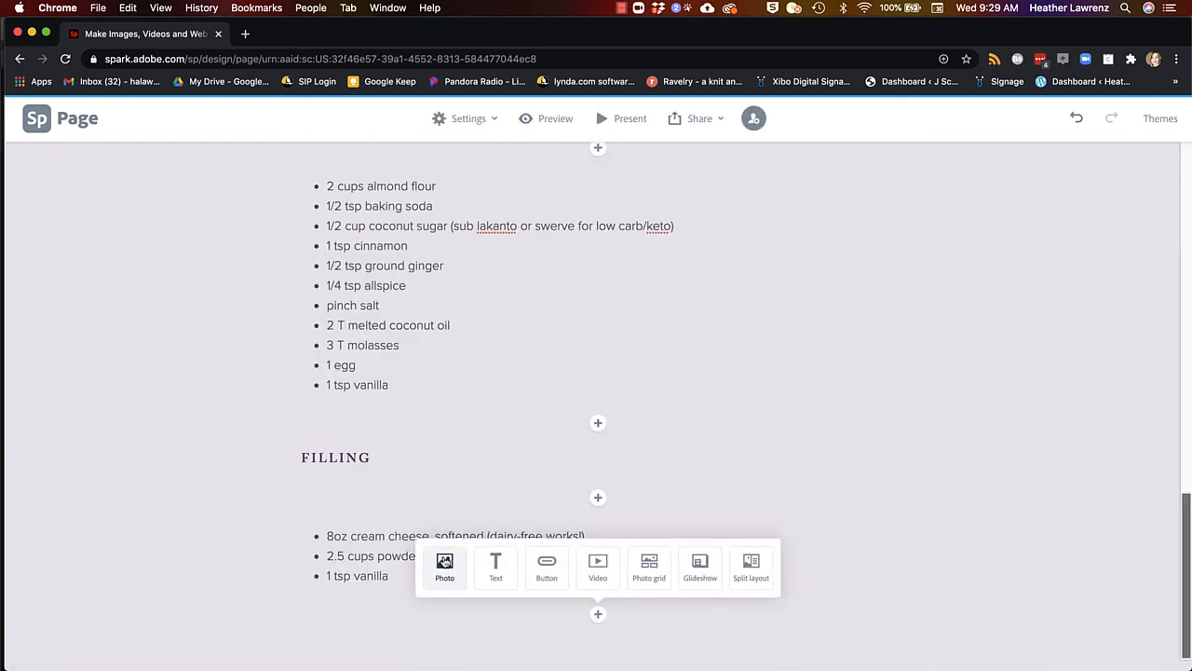
click(445, 565)
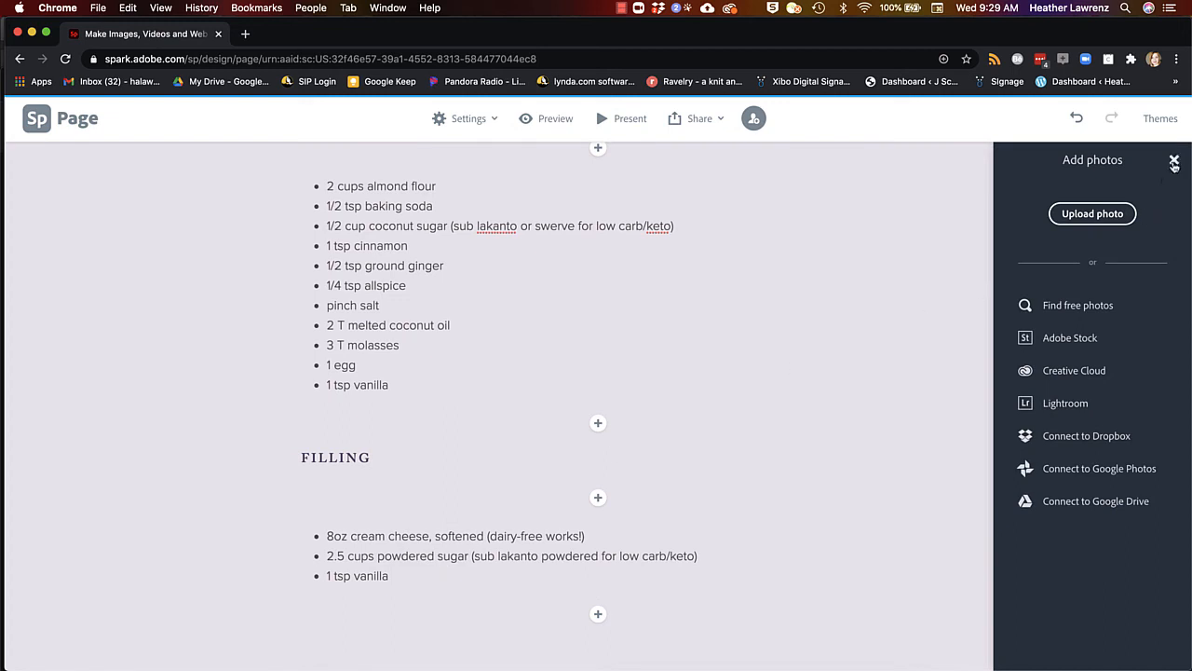
- Add a split layout section below the Filling ingredient list
click(599, 613)
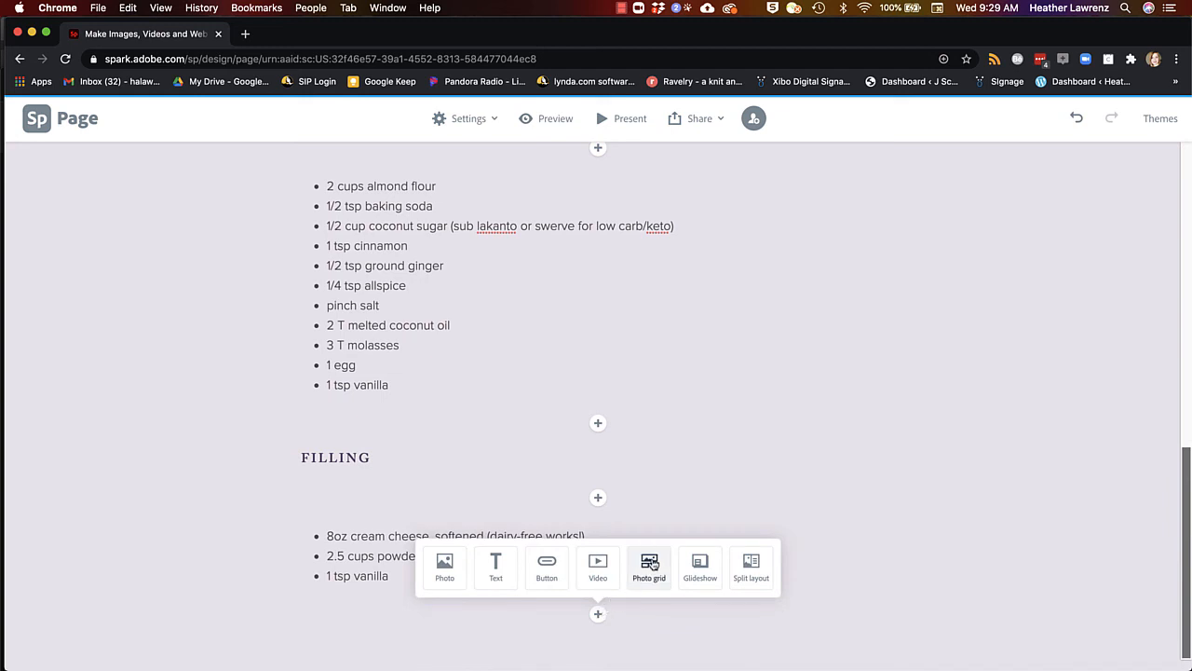
click(755, 564)
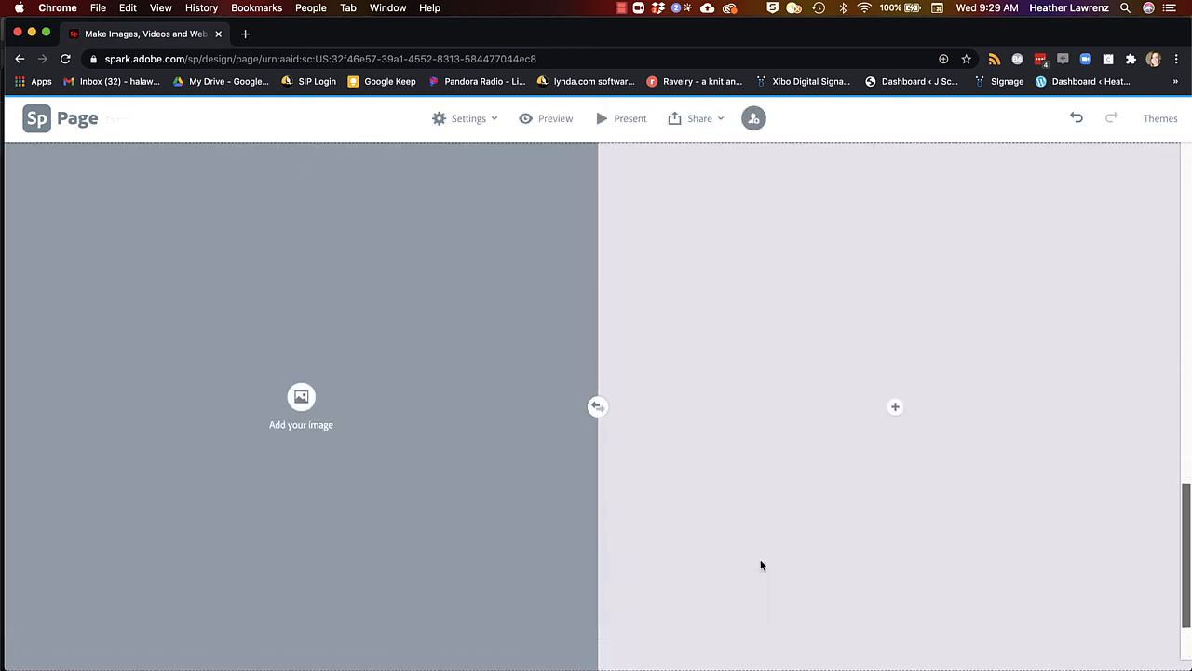
- Publish the page with a share link, turning the author credit on and the Get noticed option off, and close the publishing dialog
scroll(761, 565, up, 10)
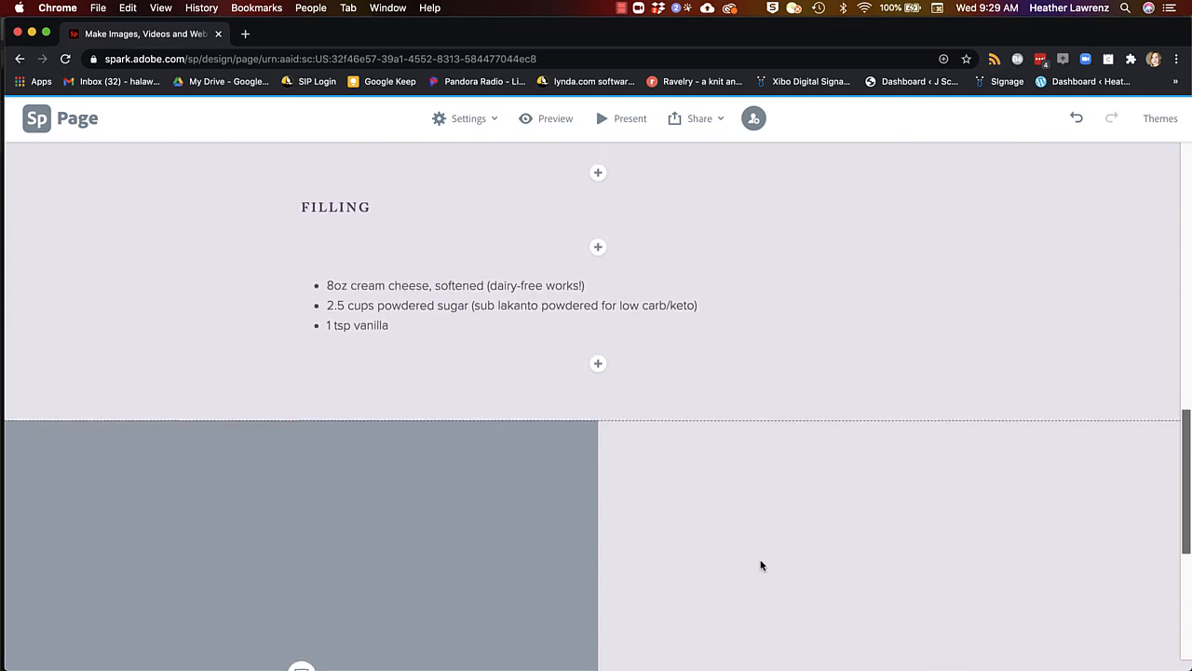
scroll(761, 565, up, 5)
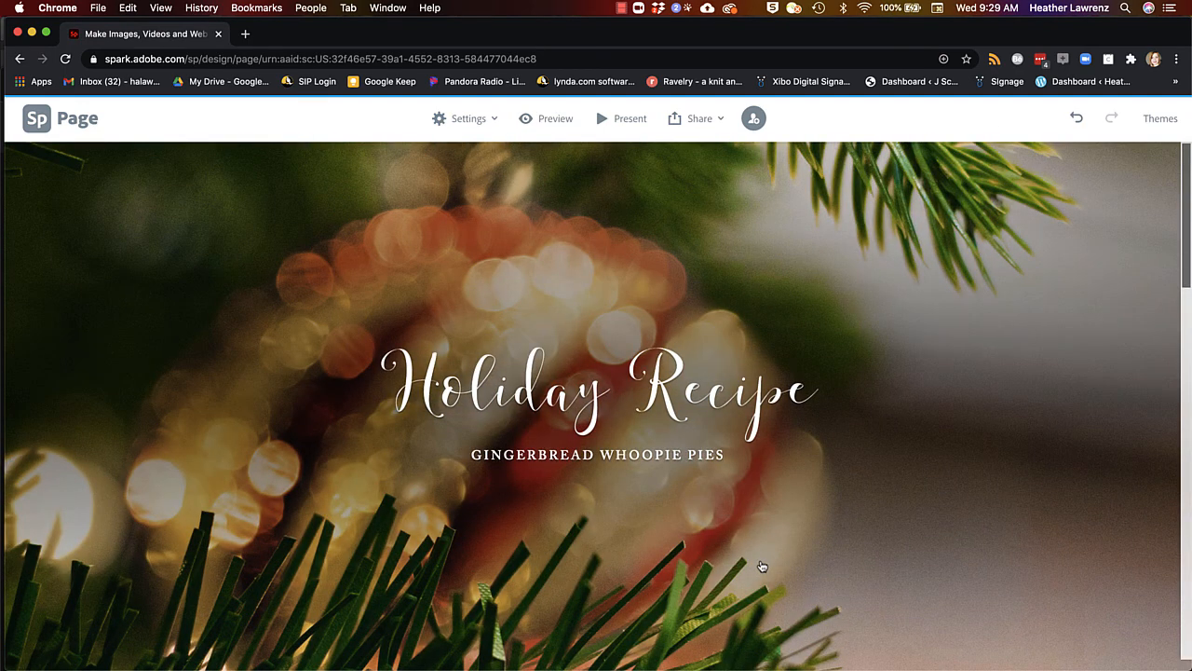
click(687, 123)
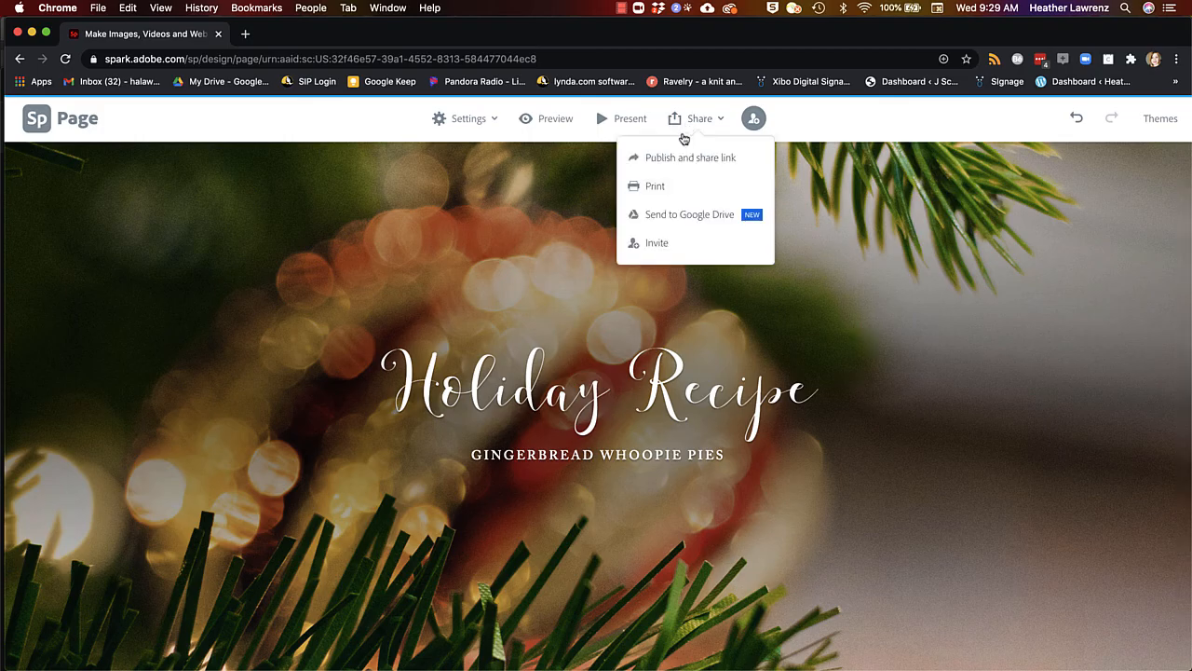
click(676, 162)
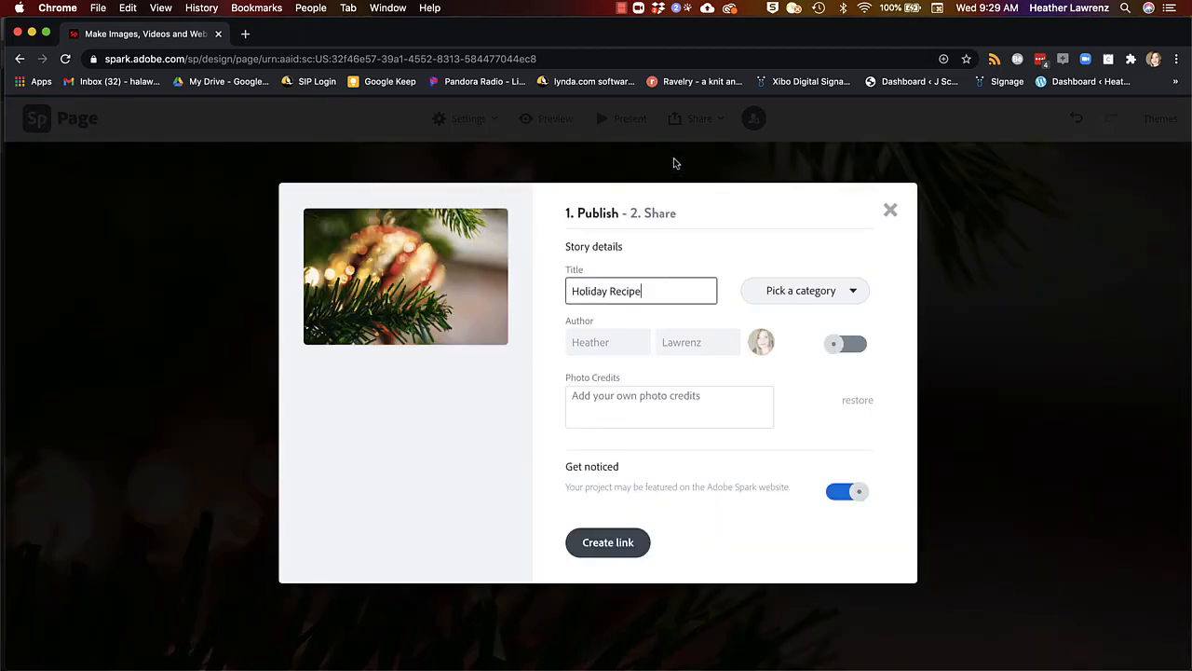
click(849, 344)
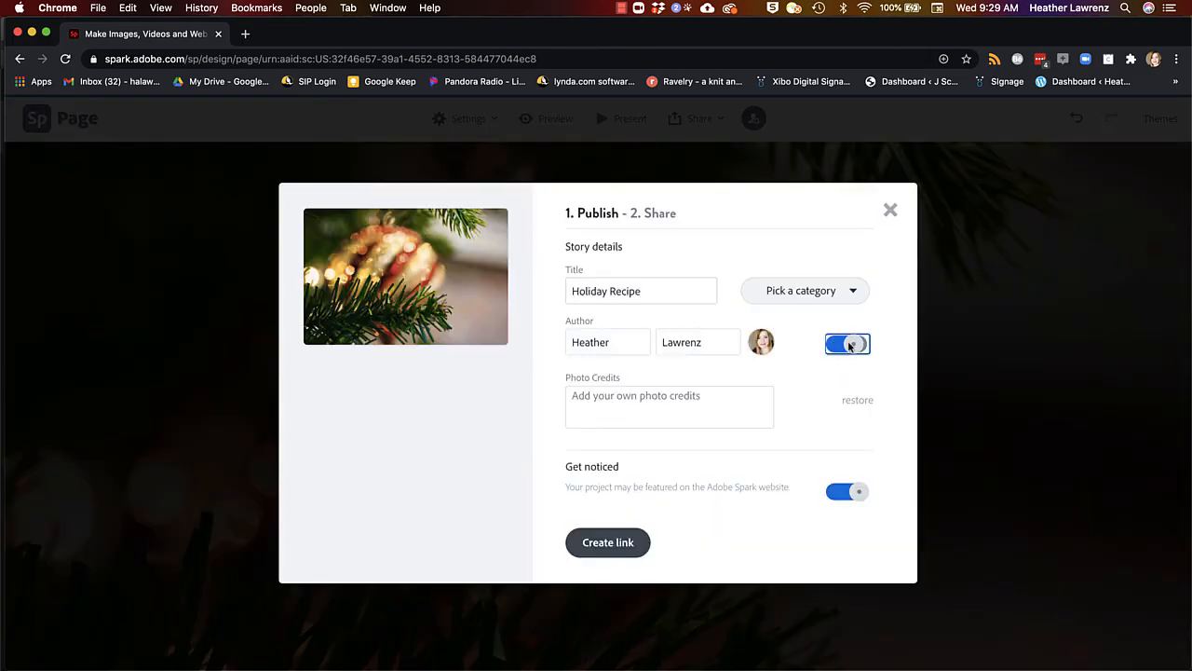
click(838, 498)
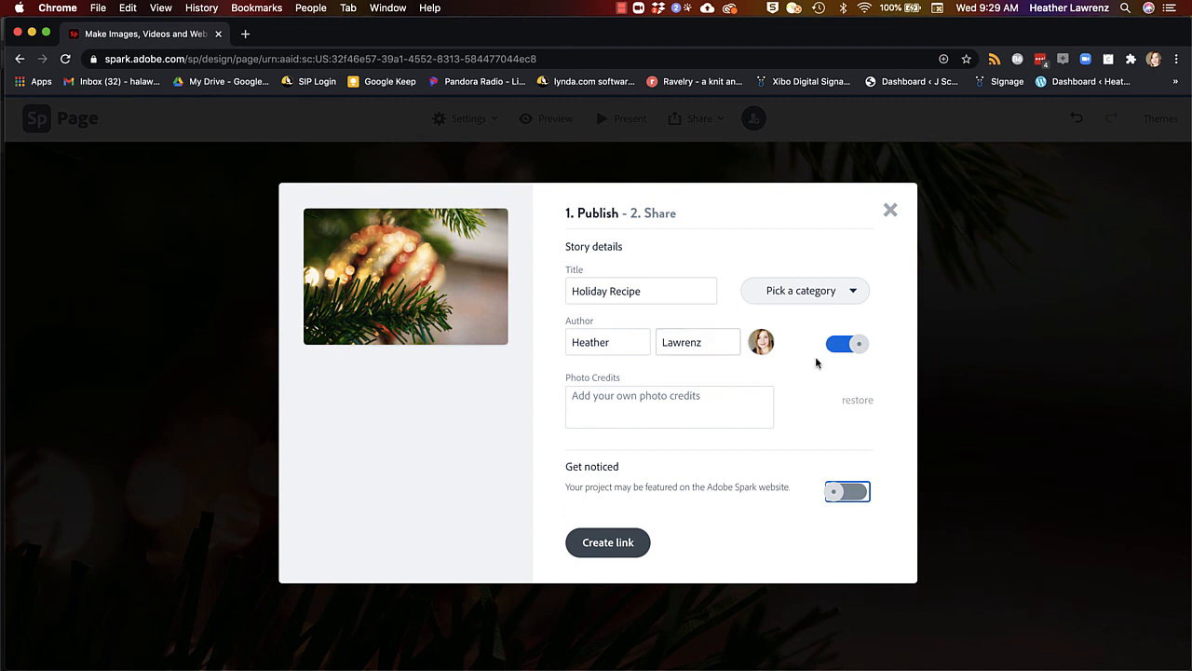
click(601, 545)
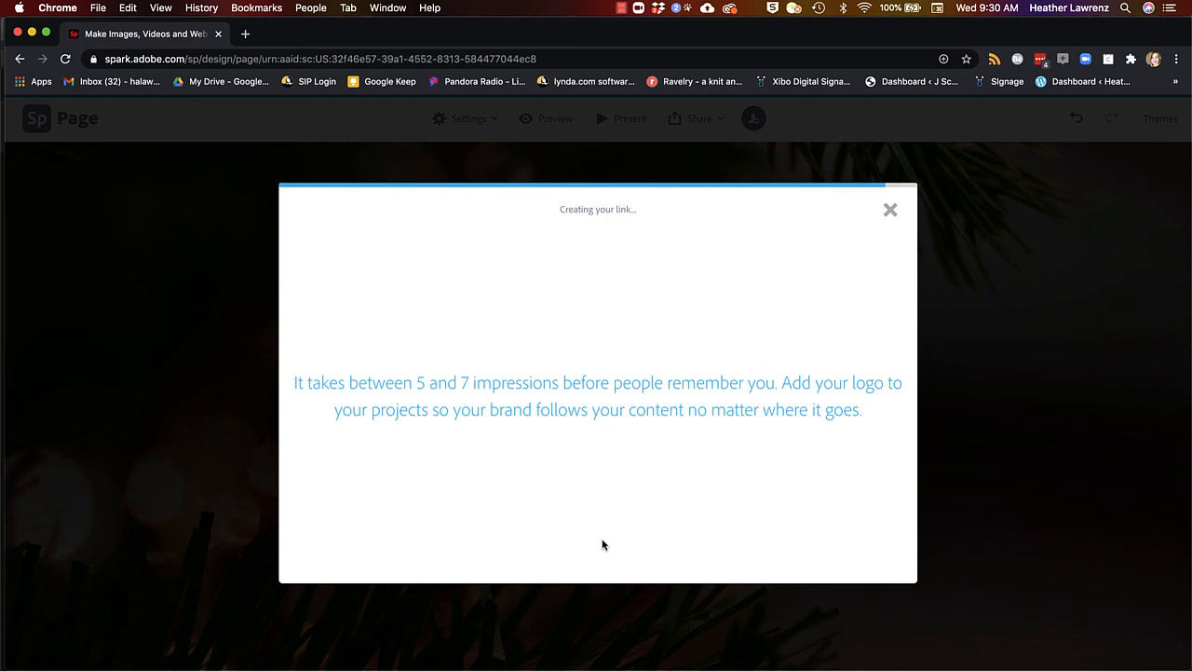
click(840, 271)
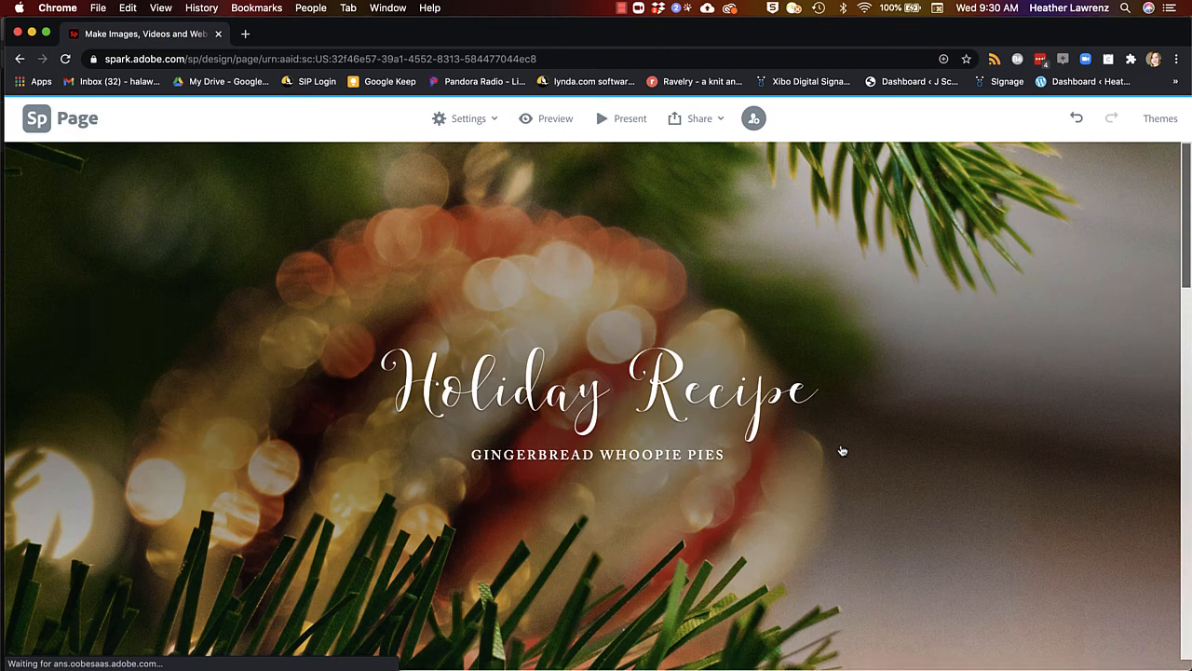
- Review the page from the cover to the split layout, present it full screen, and exit the presentation
scroll(841, 450, down, 5)
scroll(842, 451, down, 5)
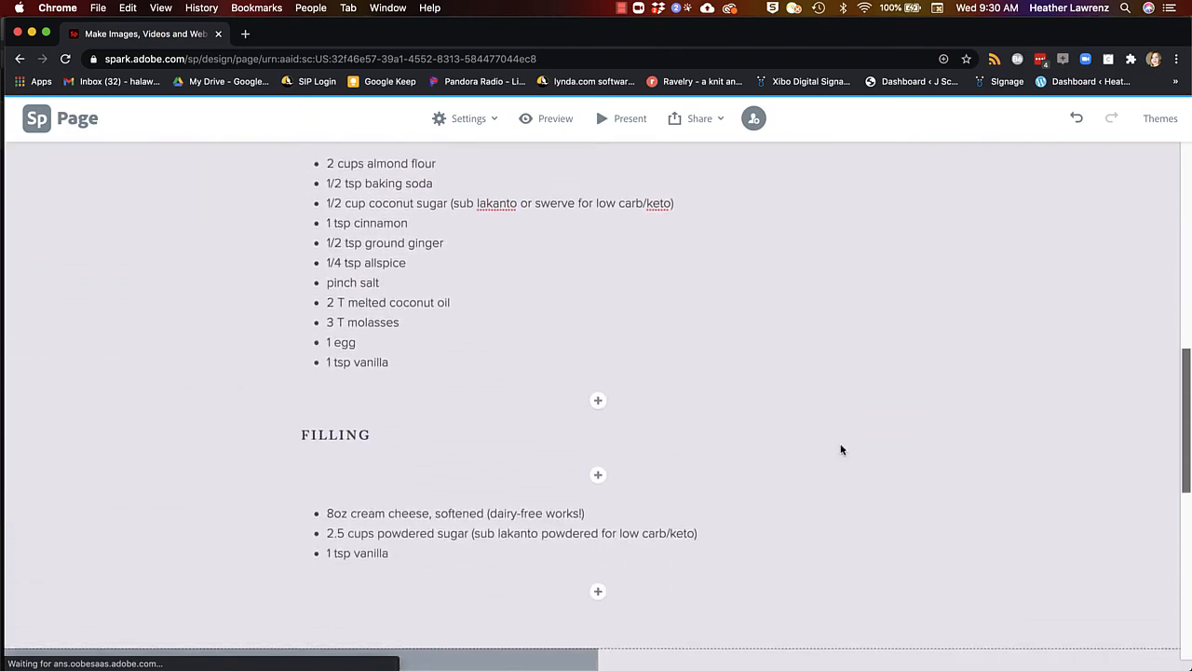
scroll(841, 447, up, 4)
scroll(841, 446, up, 5)
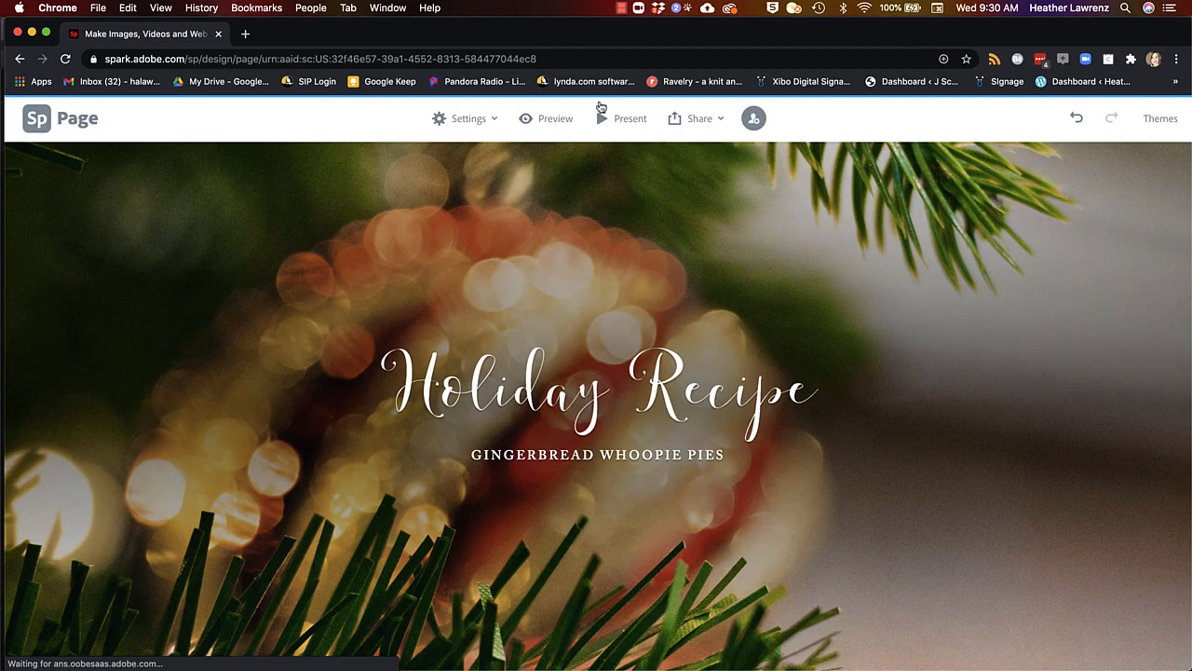
click(614, 124)
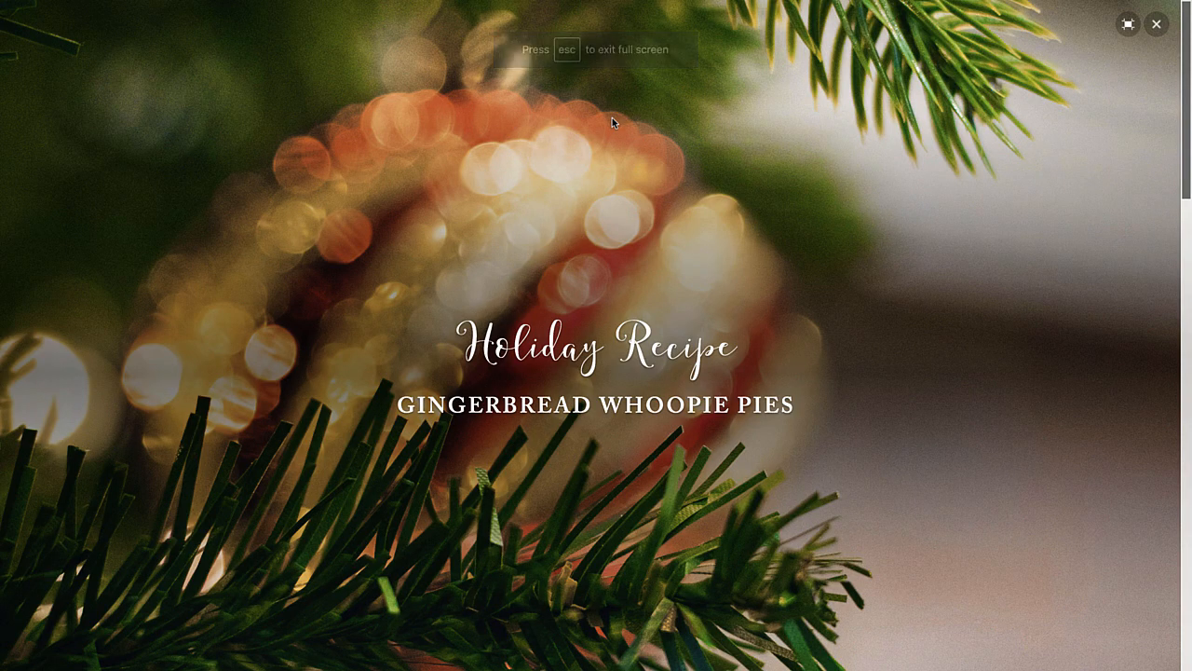
scroll(613, 123, down, 5)
scroll(613, 123, down, 10)
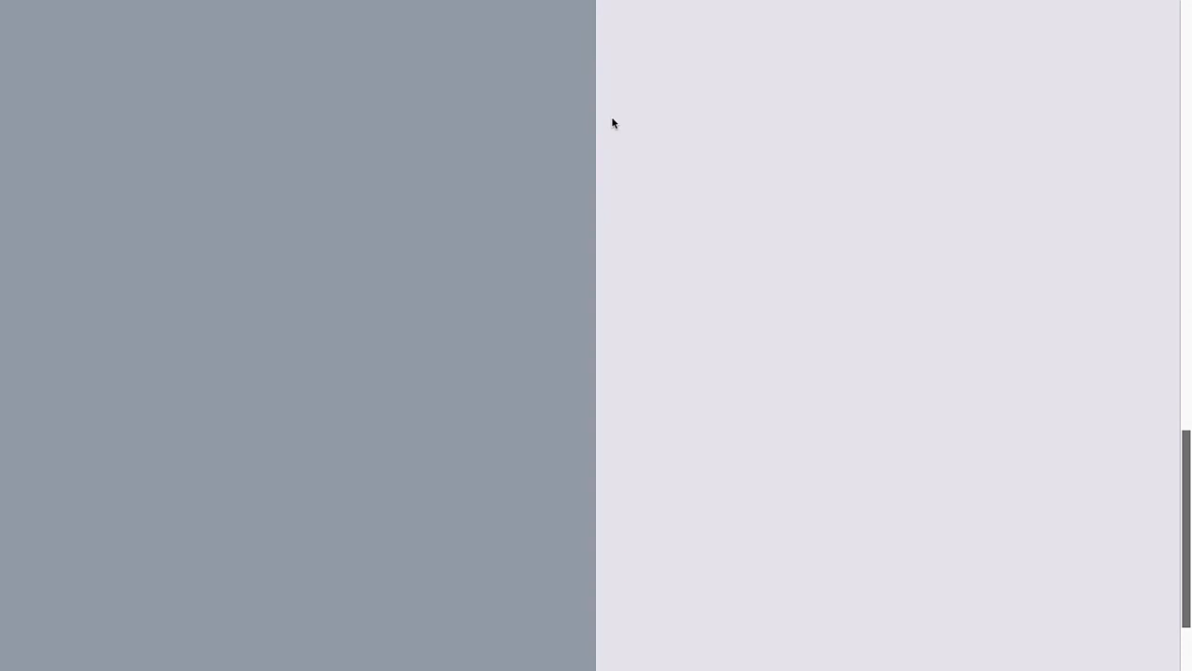
key(Escape)
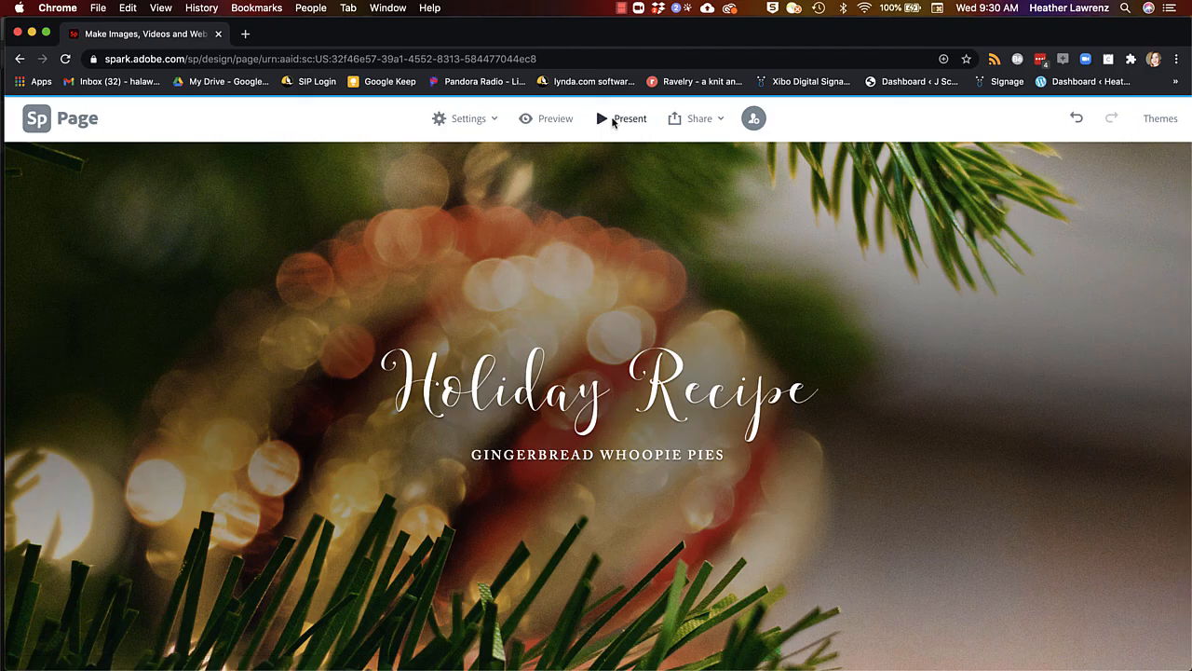